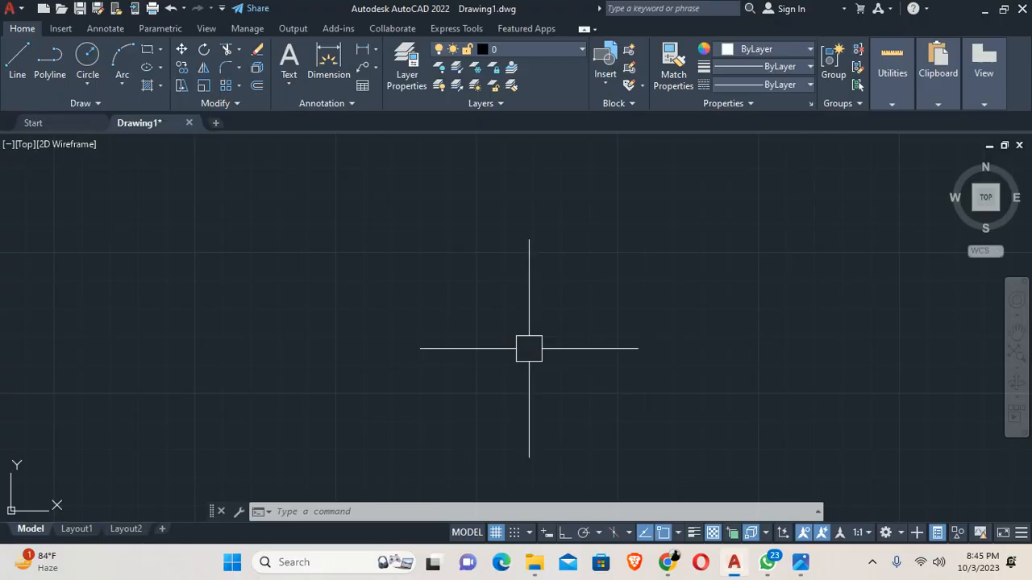
Open the drawing units settings to check the insertion scale unit, and close them without changes
type("un")
key("Return")
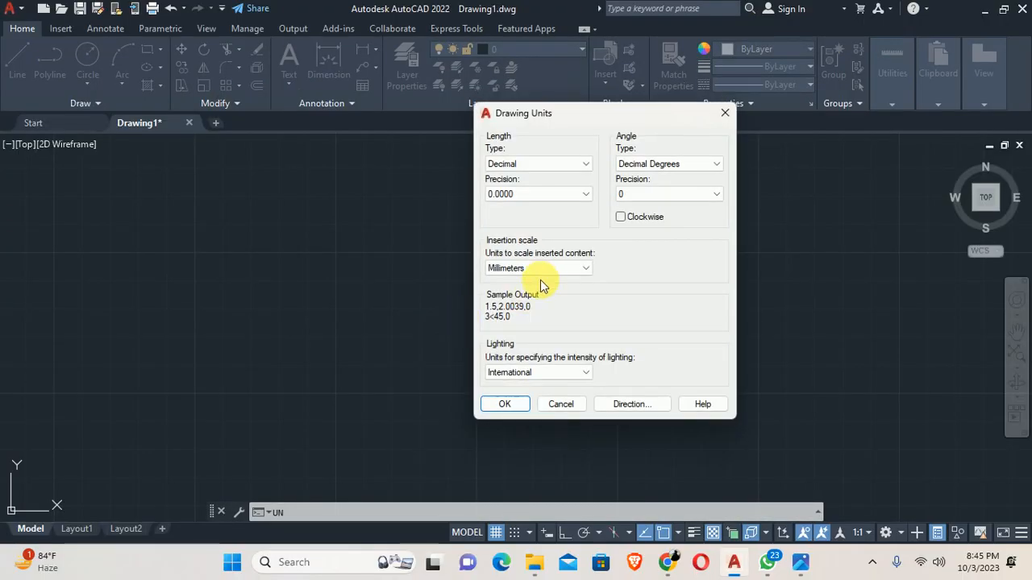
key("Escape")
key("Escape")
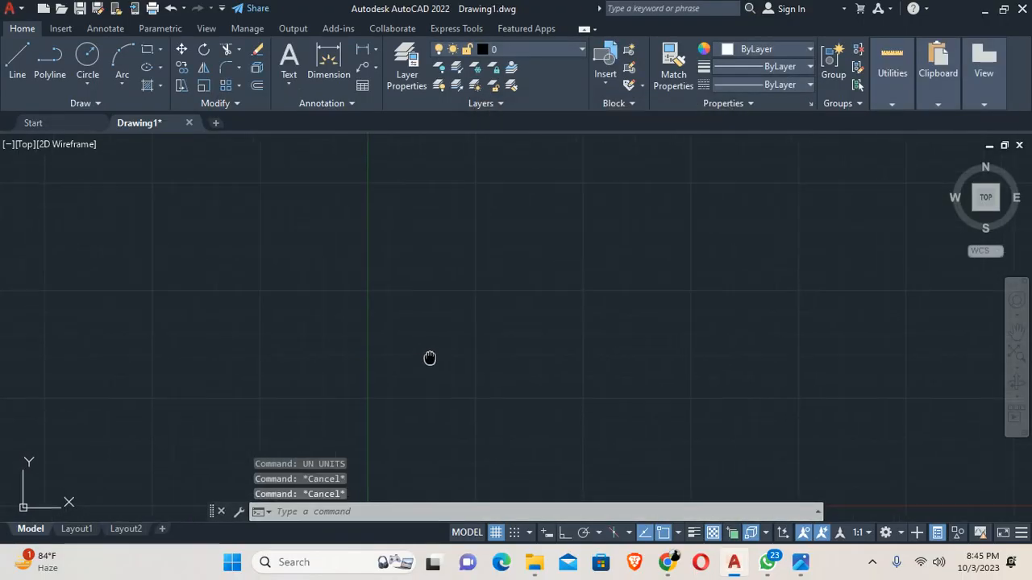
Draw a horizontal construction line slightly above the origin
scroll(424, 372, "up", 4)
scroll(368, 239, "up", 4)
middle_click_drag(368, 239, 357, 348)
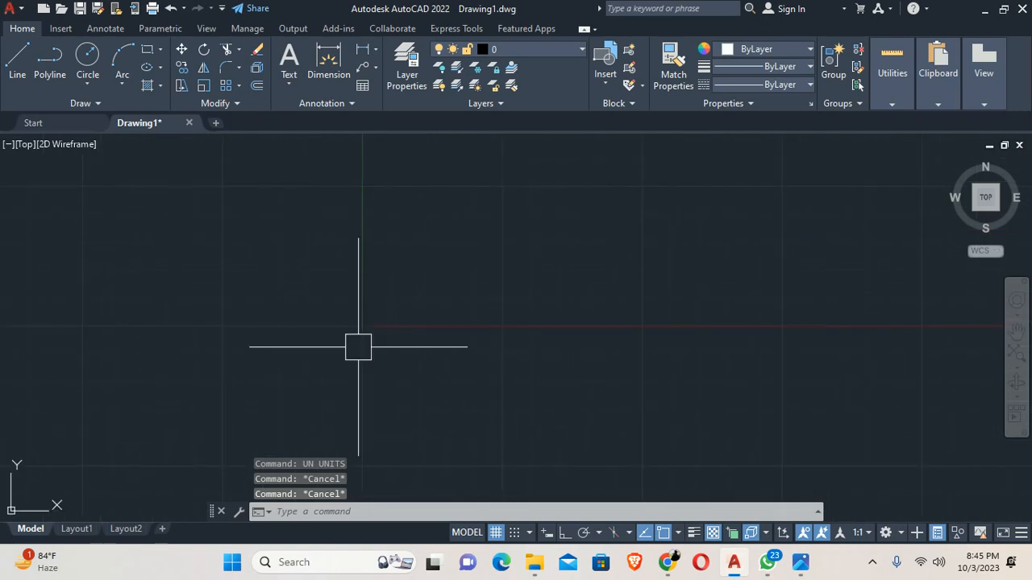
type("xl")
key("Return")
type("h")
key("Return")
left_click(376, 310)
key("Escape")
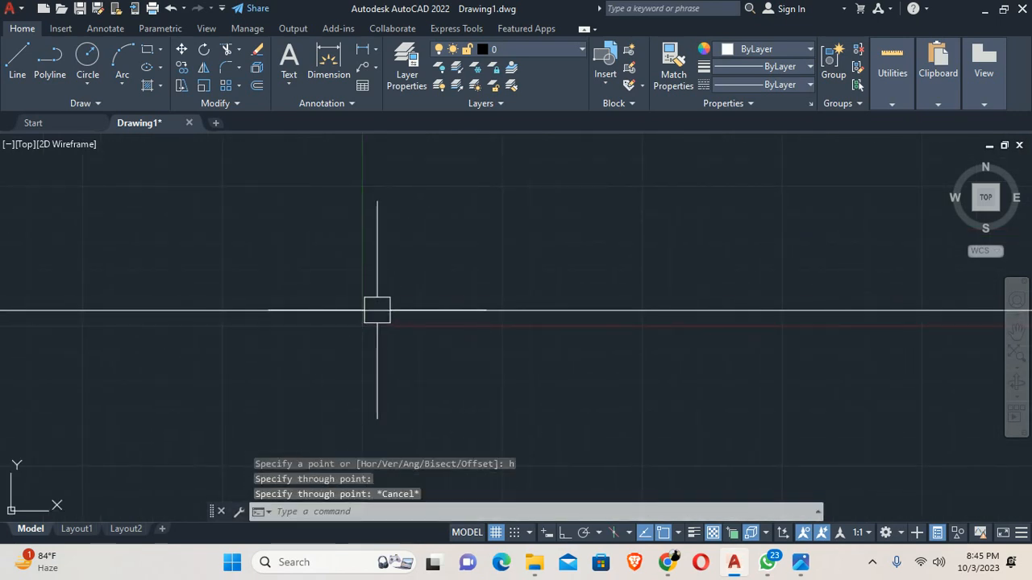
Draw a vertical construction line crossing the horizontal one, slightly right of the origin
key("Return")
type("v")
key("Return")
left_click(375, 310)
key("Escape")
key("Escape")
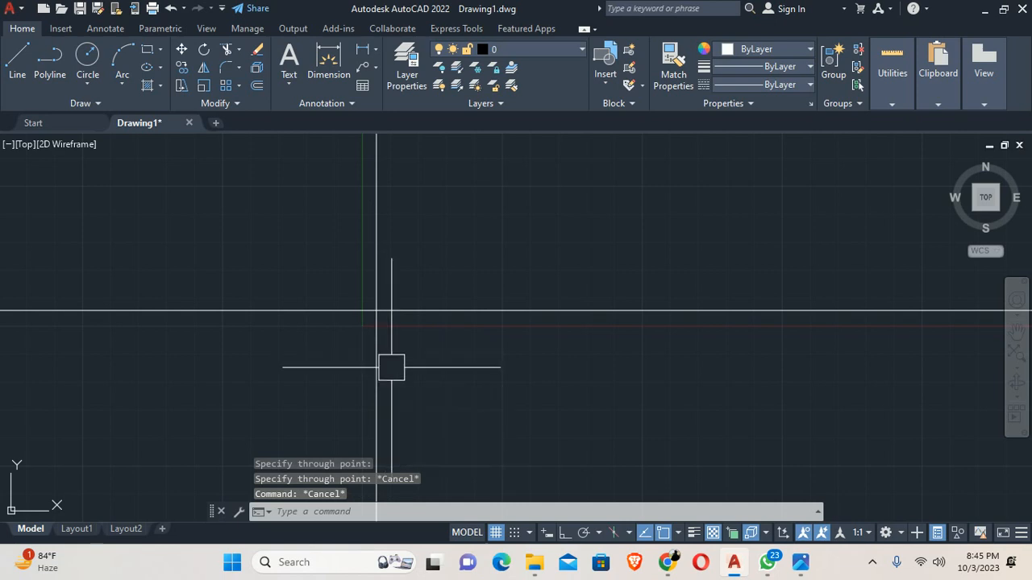
Consult the reference drawing 012.jpg, and trim the part of the vertical construction line below the horizontal one
left_click(812, 562)
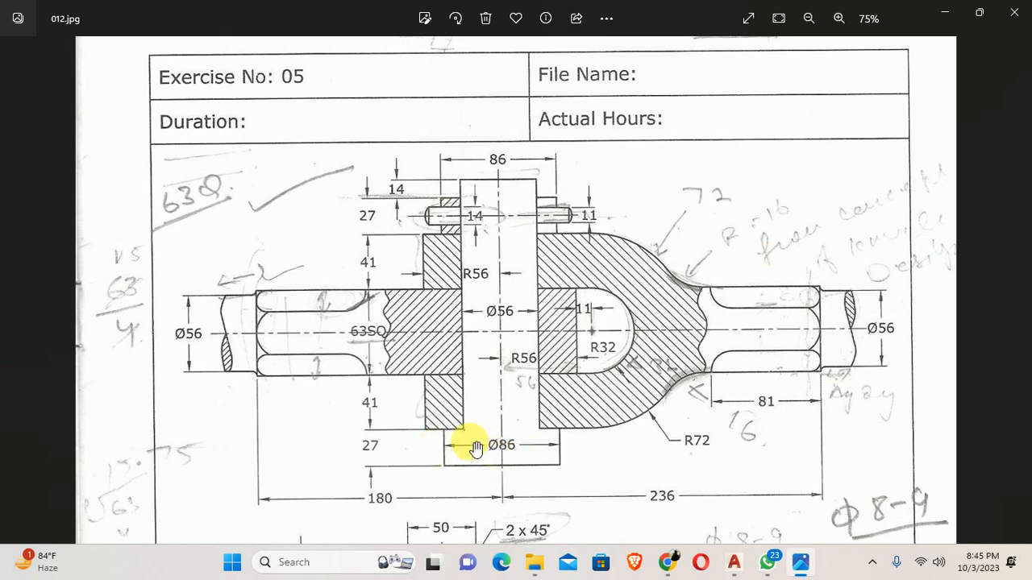
key("alt+Tab")
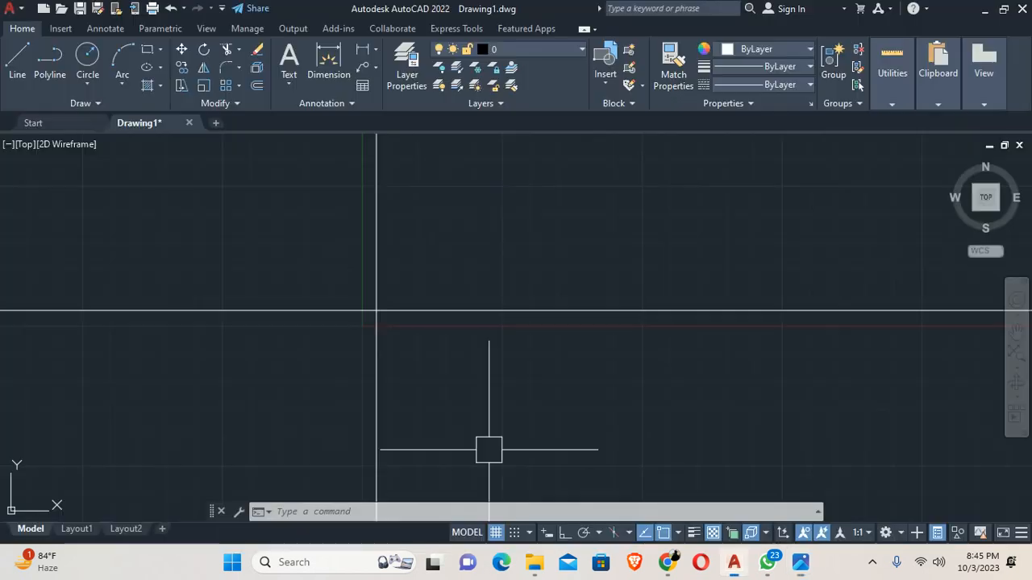
type("tr")
key("Return")
left_click(373, 384)
key("Escape")
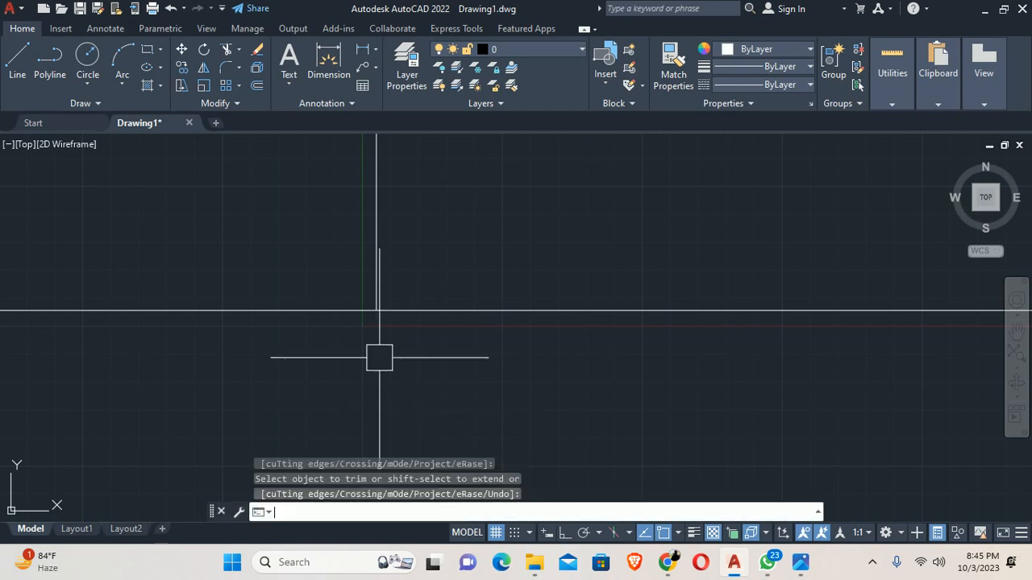
Offset the vertical centre line by 86/2 to both sides for the pin head's width
middle_click_drag(381, 359, 447, 441)
type("o")
key("Return")
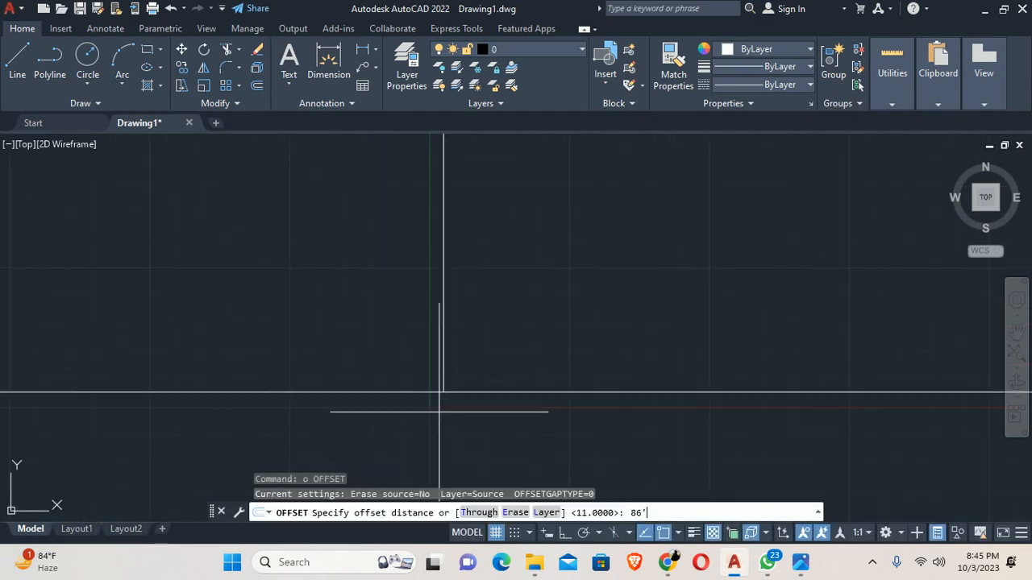
type("86/2")
key("Return")
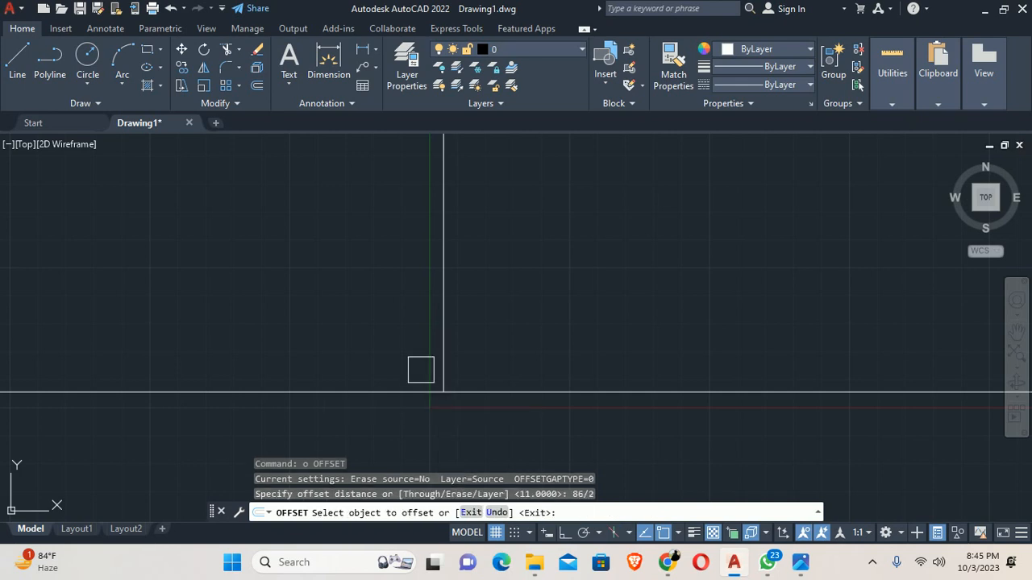
left_click(440, 339)
left_click(415, 336)
left_click(436, 344)
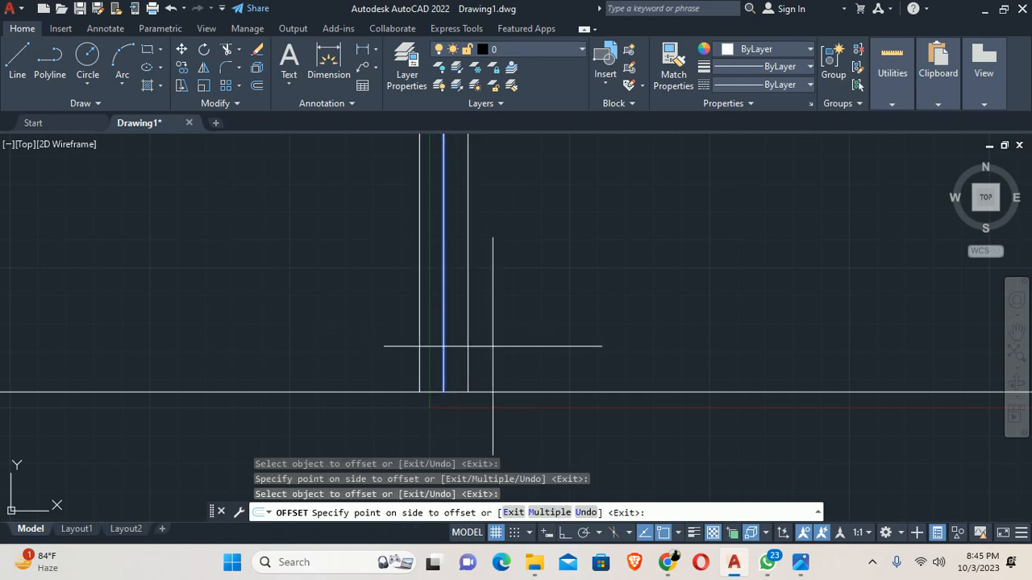
left_click(484, 350)
key("Escape")
scroll(463, 367, "up", 2)
key("Escape")
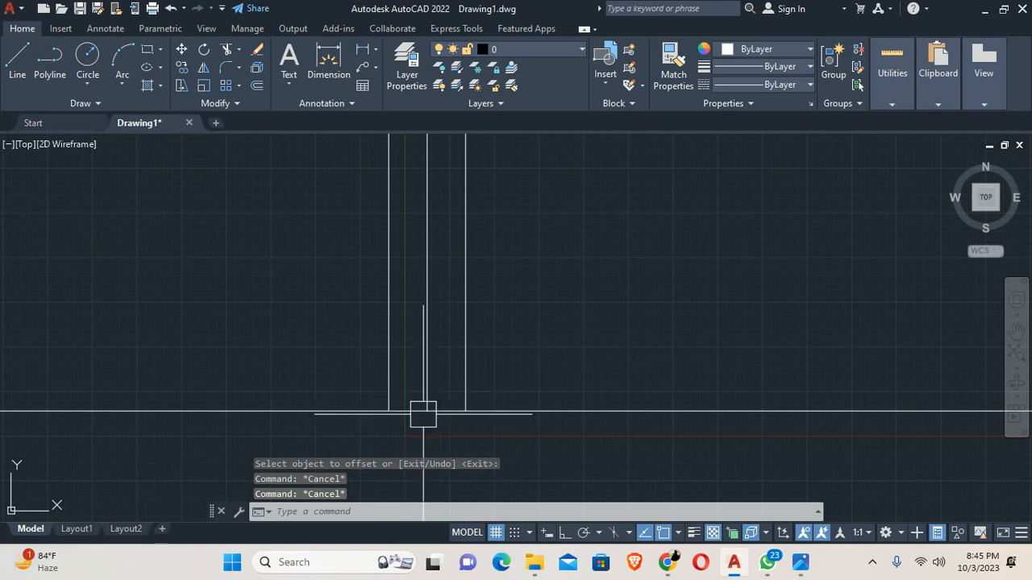
Check the pin head's height in 012.jpg and offset the horizontal base line upward by 27
key("alt+Tab")
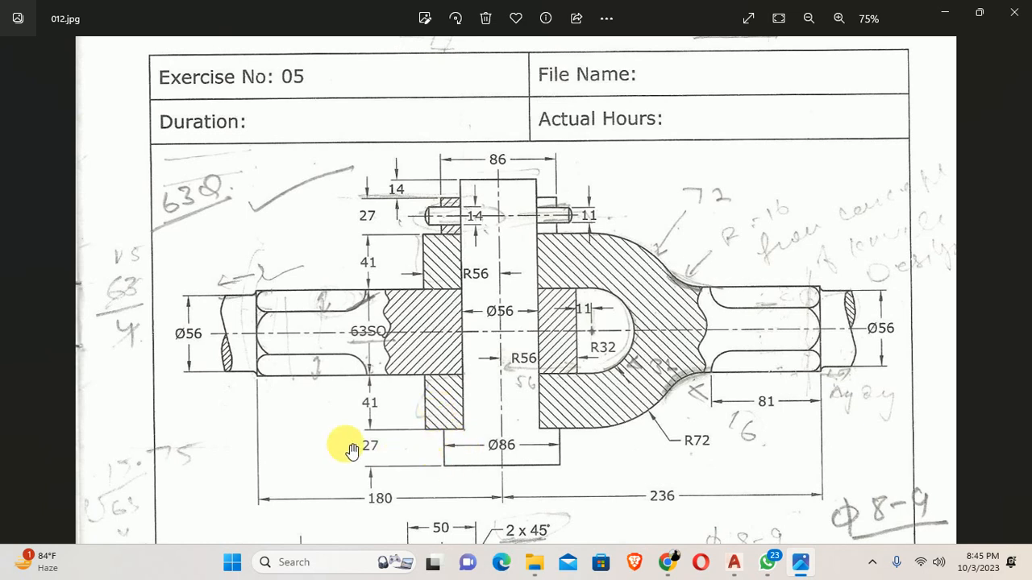
key("alt+Tab")
type("o")
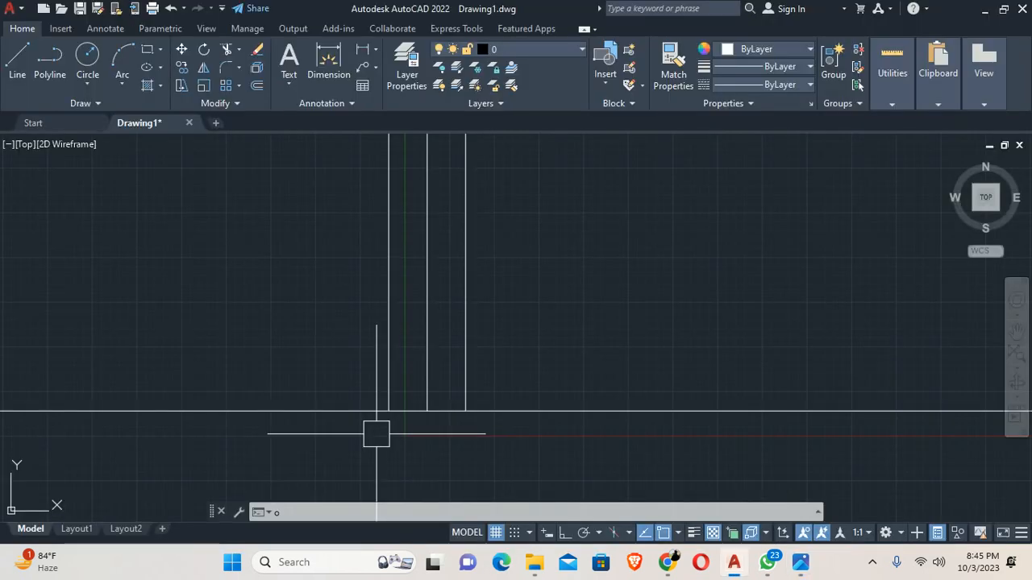
key("Return")
type("27")
key("Return")
left_click(543, 413)
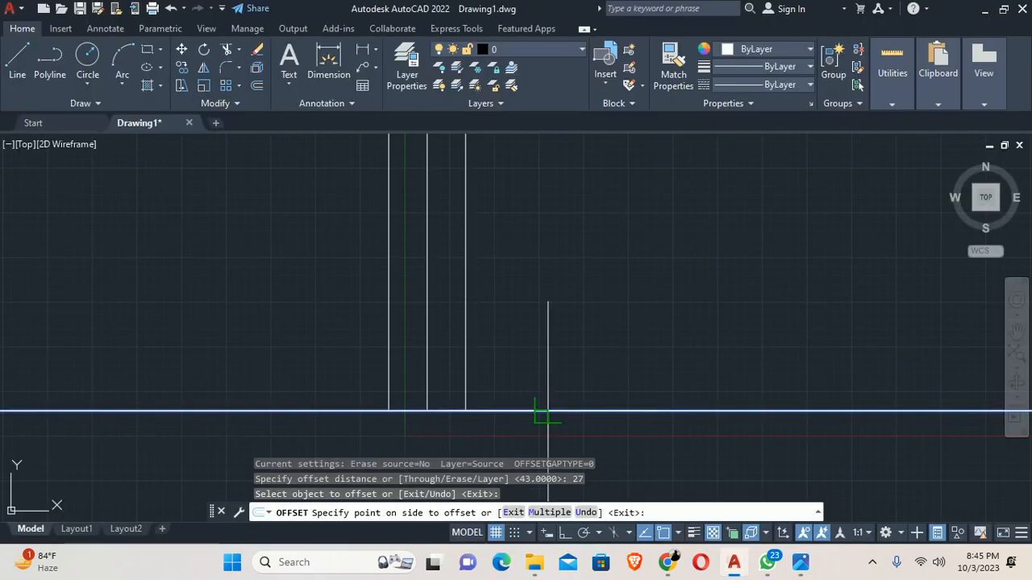
left_click(532, 347)
key("Escape")
key("Escape")
Trim the base line's ends outside the two outer vertical lines to form the pin head's bottom edge
type("tr")
key("Return")
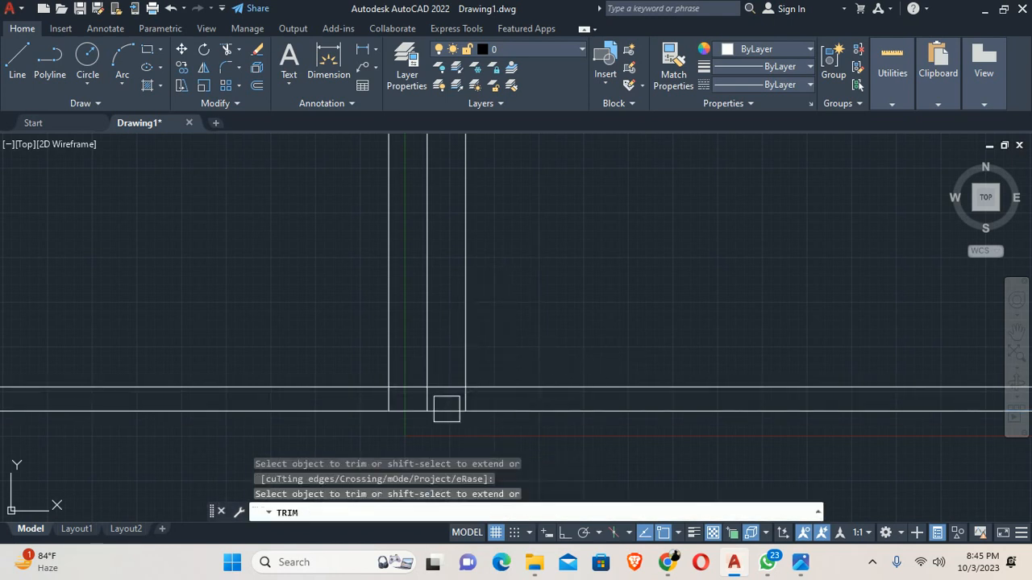
scroll(448, 412, "up", 2)
left_click(507, 412)
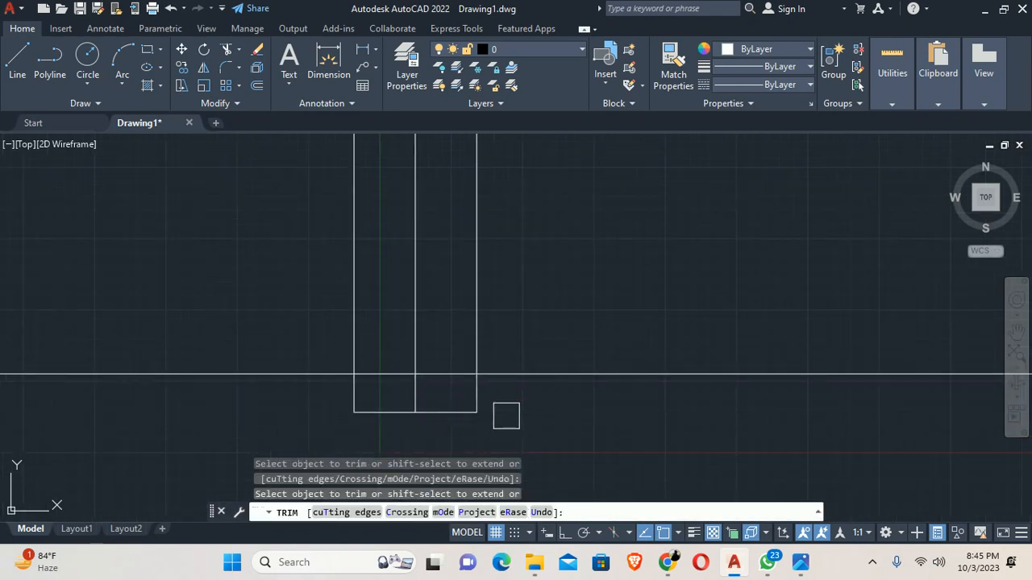
key("Escape")
Check the pin diameter in 012.jpg and offset the vertical centre line by 56/2 to both sides
key("alt+Tab")
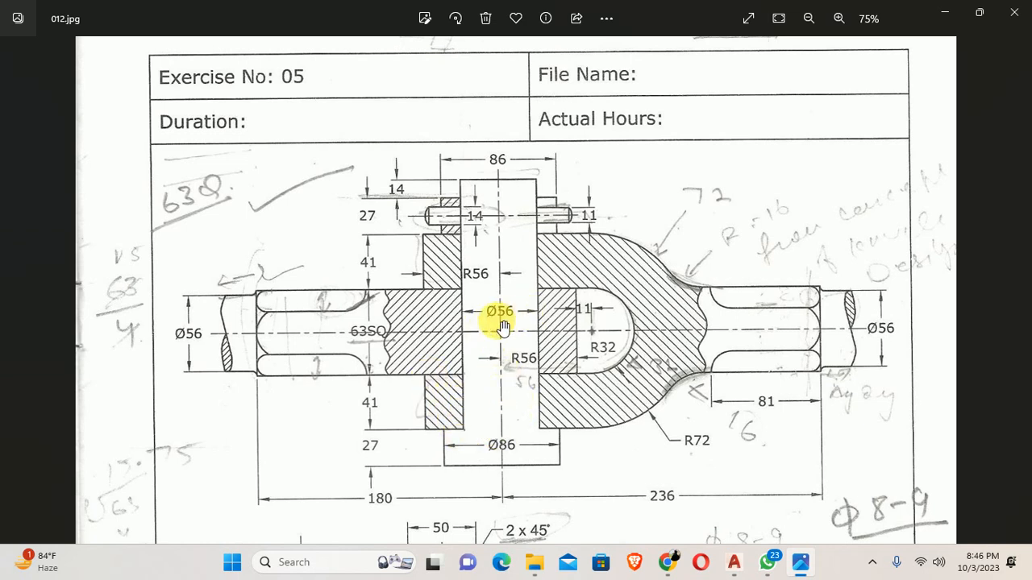
key("alt+Tab")
type("o")
key("Return")
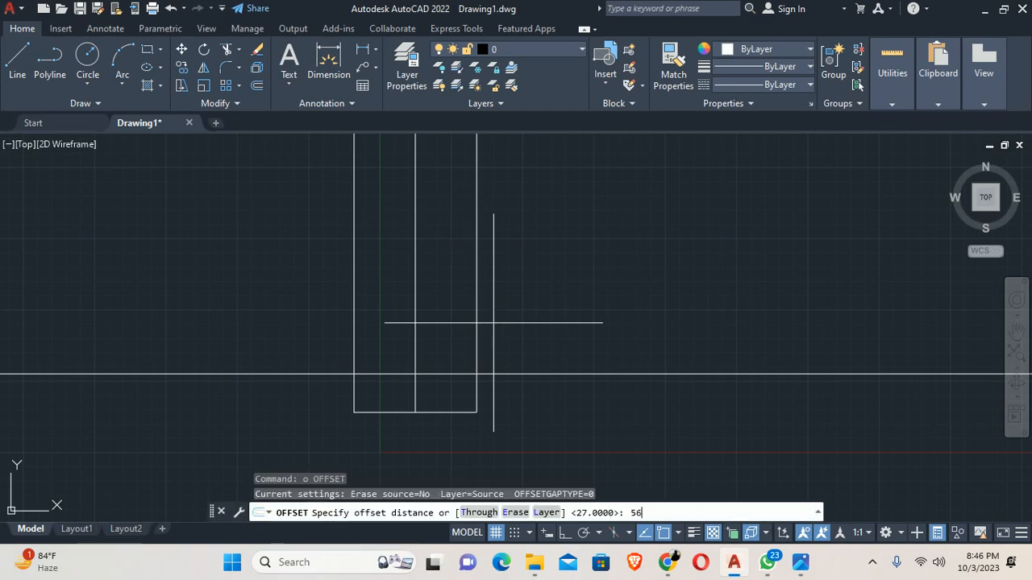
type("56/2")
key("Return")
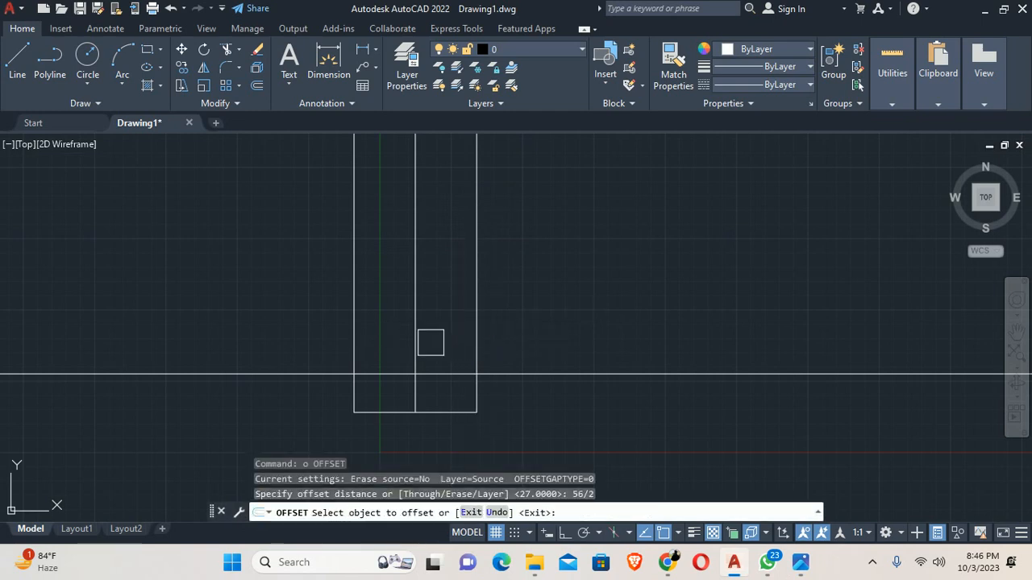
left_click(418, 343)
left_click(406, 343)
left_click(411, 342)
left_click(476, 323)
key("Escape")
key("Escape")
key("Escape")
key("Escape")
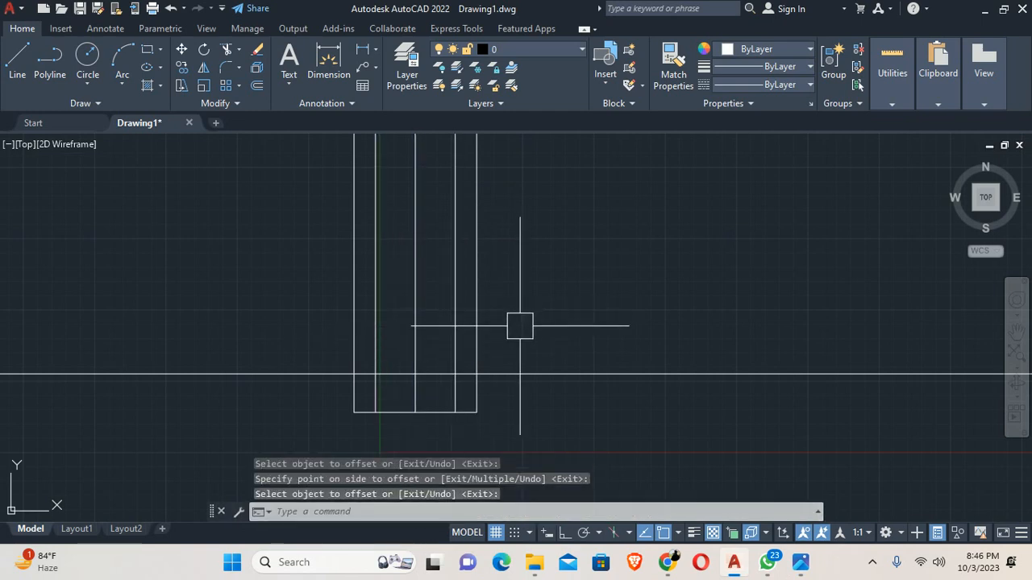
Trim the pin lines inside the head, the head's side lines above it, and the upper horizontal line between the pin edges
type("tr")
key("Return")
scroll(471, 385, "up", 4)
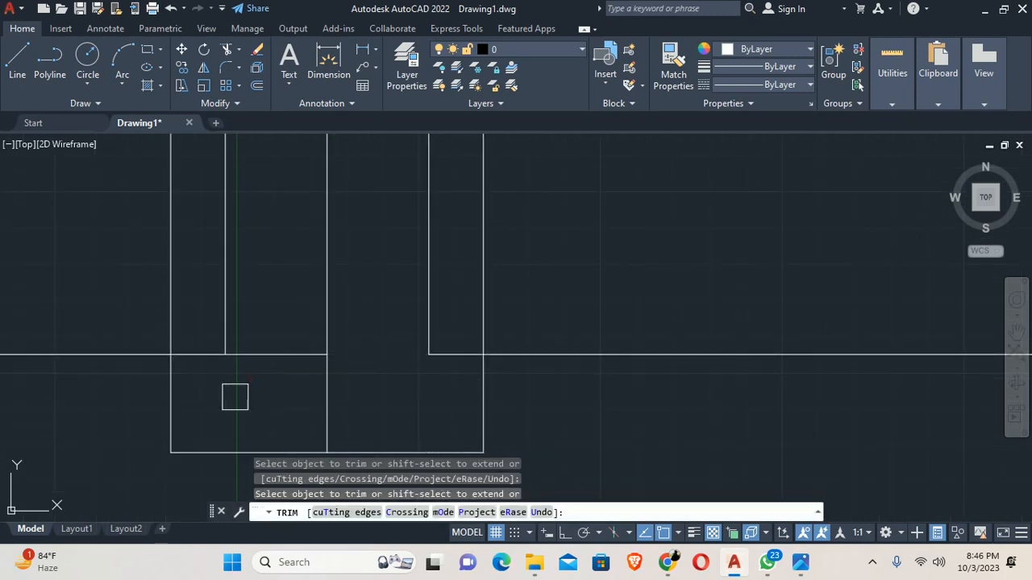
mouse_move(272, 356)
middle_mouse_down()
mouse_move(387, 346)
mouse_move(395, 357)
middle_mouse_up()
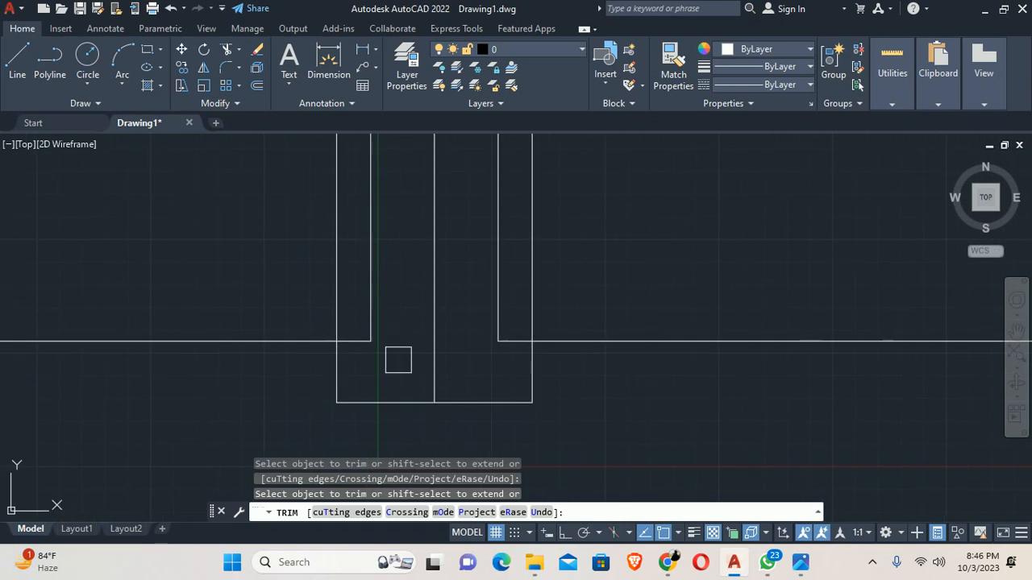
key("alt+Tab")
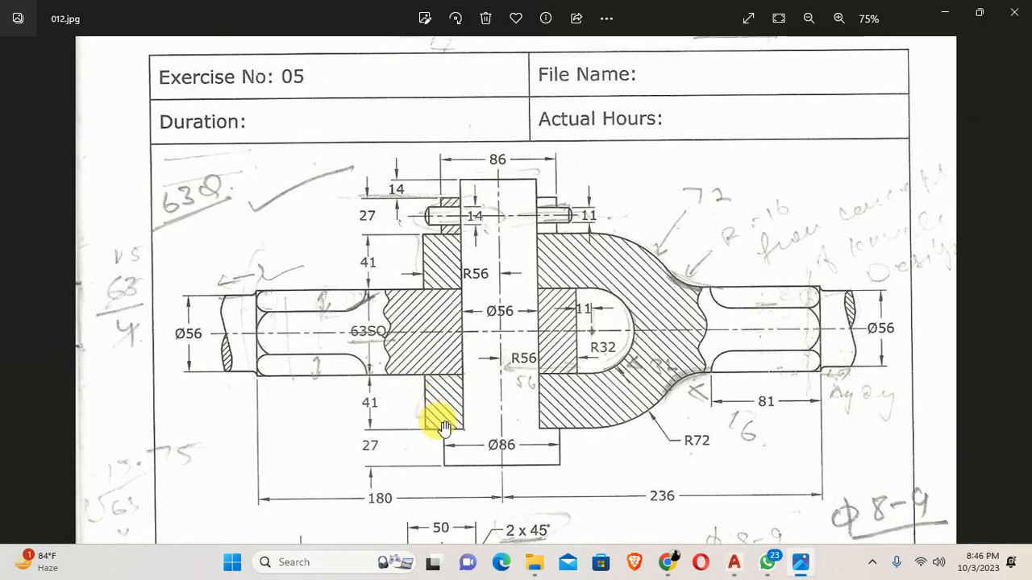
key("alt+Tab")
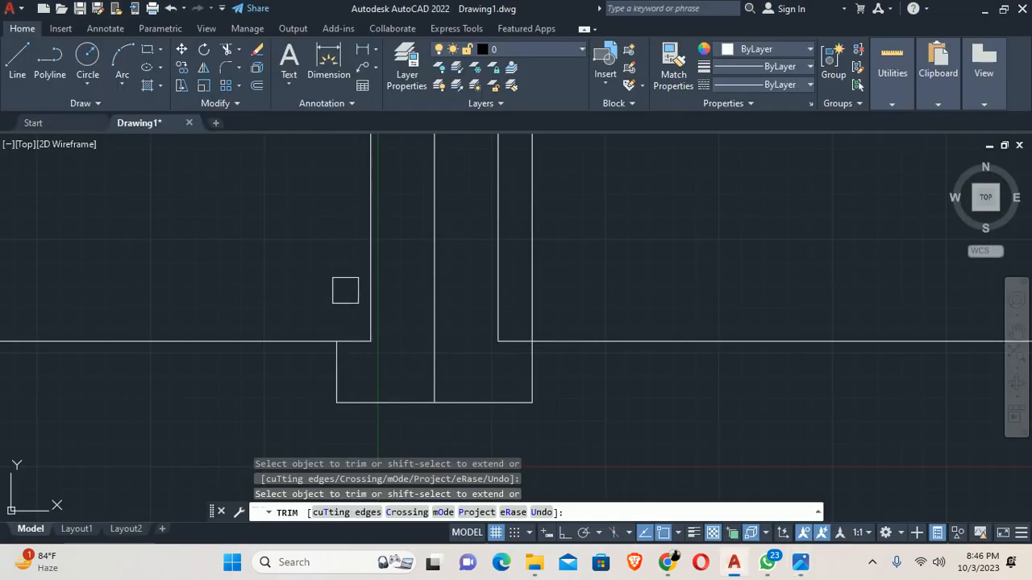
scroll(542, 318, "down", 5)
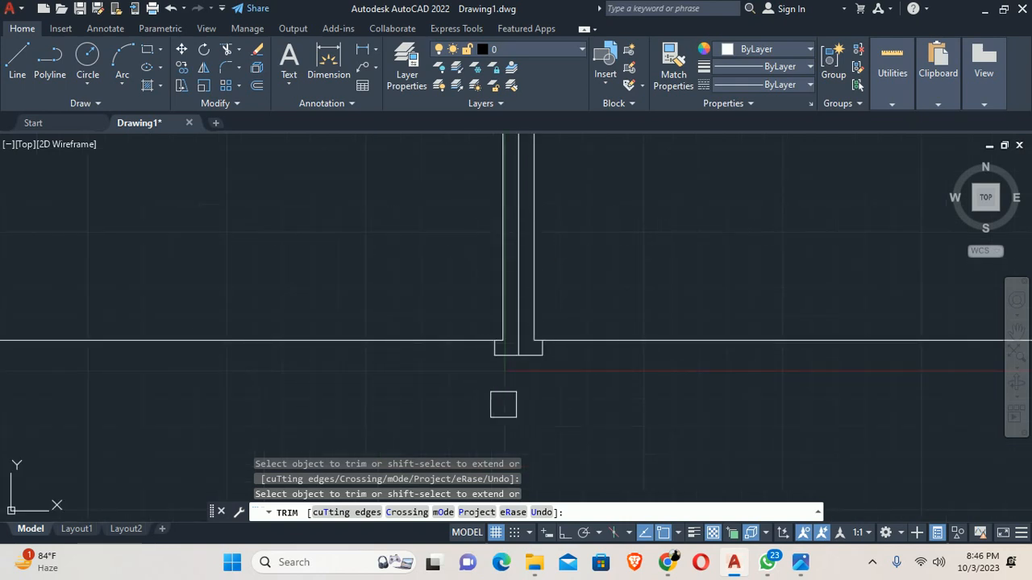
key("Escape")
Check the fork thickness in 012.jpg and offset the horizontal lines on both sides of the pin upward by 41
key("alt+Tab")
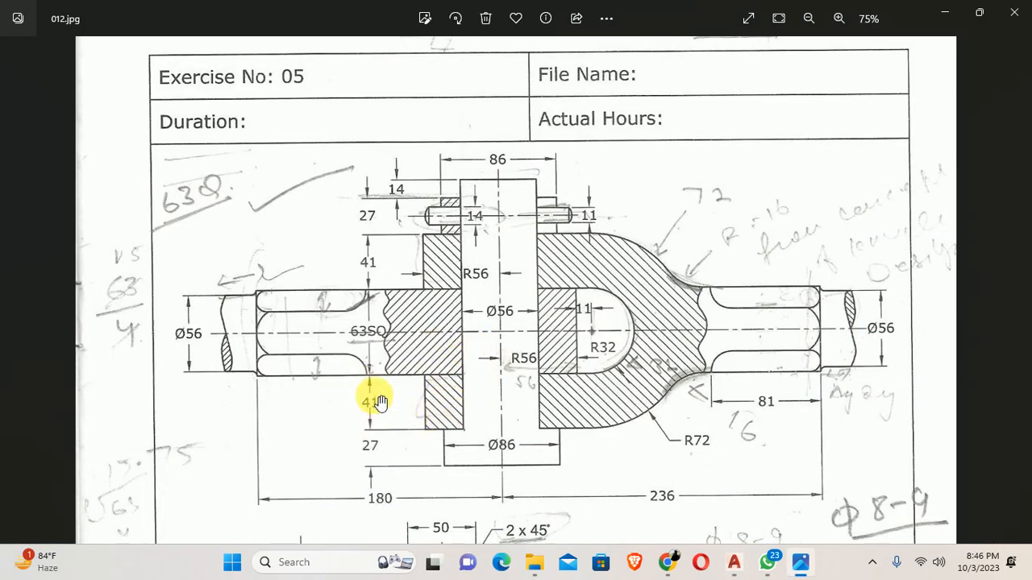
key("alt+Tab")
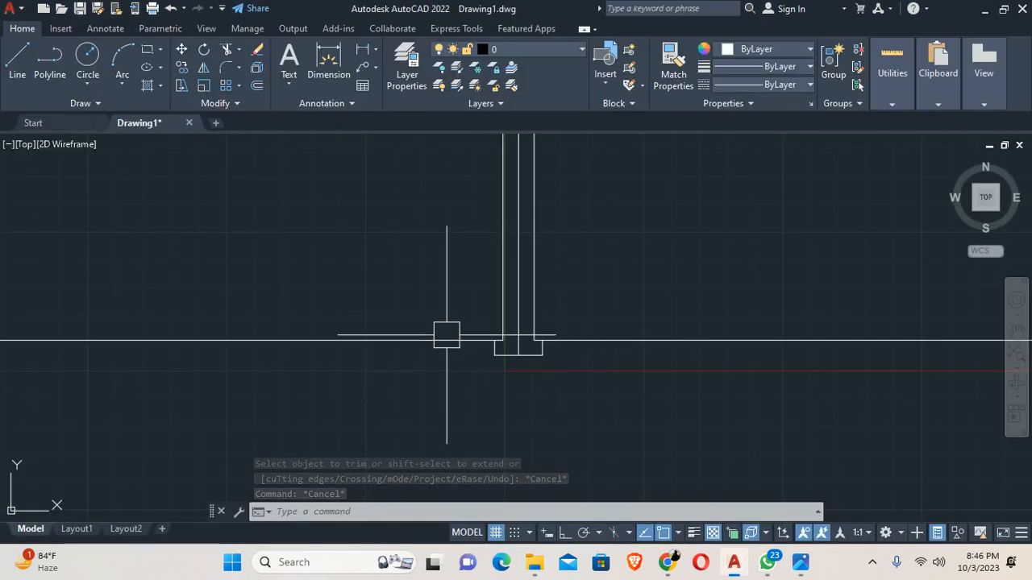
type("o")
key("Return")
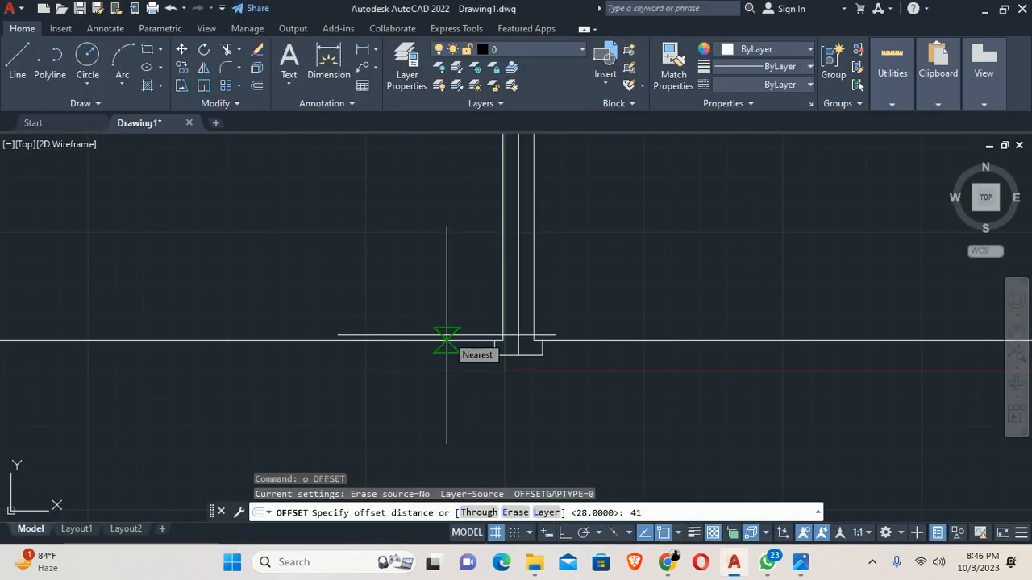
key("Return")
left_click(424, 340)
left_click(441, 265)
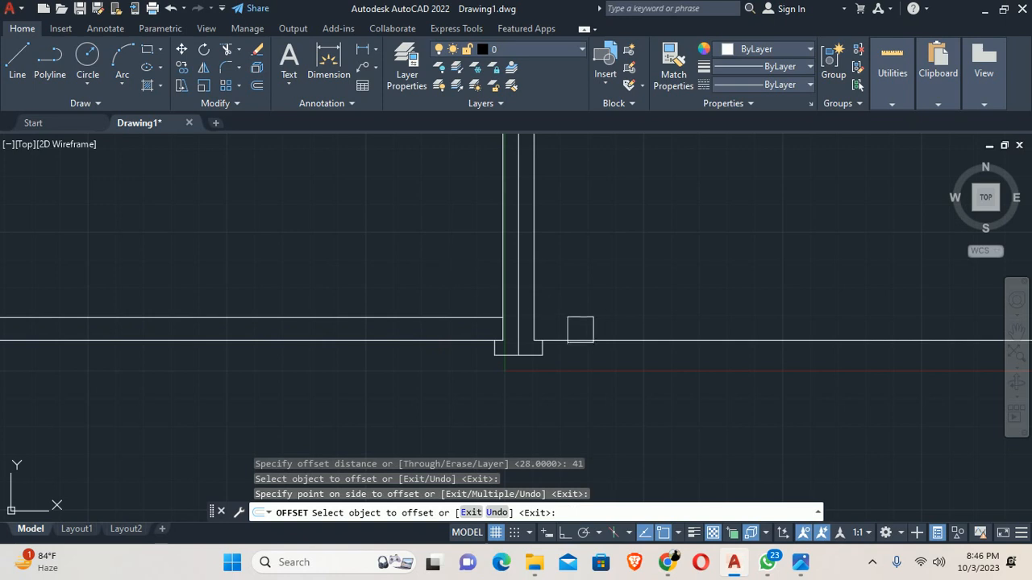
left_click(574, 340)
left_click(575, 300)
key("Escape")
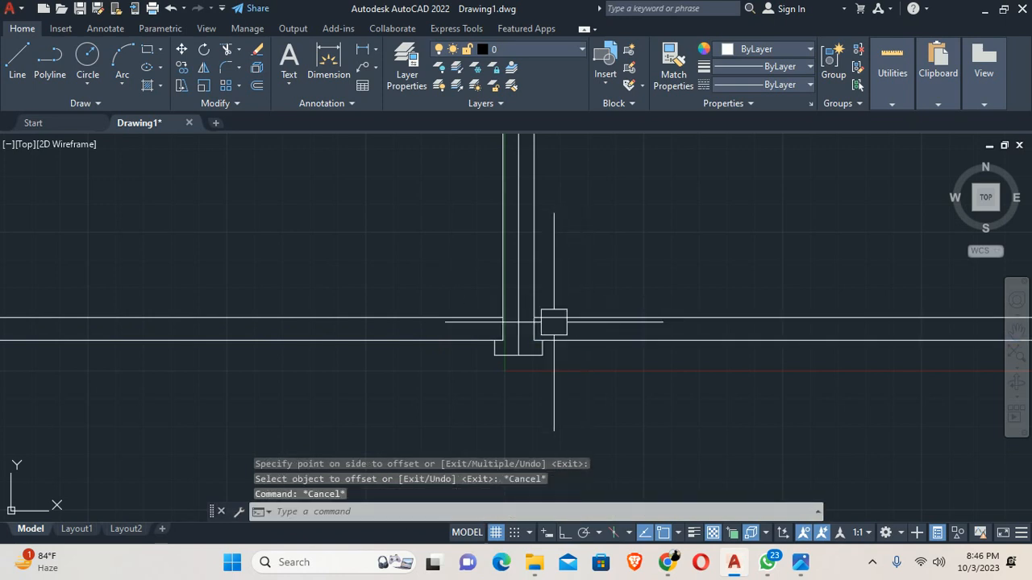
Check the fork's R56 dimension in 012.jpg and offset the vertical centre line by 56 to both sides
key("alt+Tab")
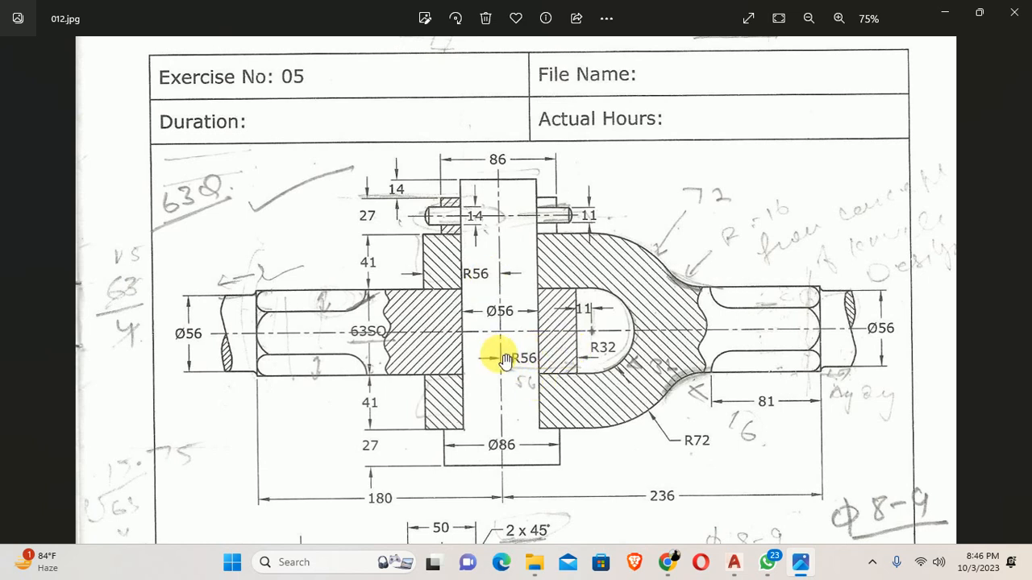
key("alt+Tab")
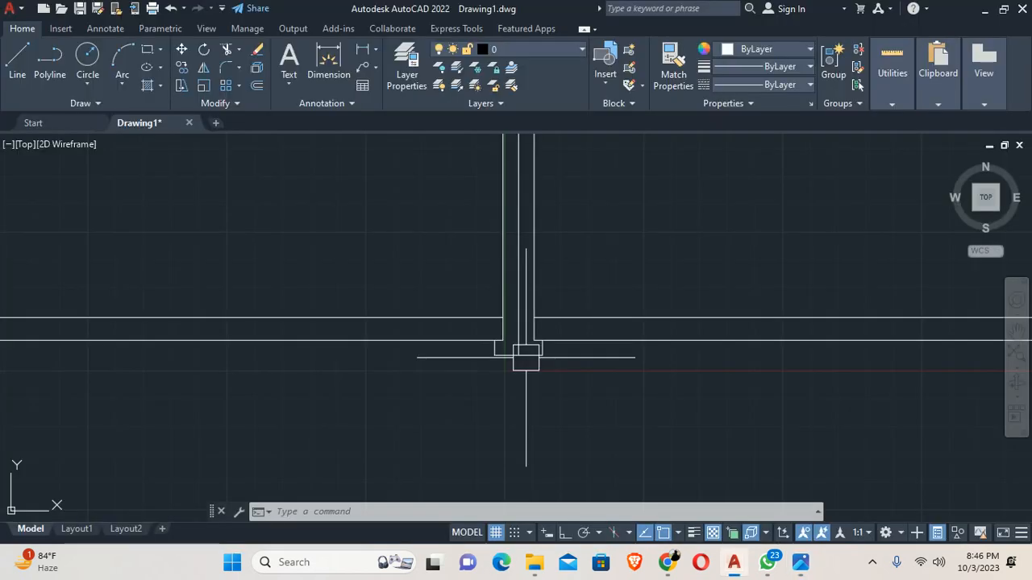
type("o")
key("Return")
type("56")
key("Return")
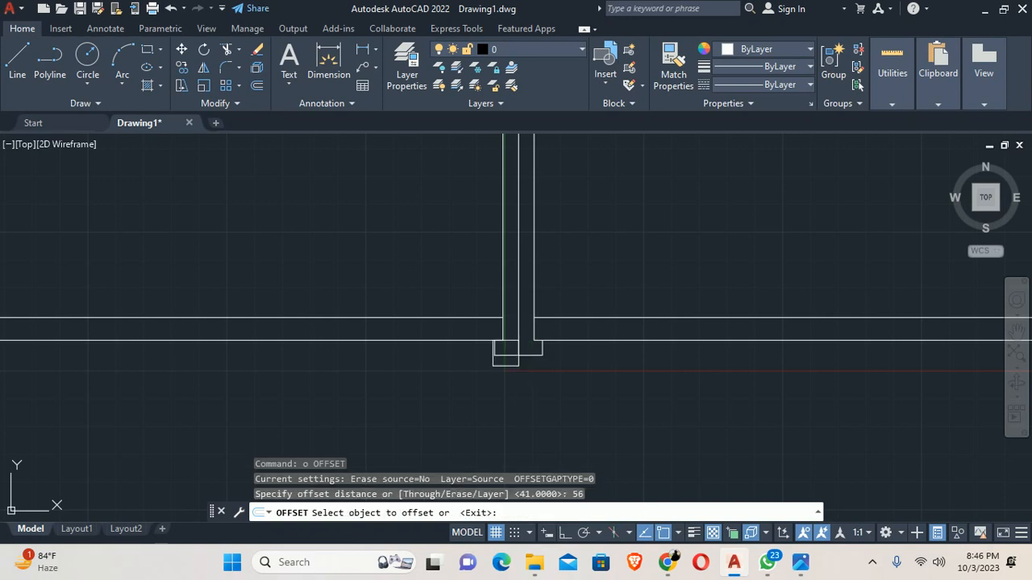
scroll(505, 353, "up", 2)
left_click(528, 302)
left_click(500, 305)
left_click(517, 312)
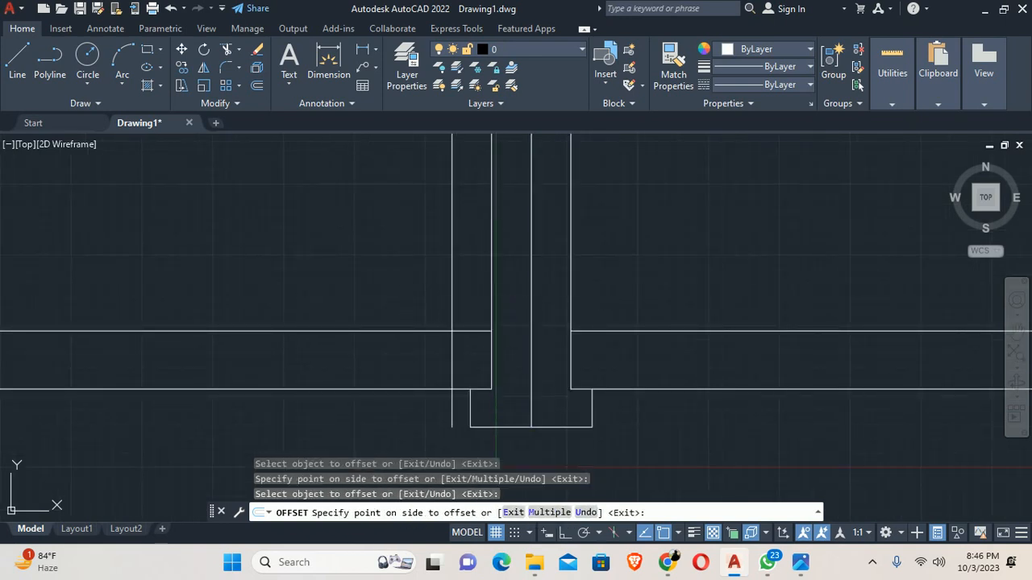
left_click(686, 295)
key("Escape")
key("Escape")
Trim the lower left fork corner to its outer vertical line, and the right outer vertical line below the upper horizontal line
type("tr")
key("Return")
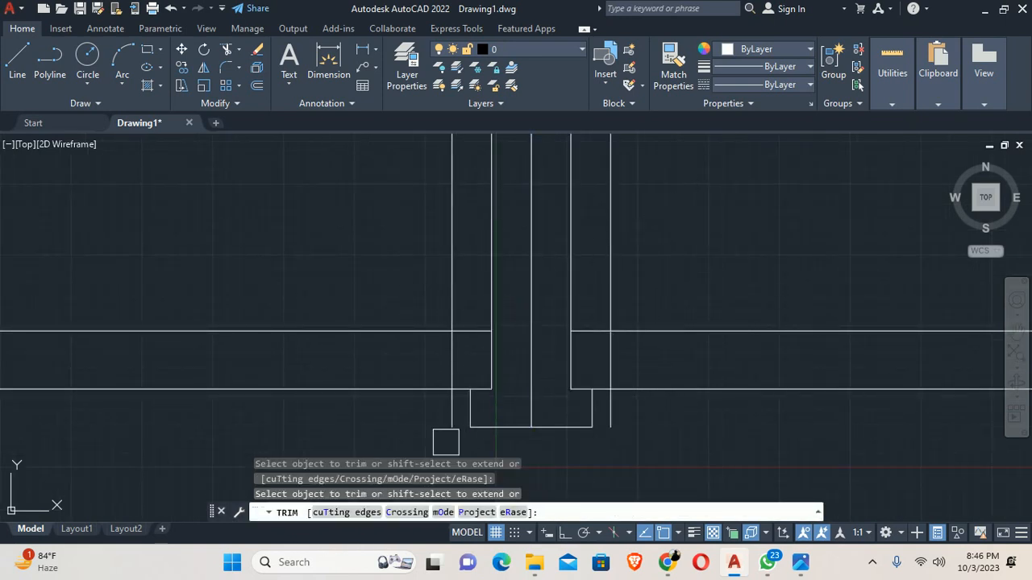
left_click(420, 390)
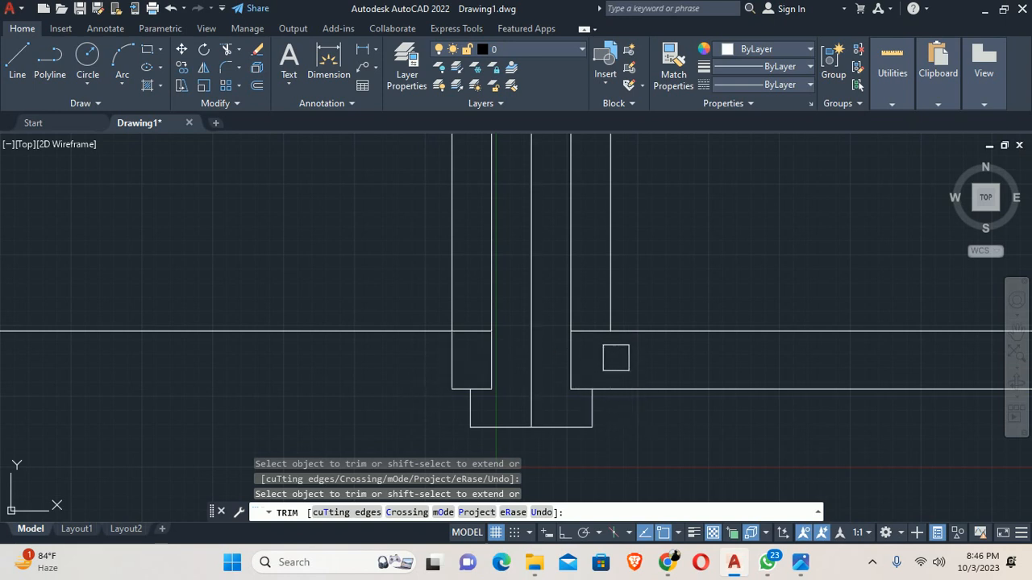
Check the square eye size in 012.jpg and offset the upper horizontal lines on both sides of the pin upward by 63
key("alt+Tab")
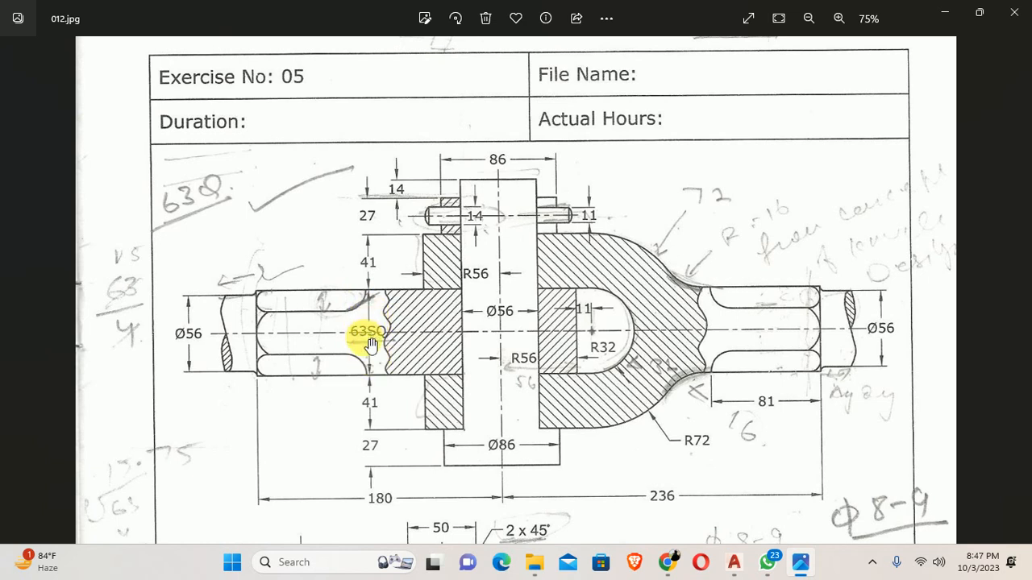
key("alt+Tab")
key("Escape")
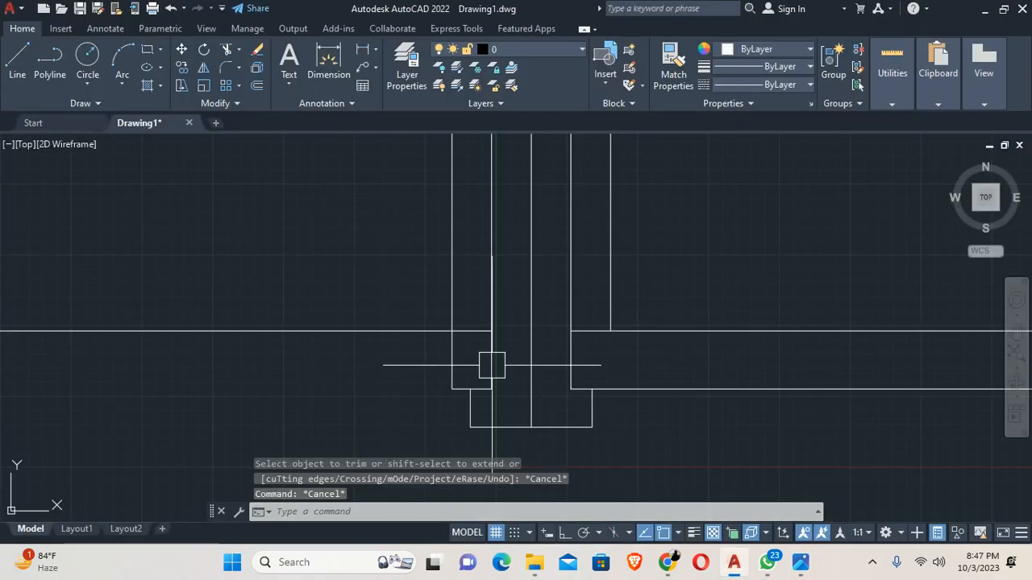
type("o")
key("Return")
type("63")
key("Return")
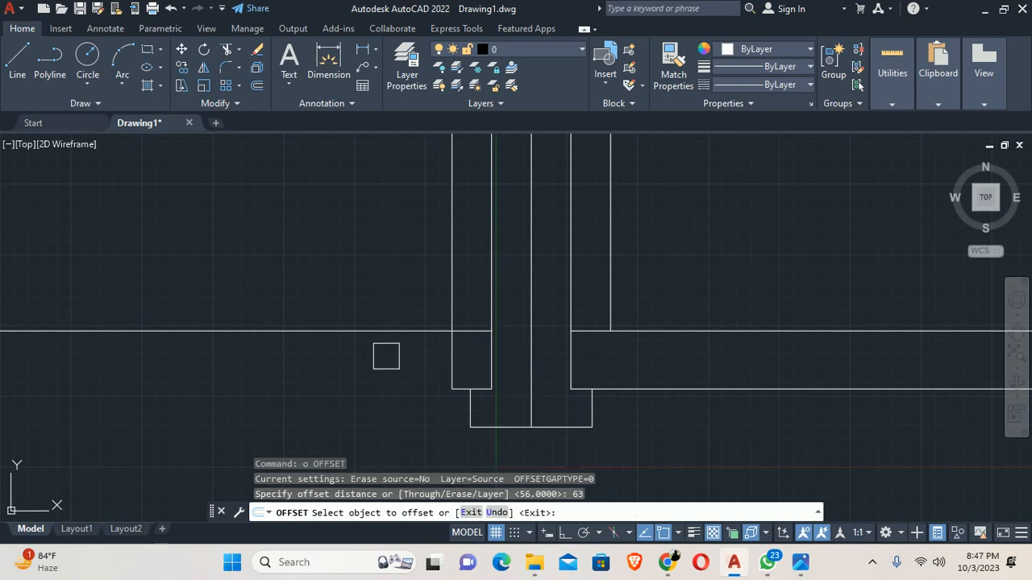
left_click(376, 331)
left_click(504, 294)
left_click(703, 332)
left_click(702, 312)
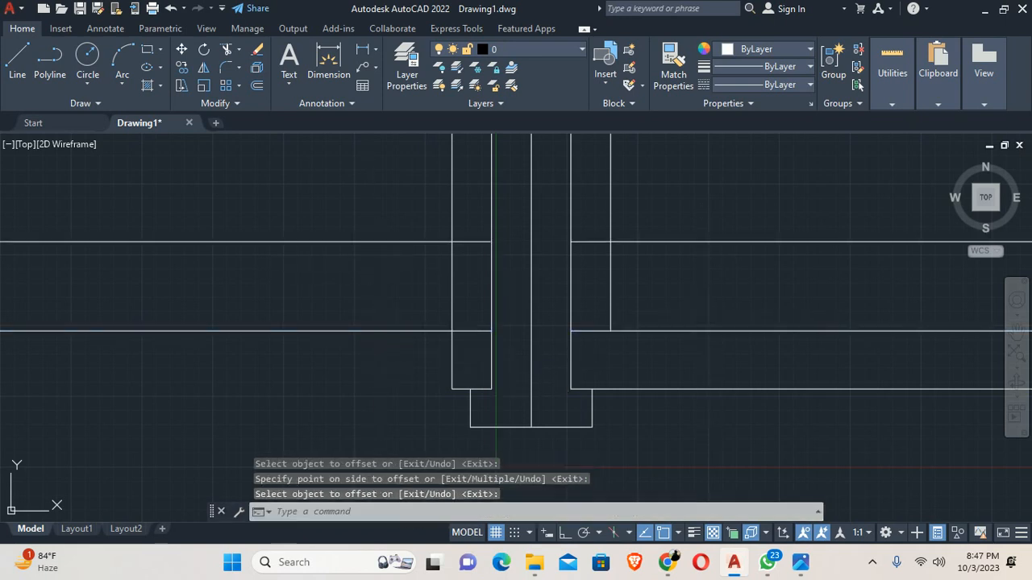
key("Escape")
key("Escape")
Trim the left outer vertical line between the two horizontal lines of the 63 mm eye section
middle_click_drag(563, 326, 557, 375)
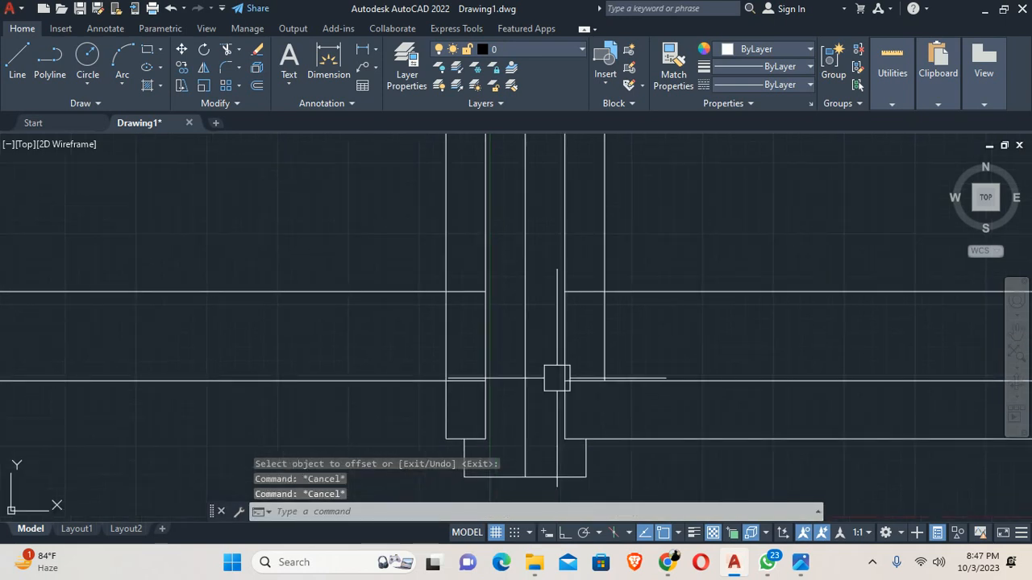
type("tr")
key("Return")
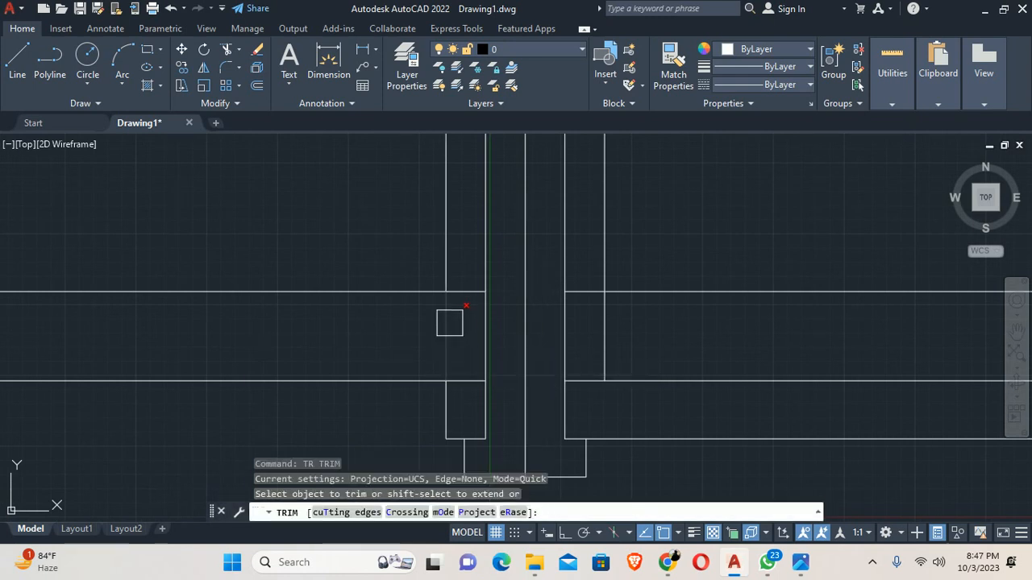
left_click(802, 563)
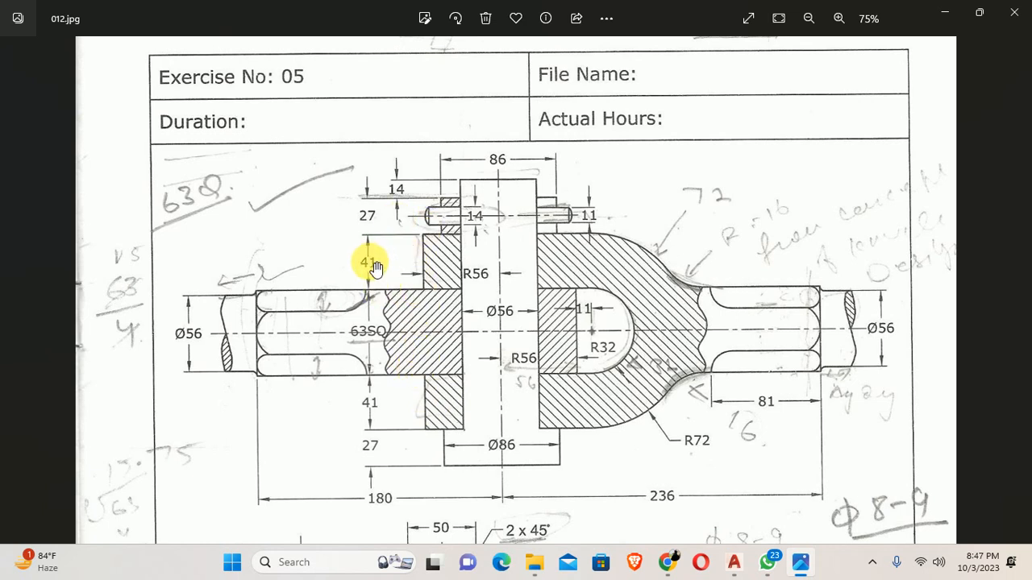
key("alt+Tab")
key("Escape")
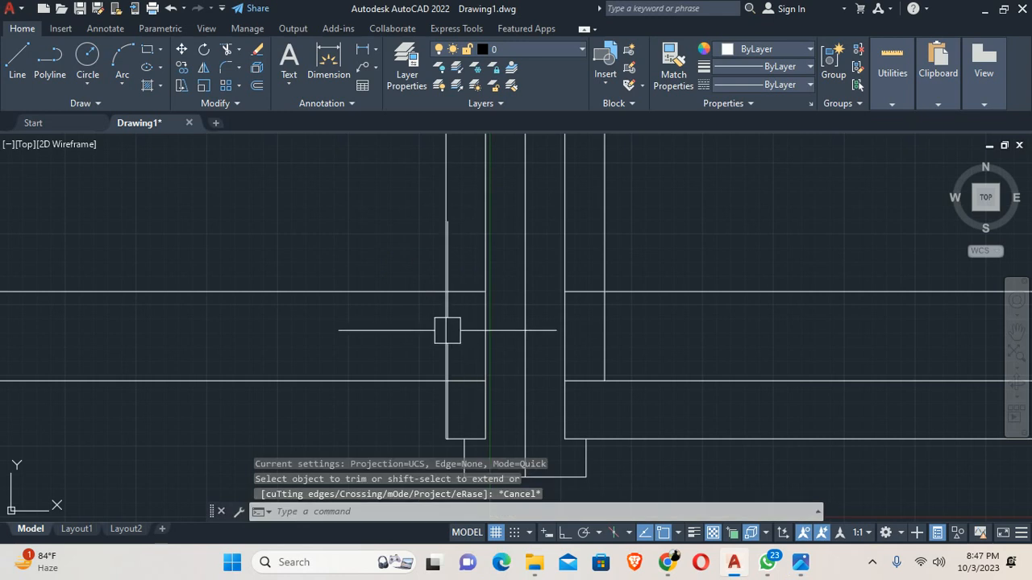
key("Return")
left_click(446, 330)
key("Escape")
key("Escape")
Offset the eye's top horizontal lines on both sides of the pin upward by 41 for the upper fork arm
middle_click_drag(410, 330, 396, 369)
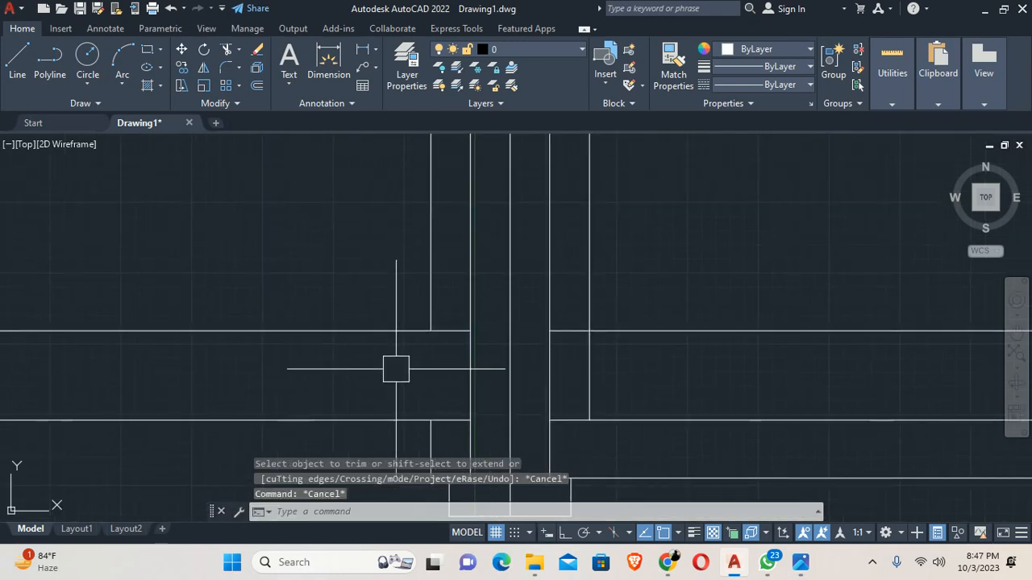
type("o")
key("Return")
type("41")
key("Return")
left_click(375, 331)
left_click(373, 269)
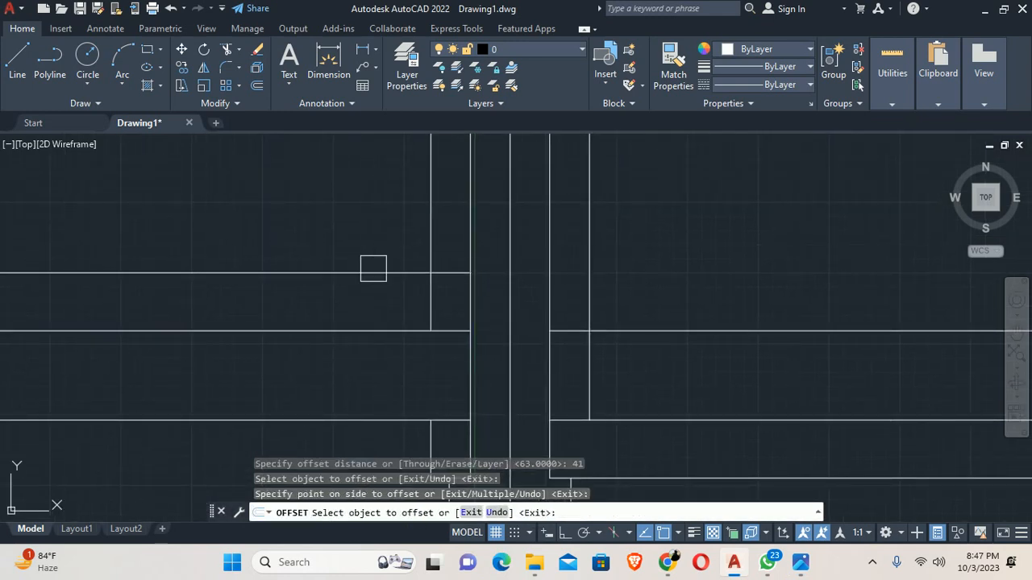
key("alt+Tab")
key("alt+Tab")
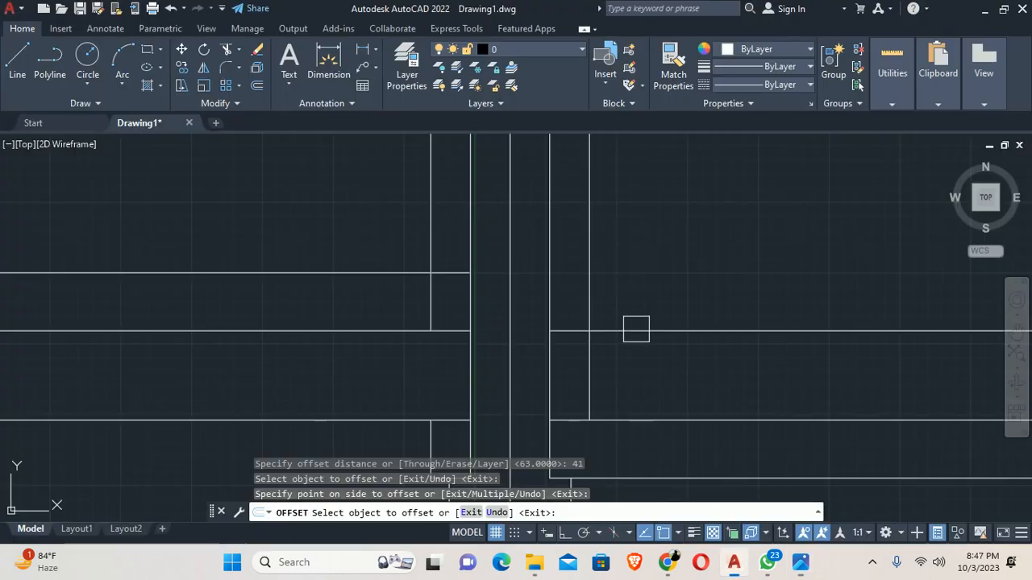
left_click(636, 329)
left_click(624, 277)
key("Escape")
key("Escape")
key("Escape")
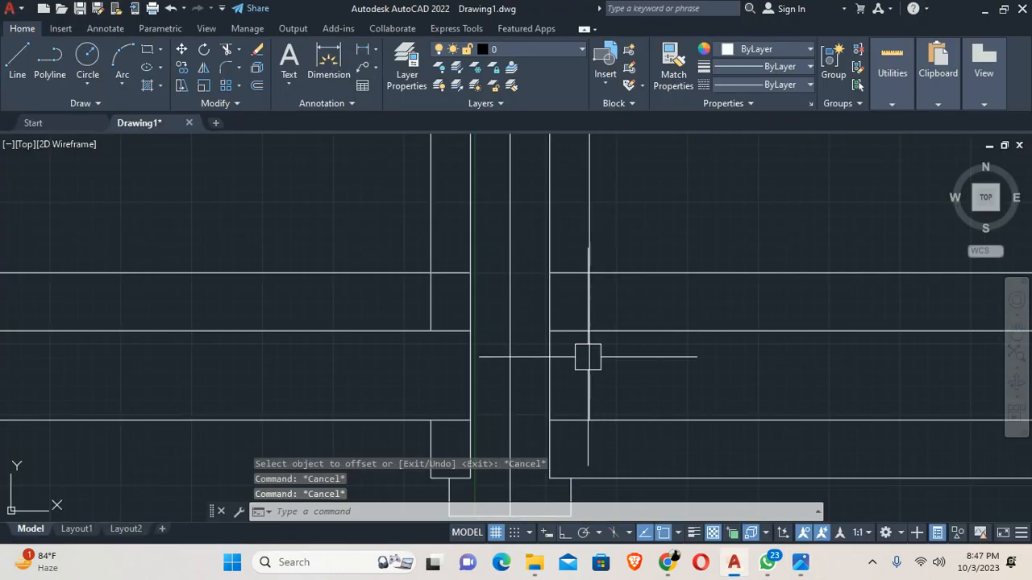
Trim the outer vertical lines above the upper fork arm and its top horizontal lines outside them, checking the shape against 012.jpg
type("tr")
key("Return")
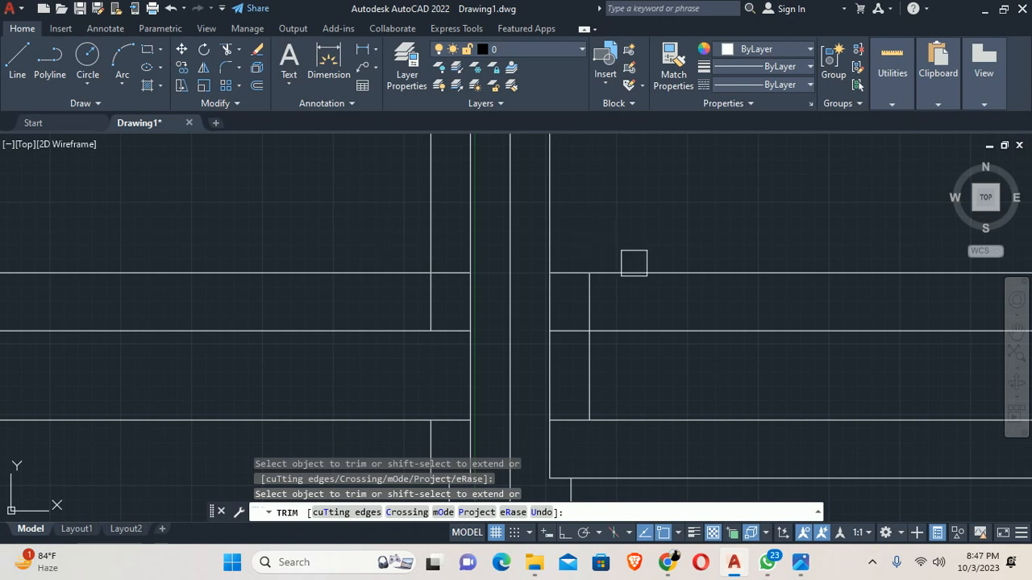
left_click(633, 266)
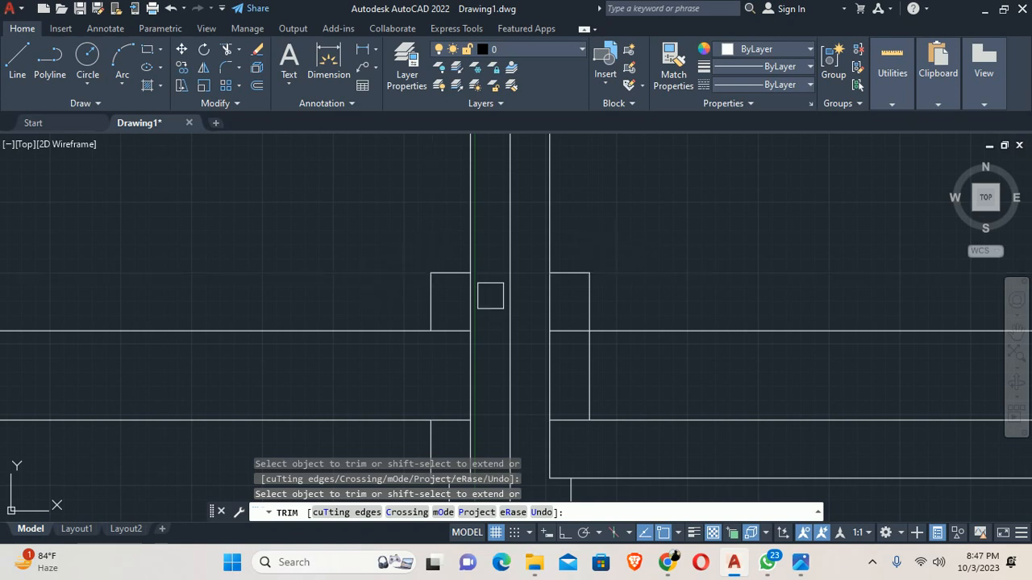
scroll(525, 318, "down", 2)
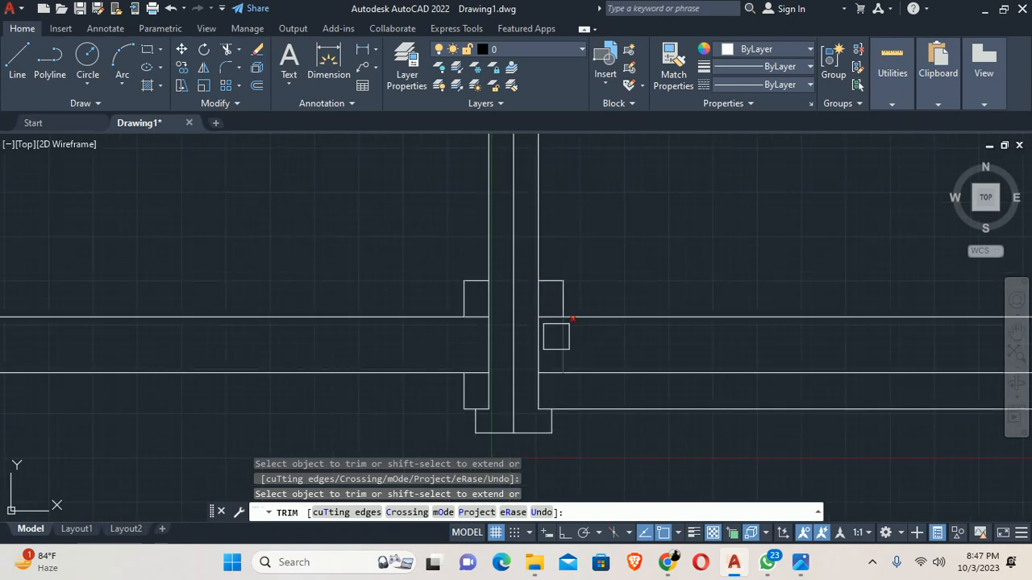
key("alt+Tab")
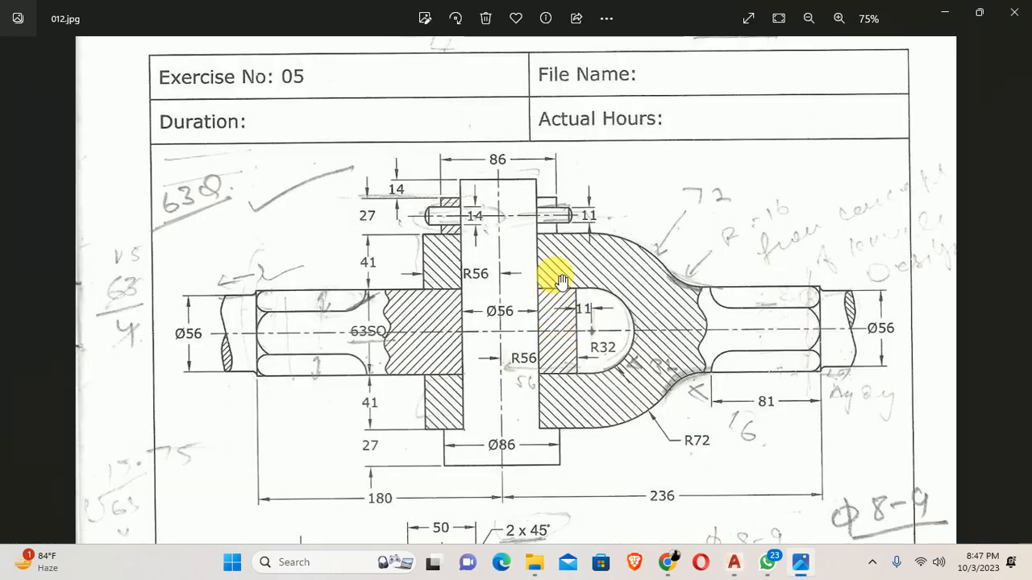
key("alt+Tab")
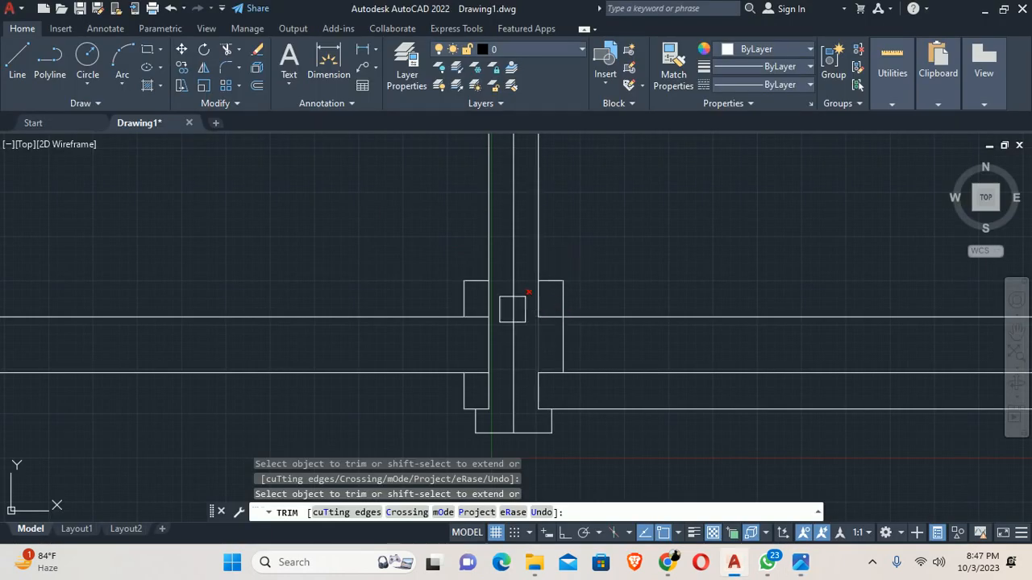
scroll(511, 338, "up", 2)
scroll(516, 343, "down", 2)
key("Escape")
key("Escape")
Check the left rod length in 012.jpg and offset the vertical centre line by 180 to the left
scroll(438, 350, "up", 2)
scroll(440, 377, "down", 2)
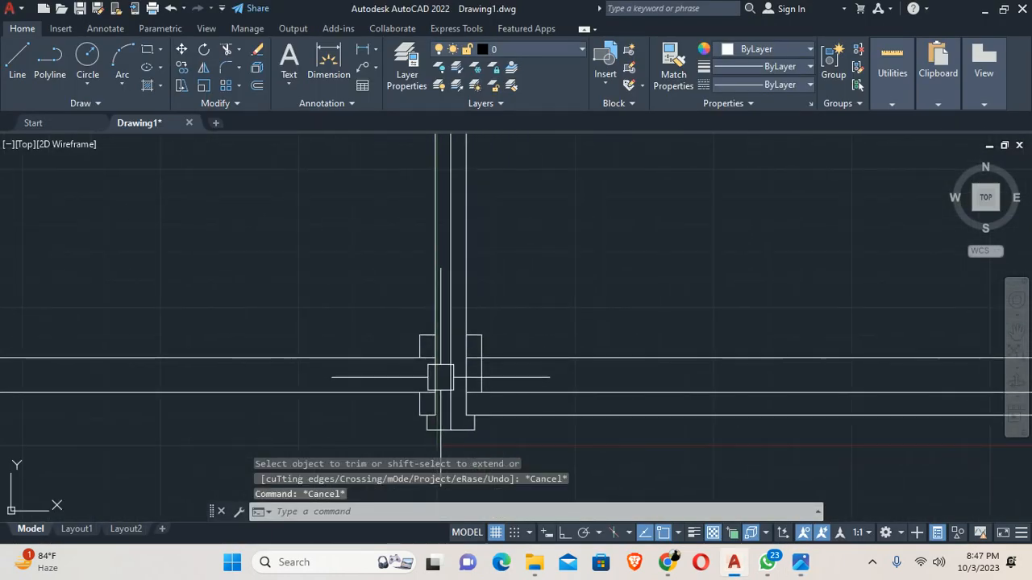
scroll(435, 384, "up", 2)
scroll(484, 299, "down", 2)
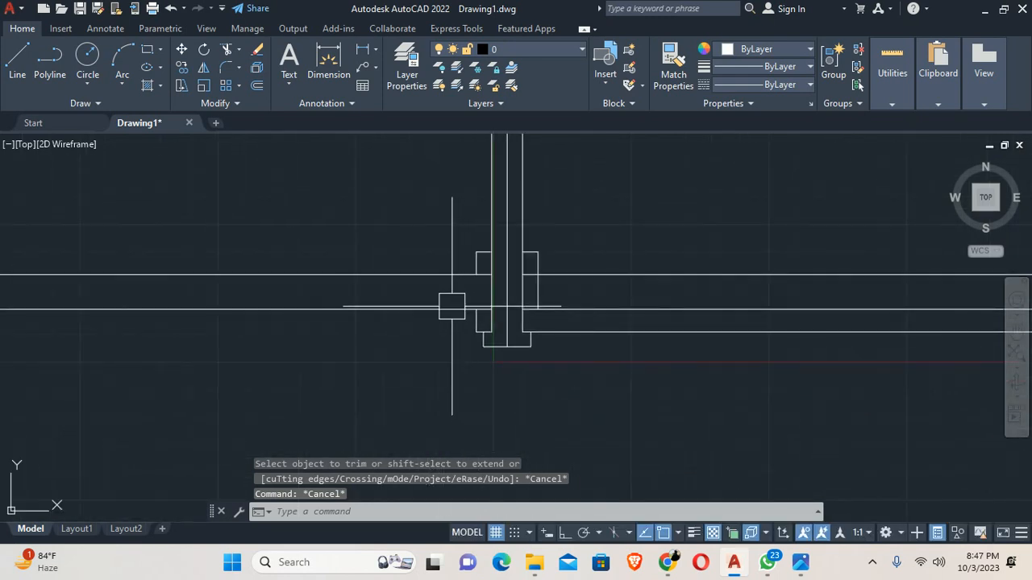
key("alt+Tab")
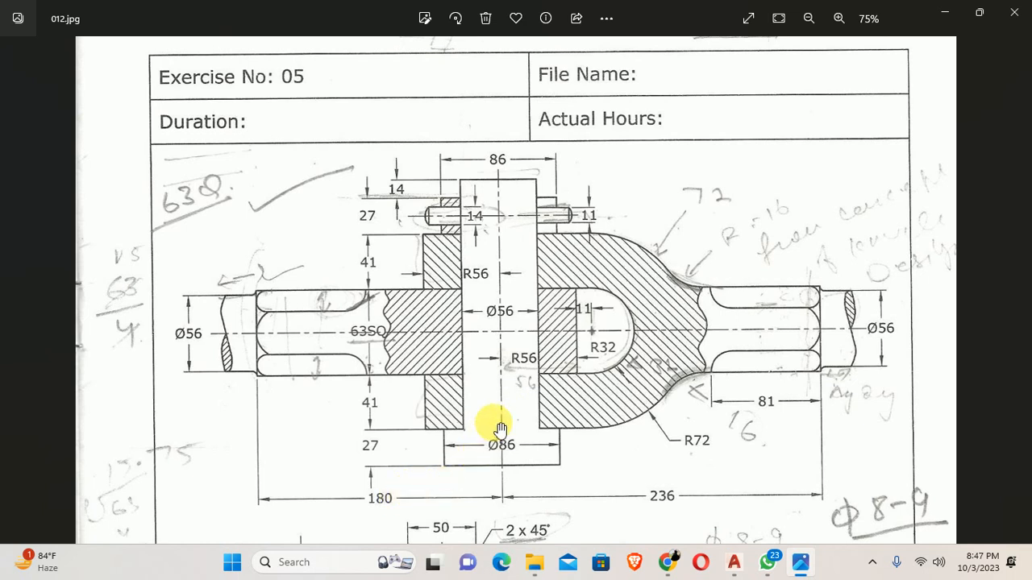
key("alt+Tab")
type("o")
key("Return")
type("1")
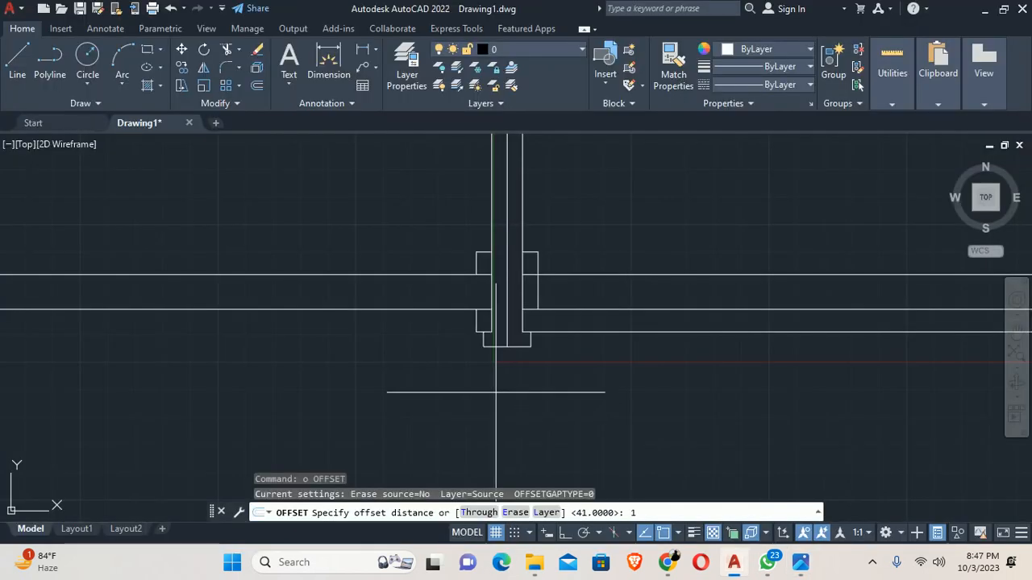
type("80")
key("Return")
scroll(499, 332, "up", 2)
left_click(507, 315)
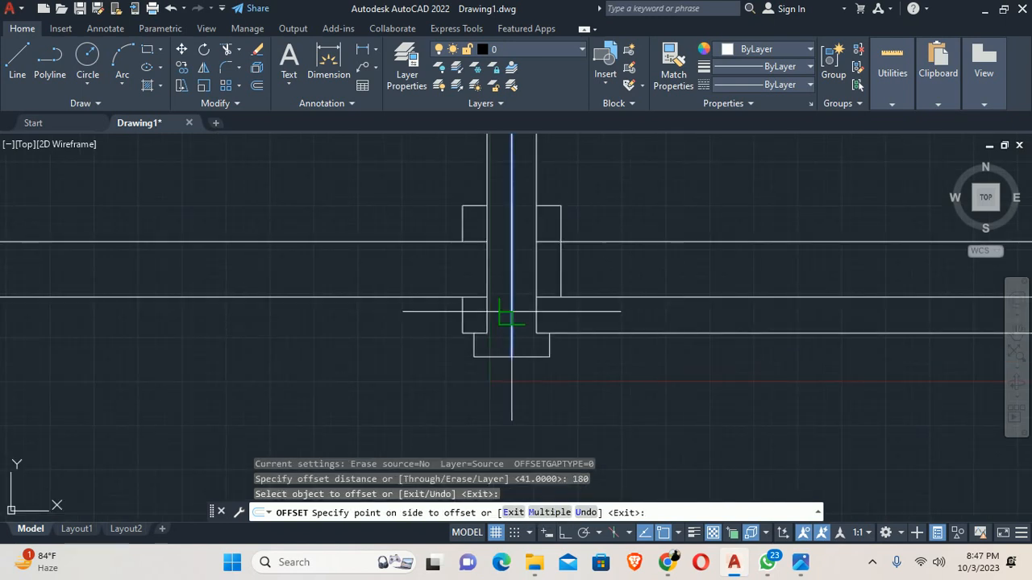
left_click(322, 344)
key("Escape")
key("Escape")
Trim the left end line above and below the eye section, and the horizontal lines extending beyond it
type("tr")
key("Return")
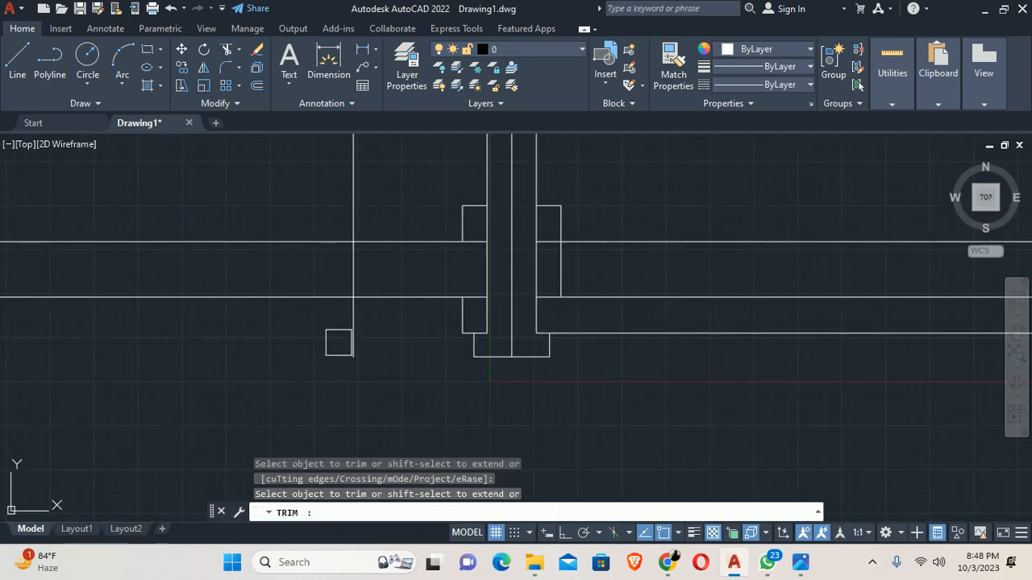
left_click(339, 342)
key("Return")
left_click(361, 208)
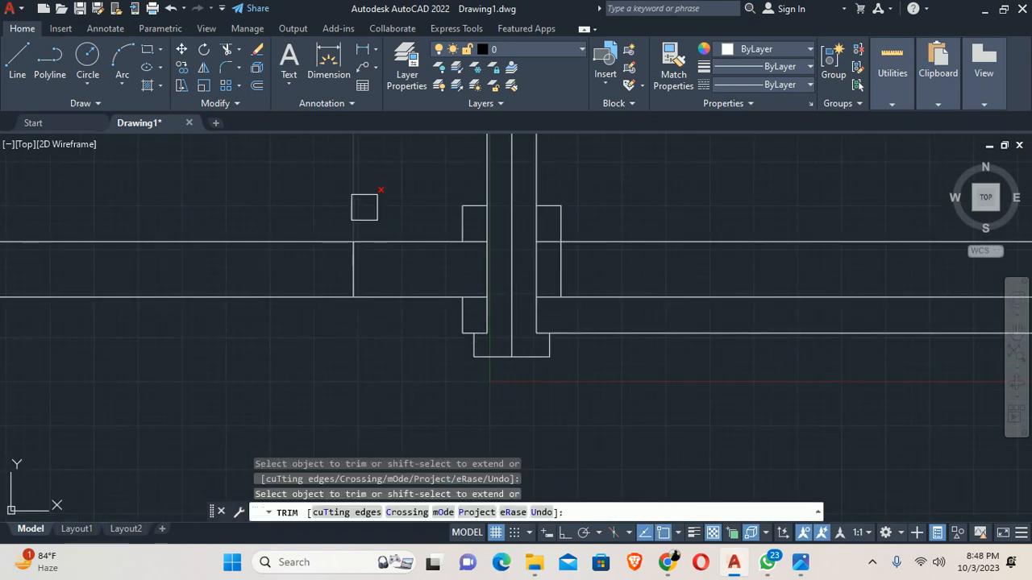
key("Escape")
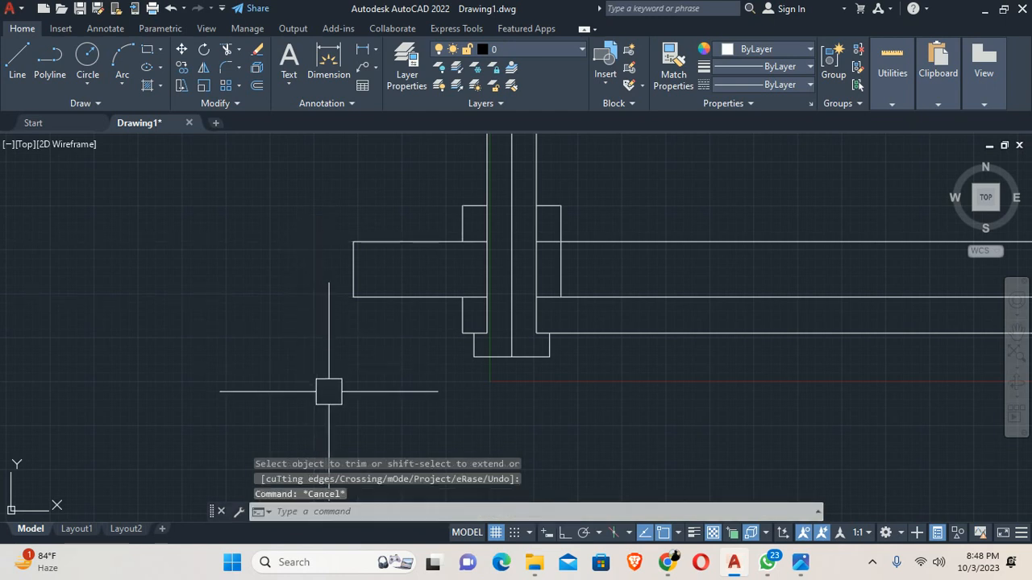
Check the right-hand length in 012.jpg and offset the vertical centre line by 236 to the right
key("alt+Tab")
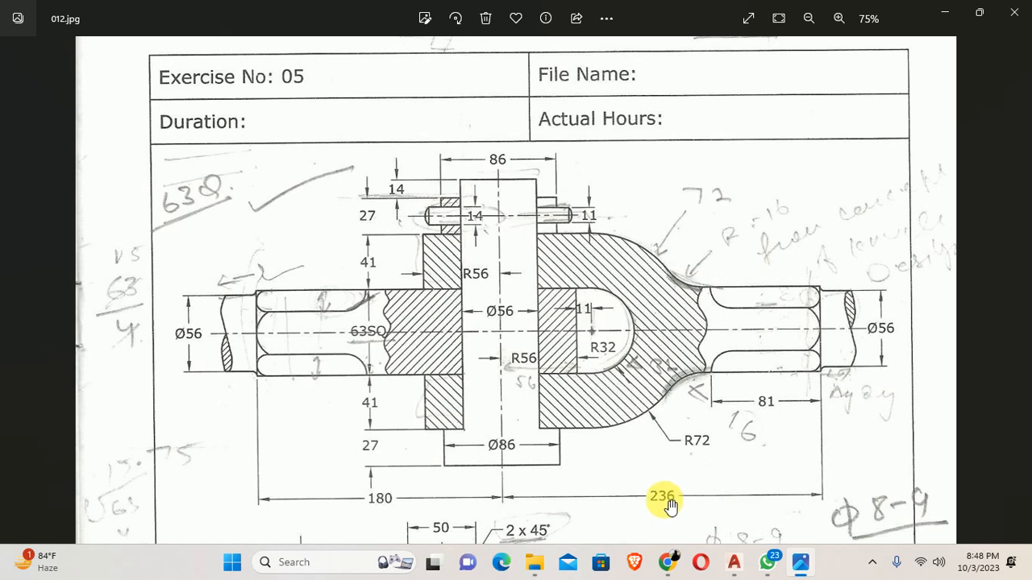
key("alt+Tab")
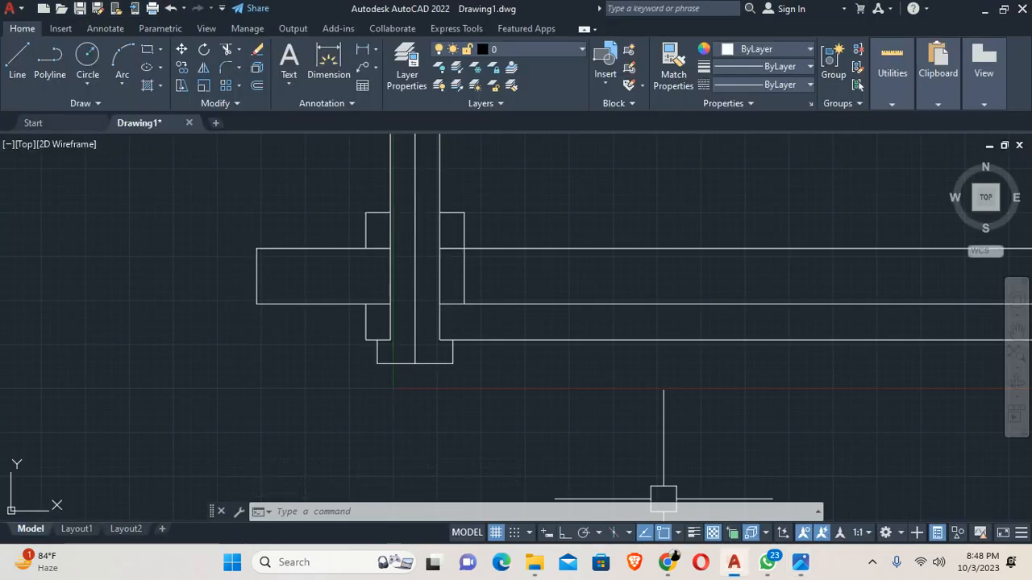
type("o")
key("Return")
type("23")
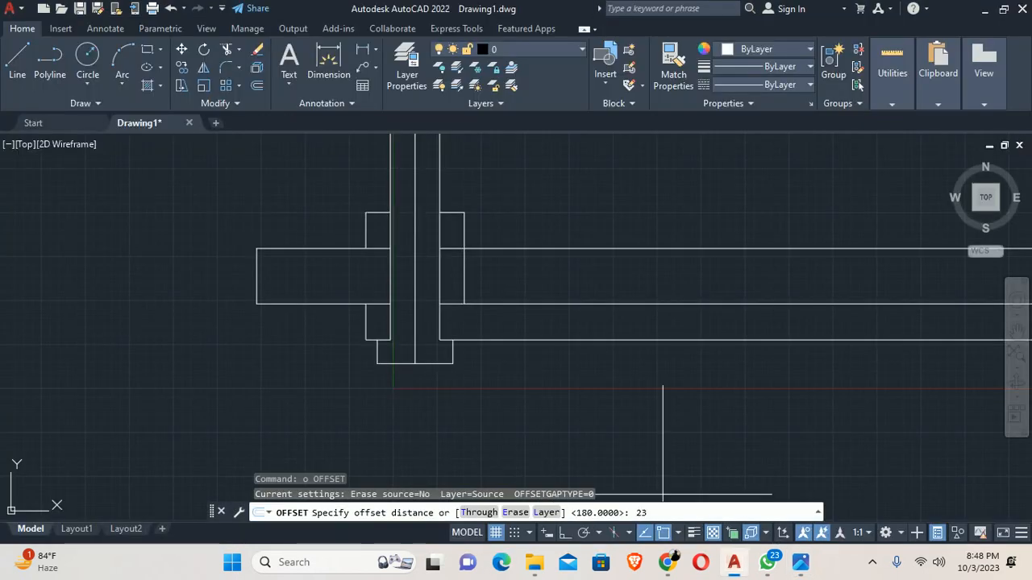
type("6")
key("Return")
left_click(414, 306)
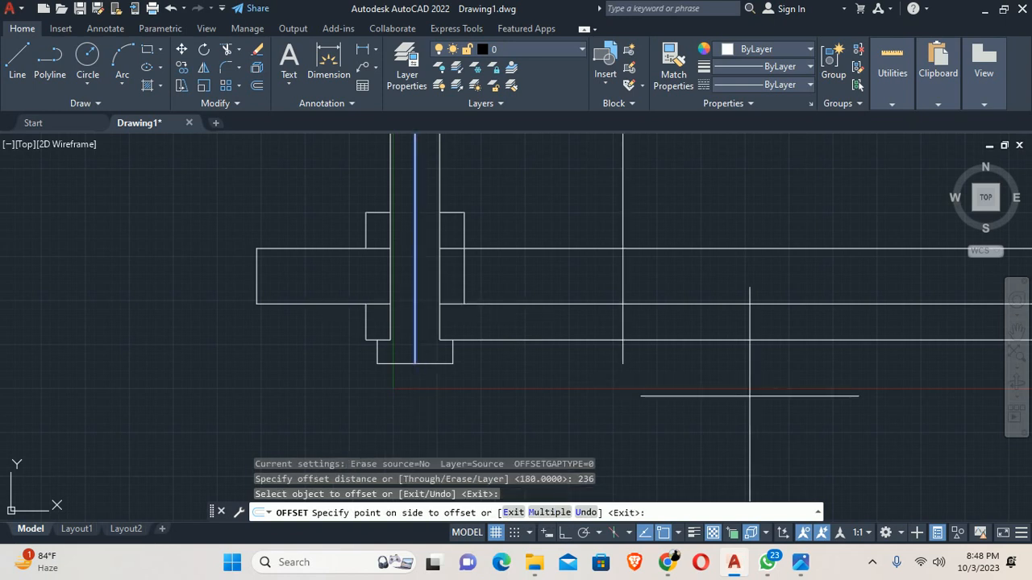
left_click(682, 391)
key("Escape")
Trim the horizontal lines extending beyond the right end line, and the end line above the rod's top edge
middle_click_drag(682, 391, 615, 428)
type("tr")
key("Return")
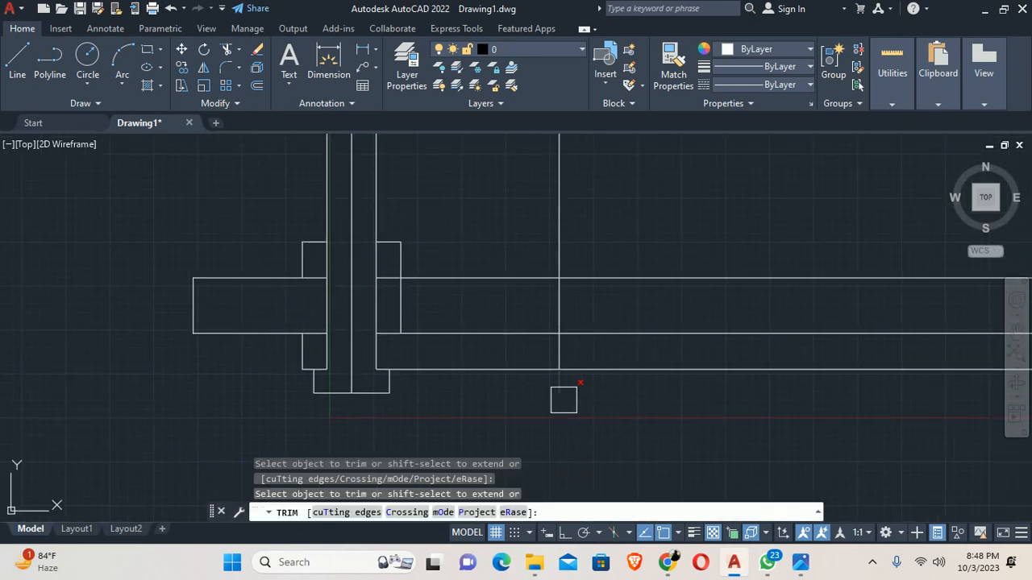
left_click(588, 370)
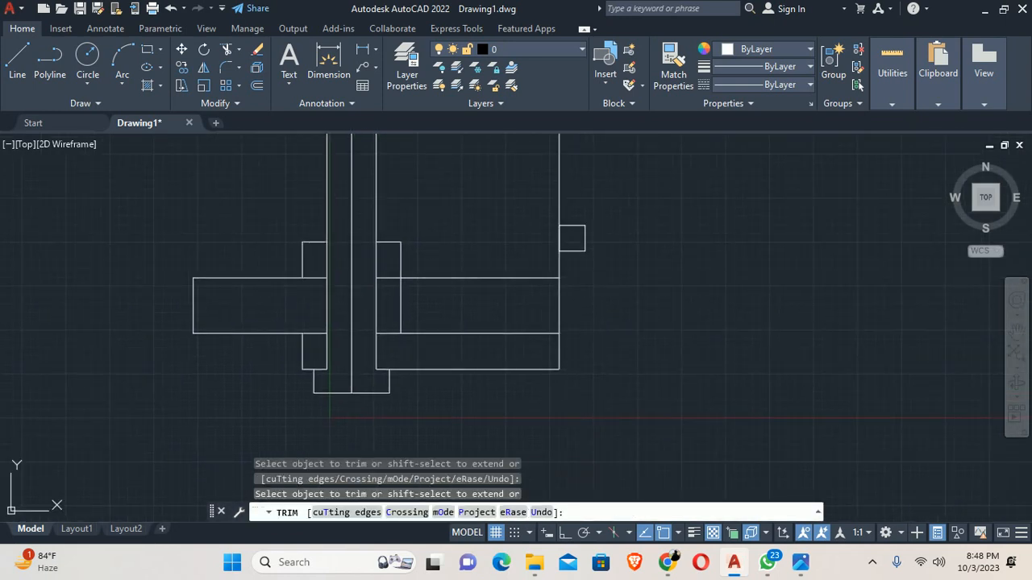
key("Escape")
key("Escape")
key("Escape")
scroll(551, 273, "down", 2)
middle_click_drag(525, 327, 543, 351)
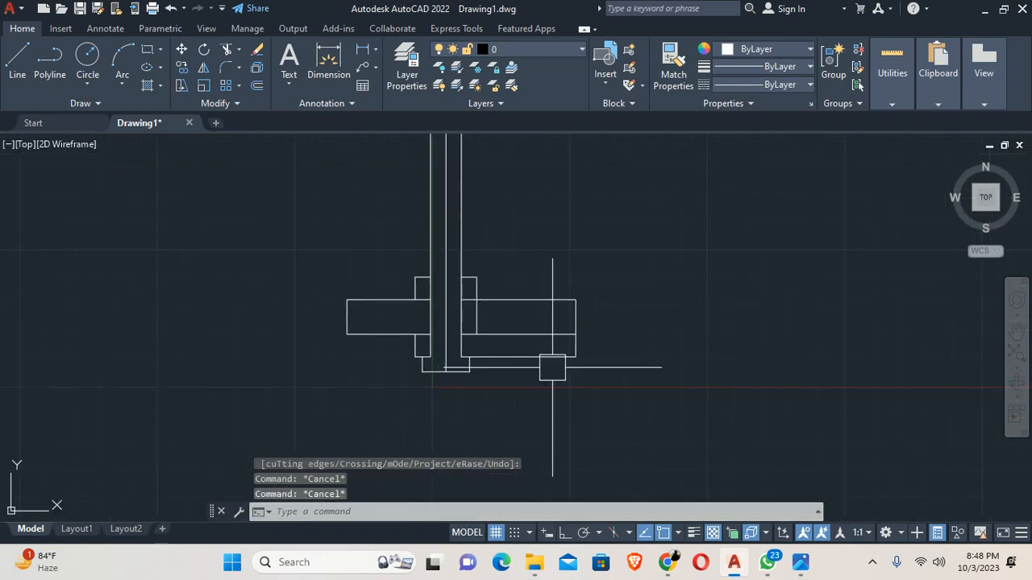
Check the collar height in 012.jpg and offset the upper fork arm's top lines on both sides of the pin upward by 27
key("alt+Tab")
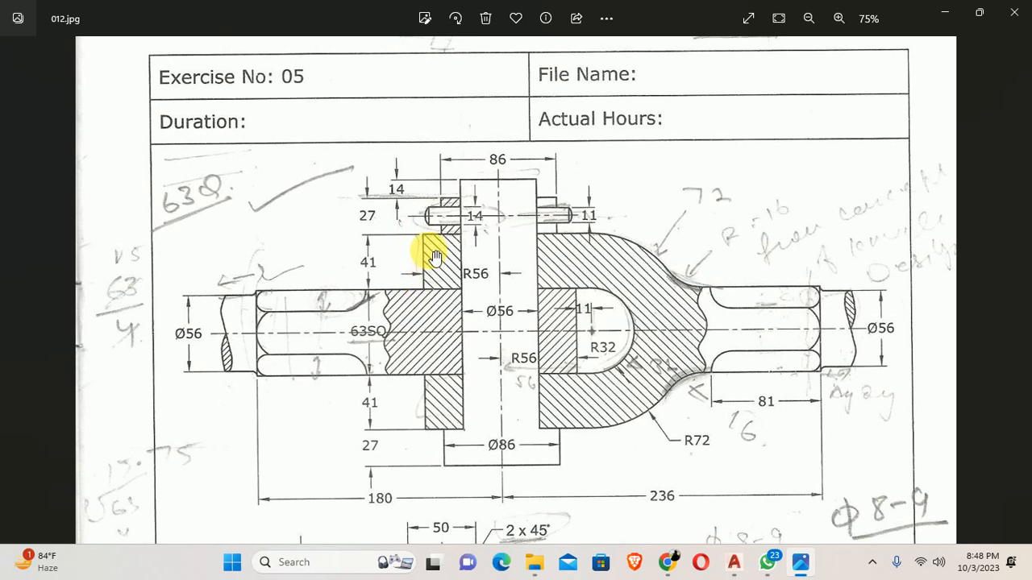
key("alt+Tab")
scroll(419, 296, "up", 2)
middle_click_drag(419, 297, 427, 323)
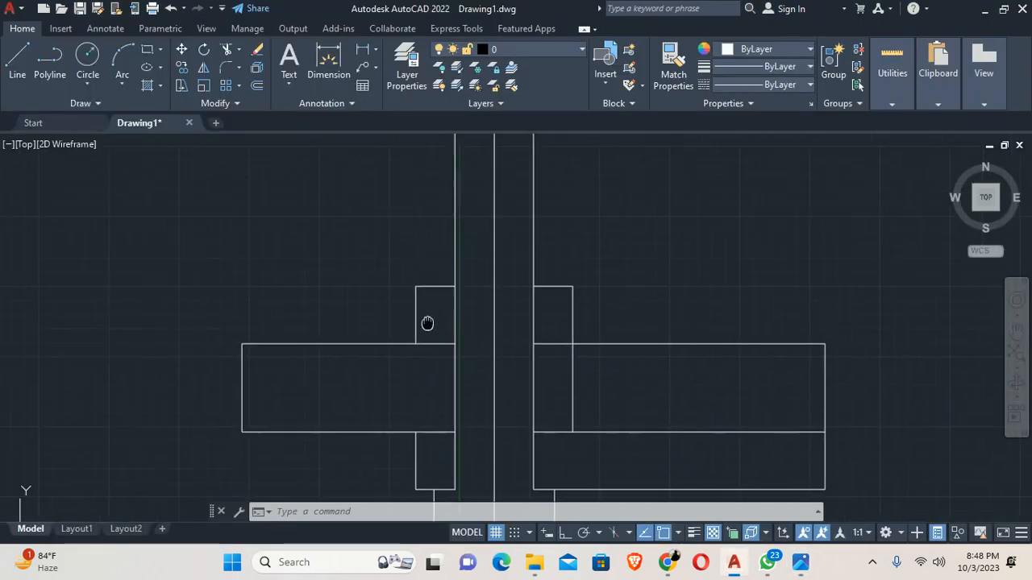
key("alt+Tab")
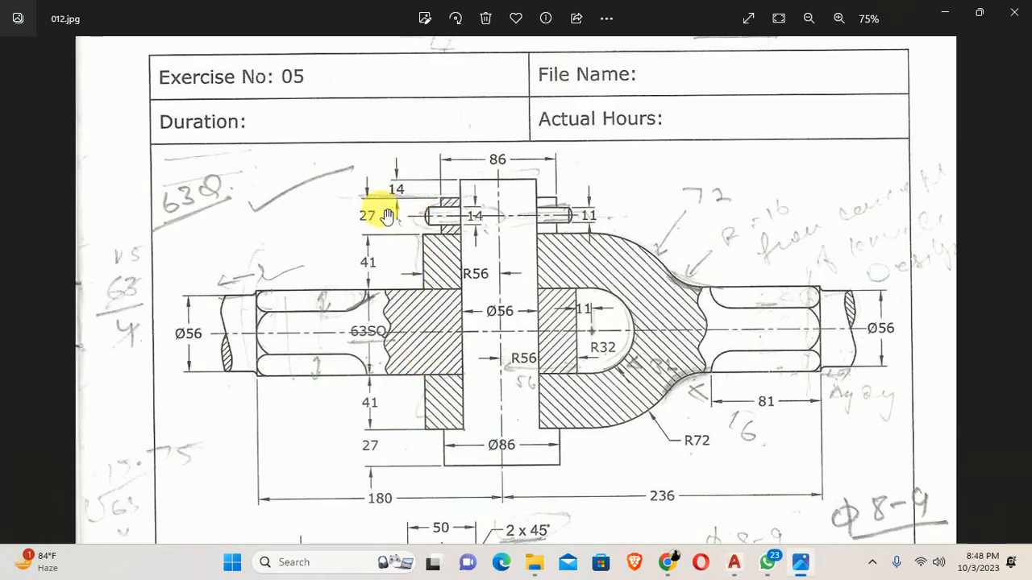
key("alt+Tab")
type("o")
key("Return")
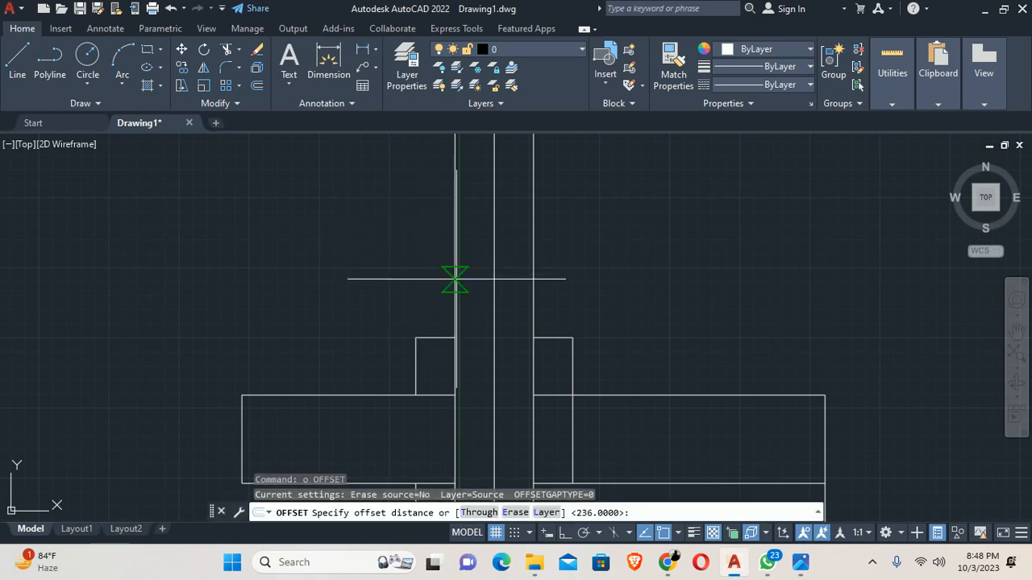
type("27")
key("Return")
left_click(439, 337)
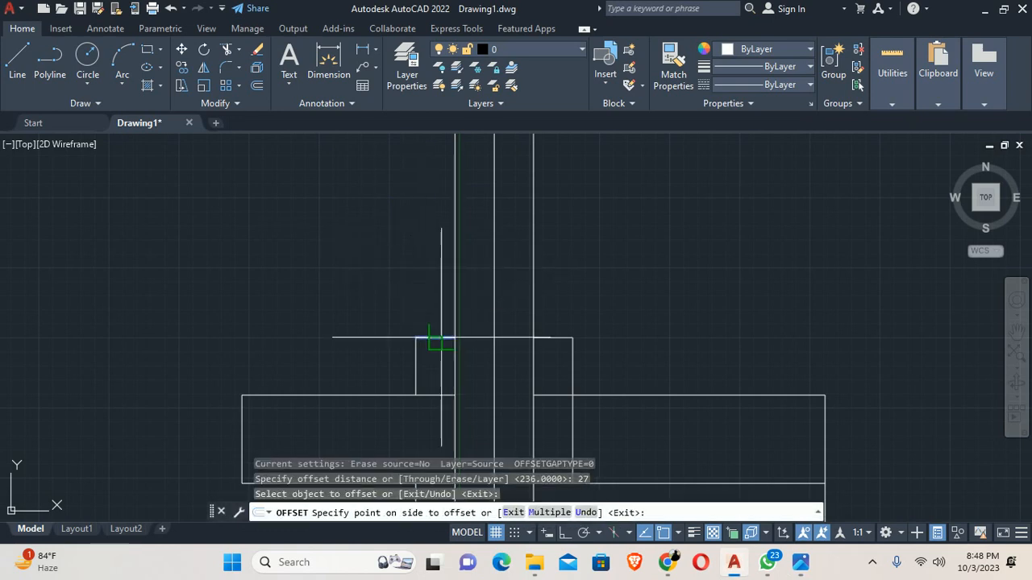
left_click(490, 289)
left_click(545, 338)
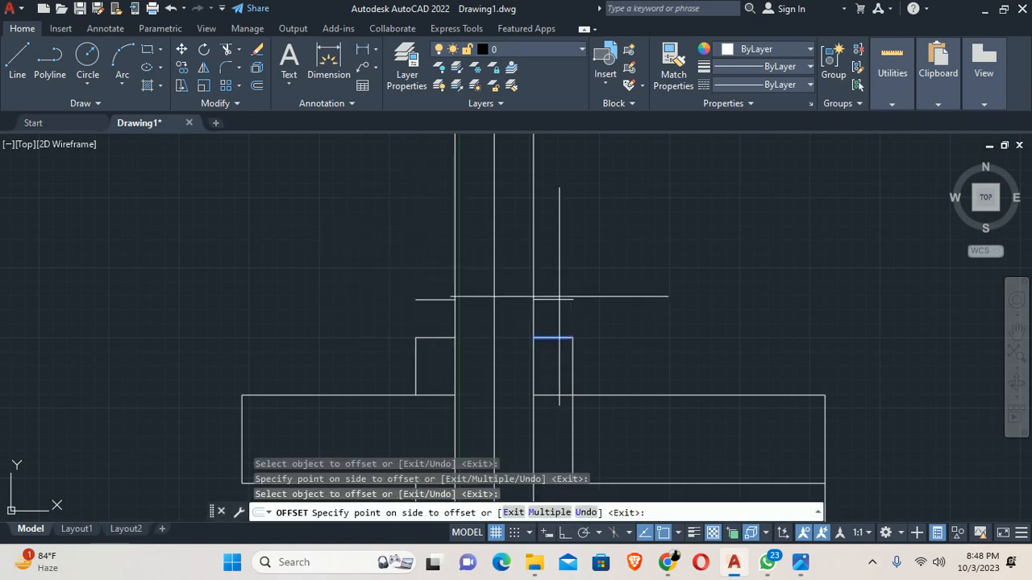
left_click(553, 295)
key("Return")
Extend the upper fork arm's outer vertical lines up to the collar's top lines on both sides
type("ex")
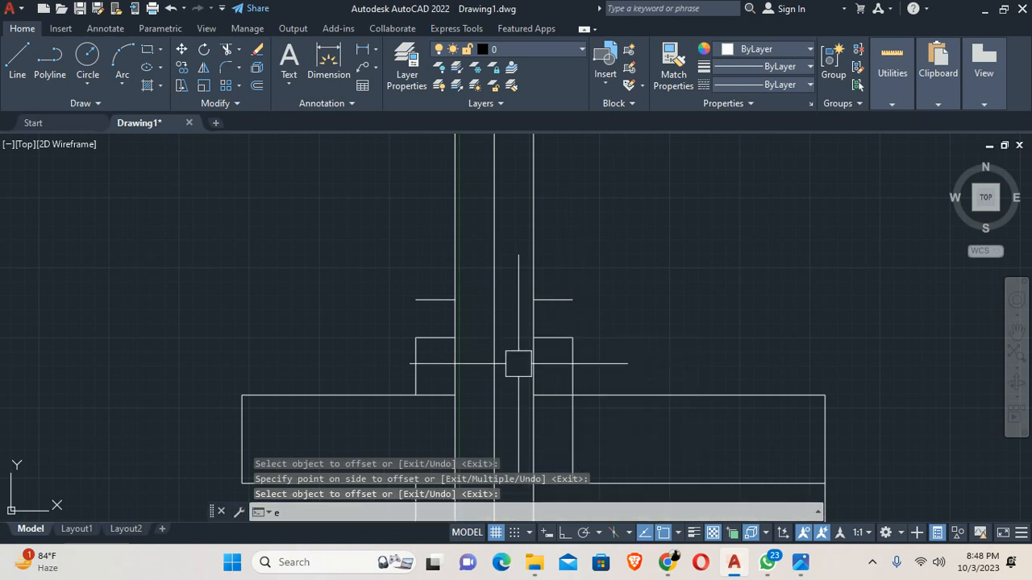
key("Return")
left_click(544, 355)
left_click(555, 355)
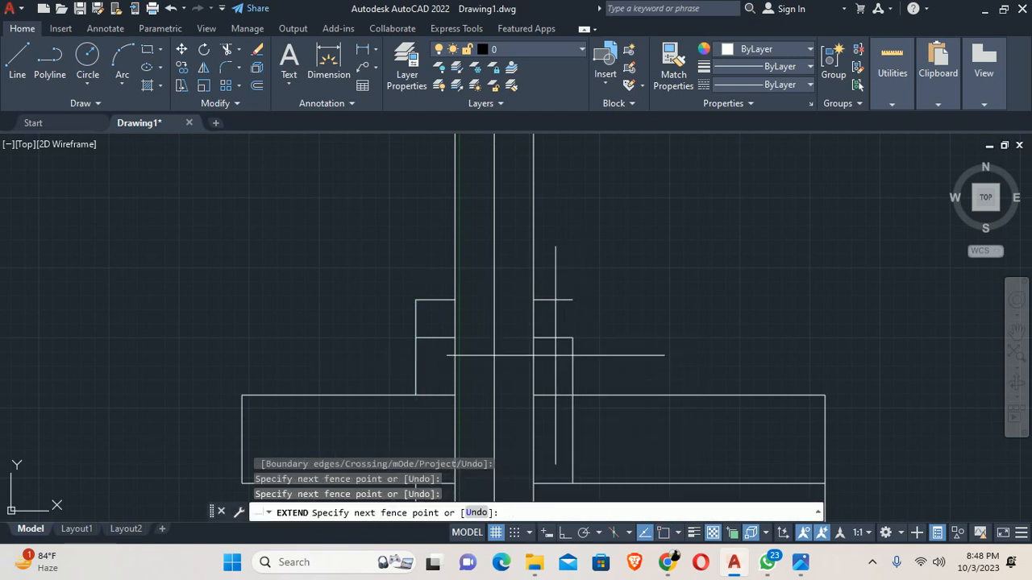
left_click(589, 355)
key("Escape")
Check the taper pin in 012.jpg and draw its horizontal centre line across the collar, starting midway between the left side's top and bottom corners
key("alt+Tab")
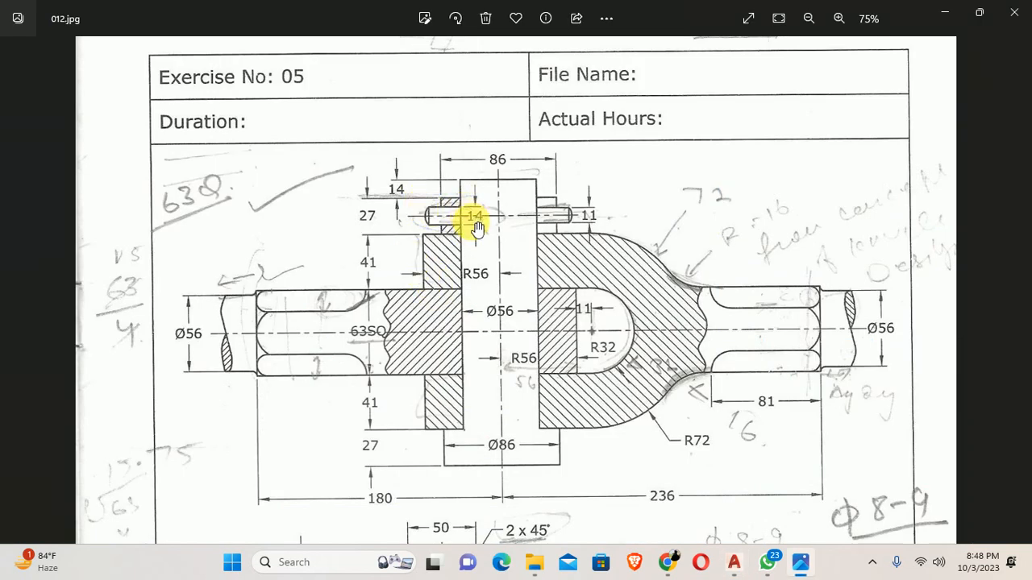
key("alt+Tab")
key("Escape")
key("Escape")
key("Escape")
scroll(438, 362, "up", 2)
middle_click_drag(438, 330, 421, 359)
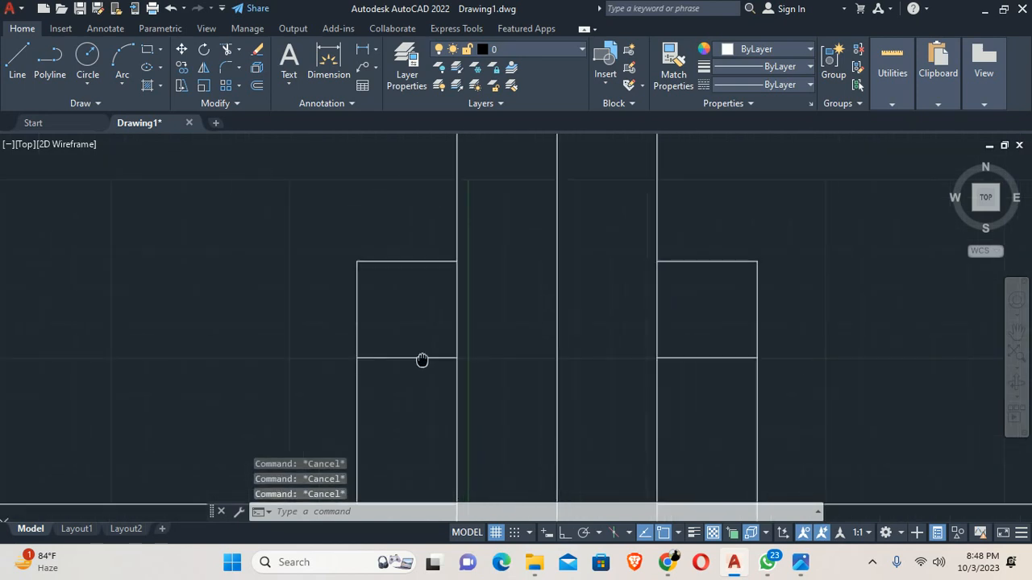
scroll(422, 359, "down", 2)
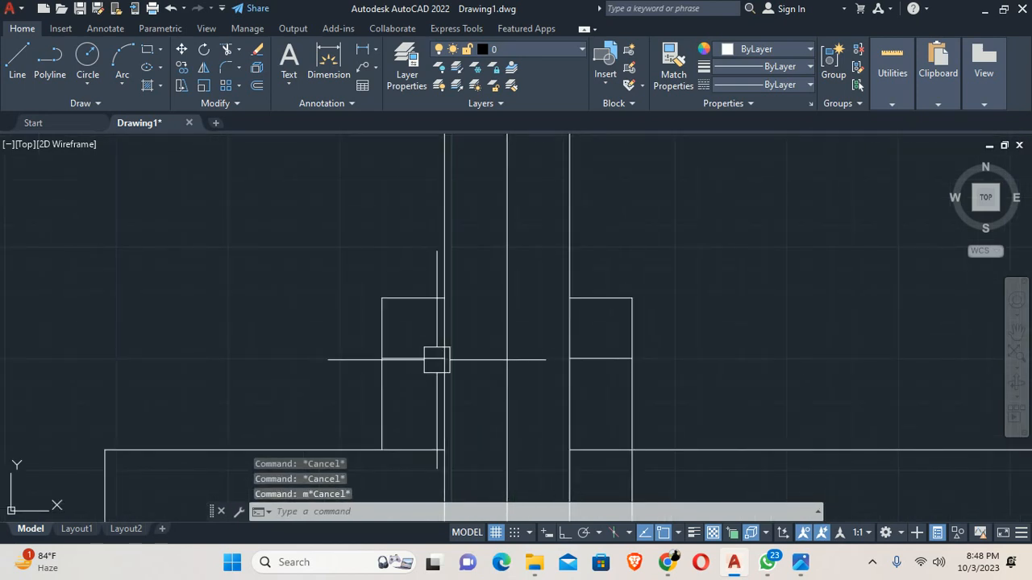
type("l")
key("Return")
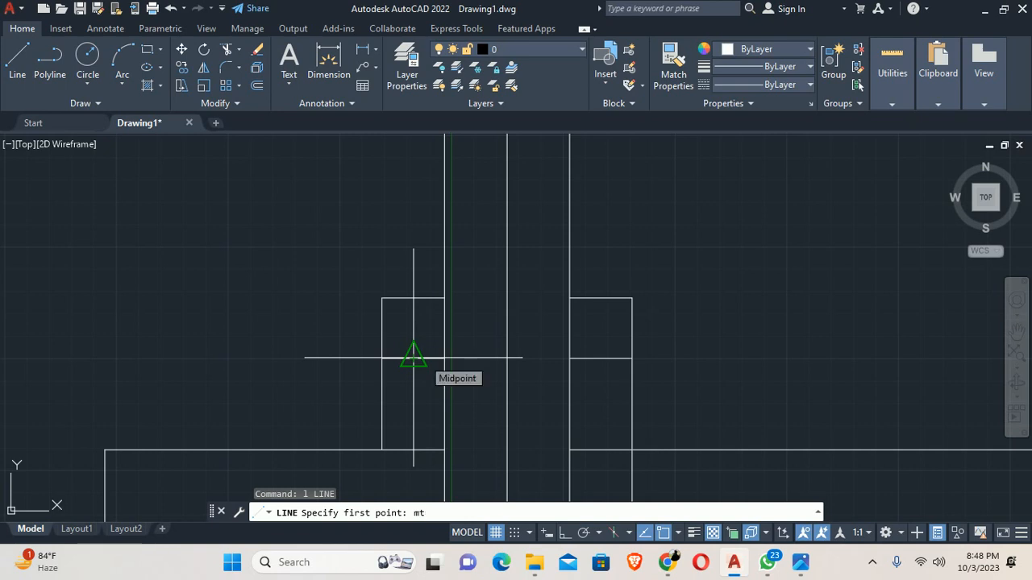
type("mtp")
key("Return")
left_click(381, 298)
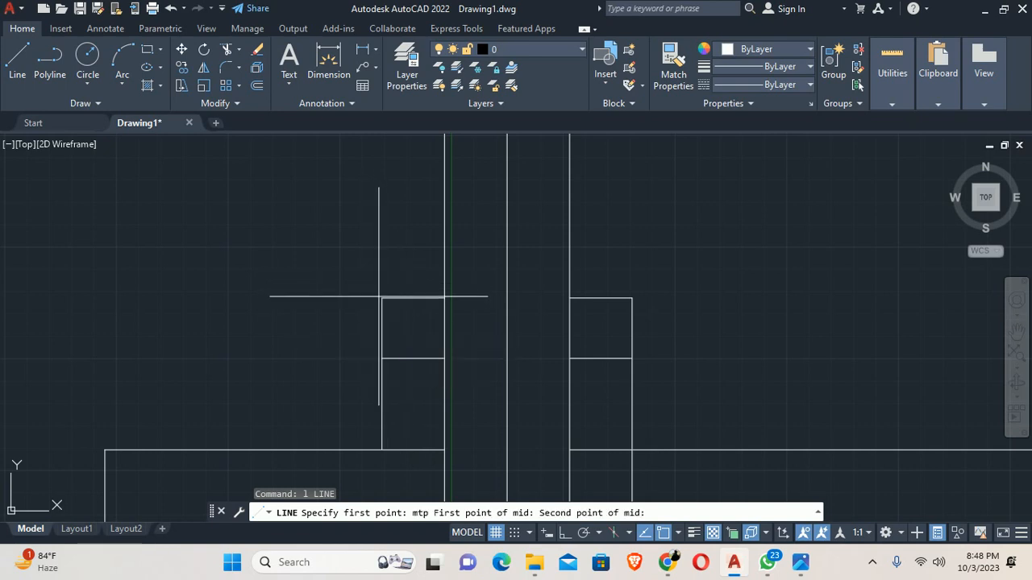
left_click(381, 357)
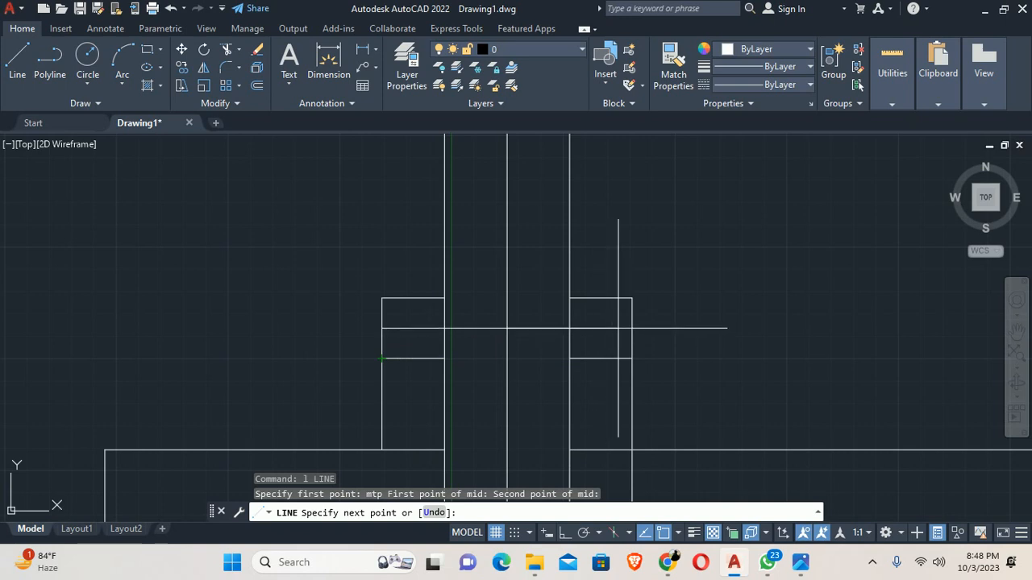
left_click(632, 328)
key("Escape")
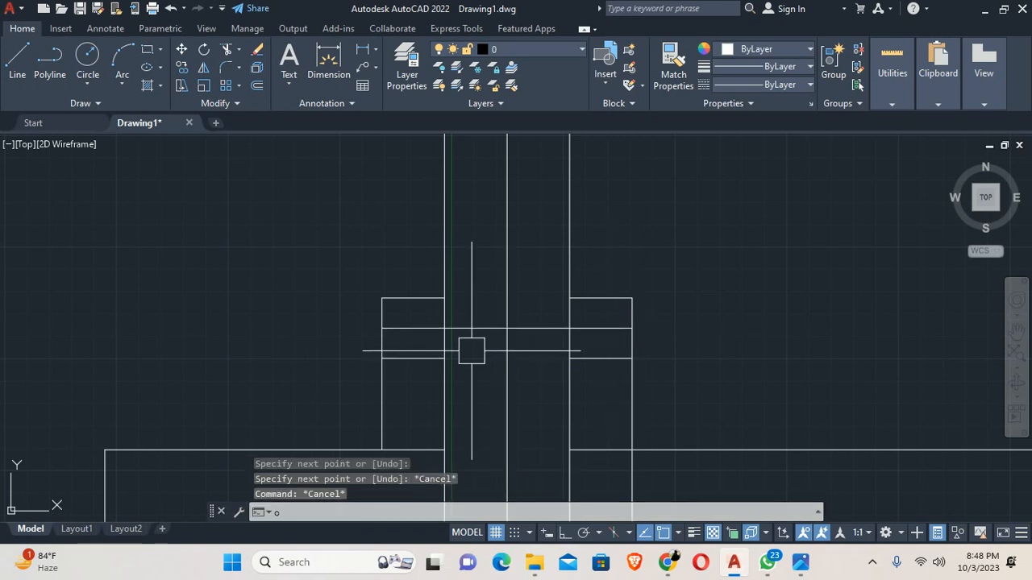
Offset the taper pin's horizontal centre line by 7 upward and downward
type("o")
key("Return")
type("7")
key("Return")
scroll(415, 328, "up", 2)
left_click(414, 328)
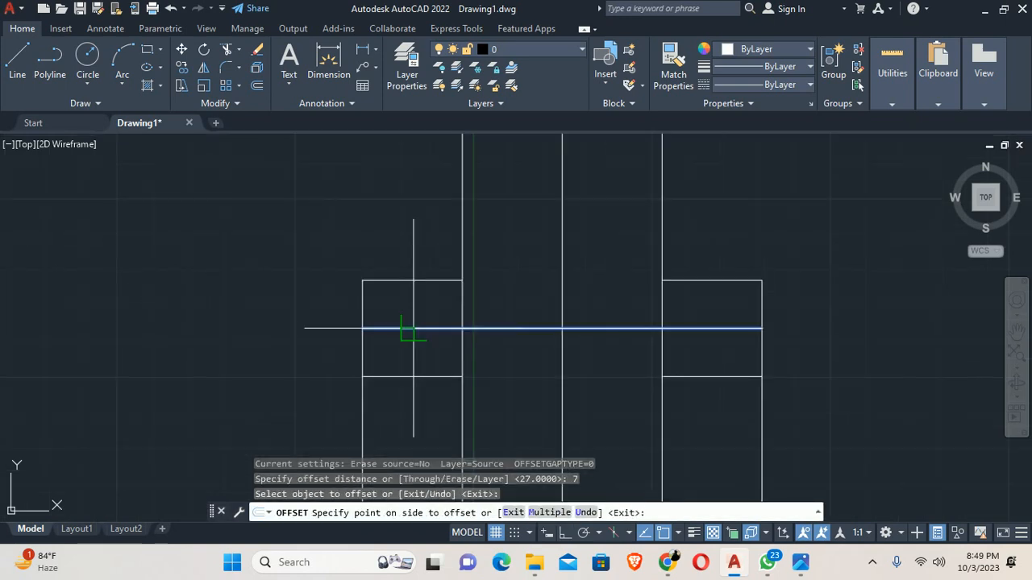
left_click(415, 311)
left_click(418, 328)
key("Escape")
scroll(511, 357, "up", 5)
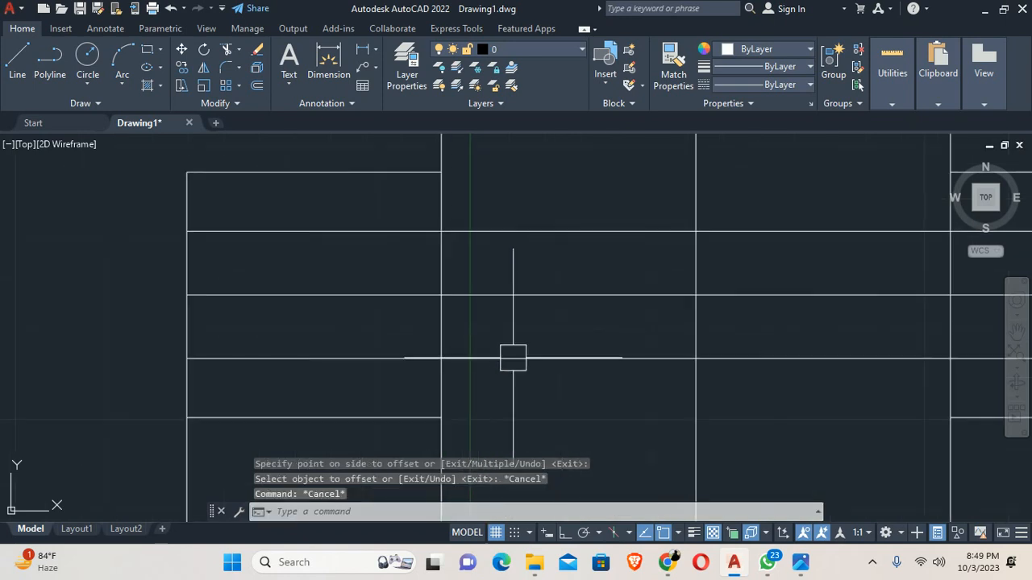
Trim the two offset taper pin lines inside and to the right of the vertical pin, keeping only their left collar parts
type("tr")
key("Return")
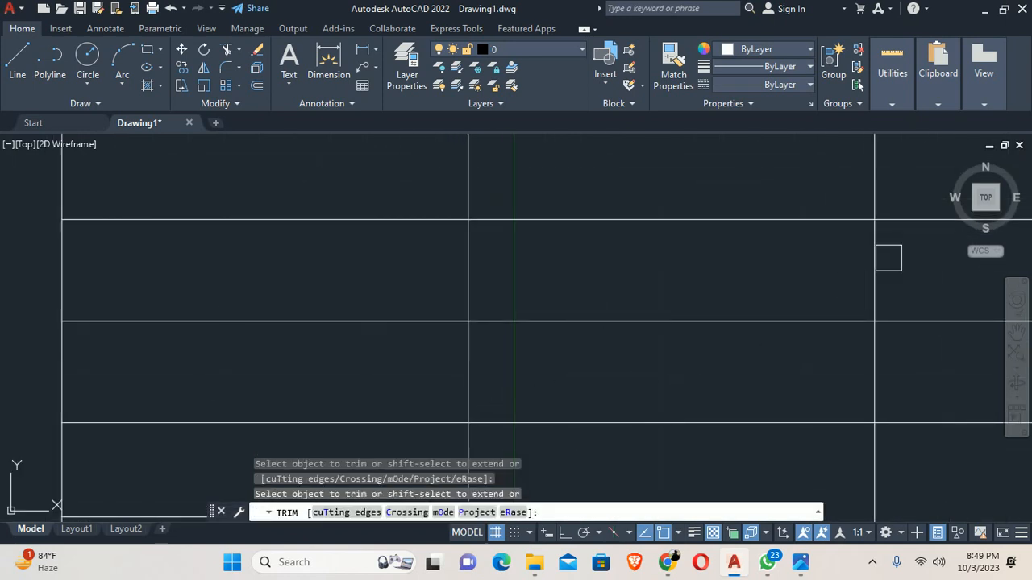
left_click(915, 380)
left_click(934, 448)
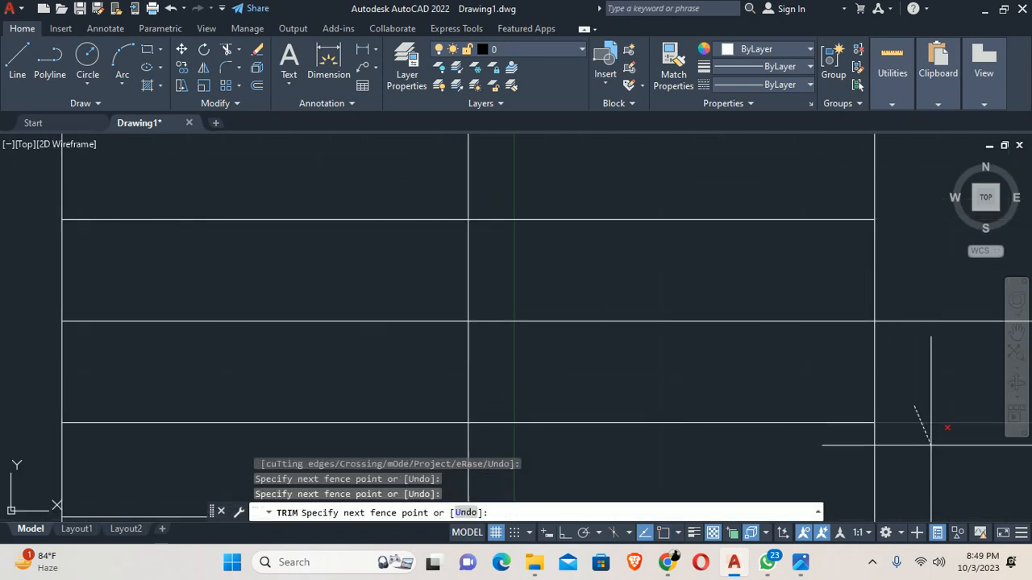
key("Return")
left_click(760, 423)
scroll(613, 211, "down", 4)
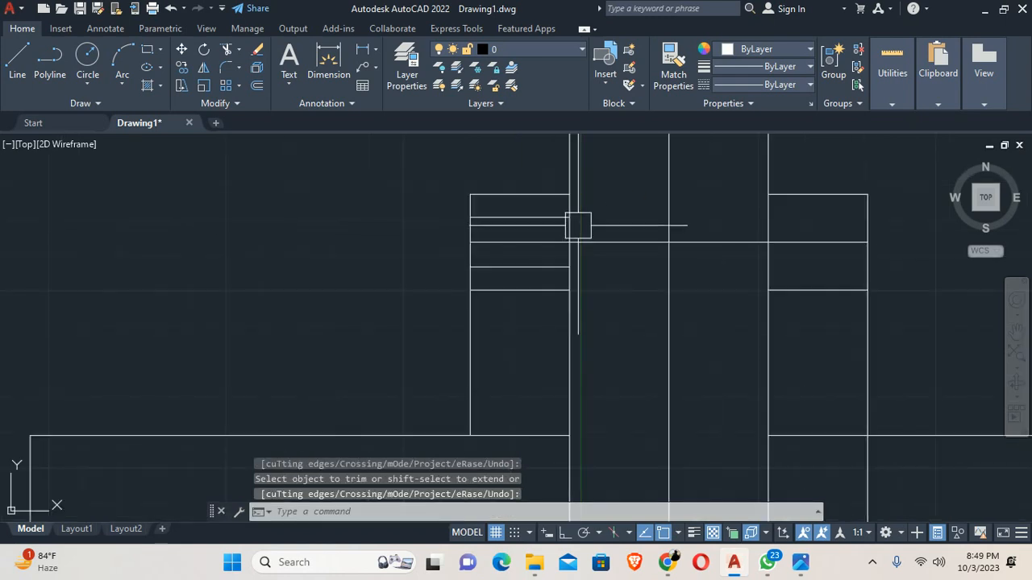
scroll(576, 223, "up", 1)
key("Escape")
Trim the left collar's outer vertical line above and below the taper pin, undoing one mistaken trim
type("tr")
key("Return")
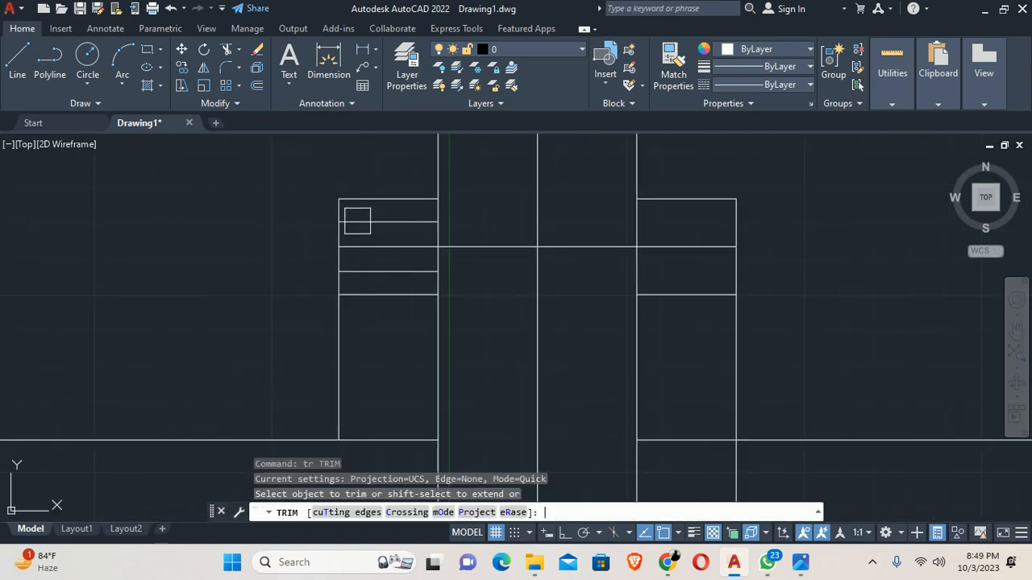
scroll(358, 218, "up", 3)
scroll(405, 205, "down", 4)
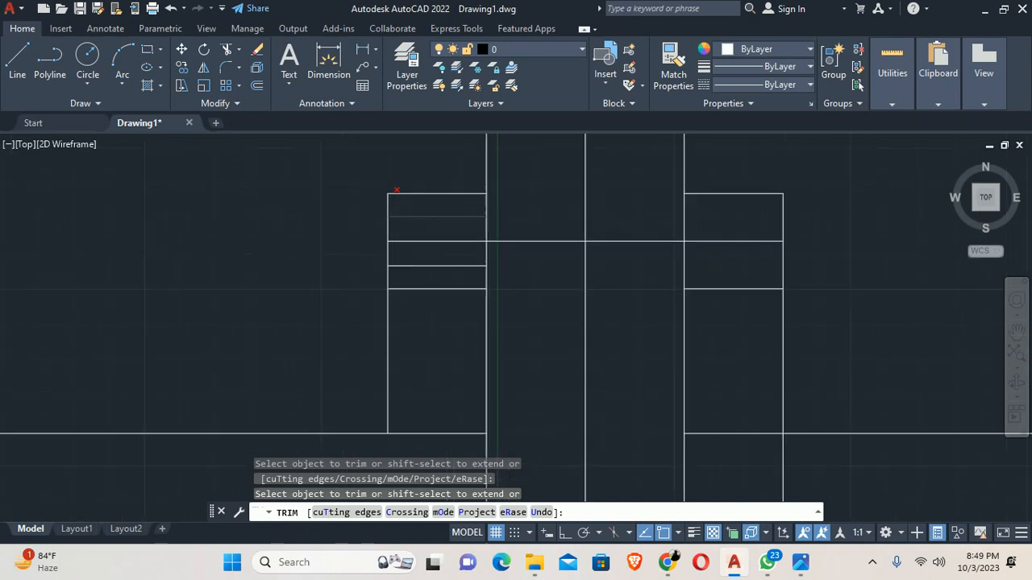
scroll(378, 204, "up", 2)
left_click(381, 204)
scroll(408, 288, "up", 4)
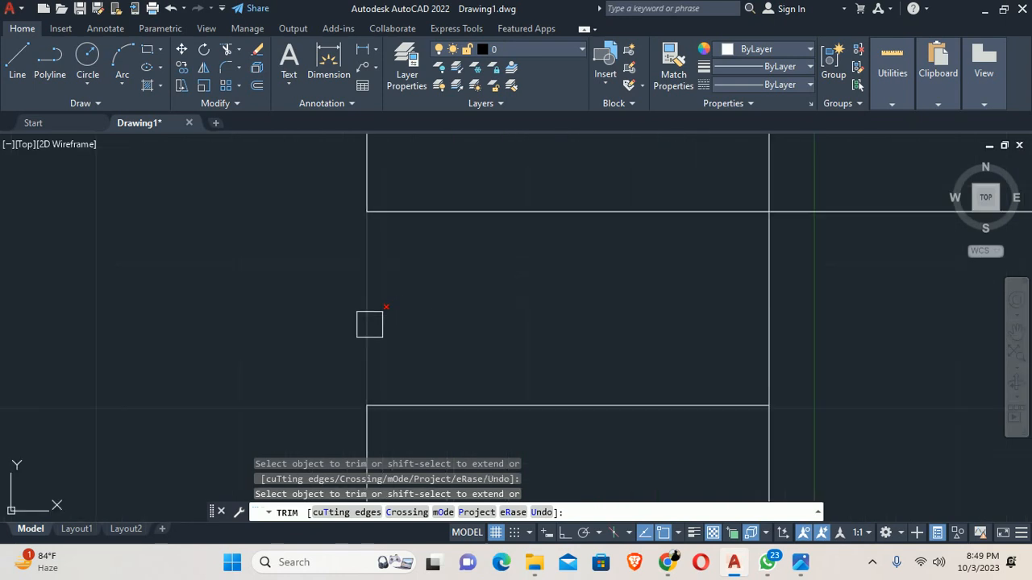
key("ctrl+z")
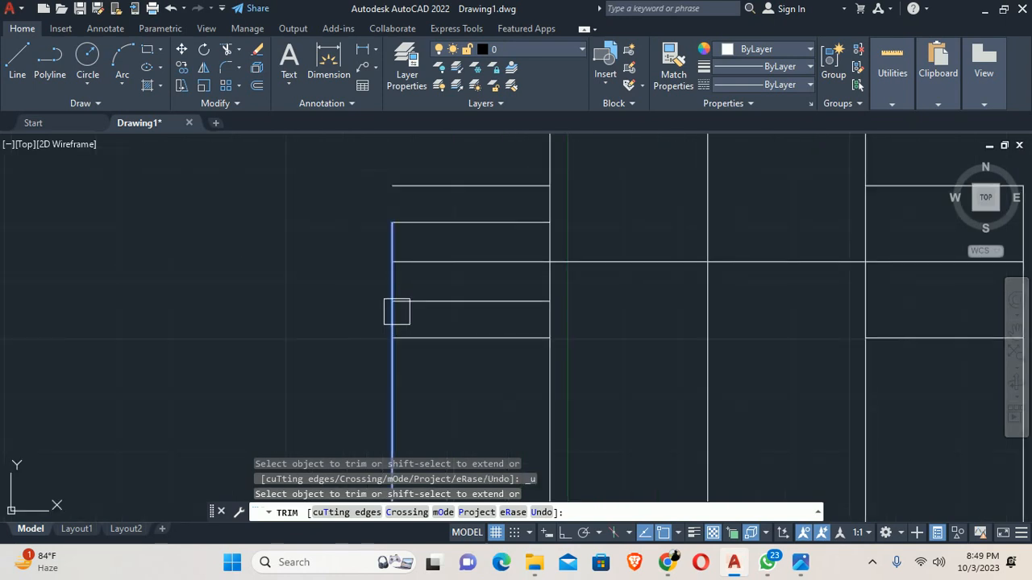
scroll(403, 298, "down", 5)
key("Escape")
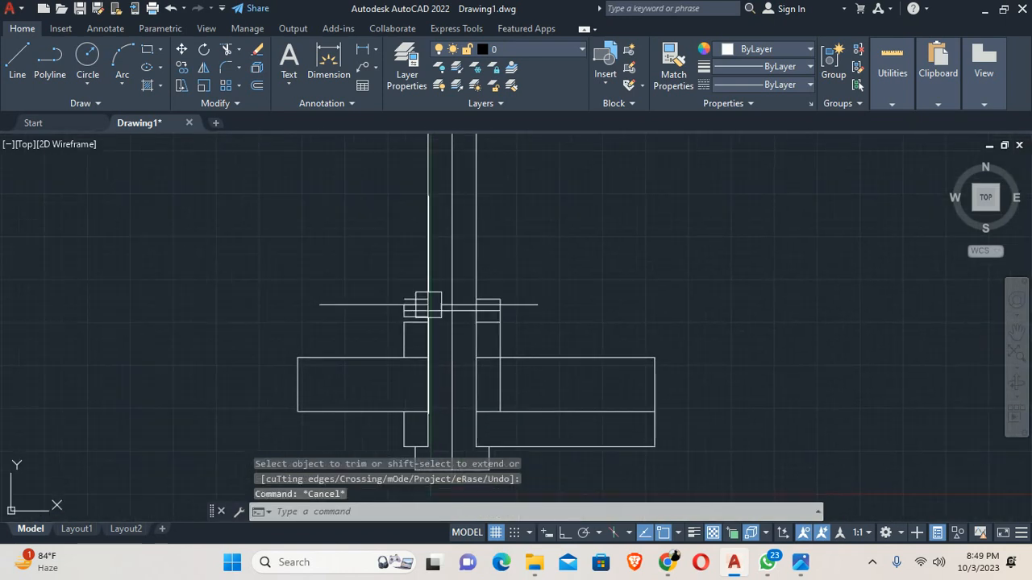
Offset the taper pin's left end line by 5 to the right
scroll(428, 305, "up", 2)
type("o")
key("Return")
type("5")
key("Return")
scroll(387, 310, "up", 3)
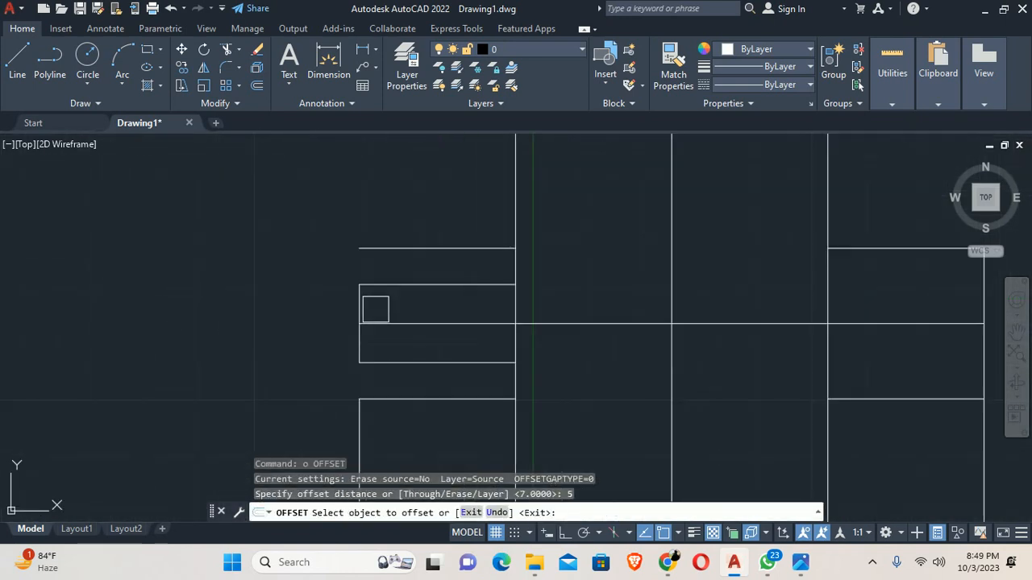
scroll(376, 310, "up", 2)
left_click(356, 278)
left_click(408, 299)
key("Escape")
key("Escape")
Draw a three-point arc rounding the taper pin's left end, through the ends of the 5-offset line and the end line's midpoint
type("a")
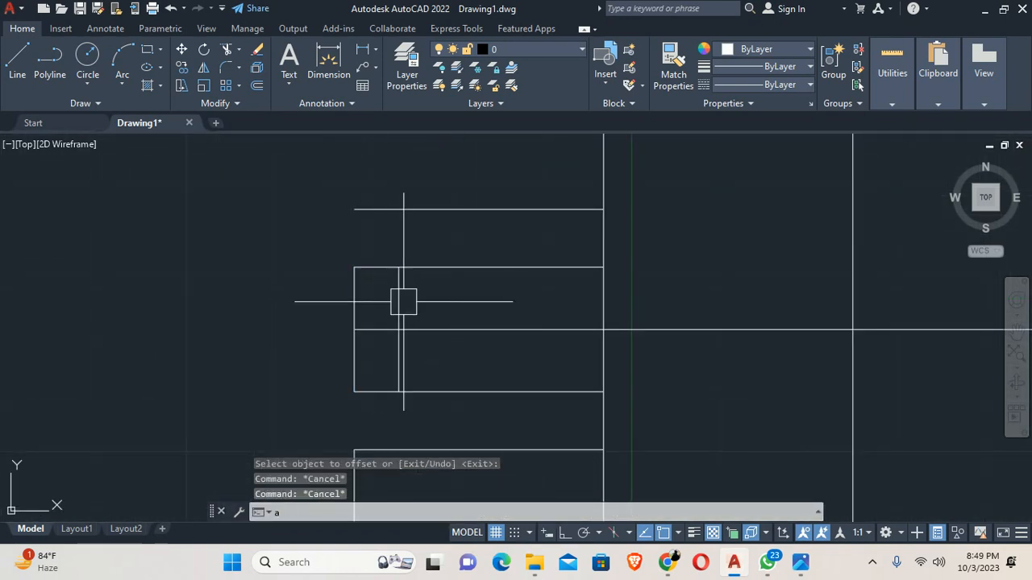
key("Return")
left_click(398, 268)
left_click(354, 329)
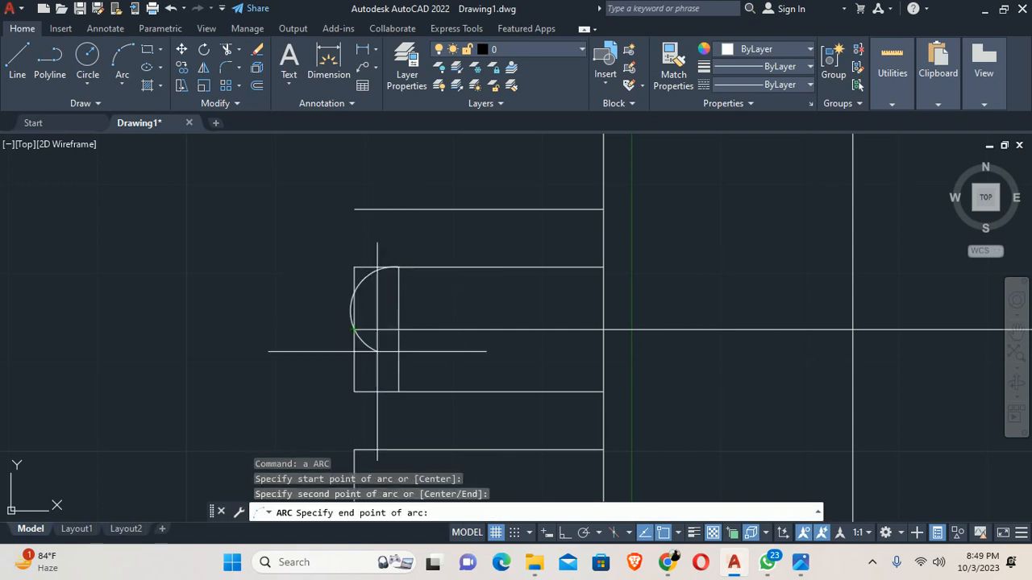
left_click(398, 392)
key("Escape")
key("Escape")
left_click(399, 304)
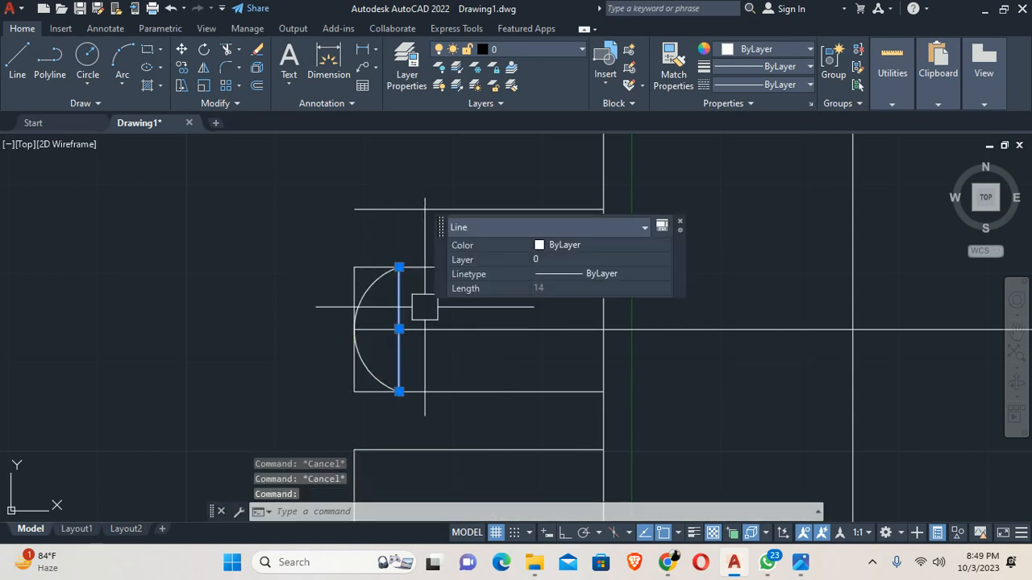
key("Escape")
Trim the taper pin's upper and lower lines back to the left end arc
type("tr")
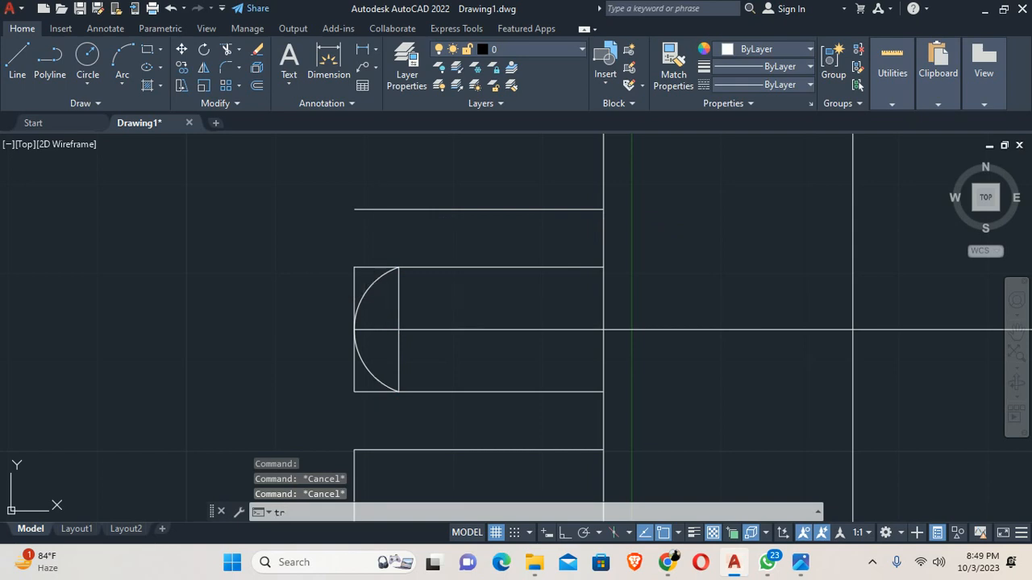
key("Return")
scroll(373, 283, "up", 2)
scroll(343, 346, "up", 2)
scroll(361, 292, "down", 2)
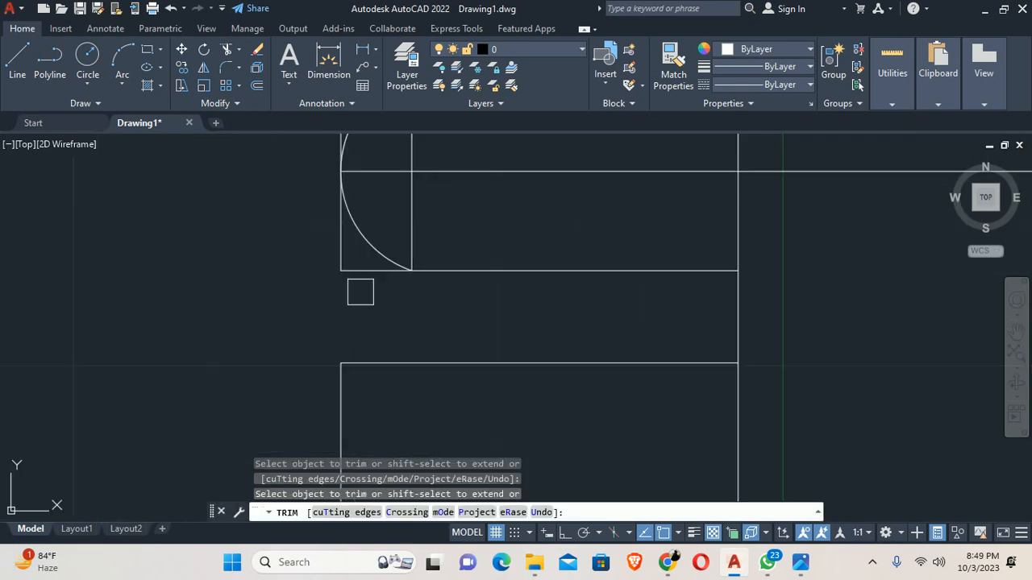
scroll(363, 272, "down", 3)
key("Escape")
key("Escape")
scroll(438, 293, "up", 1)
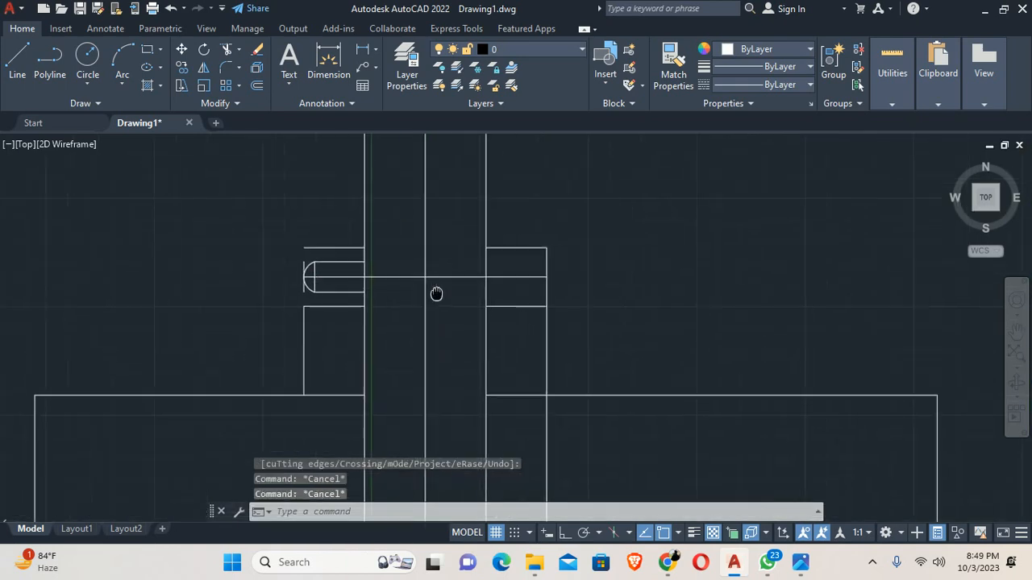
scroll(425, 294, "down", 1)
Check the collar's width in the reference image and offset the vertical centre line by 86/2 to the left
key("alt+Tab")
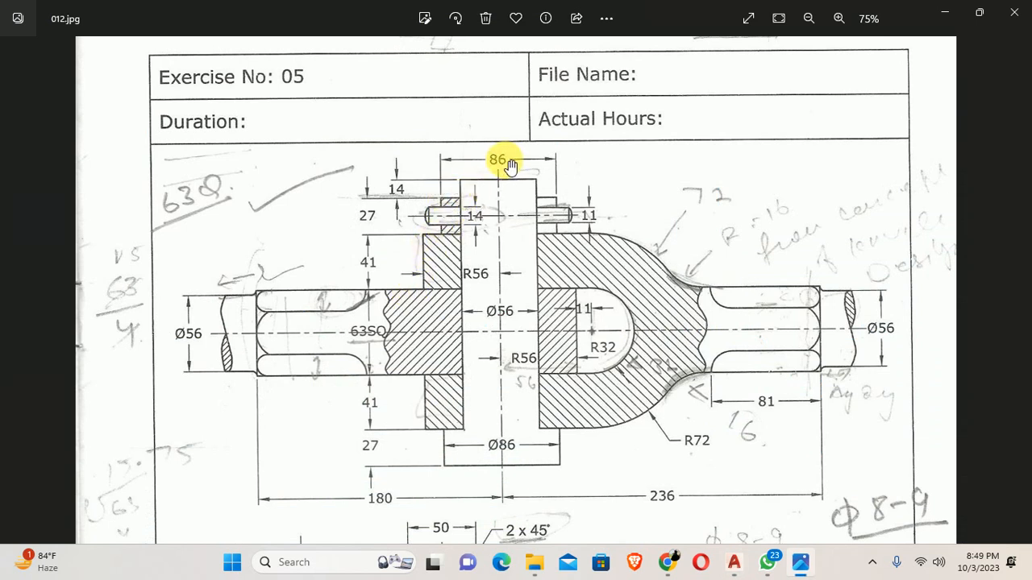
key("alt+Tab")
key("Escape")
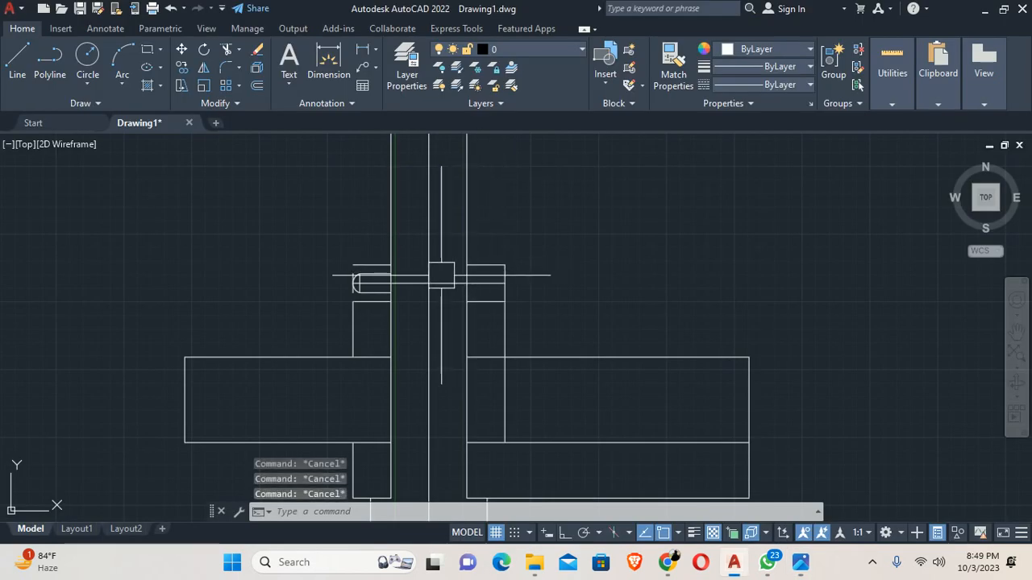
type("o")
key("Return")
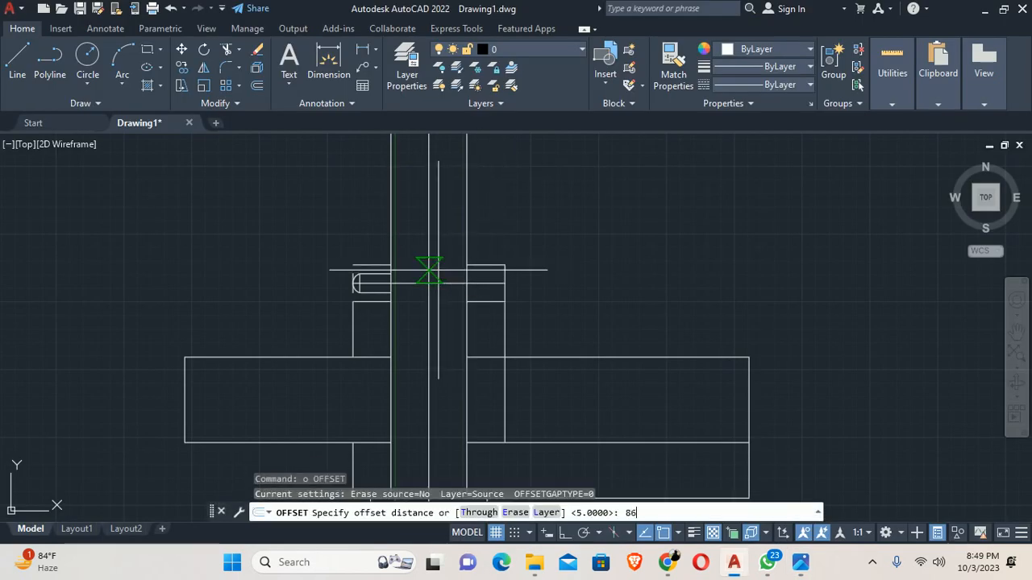
type("86/2")
key("Return")
left_click(434, 249)
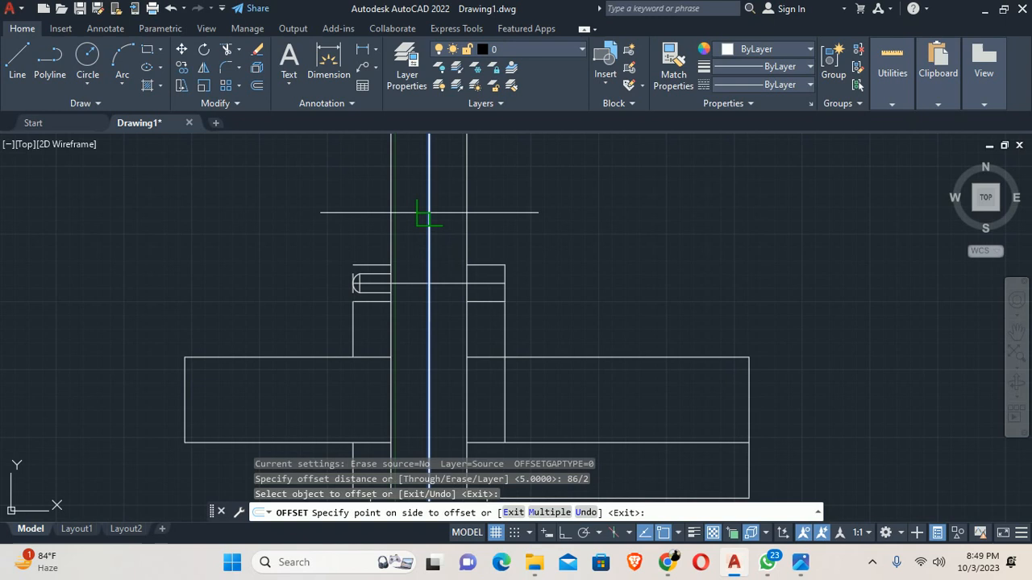
left_click(359, 209)
key("Return")
key("Escape")
Trim the new offset line to the collar edges above and below the taper pin, and cut back the collar's top line to it
scroll(359, 208, "up", 5)
type("tr")
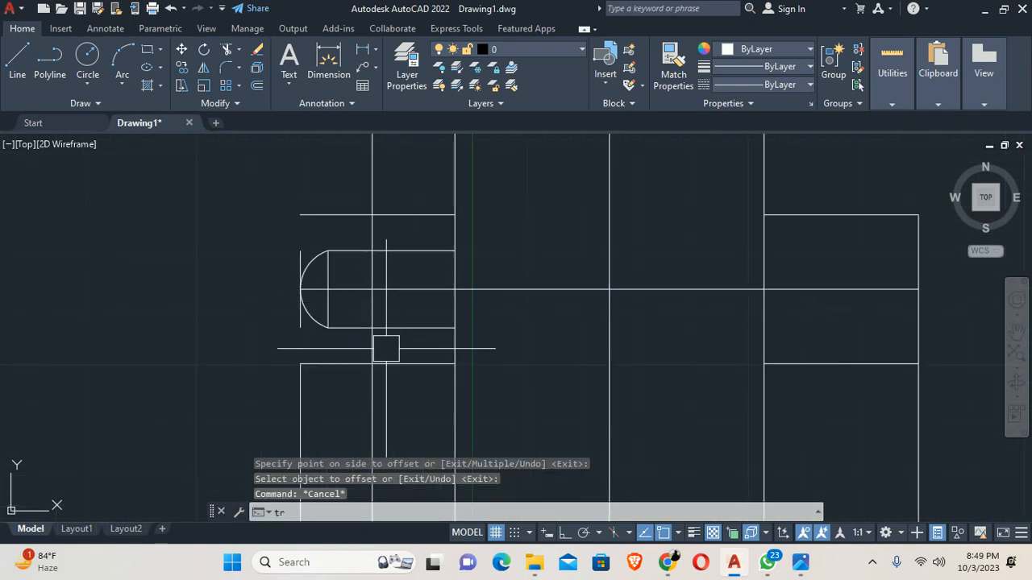
key("Return")
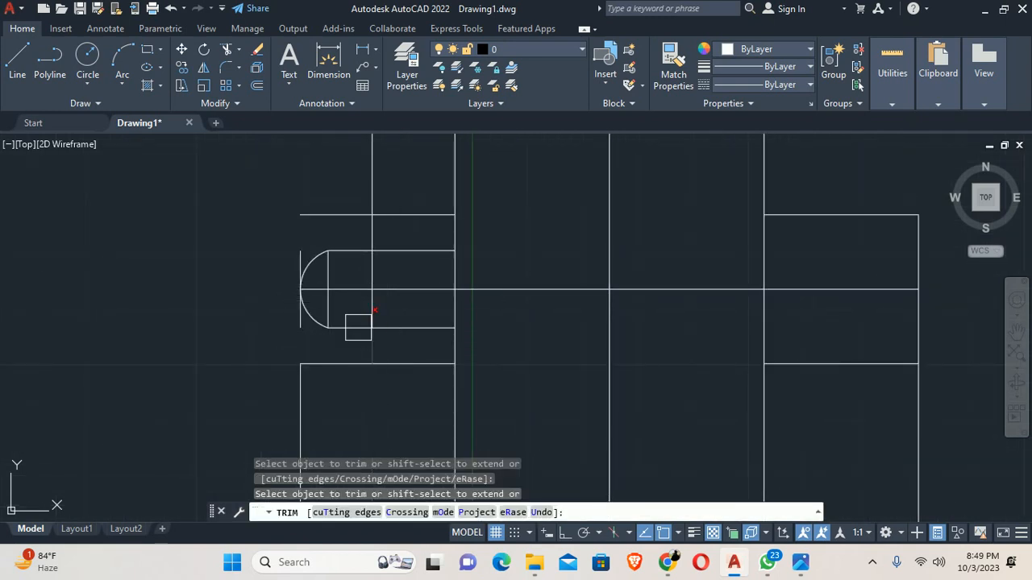
scroll(376, 265, "up", 4)
left_click(361, 327)
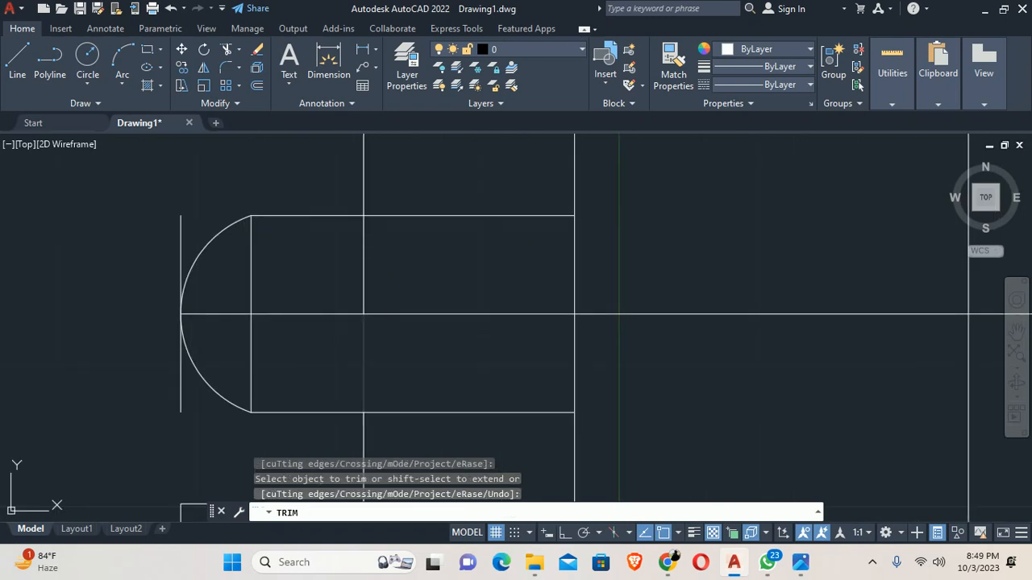
left_click(371, 239)
scroll(369, 239, "down", 4)
middle_click_drag(368, 238, 363, 271)
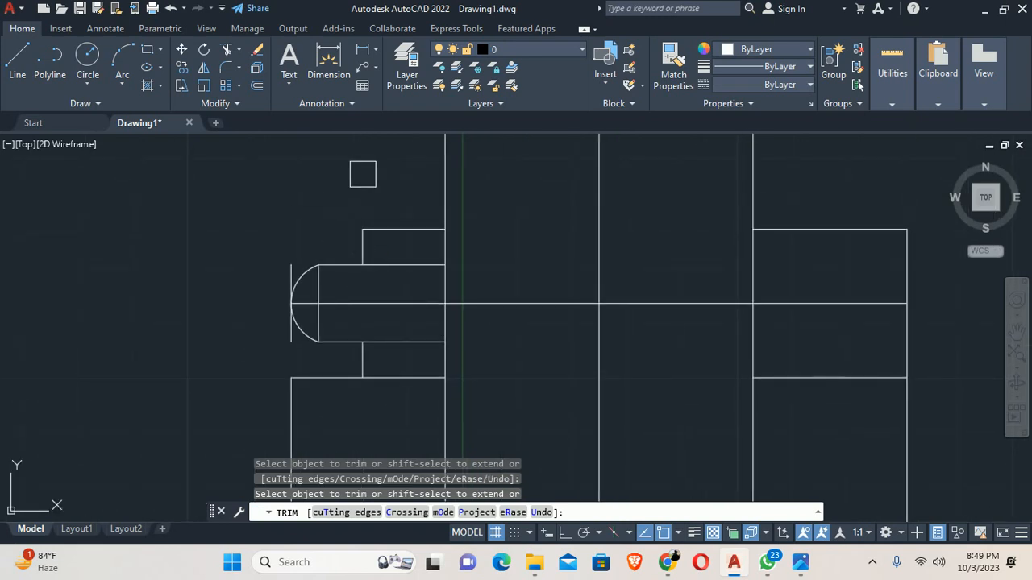
key("Escape")
Delete the leftover vertical line at the tip of the taper pin's left end arc
left_click(290, 258)
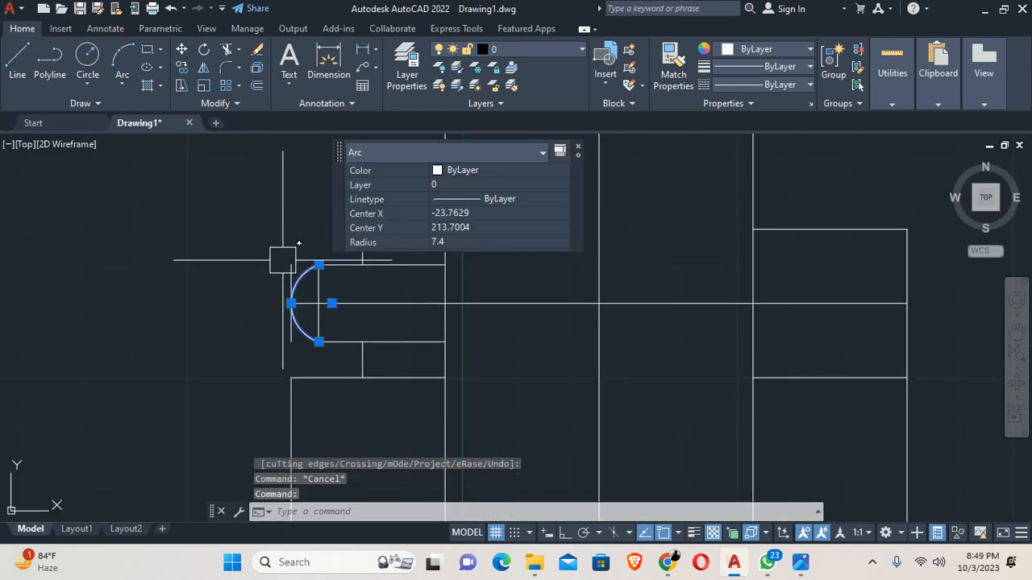
key("Escape")
scroll(282, 261, "up", 2)
left_click(292, 266)
key("Delete")
scroll(298, 266, "down", 4)
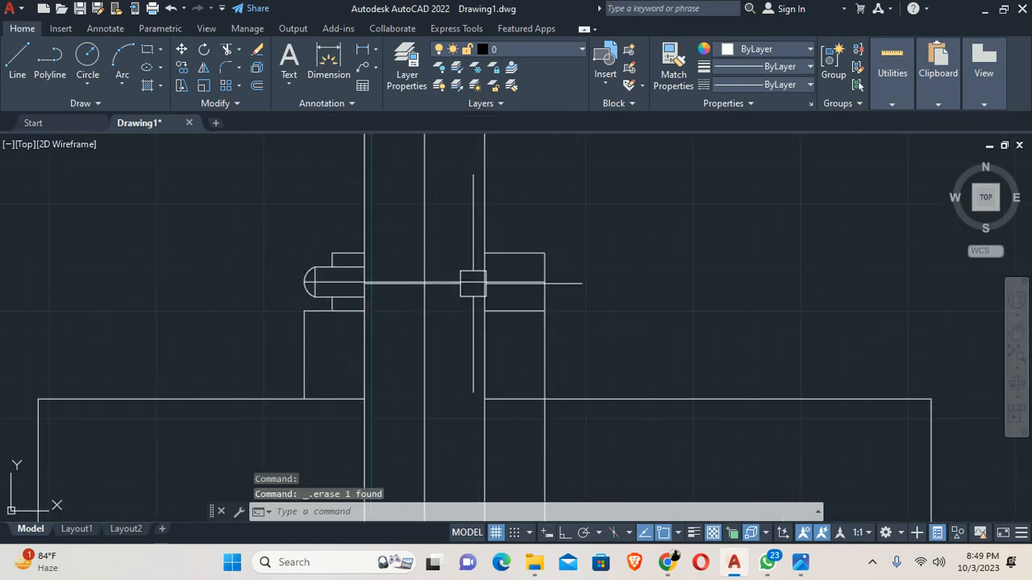
Check the right collar in the reference image and mirror the two short left collar edges about the vertical centre line, keeping the originals
scroll(516, 287, "up", 2)
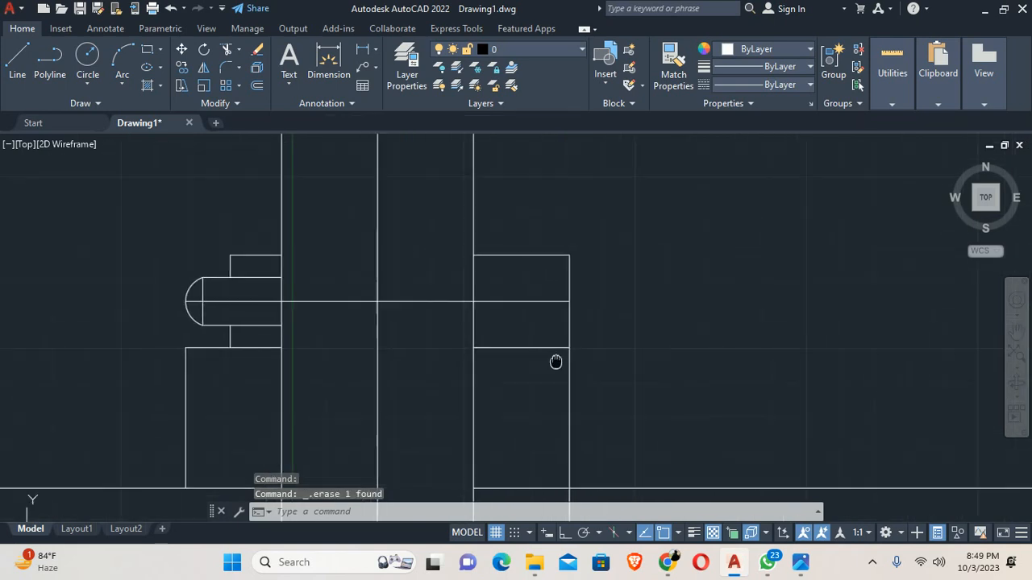
key("Escape")
key("Escape")
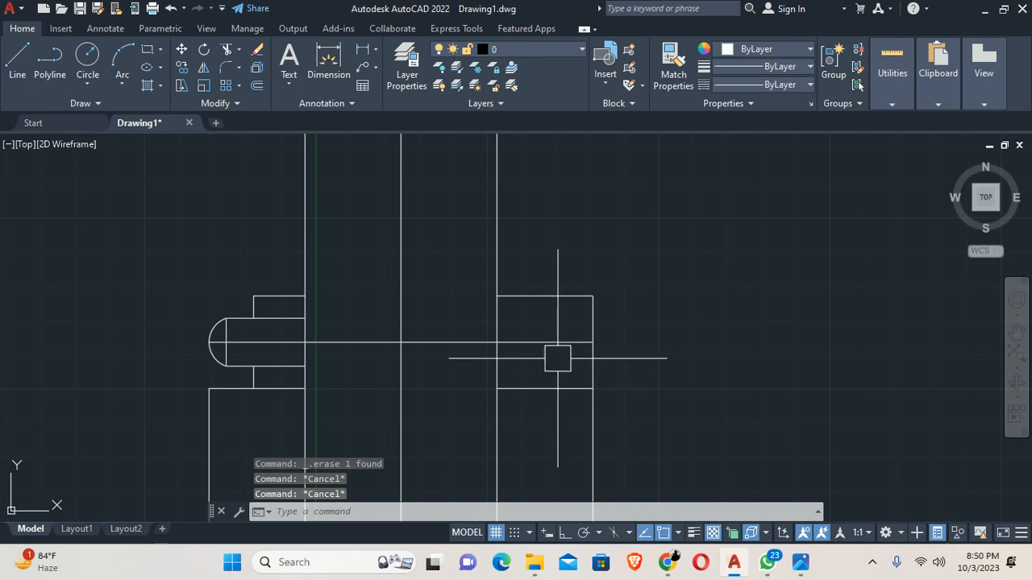
key("alt+Tab")
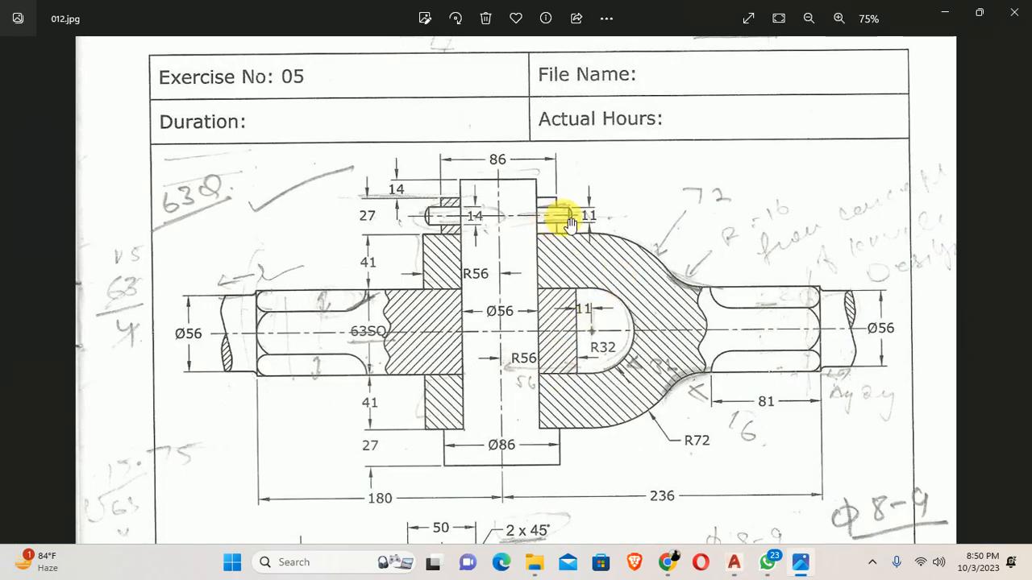
key("alt+Tab")
key("Escape")
type("mi")
key("Return")
scroll(261, 324, "up", 4)
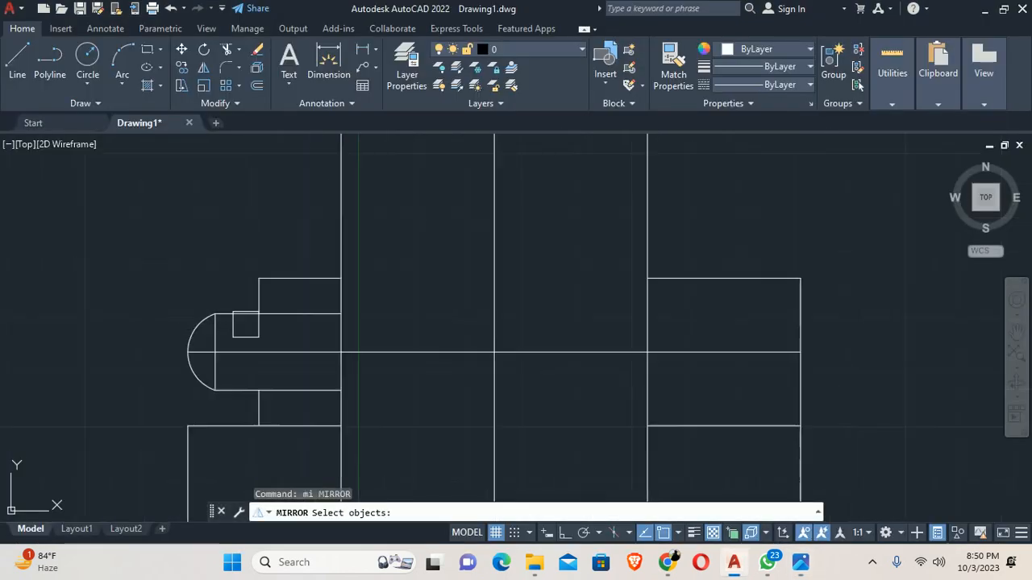
left_click(264, 302)
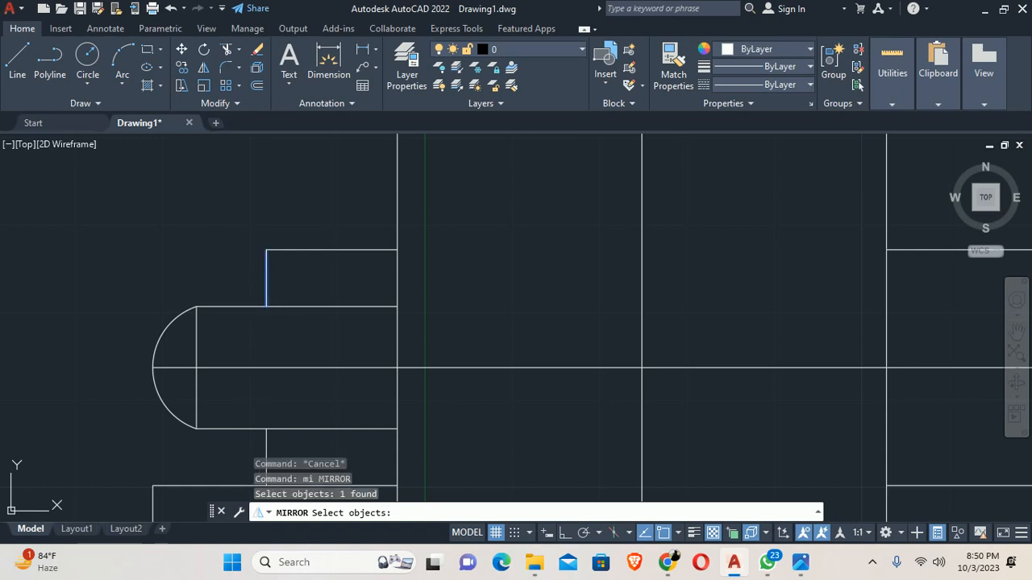
scroll(279, 379, "down", 2)
left_click(282, 382)
scroll(353, 344, "down", 3)
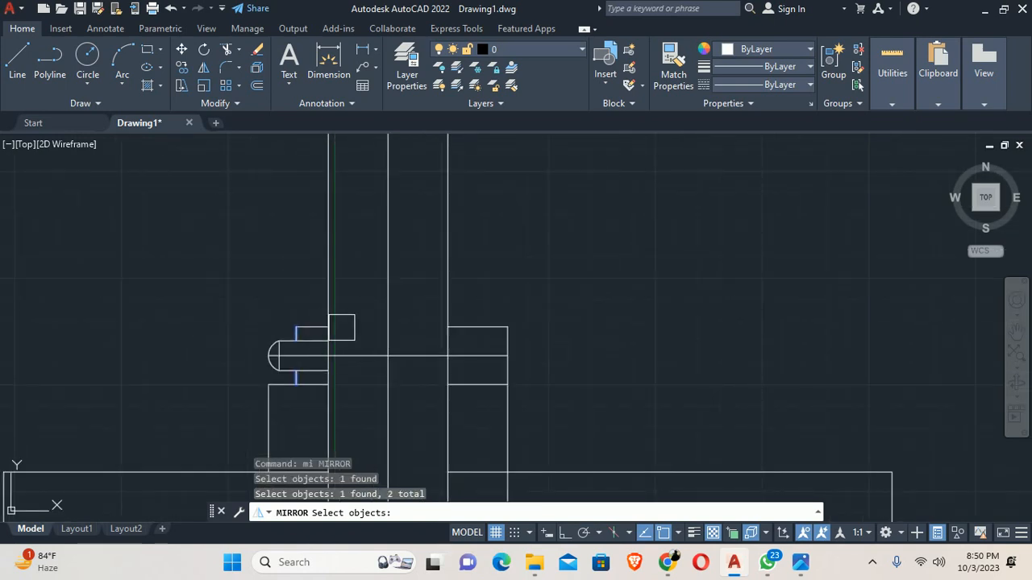
left_click(387, 355)
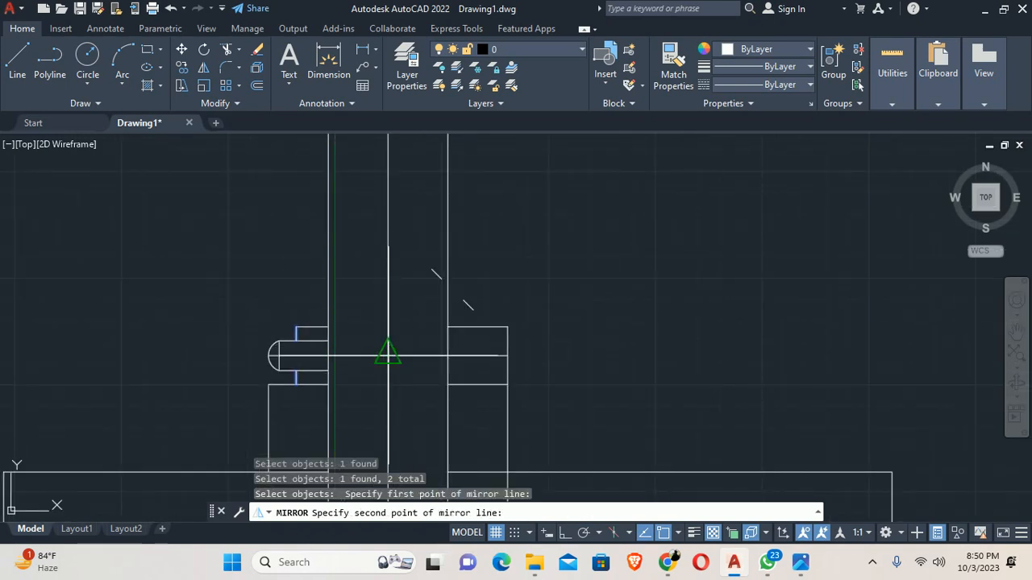
key("F8")
left_click(388, 250)
key("Return")
key("Escape")
key("Escape")
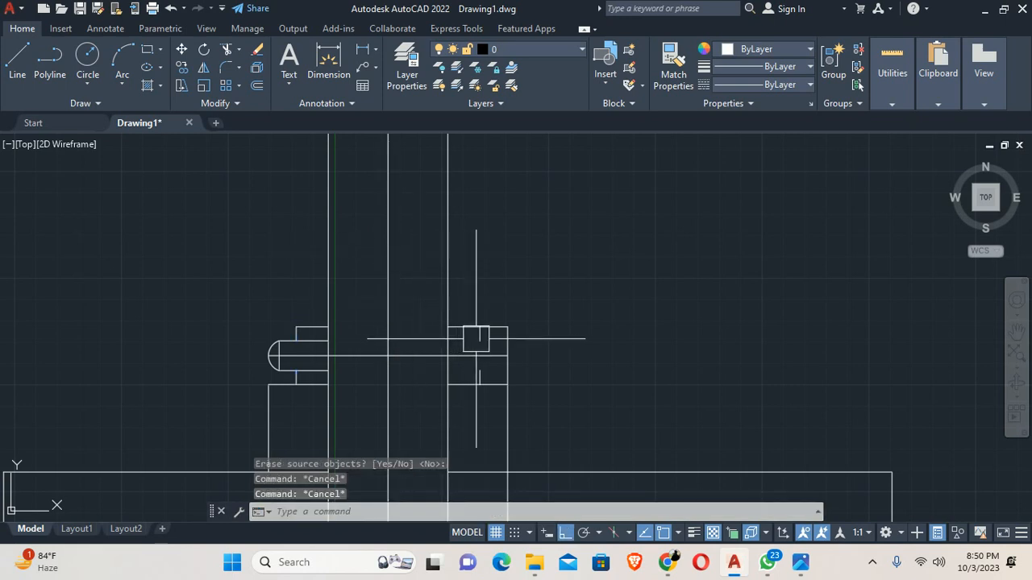
Trim the right outer vertical line beside the collar down to the upper edge of the wide horizontal block
scroll(474, 339, "up", 2)
type("tr")
key("Return")
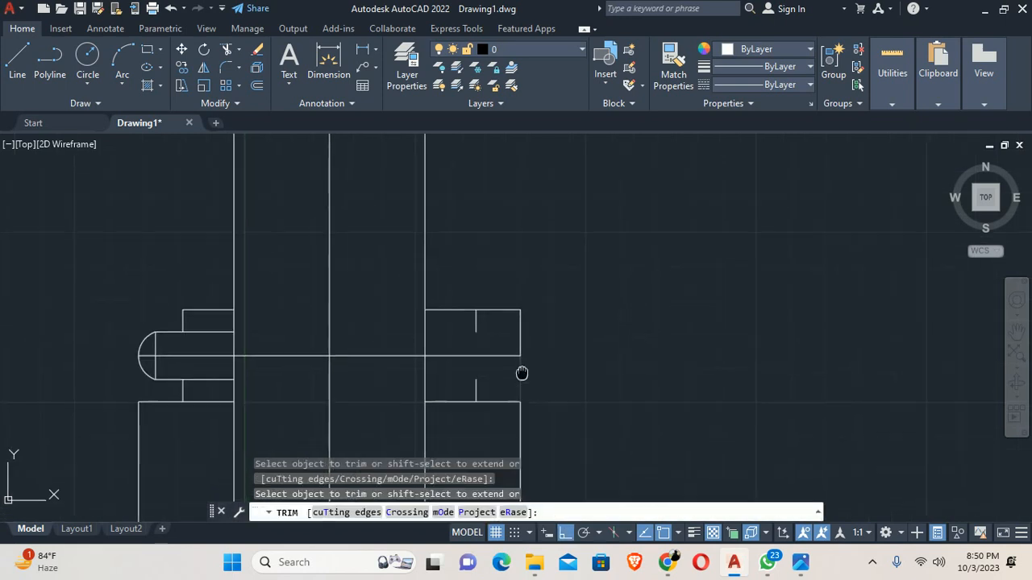
scroll(518, 260, "up", 3)
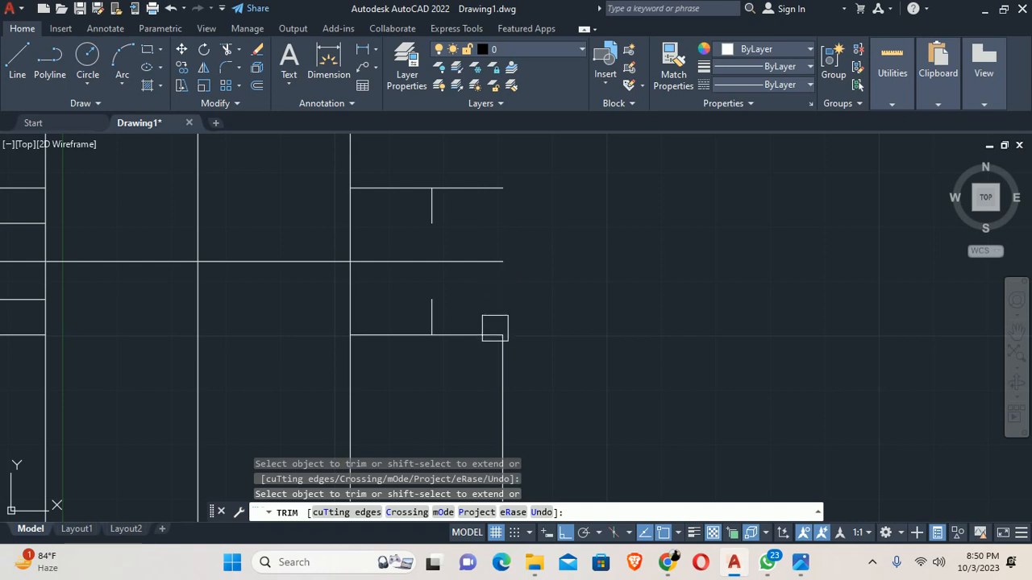
scroll(497, 384, "down", 4)
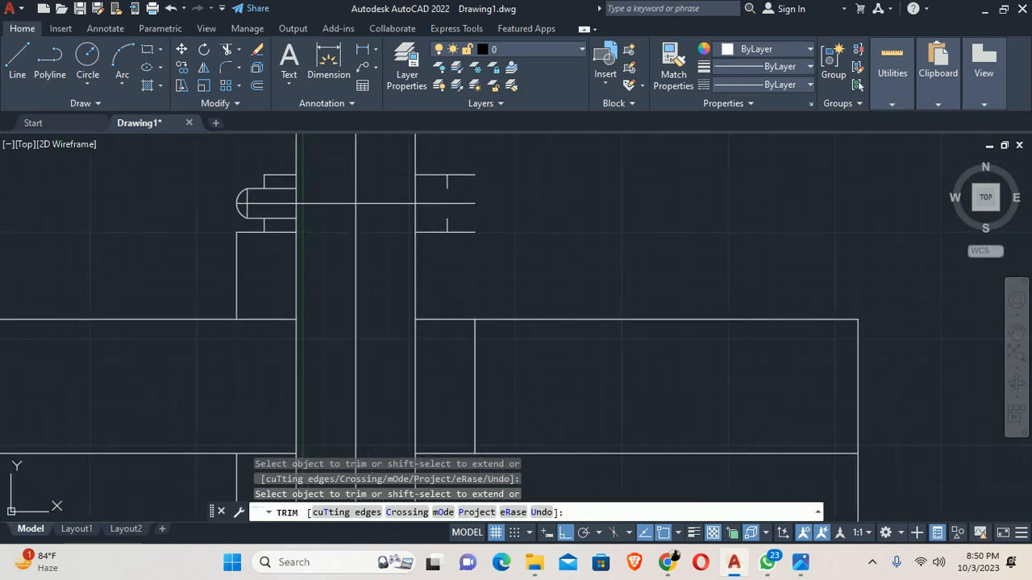
scroll(454, 309, "up", 4)
key("Escape")
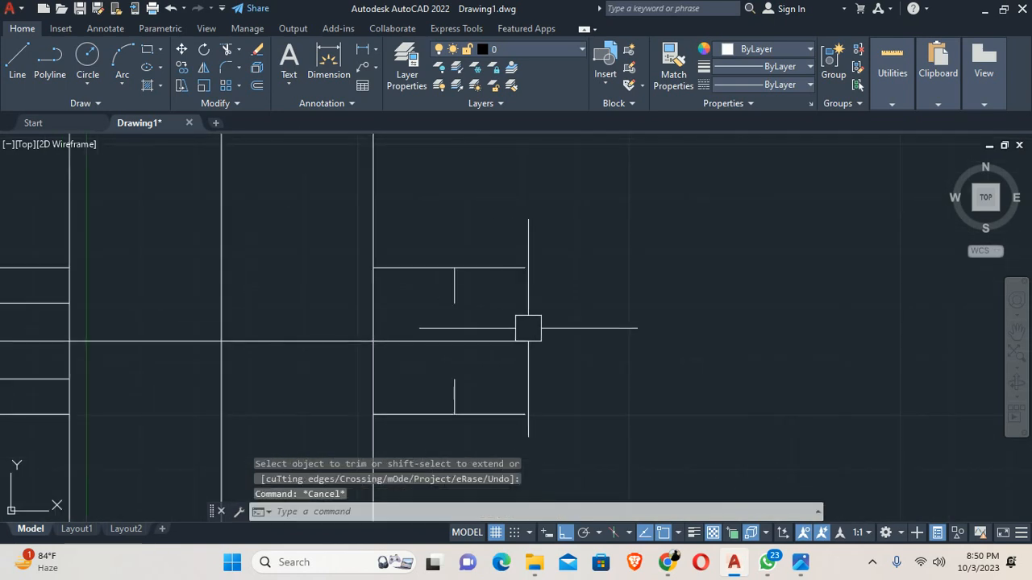
Mirror the taper pin's left end arc and its vertical line about the vertical centre line, keeping the originals
scroll(522, 330, "down", 2)
middle_click_drag(485, 341, 537, 329)
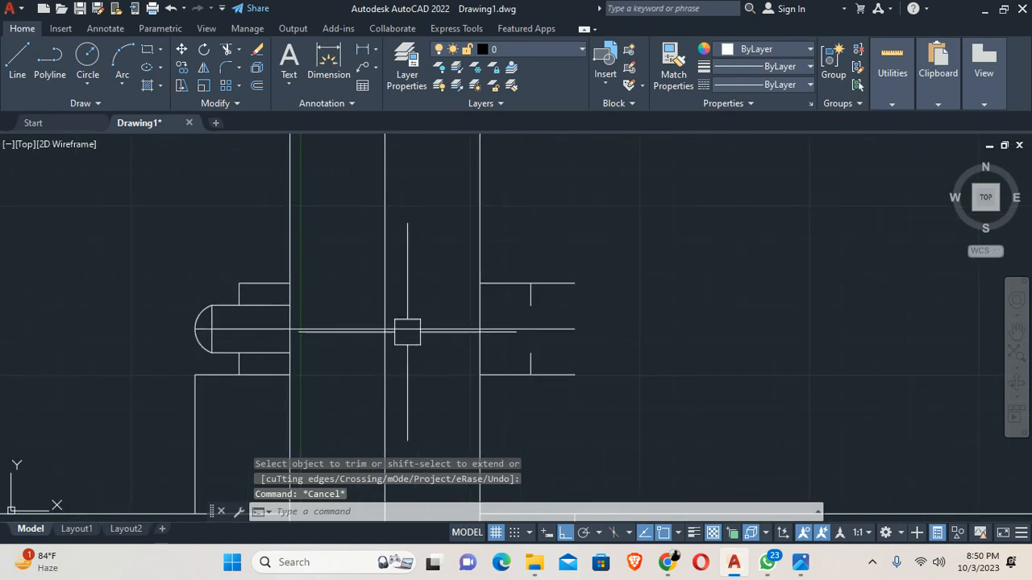
type("mi")
key("Return")
scroll(215, 320, "up", 2)
left_click(216, 349)
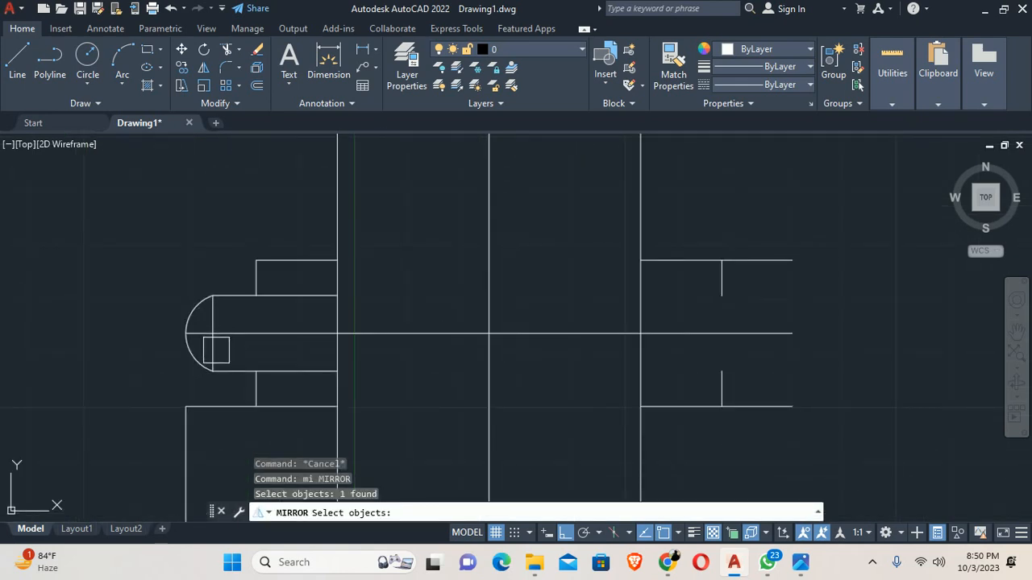
left_click(187, 321)
scroll(187, 321, "down", 4)
key("Return")
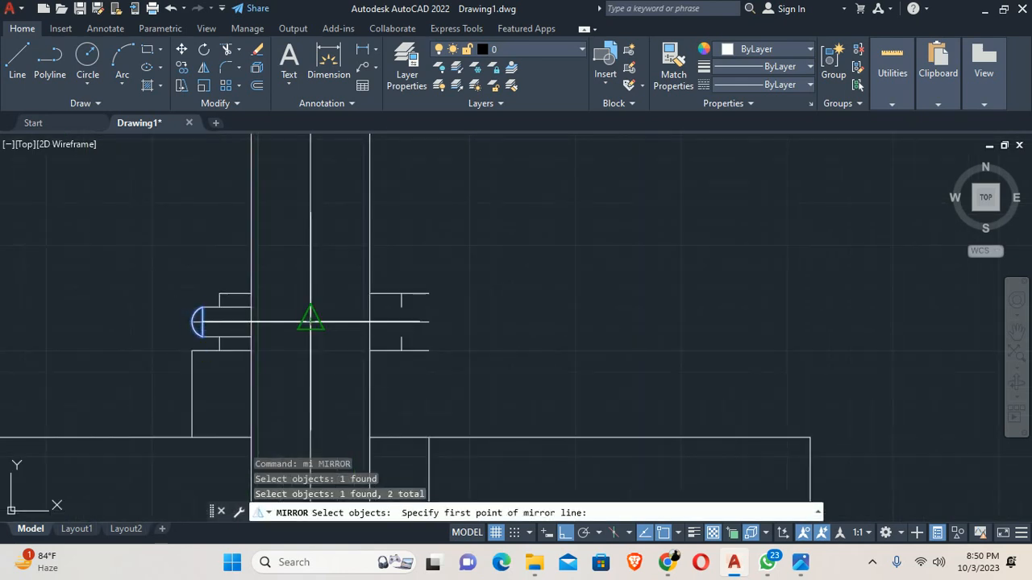
left_click(310, 322)
left_click(311, 233)
key("Escape")
key("Escape")
scroll(387, 299, "up", 4)
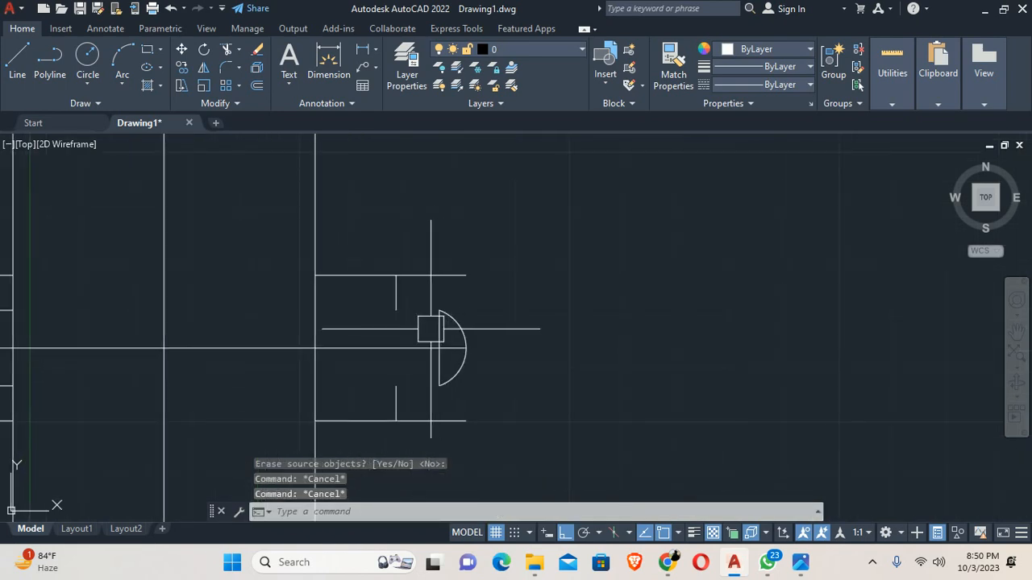
Check the taper pin's small-end height in the reference image and offset its horizontal centre line 5.5 mm above and below
key("alt+Tab")
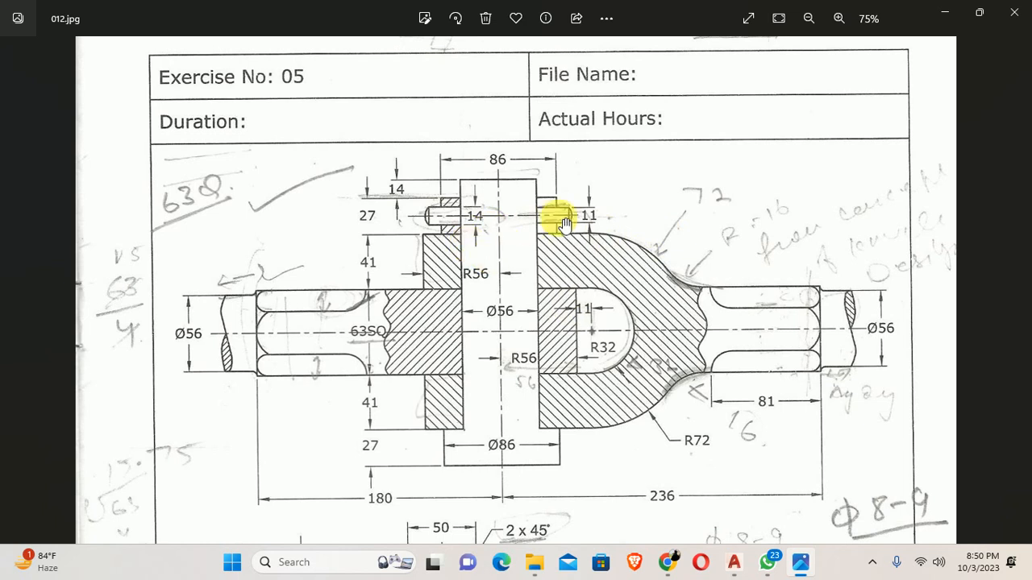
key("alt+Tab")
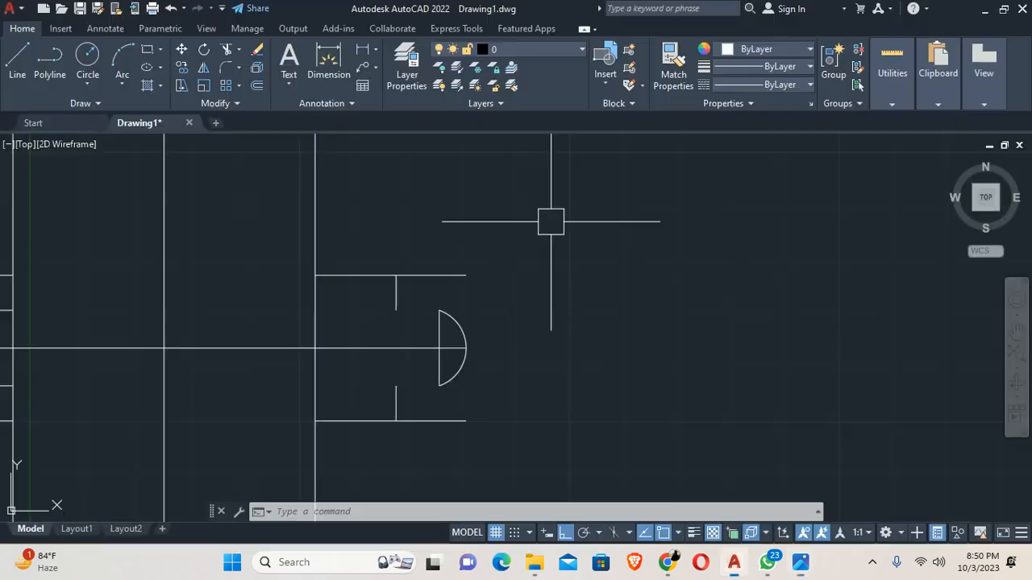
type("o")
key("Return")
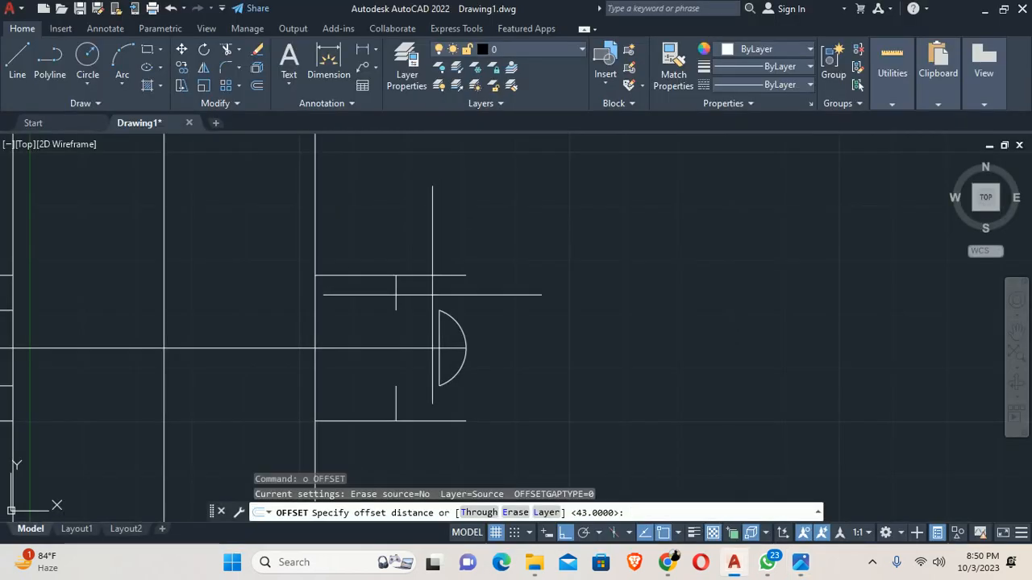
type("5.5")
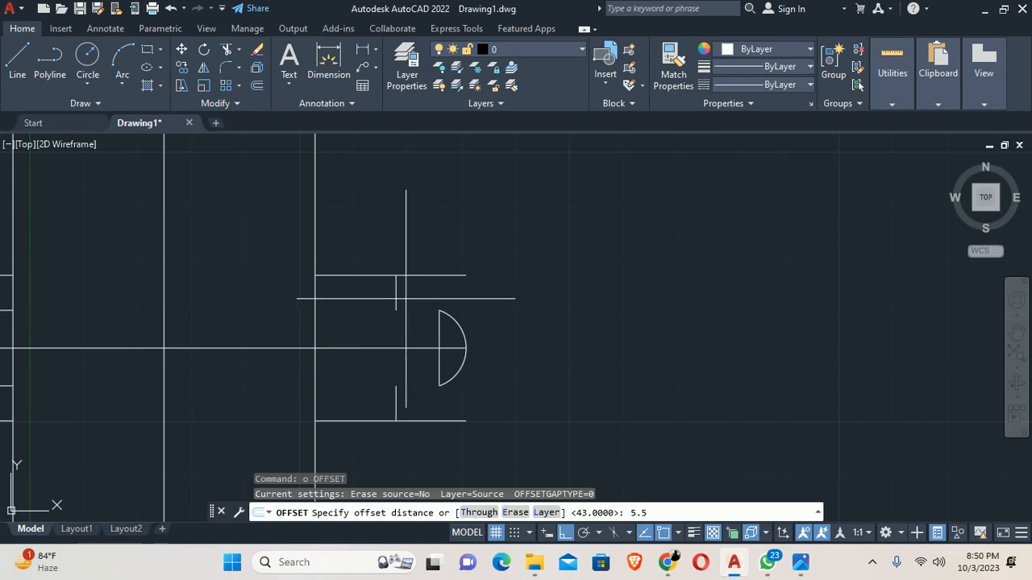
key("Return")
left_click(361, 348)
left_click(361, 307)
left_click(362, 348)
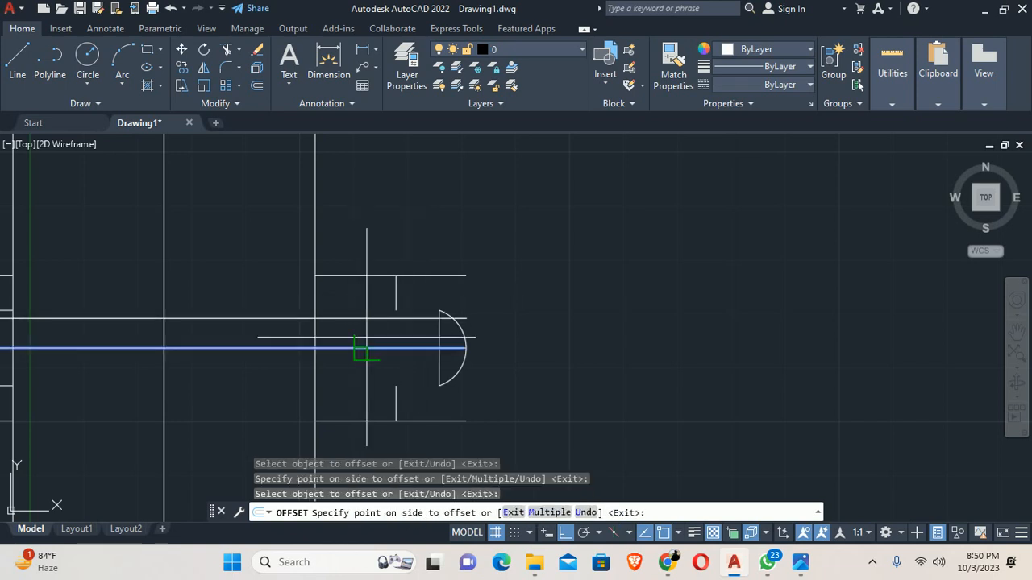
left_click(399, 369)
key("Escape")
key("Escape")
Draw the pin's lower taper line from the right arc's intersection with the lower offset line to the left pin edge's end
scroll(449, 379, "up", 2)
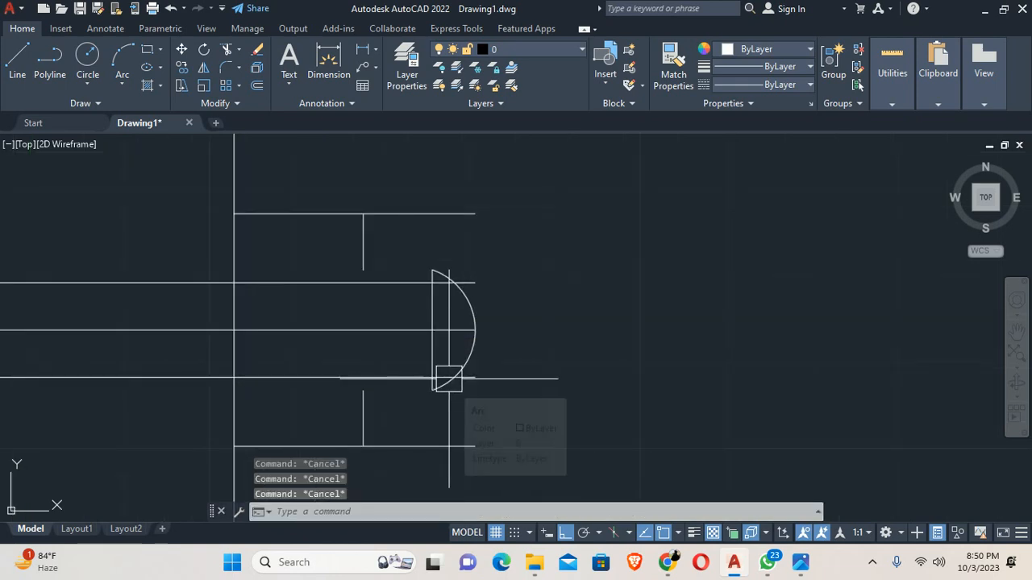
type("l")
key("Return")
left_click(454, 377)
scroll(251, 326, "down", 2)
middle_click_drag(250, 326, 589, 322)
scroll(589, 323, "down", 2)
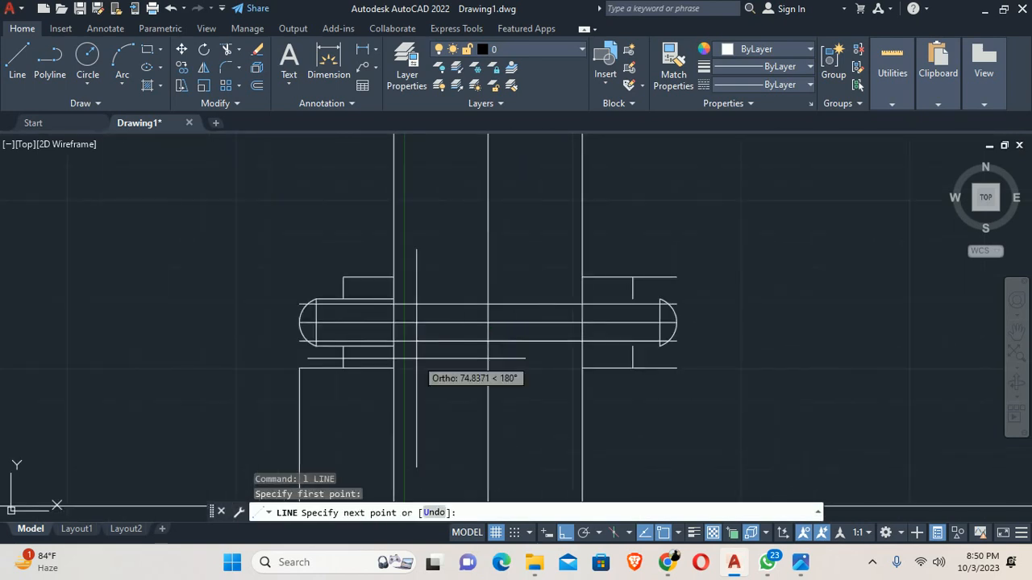
scroll(373, 363, "up", 4)
left_click(420, 320)
key("Escape")
Draw the pin's upper taper line from the left pin edge's end to the right arc's intersection with the upper offset line
key("Return")
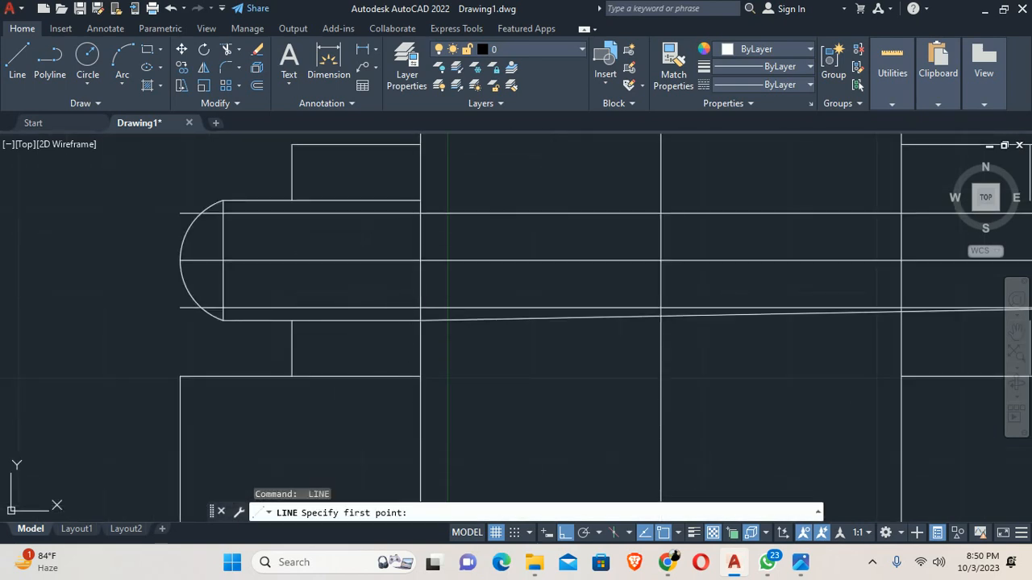
left_click(421, 199)
scroll(421, 200, "down", 3)
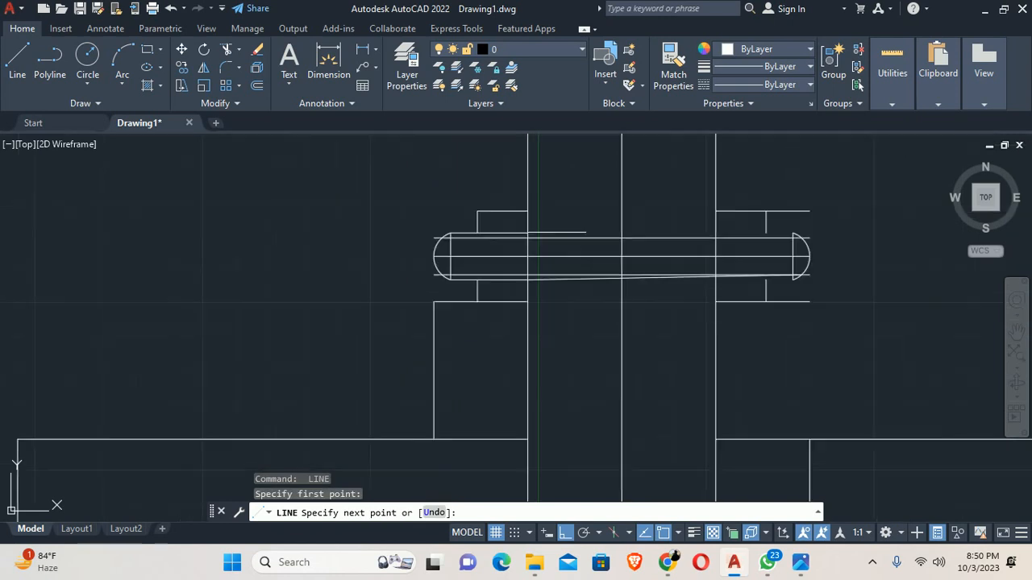
scroll(424, 207, "up", 2)
scroll(532, 230, "up", 3)
left_click(519, 236)
key("Escape")
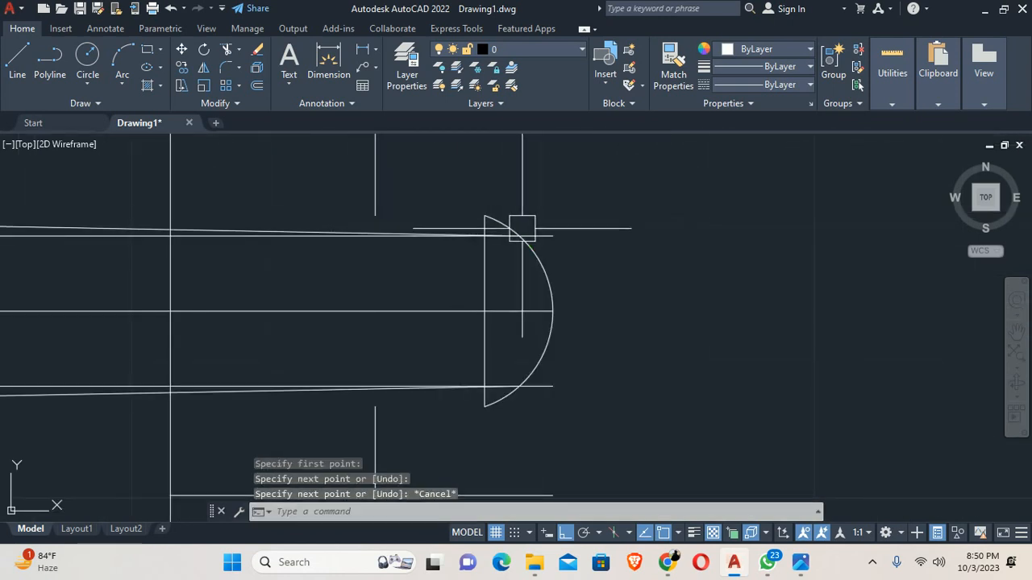
key("Escape")
Delete the two horizontal 5.5 mm offset construction lines of the taper pin
scroll(560, 222, "up", 2)
left_click(548, 243)
scroll(561, 337, "down", 2)
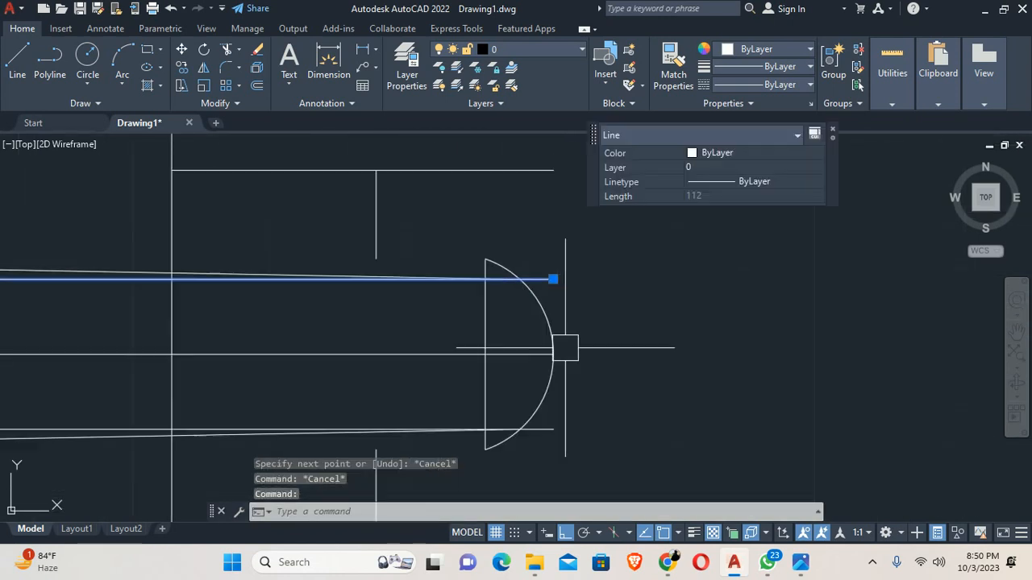
left_click(560, 436)
key("Delete")
Trim the right end arc and its vertical line where they project beyond the upper and lower taper lines
scroll(565, 345, "down", 3)
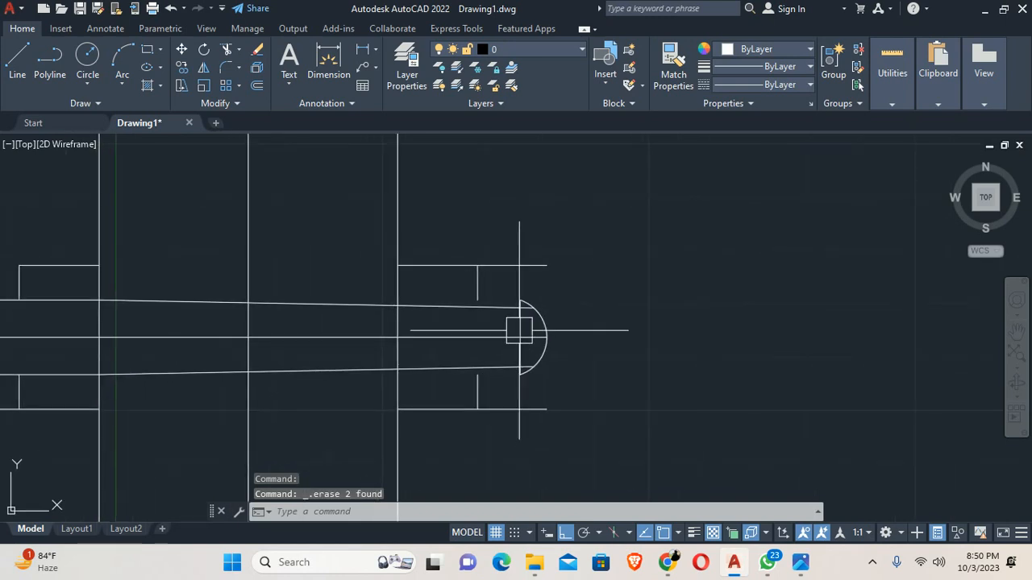
scroll(519, 331, "up", 2)
type("tr")
key("Return")
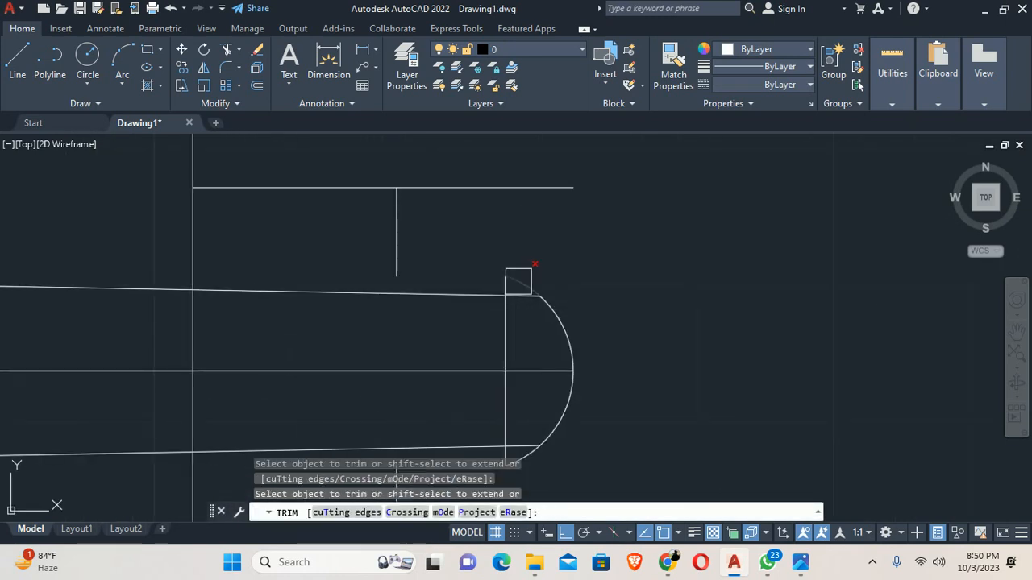
scroll(503, 342, "down", 1)
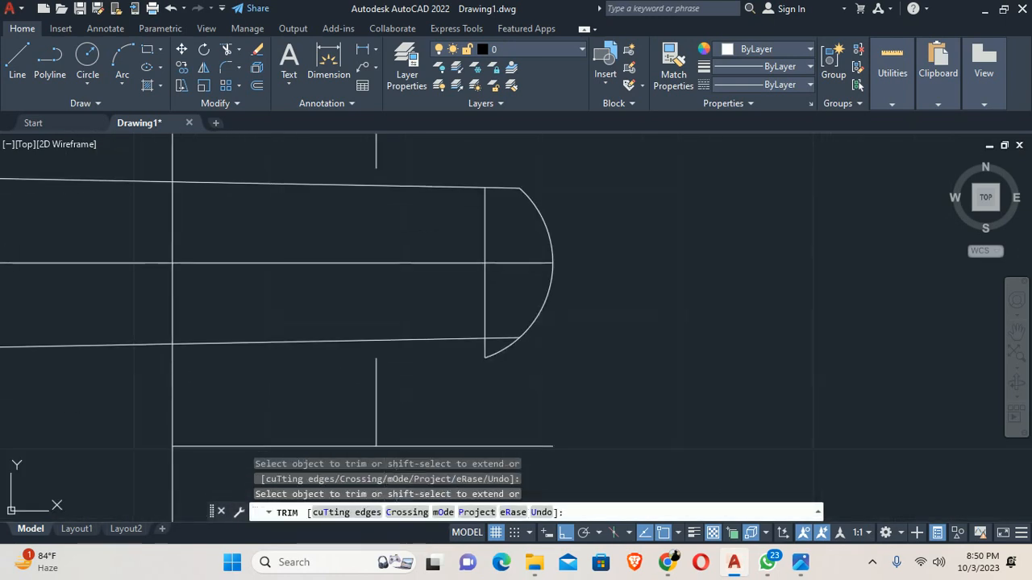
scroll(496, 367, "up", 3)
key("Escape")
key("Escape")
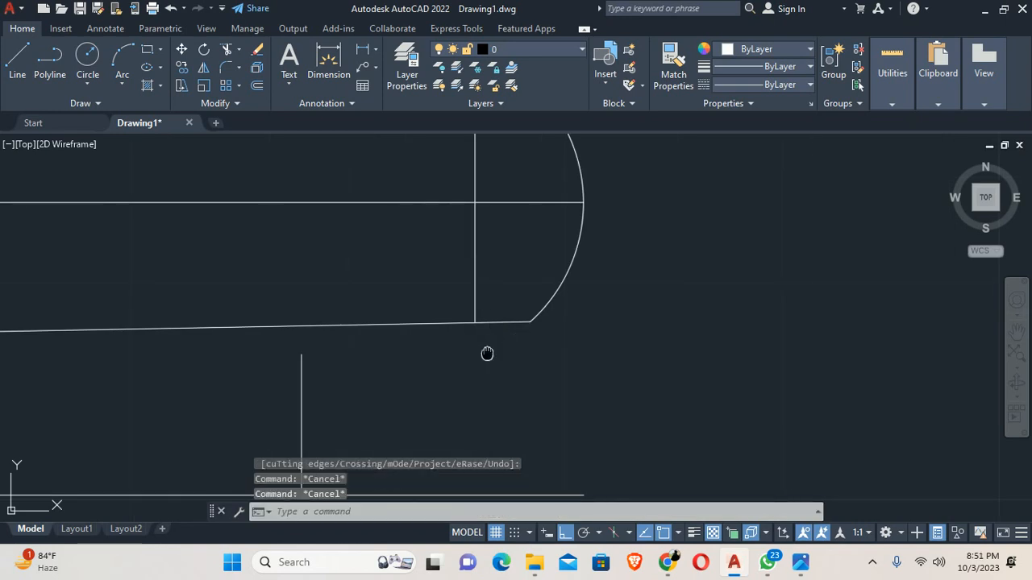
Move the vertical line at the taper pin's right end to the corner where the lower taper line meets the arc
middle_click_drag(486, 352, 431, 395)
type("m")
key("Return")
left_click(428, 329)
key("Return")
left_click(429, 376)
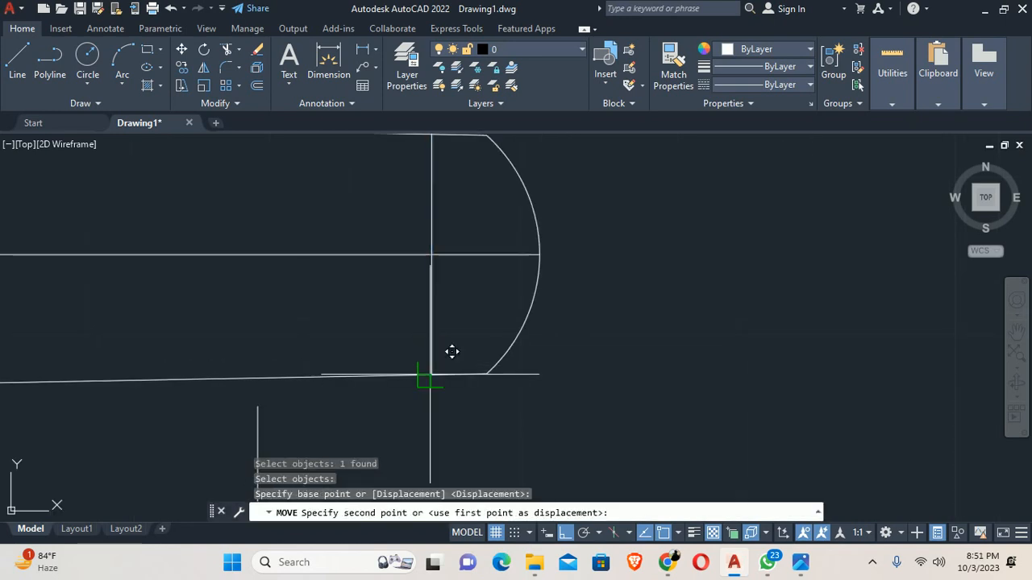
key("Escape")
key("Escape")
scroll(438, 337, "down", 4)
scroll(436, 326, "down", 2)
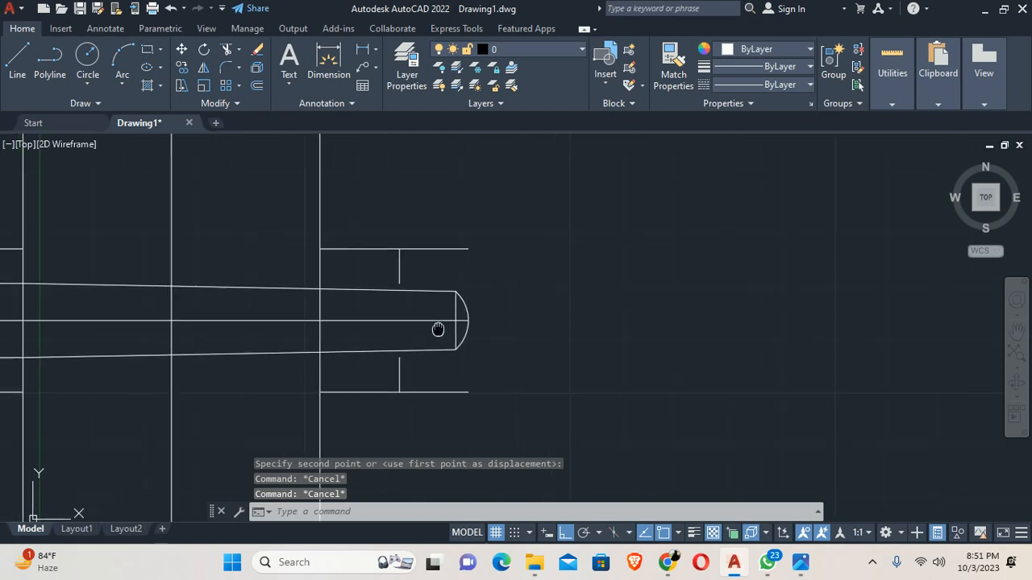
Fit the two short right collar edges to the taper lines and trim the collar's upper line at its outer edge
middle_click_drag(438, 329, 709, 311)
key("Escape")
type("e")
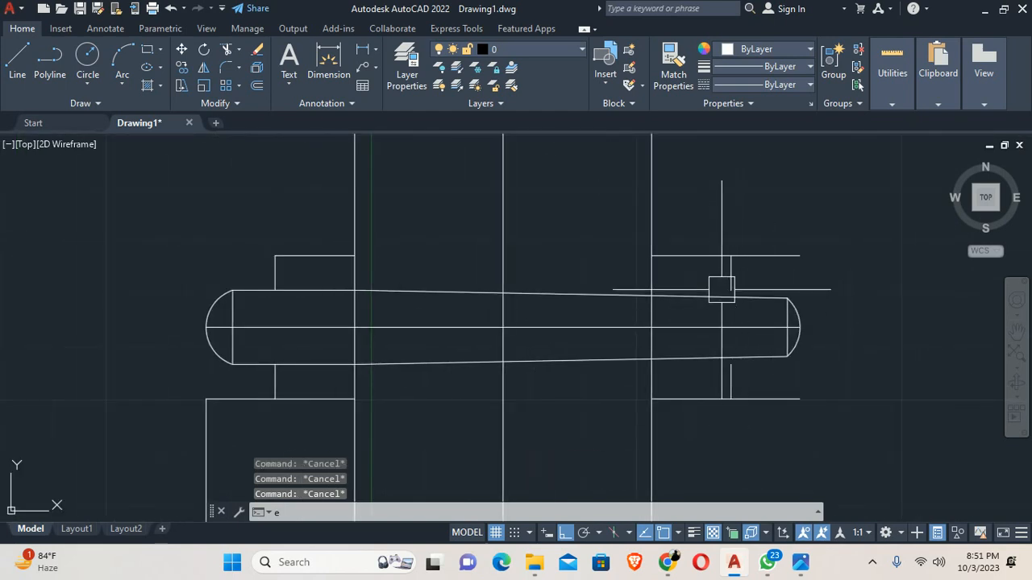
type("x")
key("Return")
left_click(724, 286)
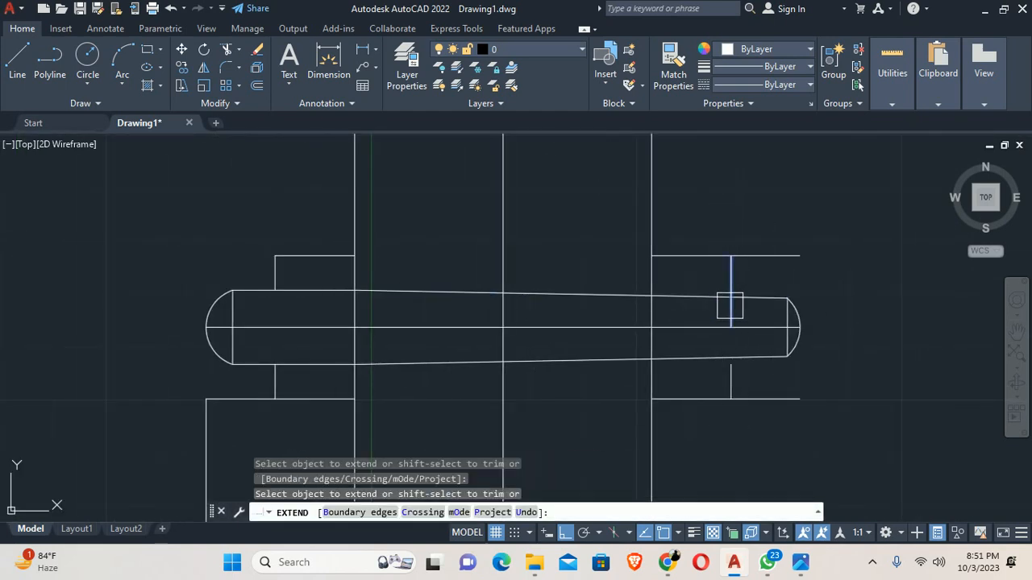
left_click(731, 376)
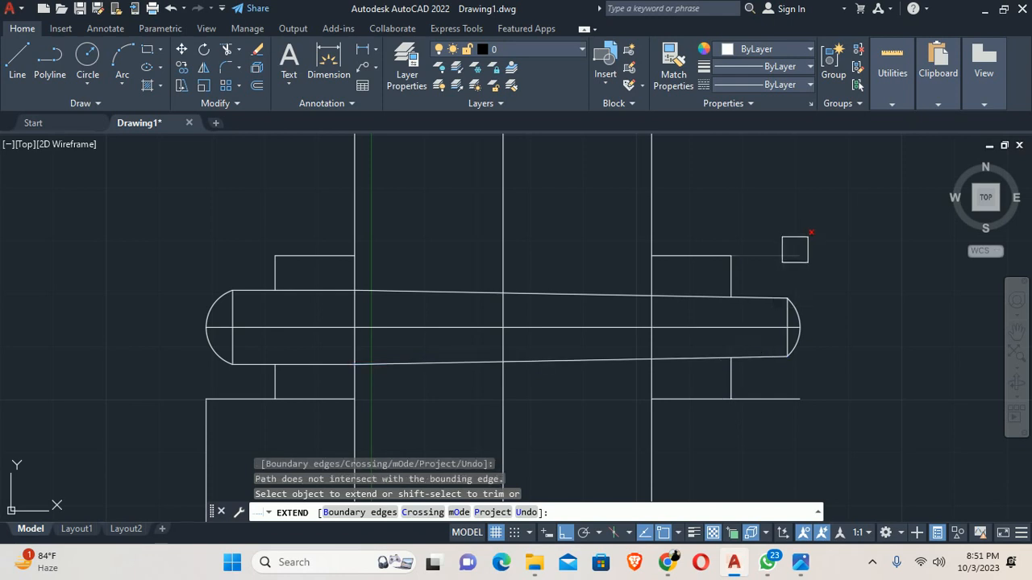
scroll(766, 279, "down", 2)
middle_click_drag(721, 329, 591, 315)
scroll(591, 314, "down", 1)
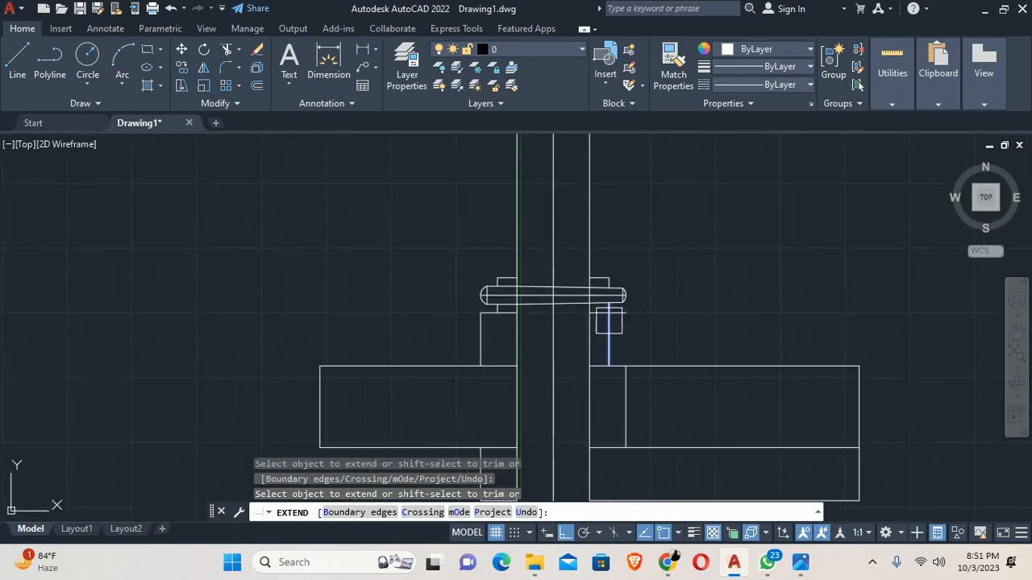
key("Escape")
Trim the upper and lower taper lines between the vertical pin's two outer edges
scroll(544, 306, "up", 5)
type("tr")
key("Return")
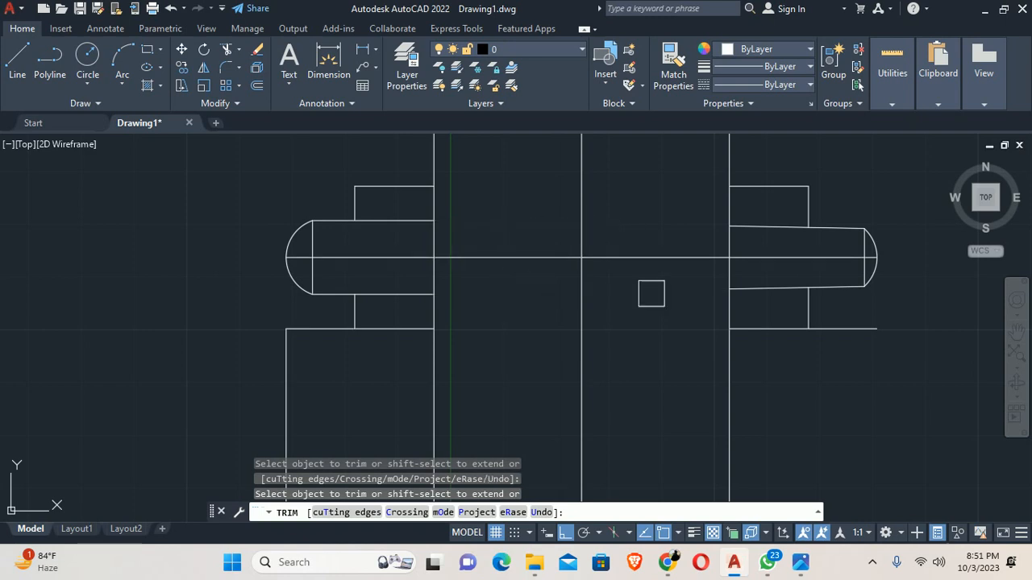
key("Escape")
key("Escape")
Check the vertical pin's projection above the collar in the reference image and offset the left collar's upper edge 14 mm upward
scroll(651, 294, "down", 3)
middle_click_drag(622, 302, 473, 320)
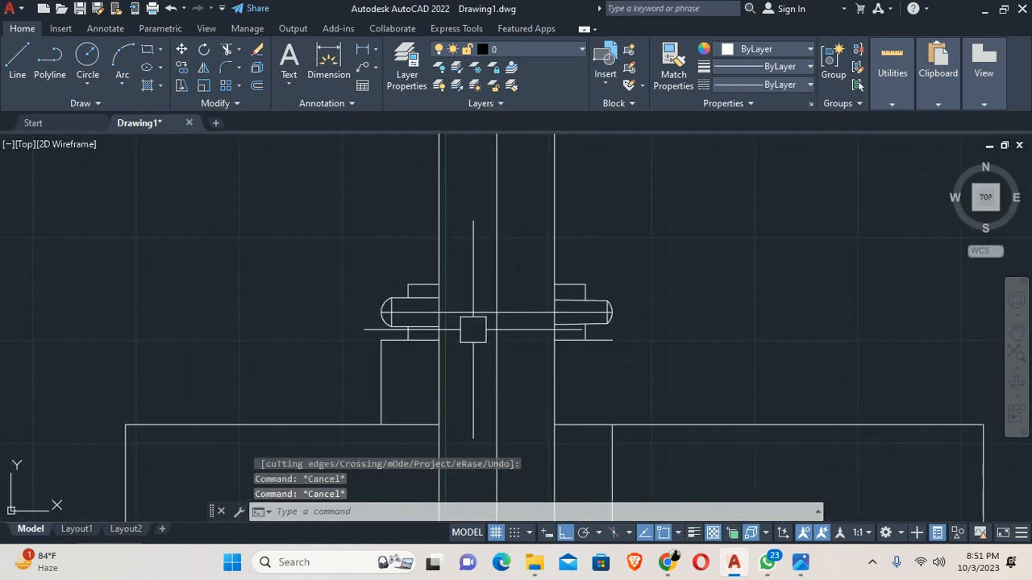
key("alt+Tab")
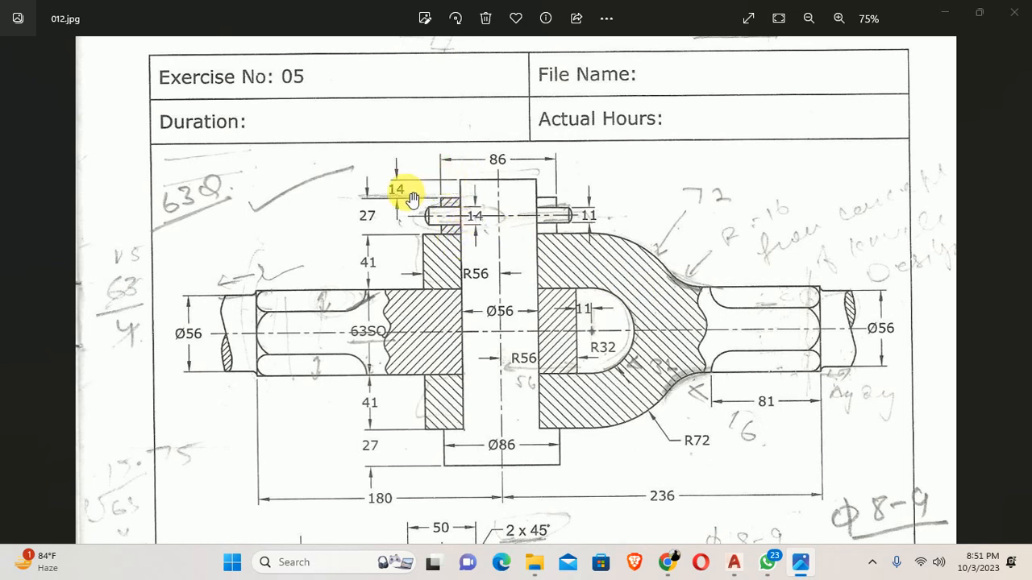
key("alt+Tab")
key("Escape")
type("o")
key("Return")
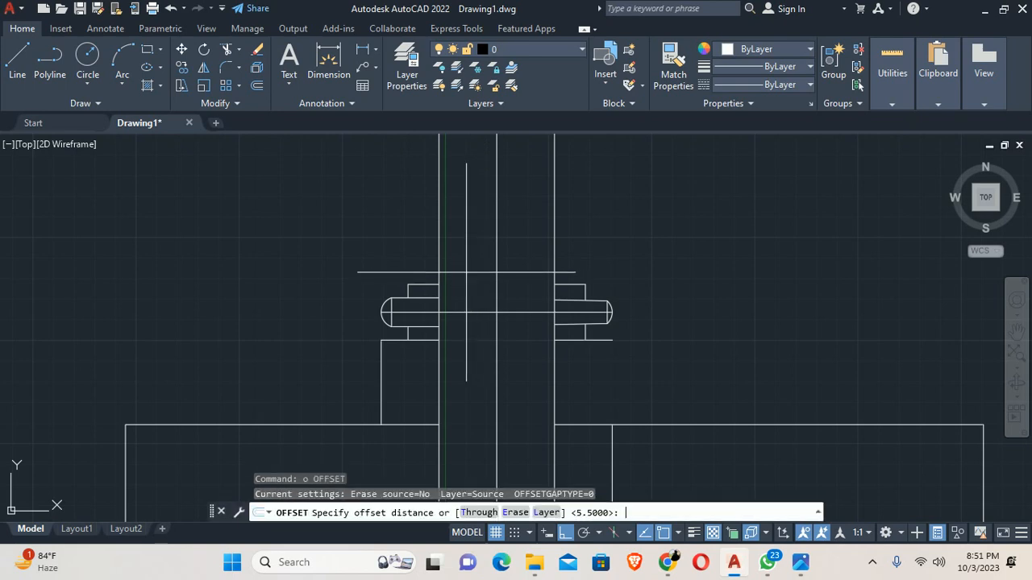
type("14")
key("Return")
scroll(403, 261, "up", 2)
left_click(431, 297)
left_click(415, 245)
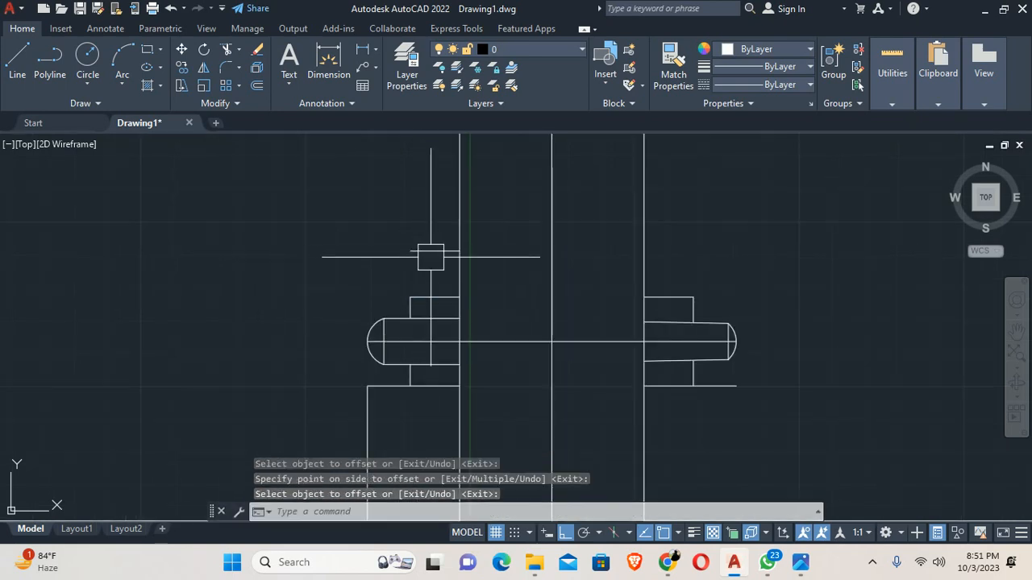
key("Escape")
key("Escape")
Extend the offset line across to the vertical pin's right edge and trim the part projecting beyond its left edge
type("ex")
key("Return")
left_click(434, 248)
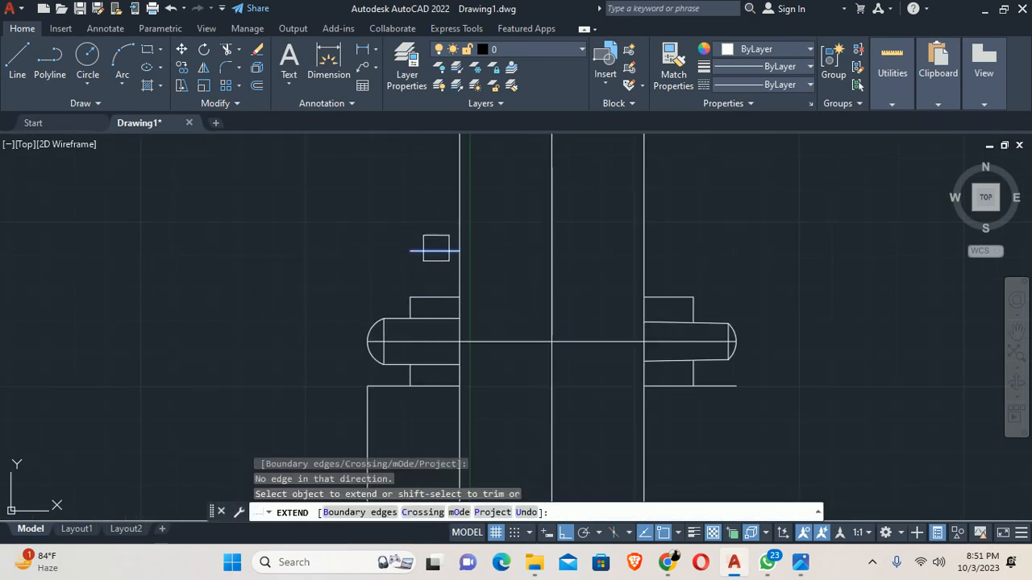
left_click(439, 254)
left_click(514, 259)
left_click(445, 251, "shift")
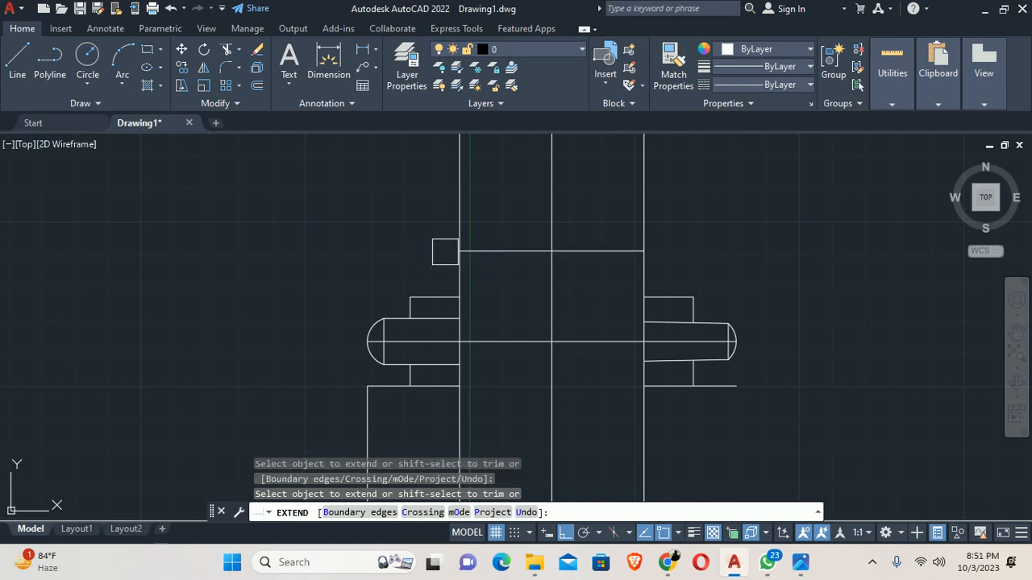
Trim both outer edges of the vertical pin above its new top line
left_click_drag(626, 224, 661, 216, "shift")
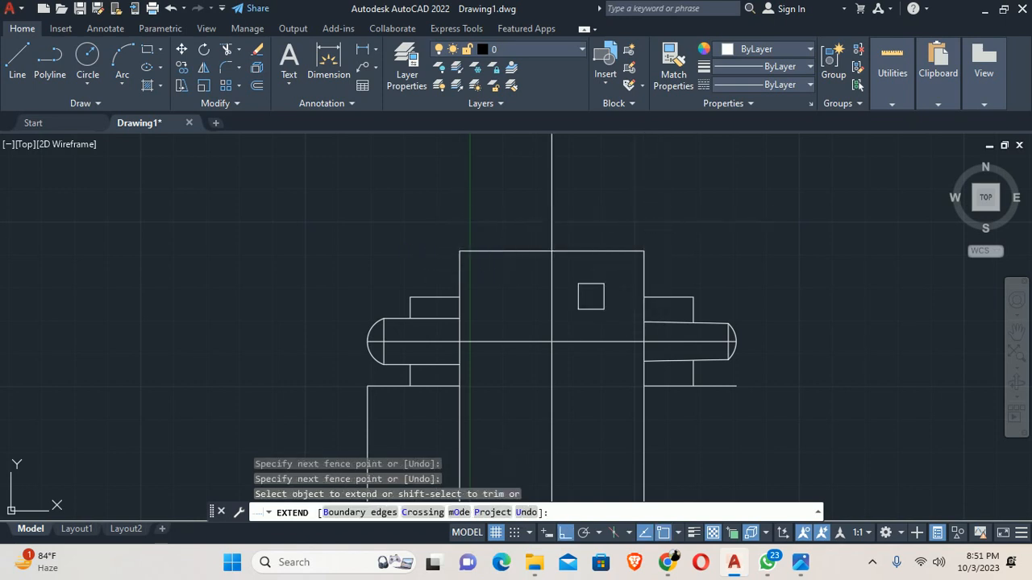
key("Escape")
scroll(576, 291, "down", 3)
key("Escape")
Examine the fork slot's arc centre offset and the fork radii in the reference image, and return to the drawing's right block
scroll(602, 295, "up", 1)
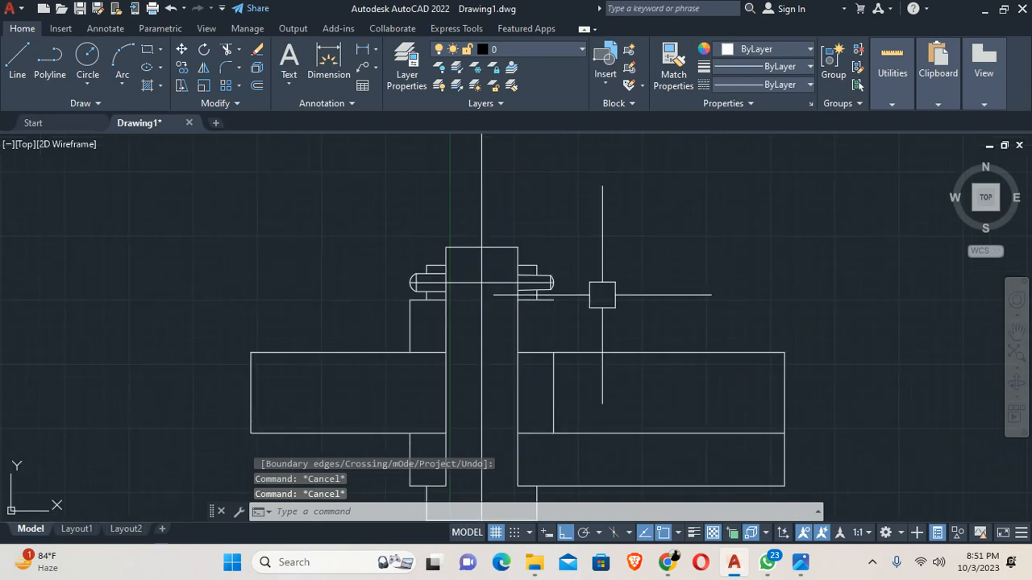
scroll(602, 295, "down", 2)
scroll(475, 323, "down", 1)
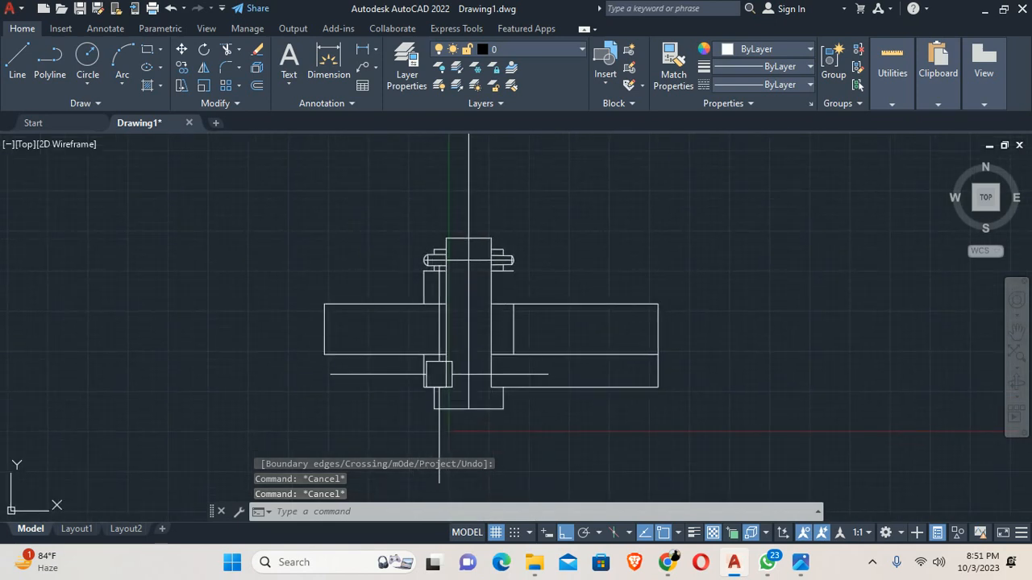
key("alt+Tab")
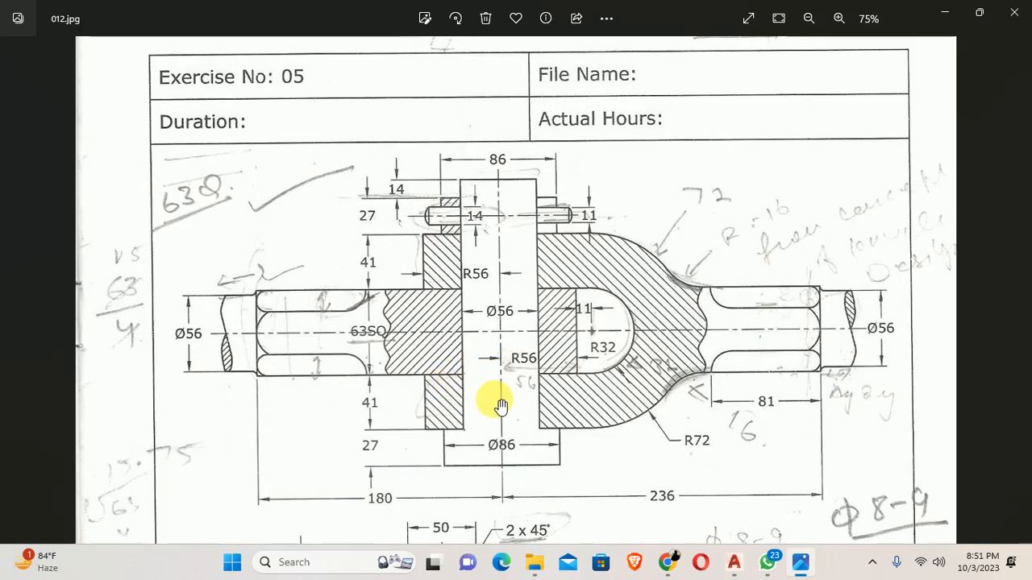
scroll(627, 397, "down", 1)
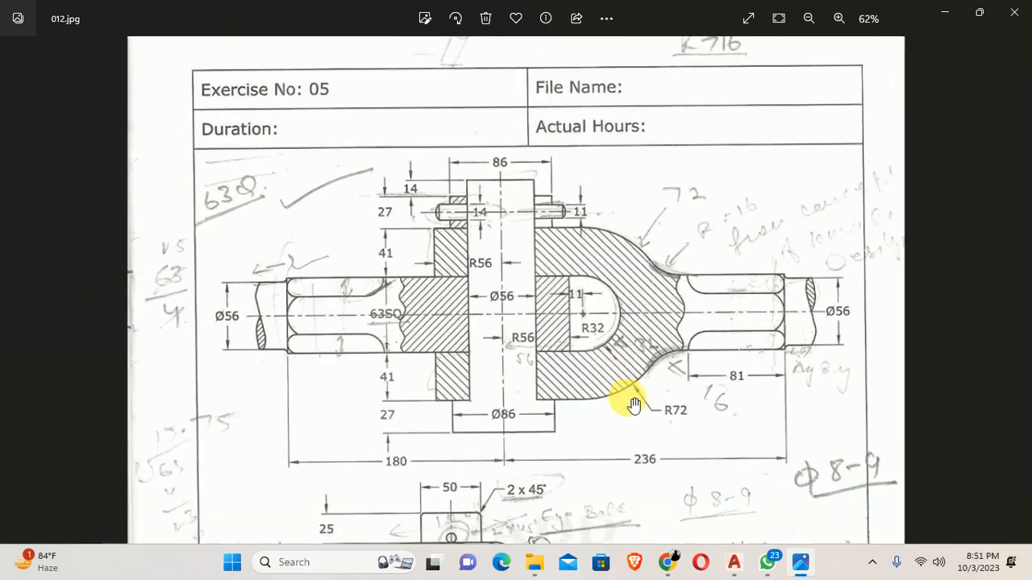
scroll(690, 409, "up", 3)
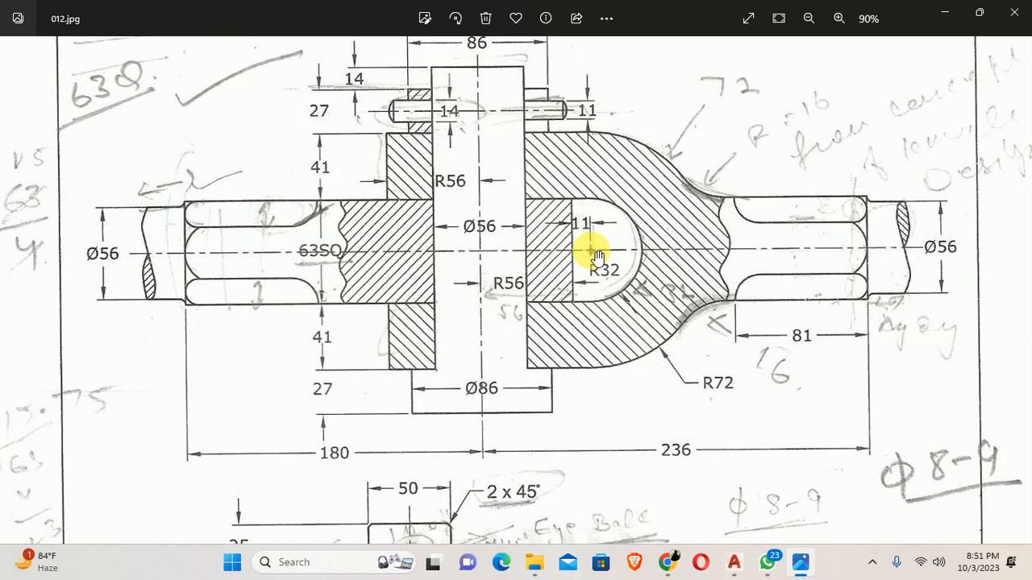
key("alt+Tab")
scroll(523, 339, "up", 5)
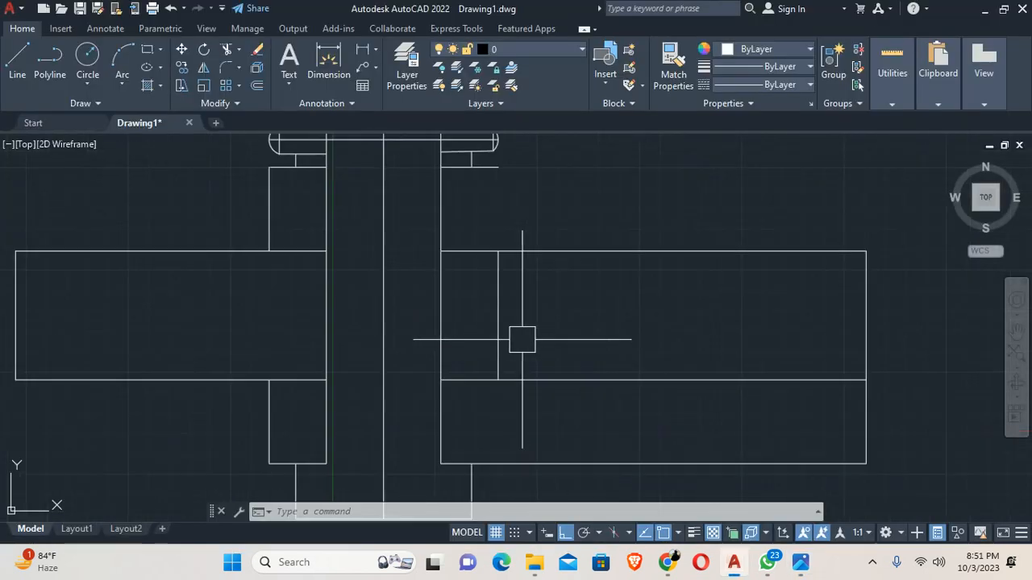
Offset the short vertical line inside the right block 11 mm to the right
type("o")
key("Return")
type("11")
key("Return")
left_click(498, 305)
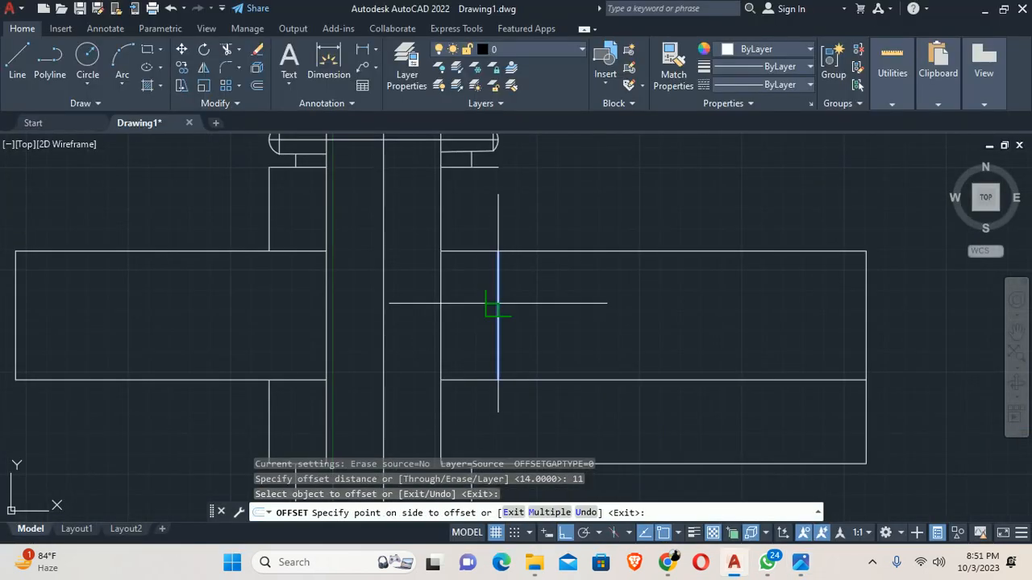
left_click(578, 306)
key("Escape")
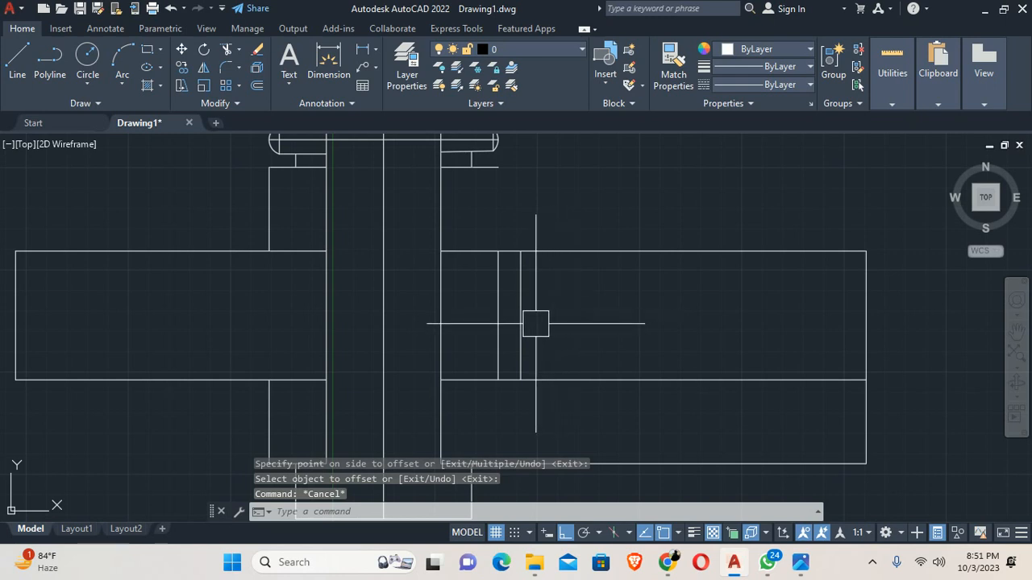
Draw a horizontal construction line through the midpoint of the new 11 mm offset line
scroll(499, 327, "down", 2)
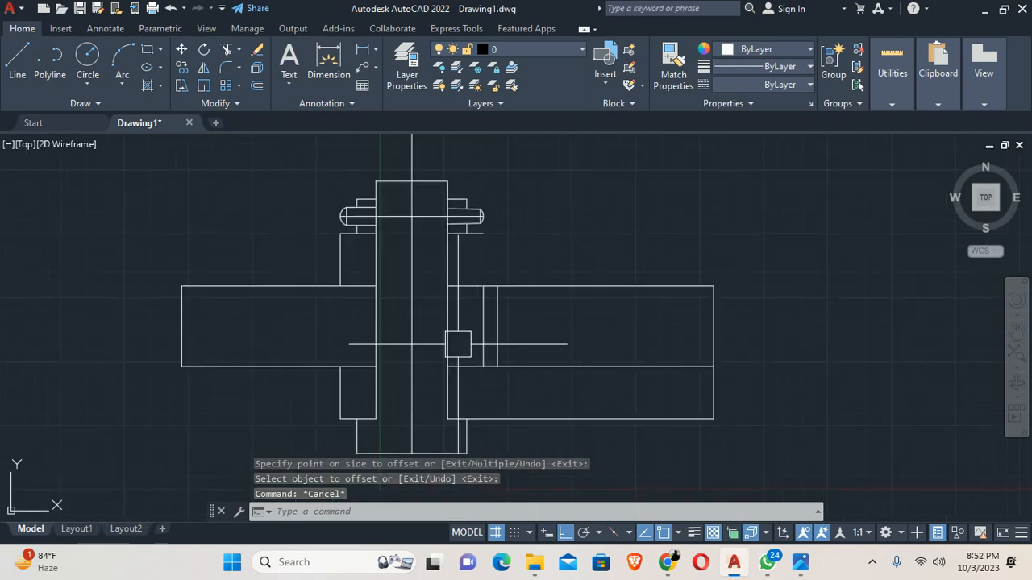
type("x1")
key("Return")
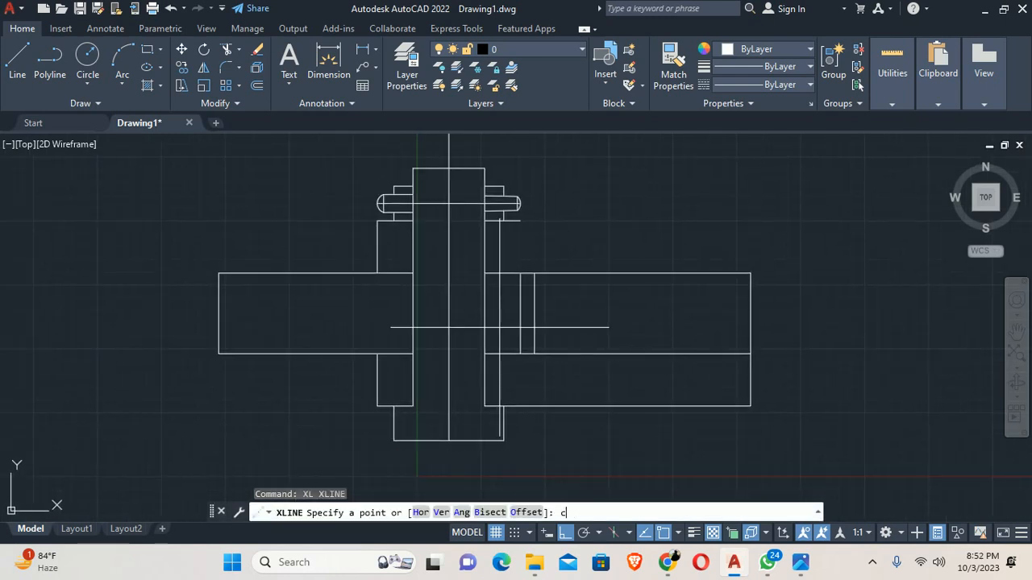
type("h")
key("Return")
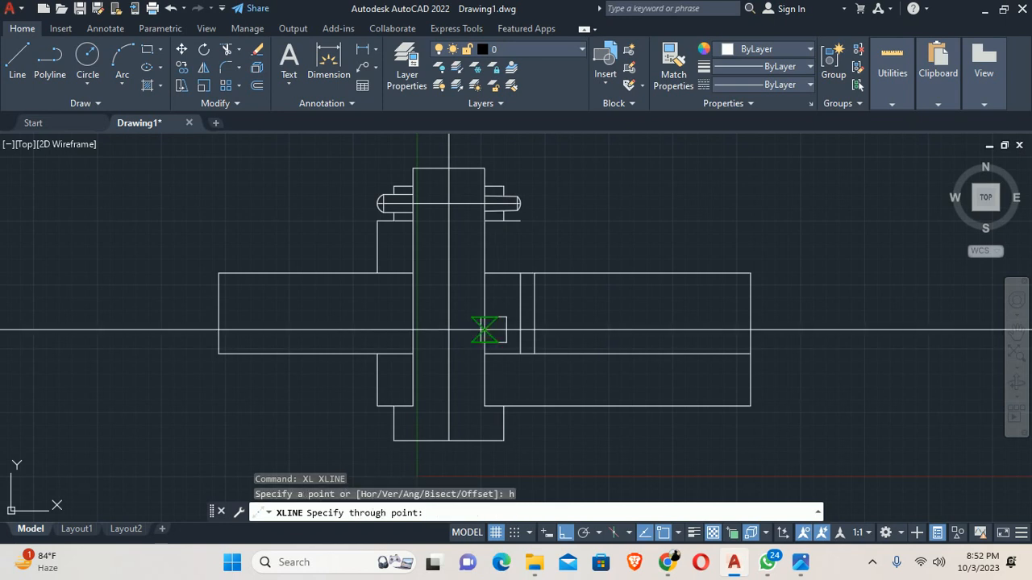
scroll(493, 329, "up", 3)
left_click(585, 304)
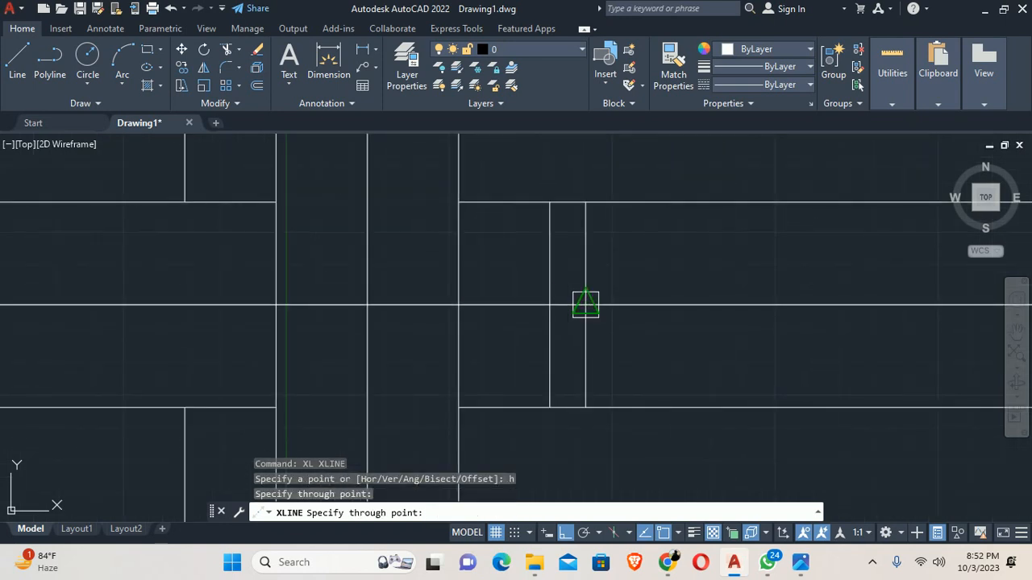
key("Escape")
scroll(555, 311, "down", 3)
key("Escape")
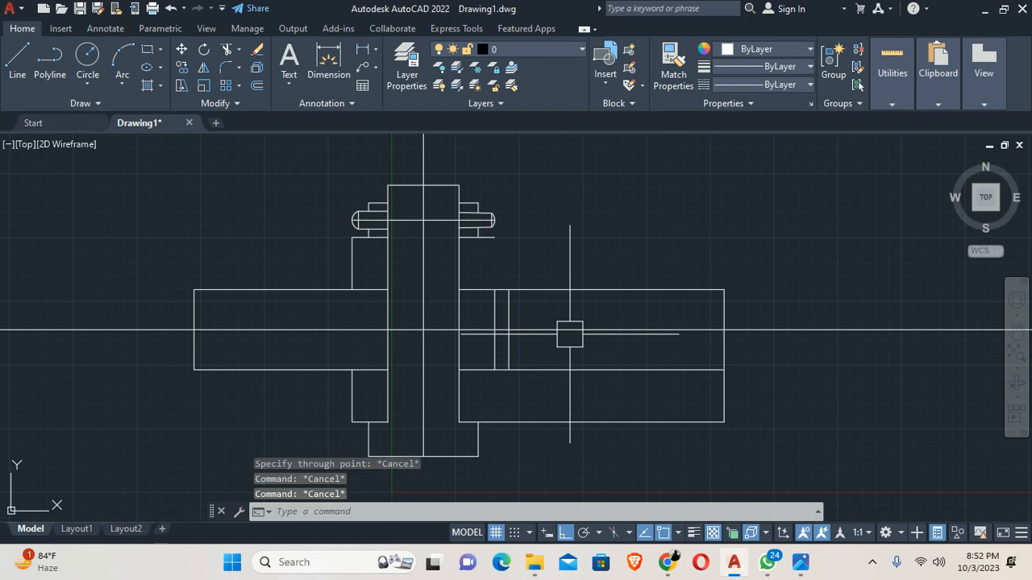
Draw a circle of radius 72 centred on the midpoint of the 11 mm offset line
scroll(517, 334, "up", 2)
type("c")
key("Return")
left_click(503, 326)
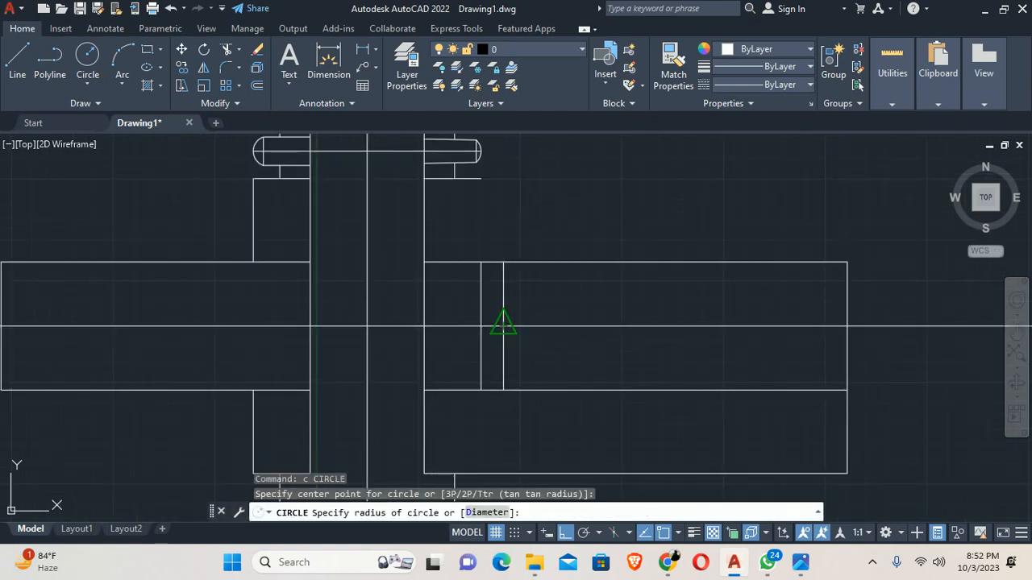
type("72")
key("Return")
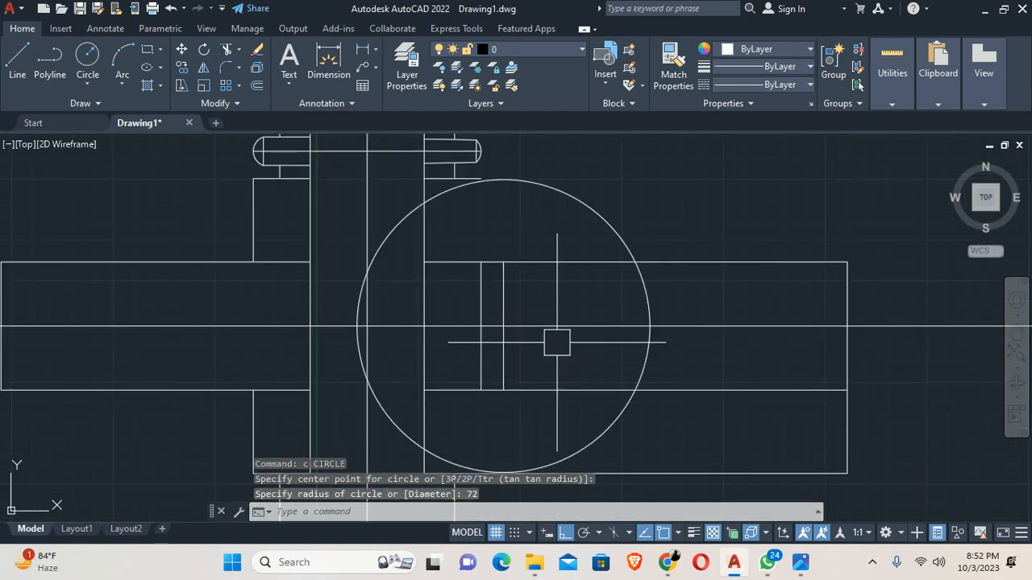
Check the radius 72 circle's contact with the right block's bottom edge and erase the circle
middle_click_drag(547, 356, 552, 282)
scroll(514, 350, "up", 2)
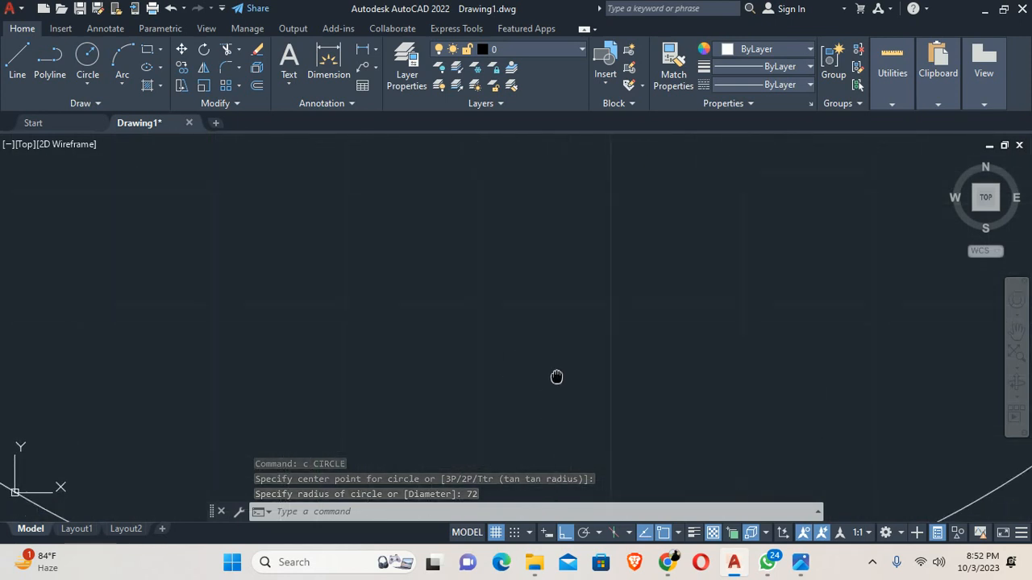
scroll(507, 377, "up", 8)
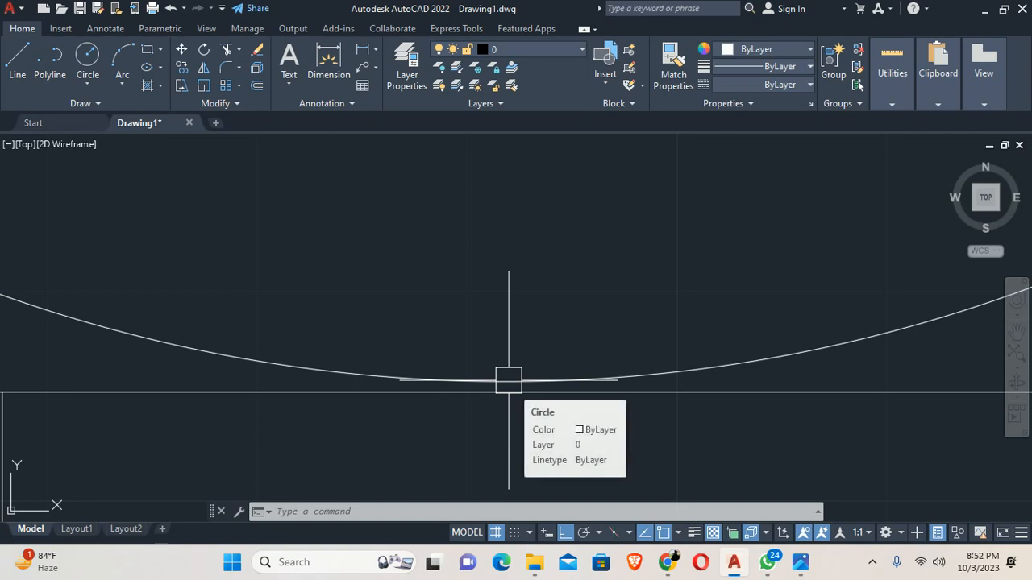
scroll(508, 380, "down", 8)
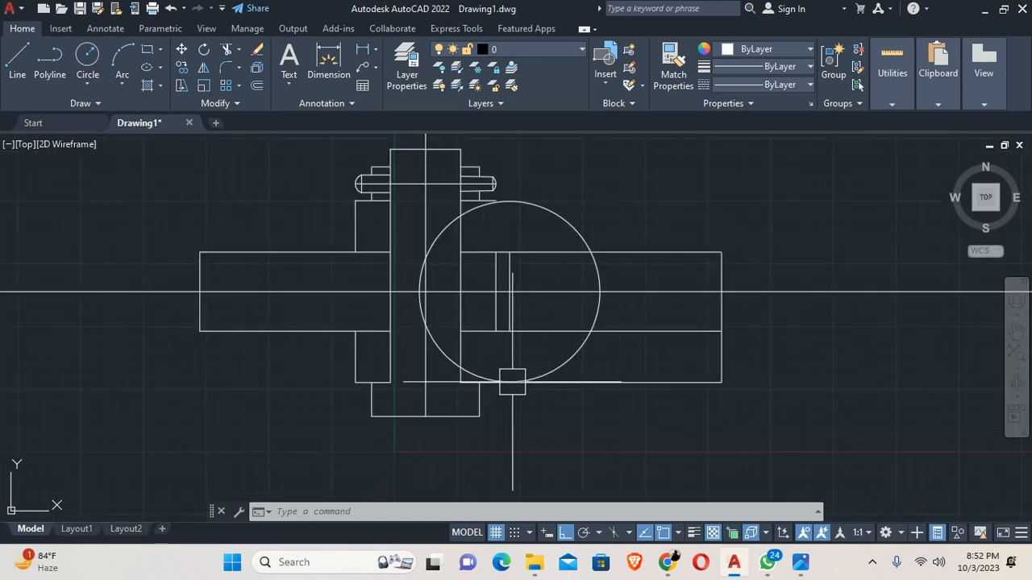
left_click(558, 359)
key("Delete")
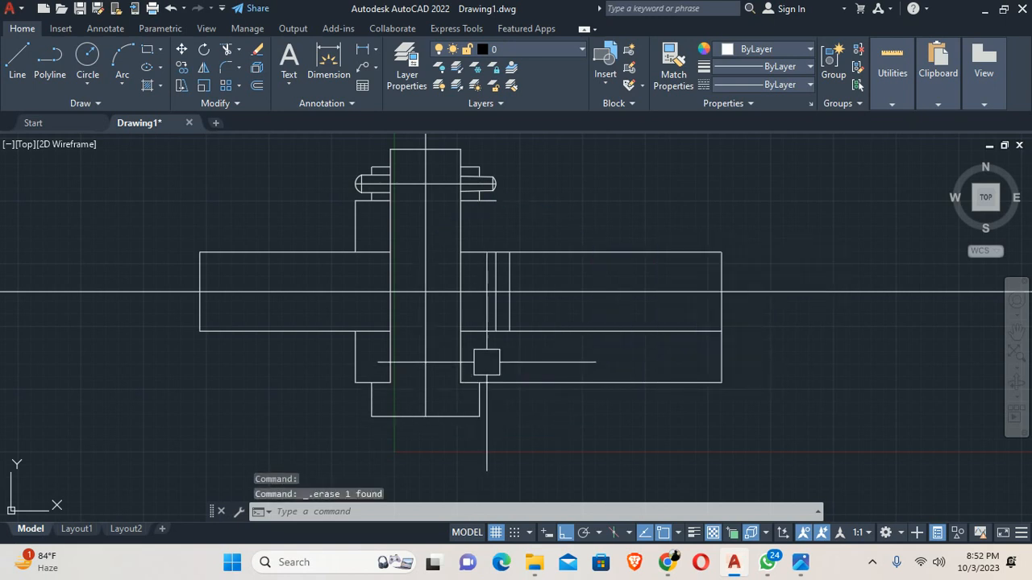
Measure the height of the right block's lower section along the pin's right edge without placing the dimension
type("dli")
key("Return")
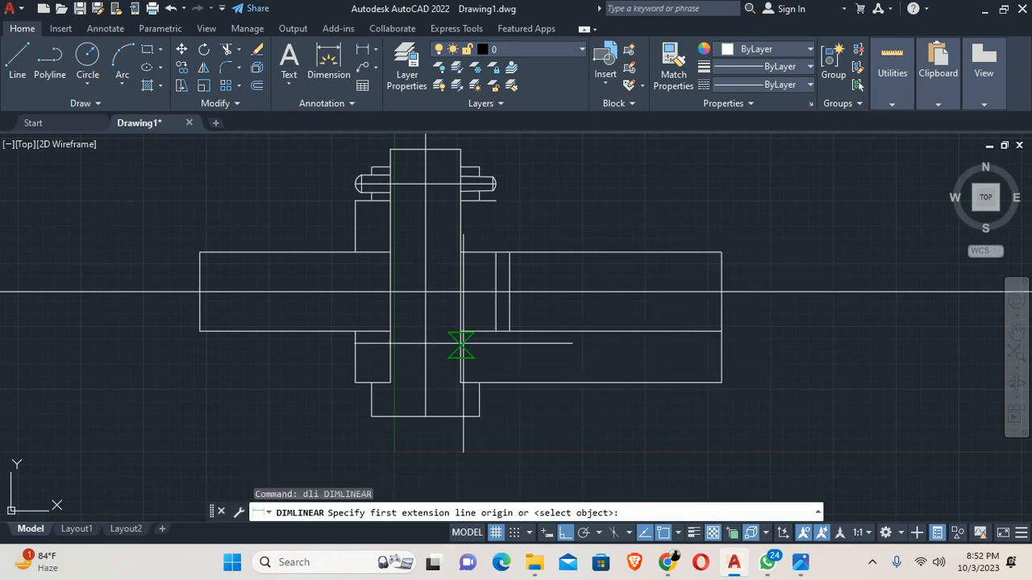
left_click(461, 332)
left_click(460, 383)
scroll(419, 352, "up", 3)
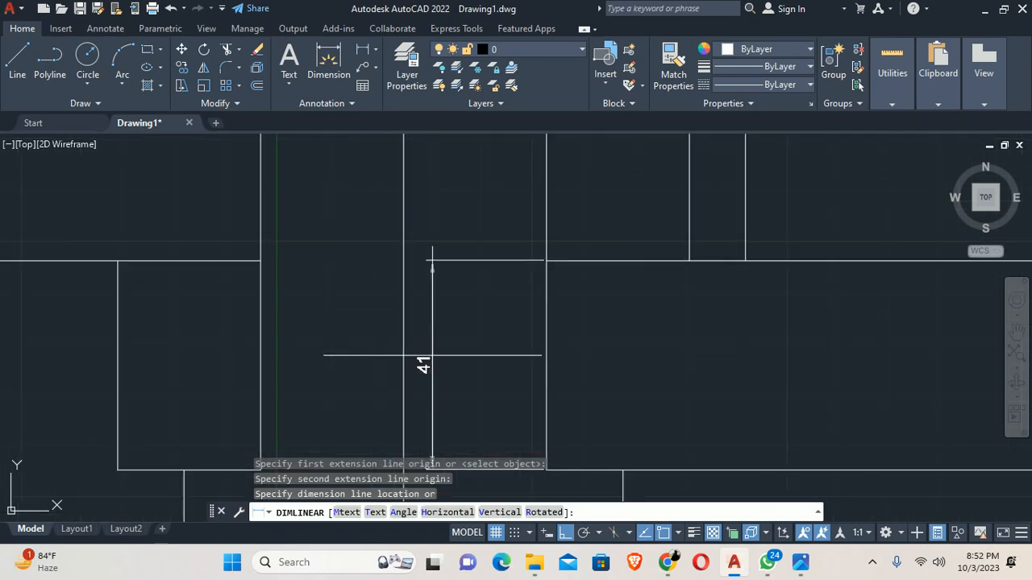
scroll(431, 350, "down", 2)
key("Escape")
mouse_move(431, 350)
middle_mouse_down()
mouse_move(457, 364)
mouse_move(443, 370)
middle_mouse_up()
Draw a circle of radius 72.5 from the offset line's midpoint, reaching down to the right block's bottom edge
type("c")
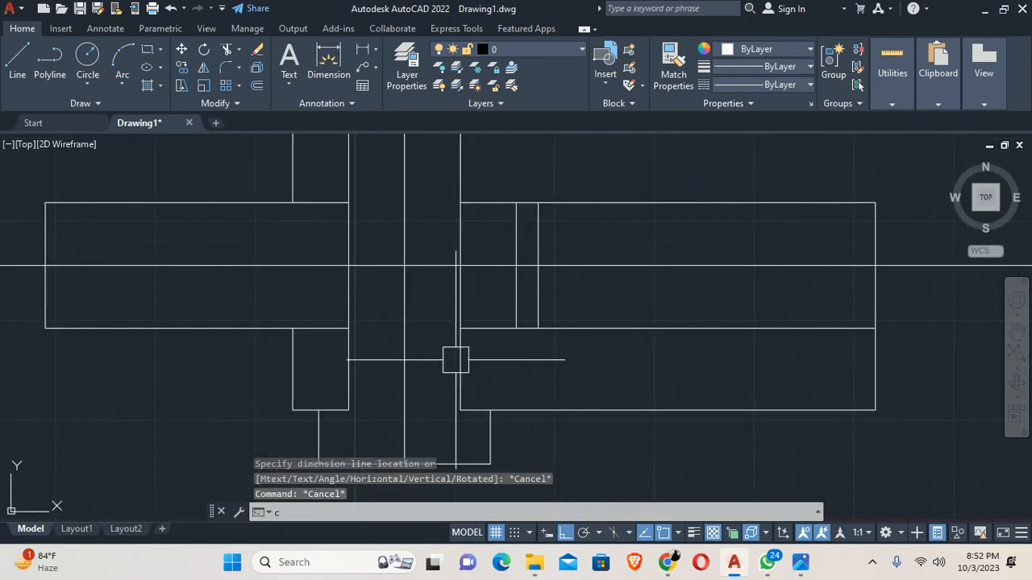
key("Return")
left_click(537, 264)
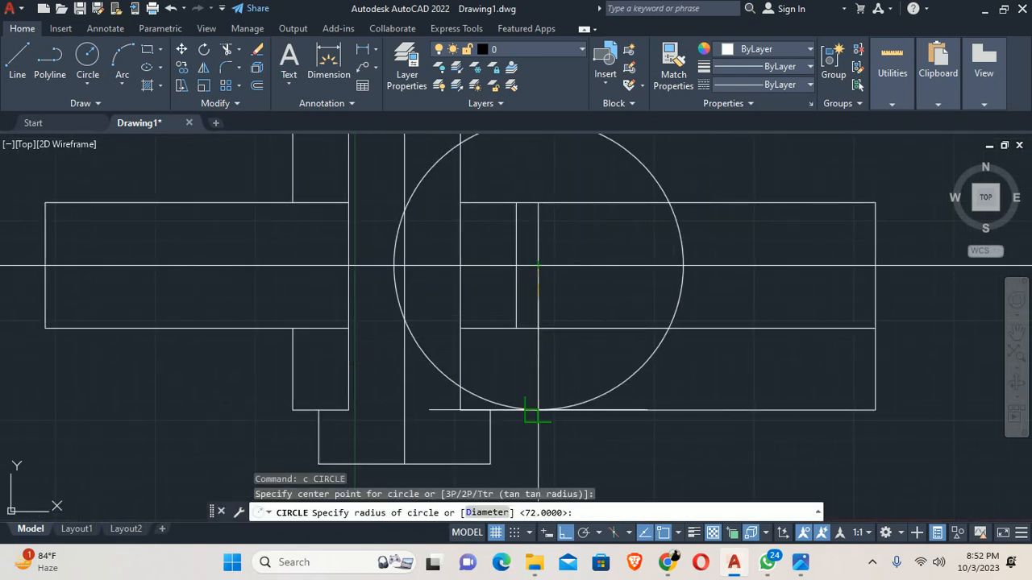
left_click(537, 410)
key("Escape")
key("Escape")
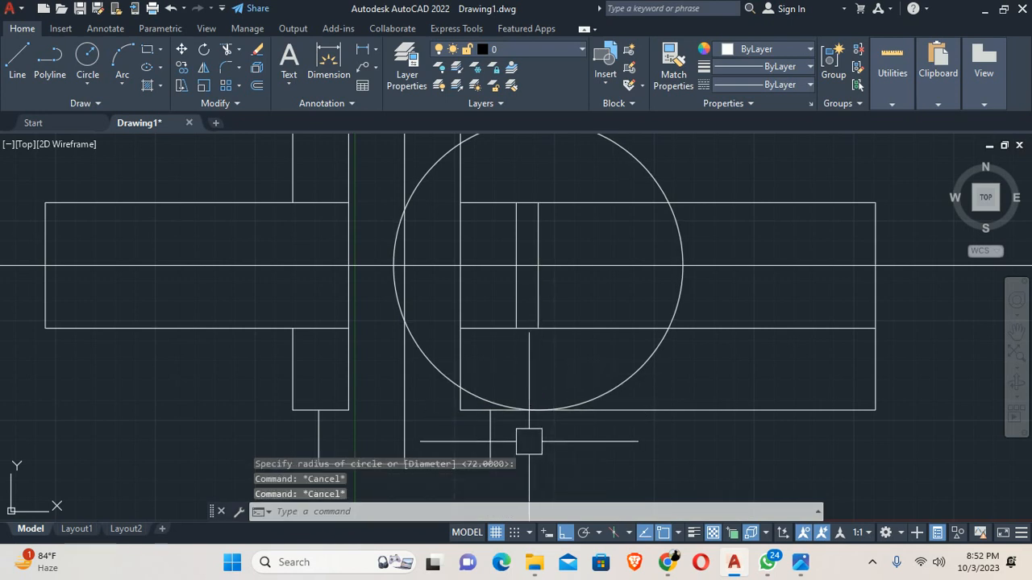
Trim the circle's upper and lower portions between the pin's right edge and the fork's horizontal edges' tangent points
middle_click_drag(521, 405, 482, 460)
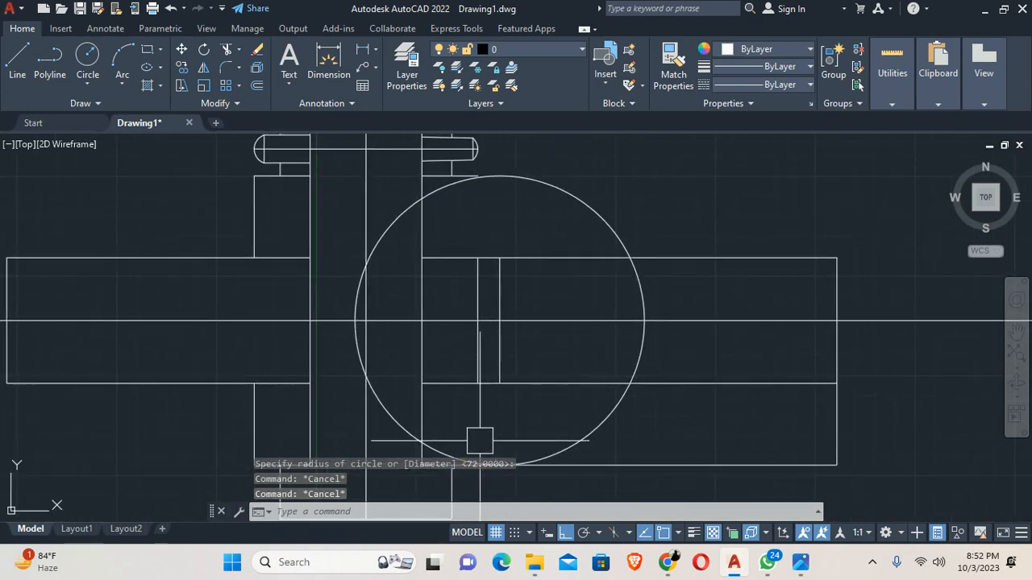
type("ex")
key("Return")
scroll(452, 179, "up", 5)
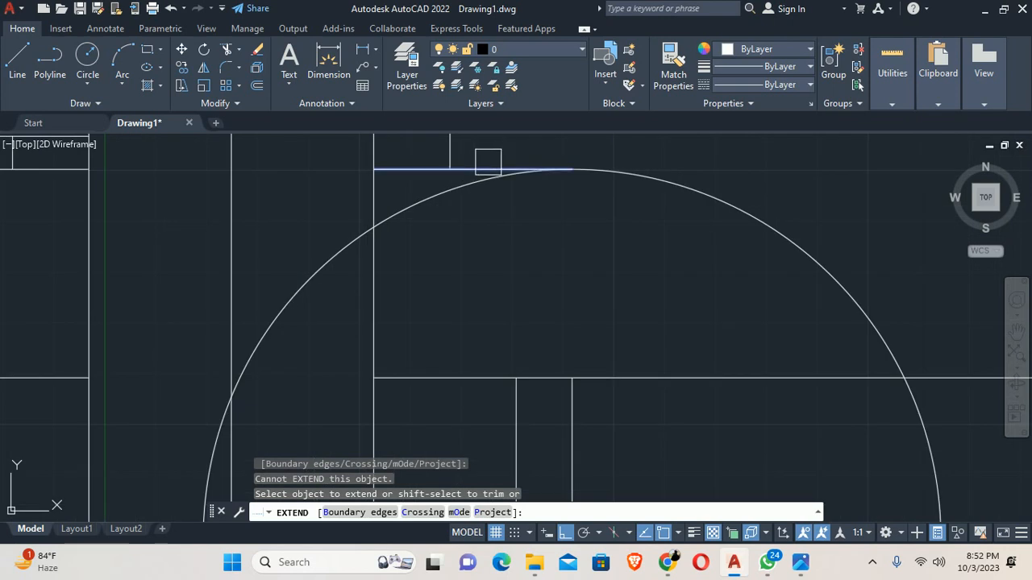
left_click(466, 172)
left_click(461, 182)
scroll(473, 186, "down", 5)
left_click(475, 392)
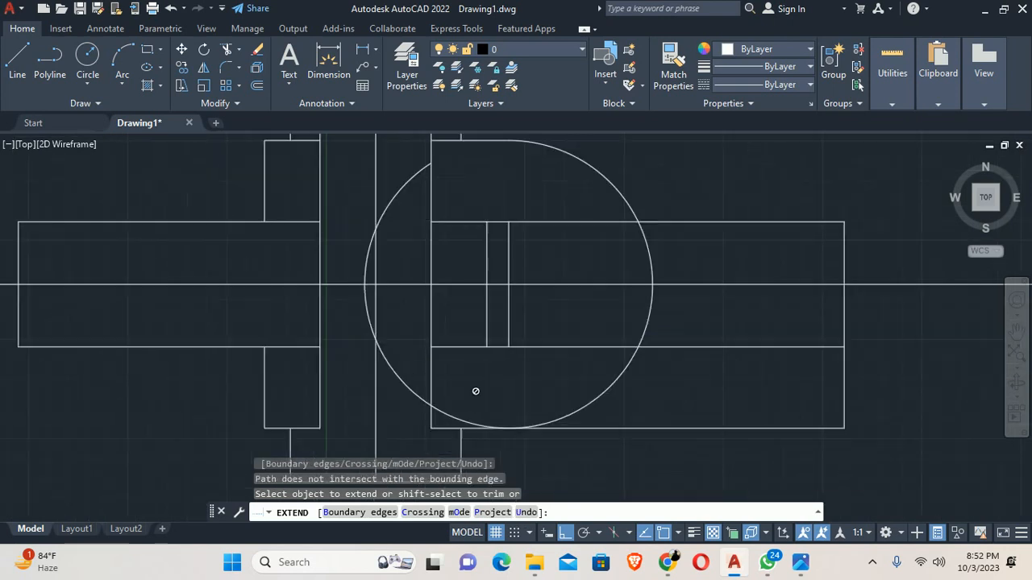
scroll(456, 414, "up", 3)
left_click(456, 415)
key("Escape")
Erase the leftover arc of the circle crossing the vertical pin
left_click(357, 345)
scroll(363, 346, "down", 3)
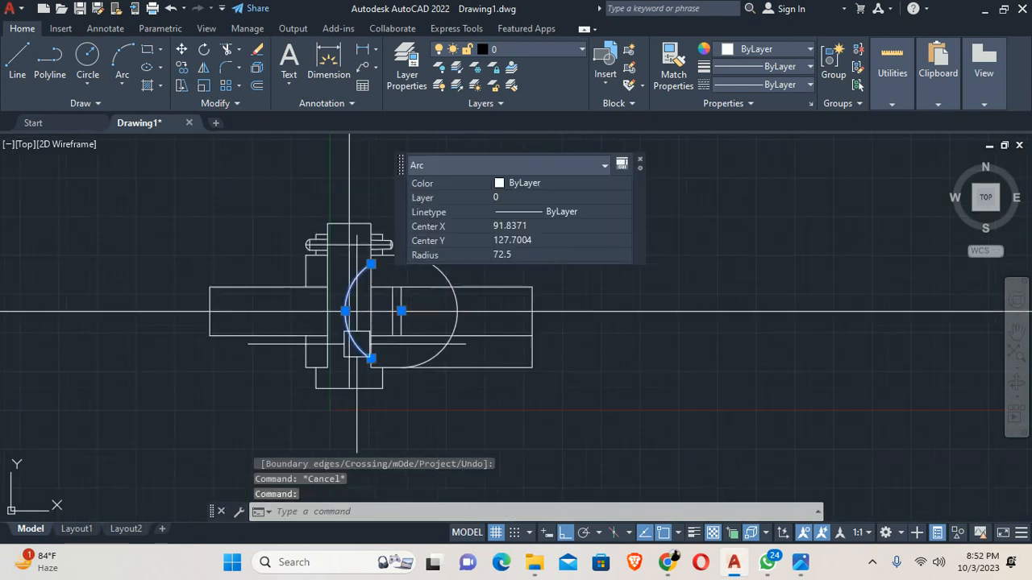
key("Delete")
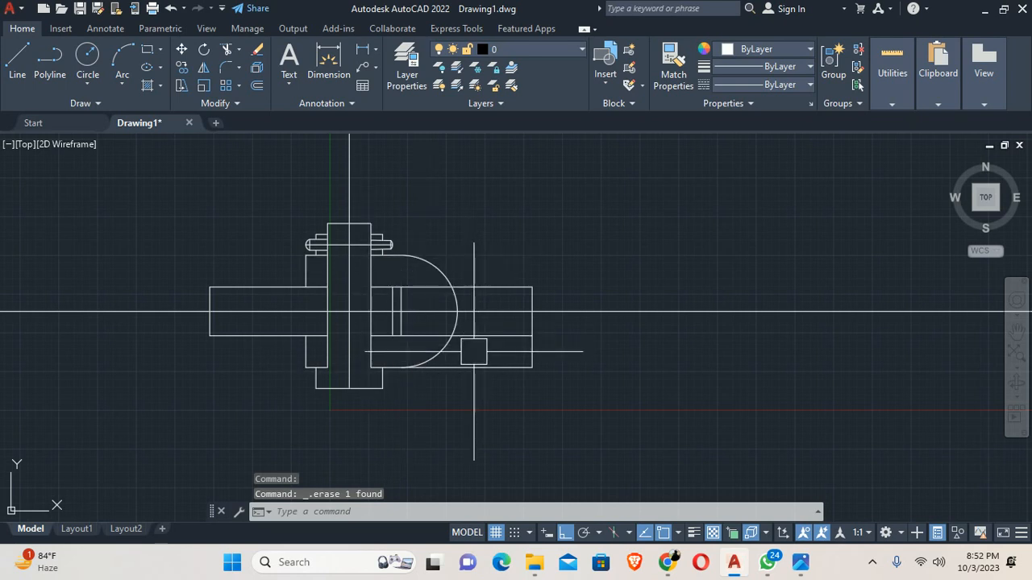
Check the fork outline in the reference image and trim the right block's bottom and right edges outside the fork arc, below the shank
key("super+Tab")
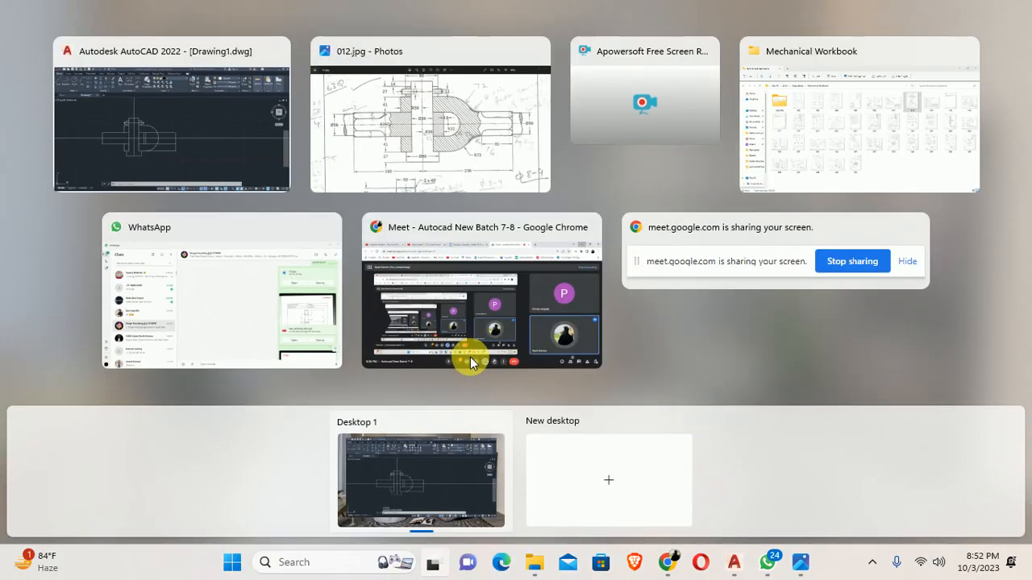
left_click(422, 139)
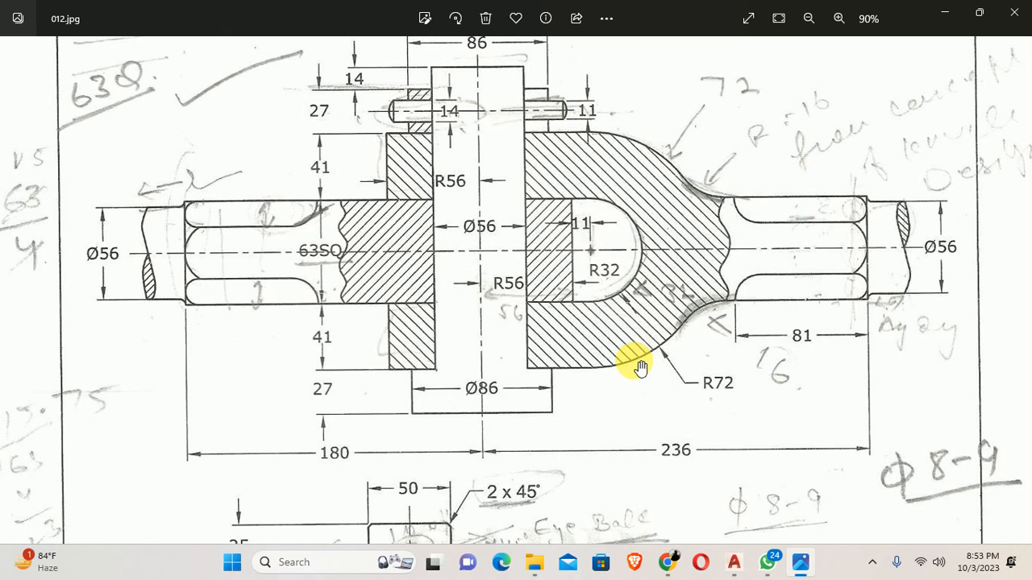
key("alt+Tab")
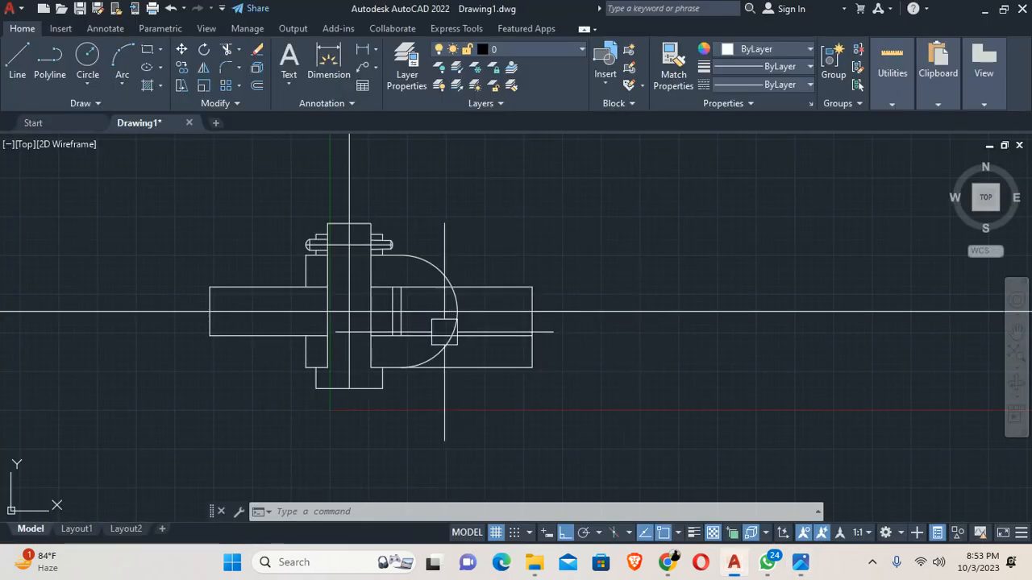
scroll(362, 298, "up", 2)
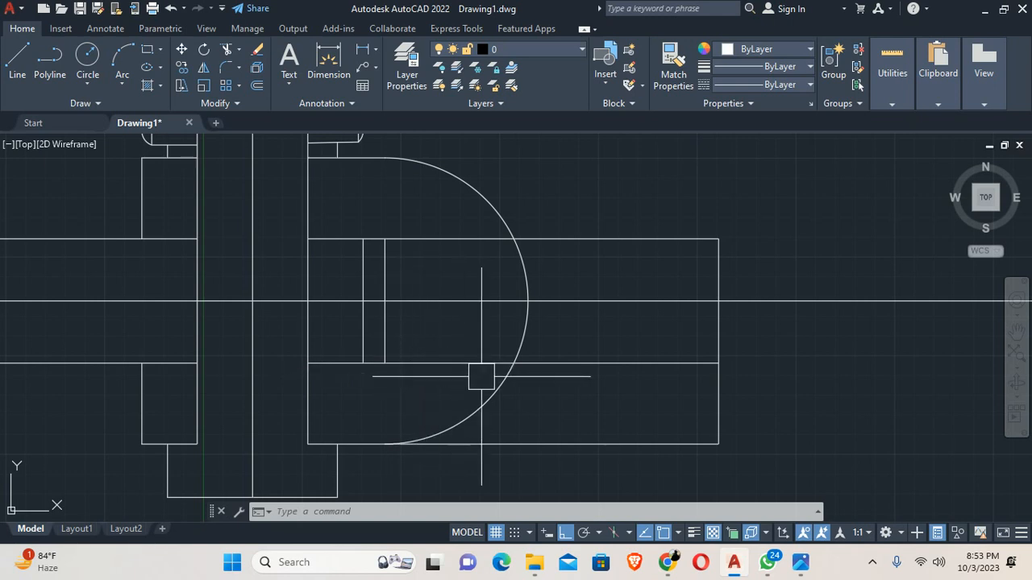
middle_click_drag(482, 376, 470, 368)
middle_click_drag(527, 417, 507, 371)
type("tr")
key("Return")
left_click(530, 397)
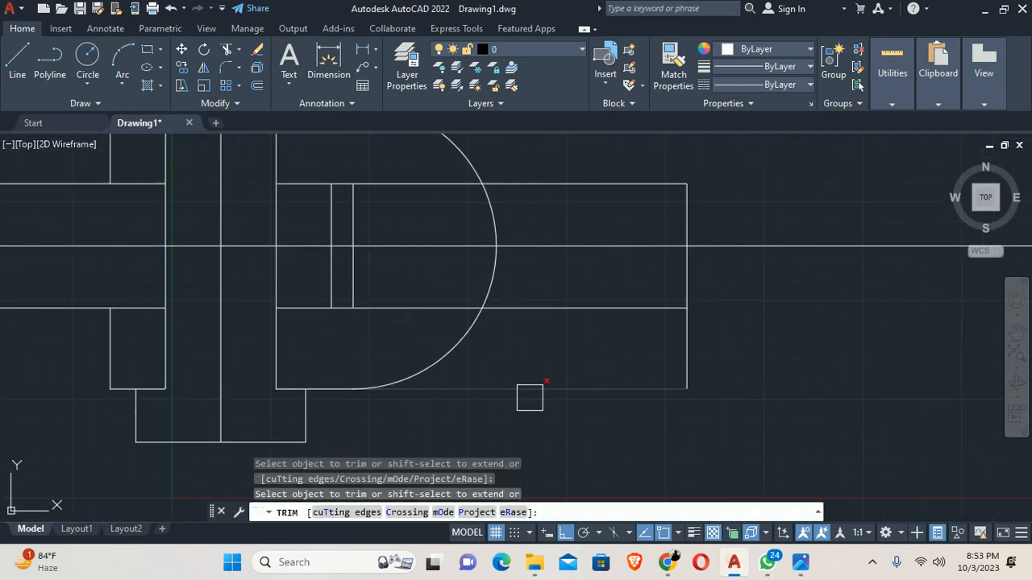
left_click(701, 371)
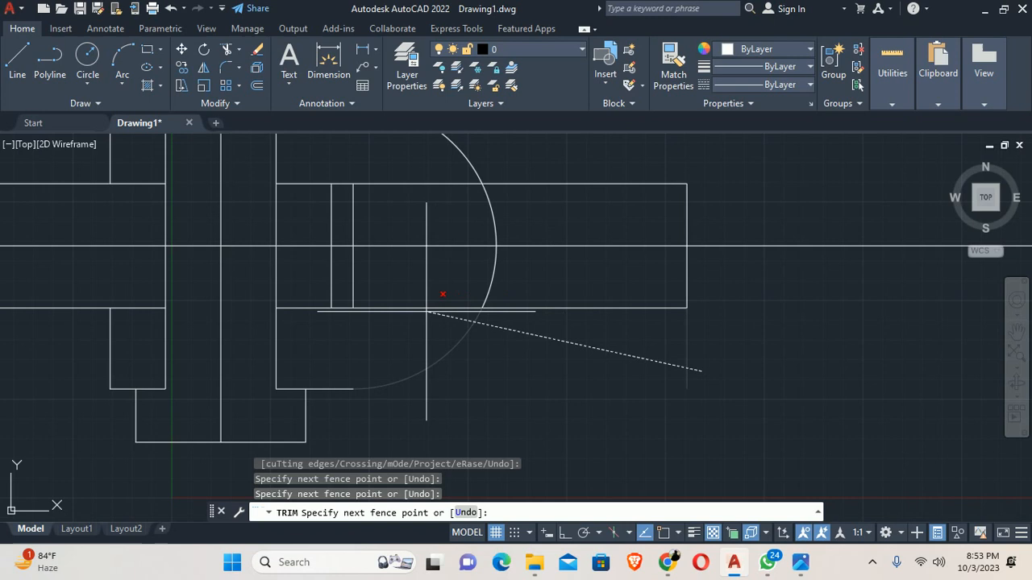
left_click(613, 356)
Trim the shank's upper and lower edges inside the fork arc, and the part of the arc between them
left_click(386, 314)
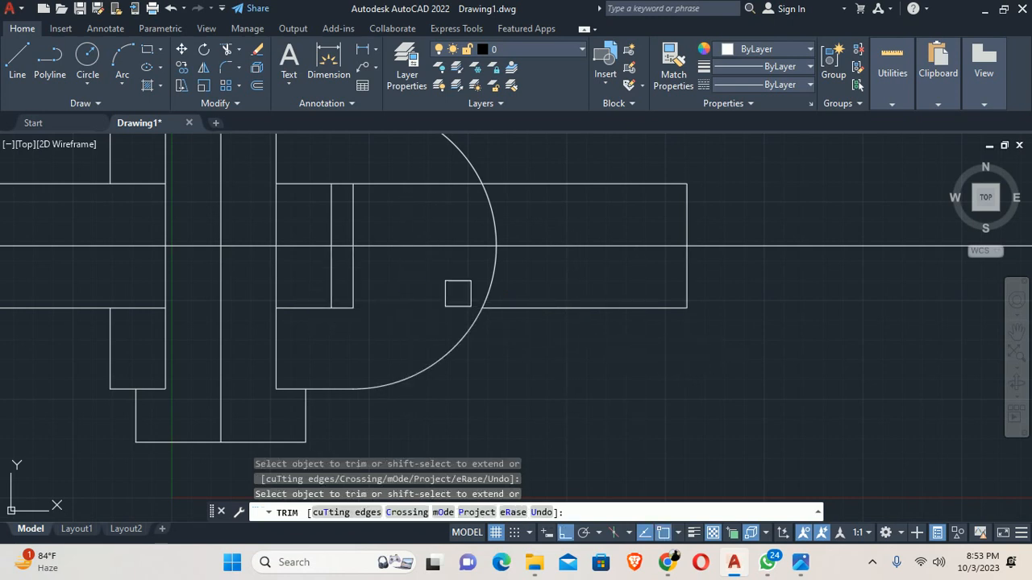
middle_click_drag(499, 280, 538, 385)
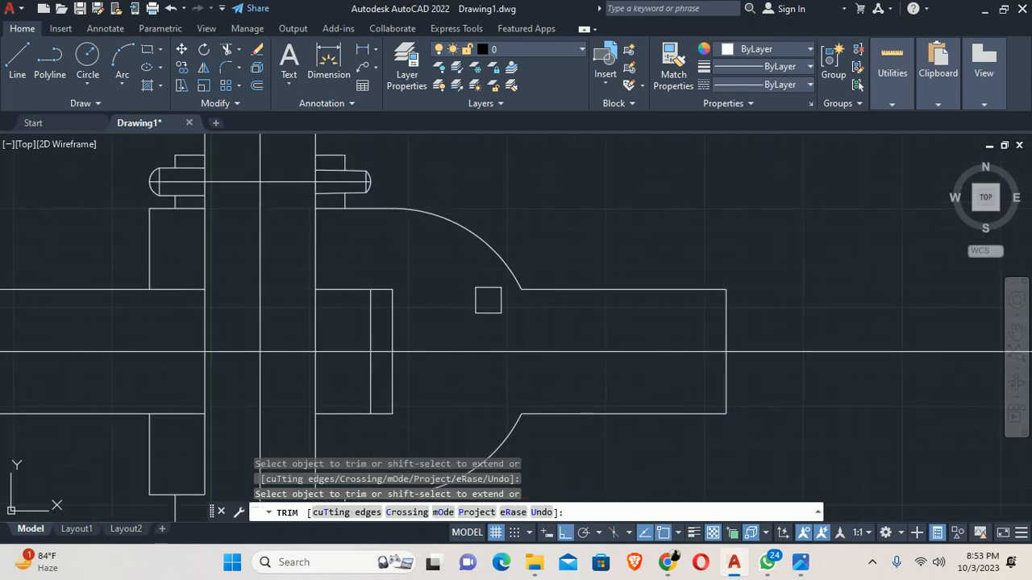
scroll(415, 284, "down", 4)
key("Escape")
key("Escape")
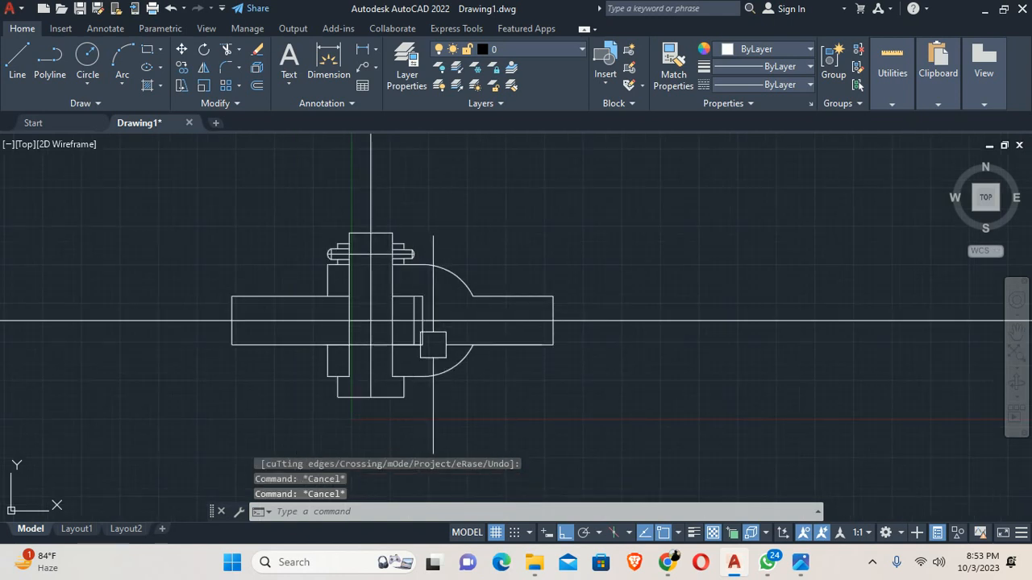
Check the slot's rounded end in the reference image and join the slot's upper and lower edges with a semicircle using a radius 0 Fillet
scroll(463, 343, "up", 3)
key("alt+Tab")
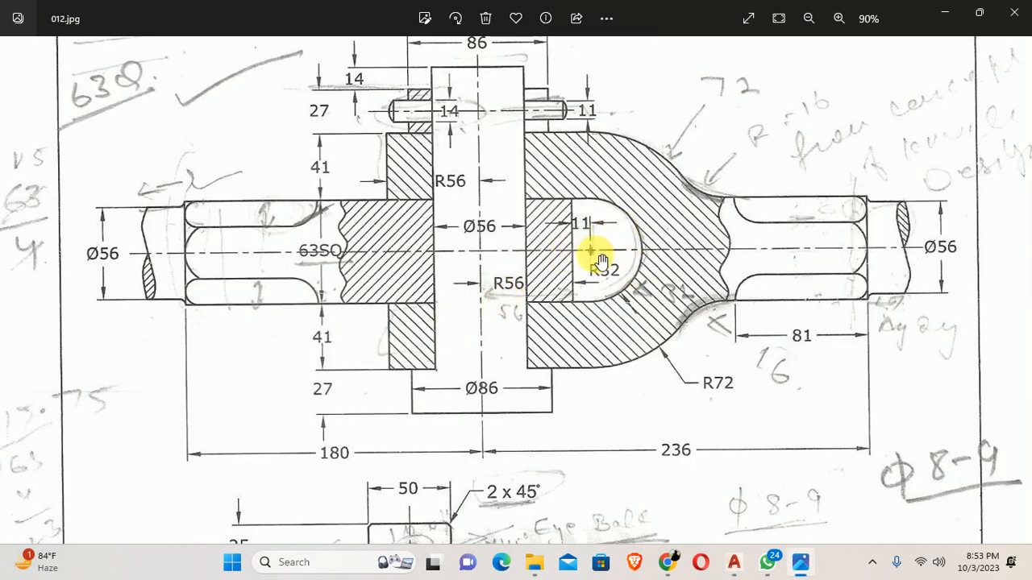
key("alt+Tab")
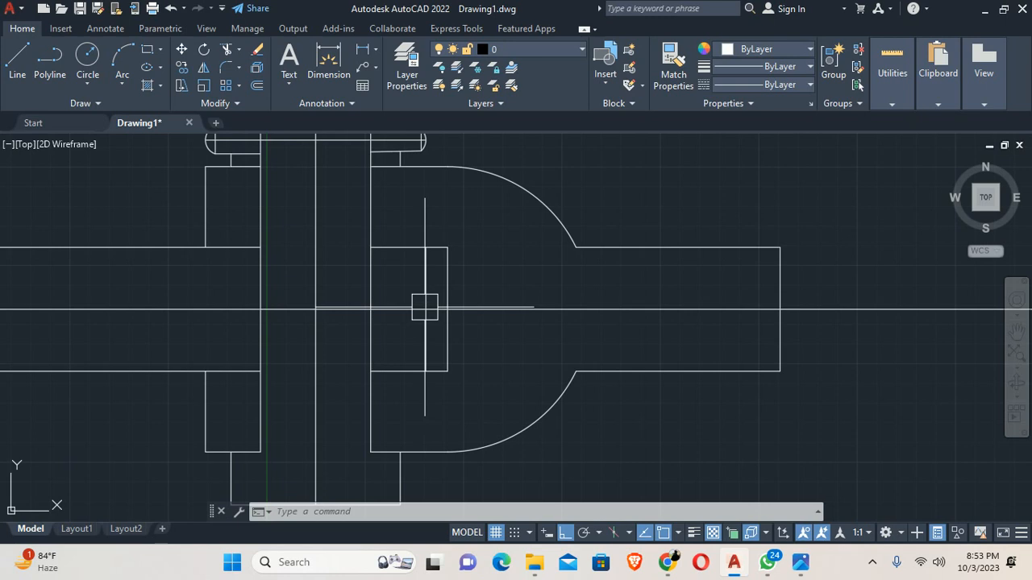
type("f")
key("Return")
type("r")
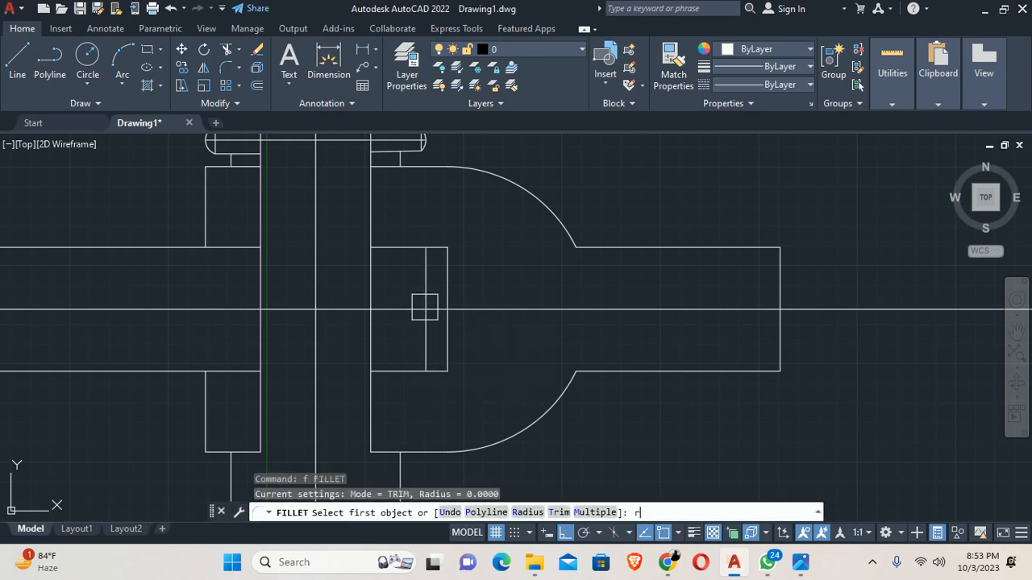
key("Return")
type("8")
key("Return")
scroll(440, 273, "up", 4)
left_click(436, 212)
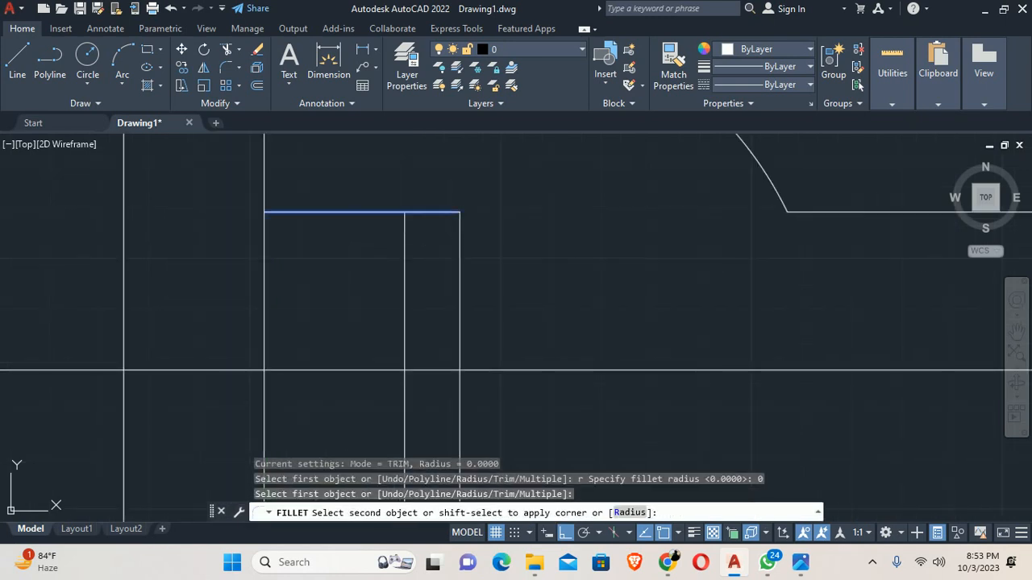
scroll(448, 314, "down", 2)
middle_click_drag(448, 314, 442, 250)
scroll(441, 251, "down", 2)
scroll(441, 309, "up", 2)
scroll(441, 308, "up", 2)
left_click(420, 404)
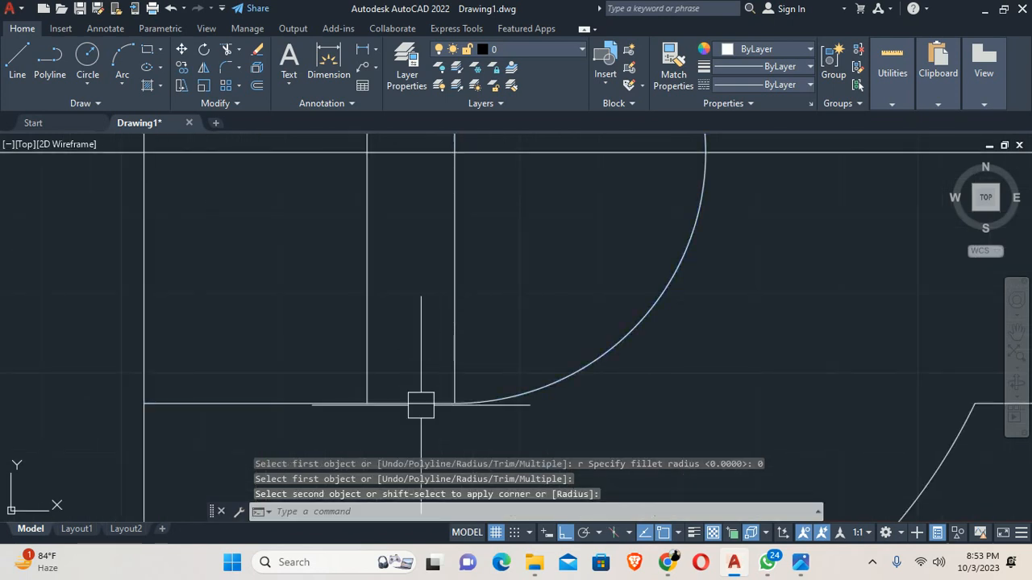
scroll(437, 370, "down", 3)
key("Escape")
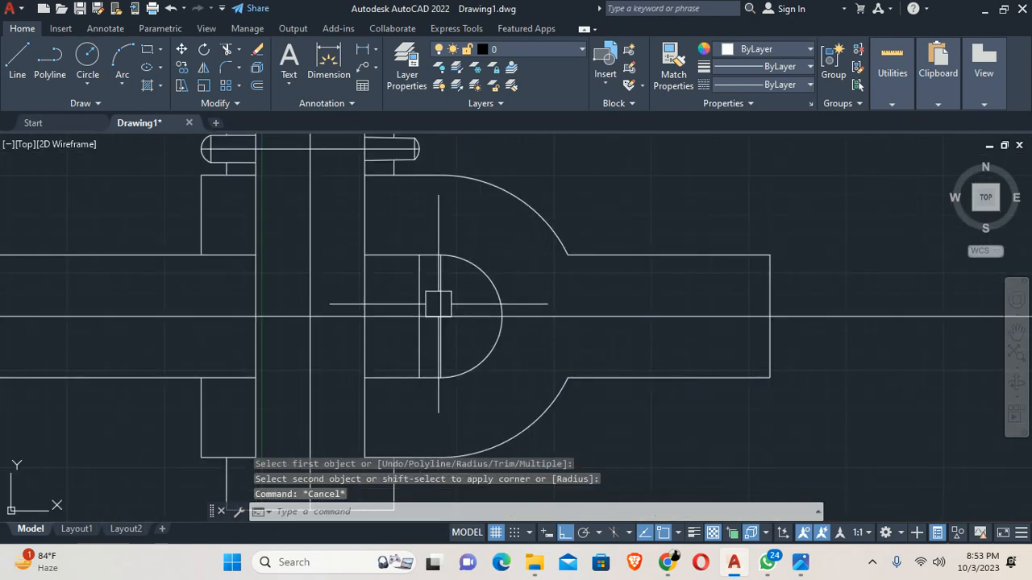
key("Escape")
key("Escape")
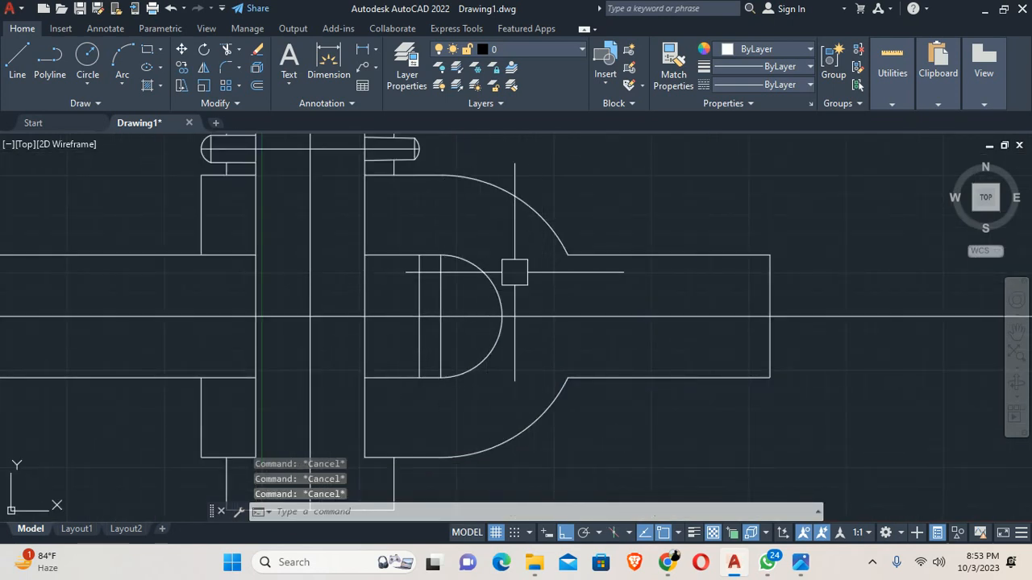
Check the neck radius in the reference image and fillet the fork's upper arc to the shank's upper edge with radius 16
key("alt+Tab")
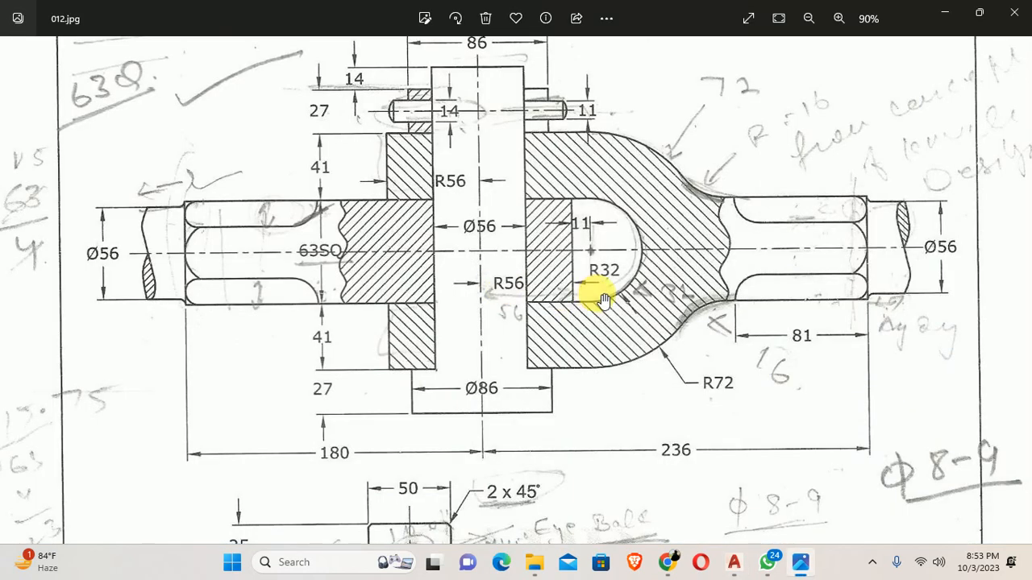
key("alt+Tab")
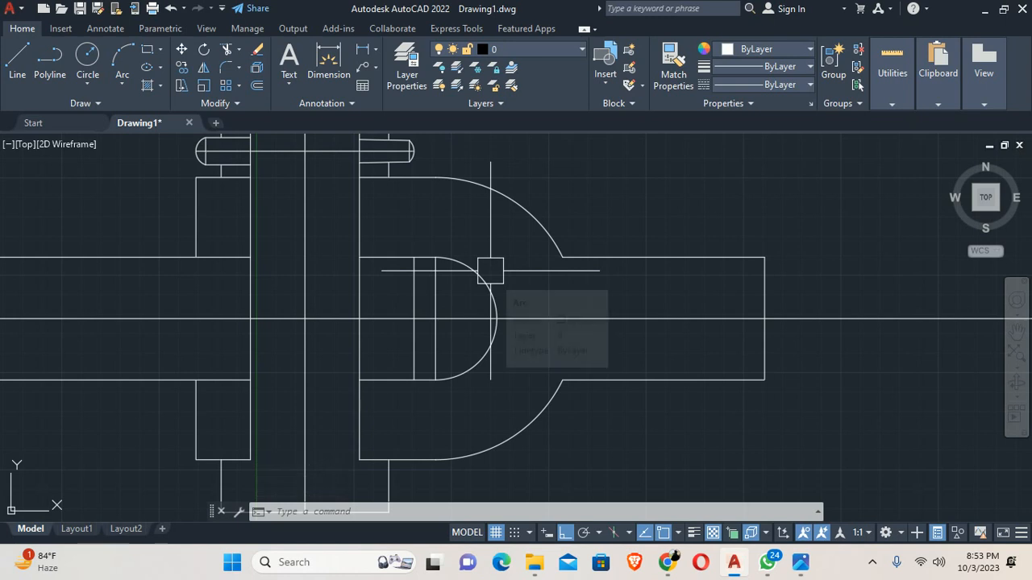
middle_click_drag(511, 292, 461, 317)
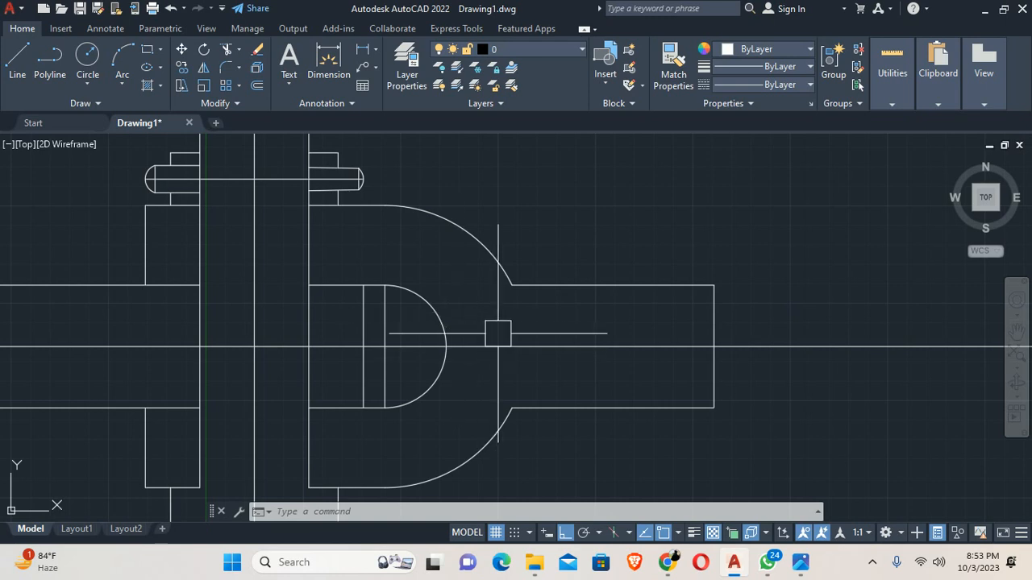
left_click(800, 563)
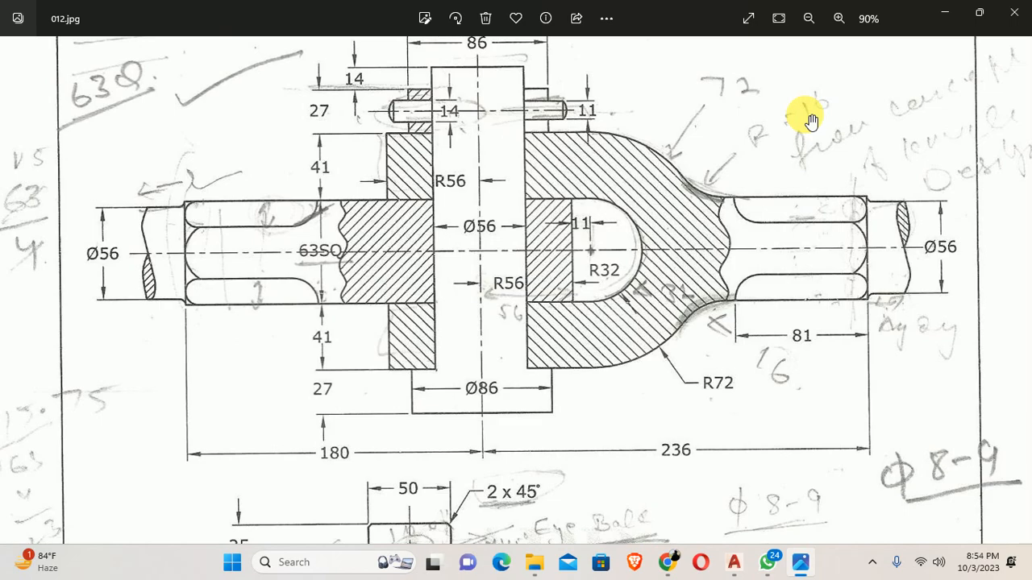
key("alt+Tab")
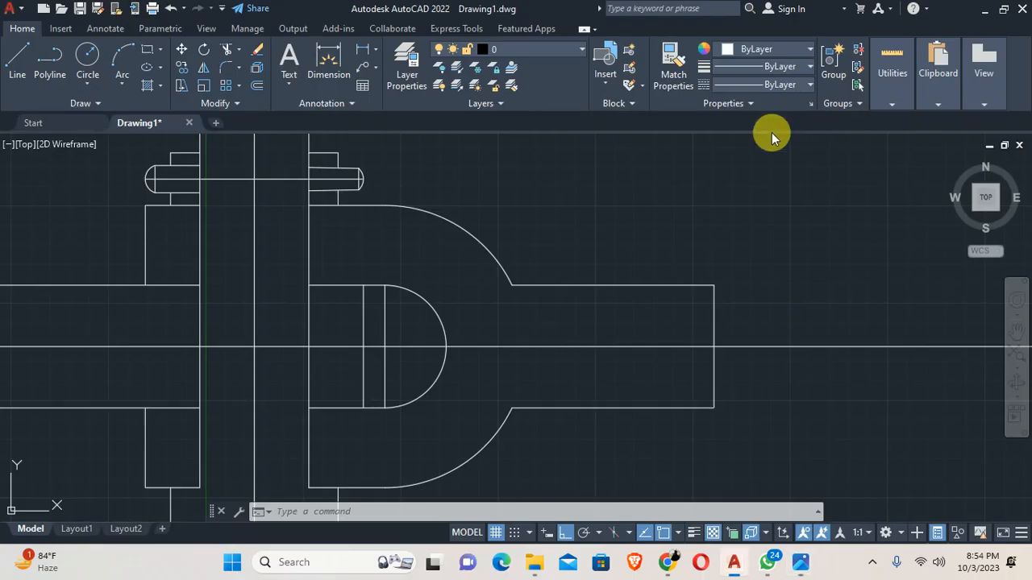
type("f")
key("Return")
type("r")
key("Return")
type("16")
key("Return")
left_click(554, 281)
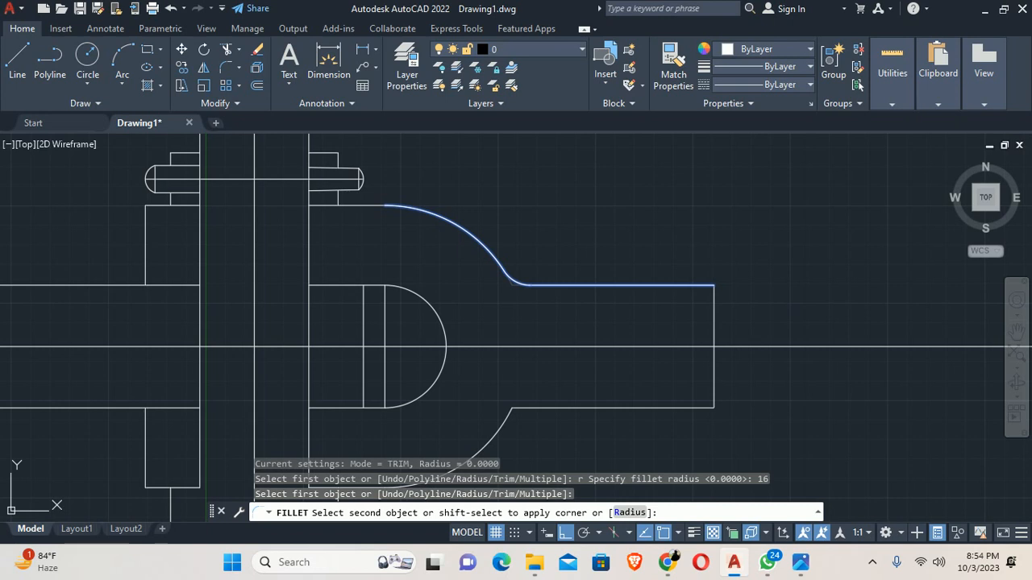
left_click(488, 250)
middle_click_drag(603, 315, 571, 212)
key("Escape")
scroll(546, 216, "down", 2)
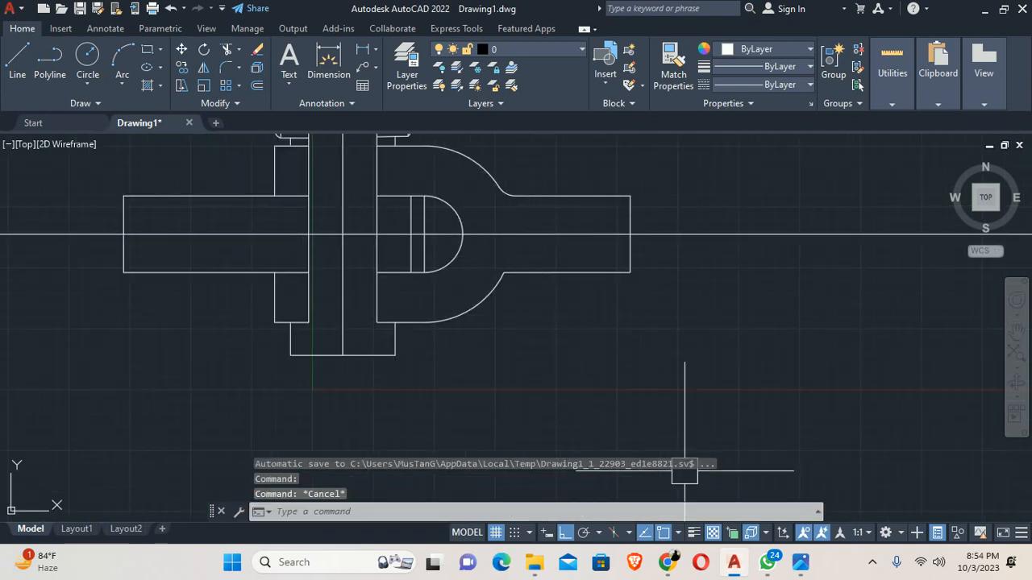
Recheck the reference image and fillet the fork's upper arc to the shank's upper edge with radius 32
left_click(801, 563)
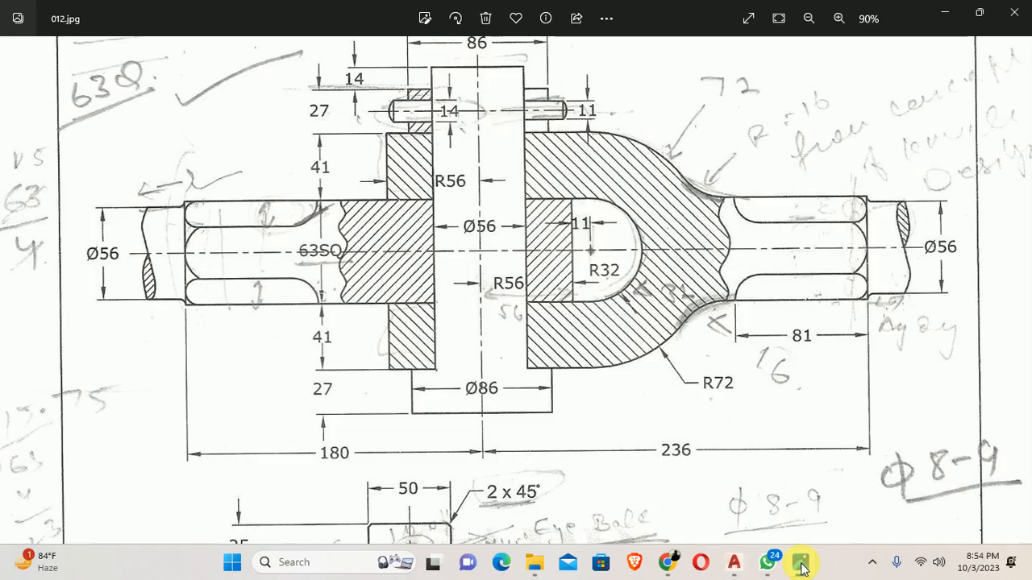
left_click(800, 563)
left_click(800, 563)
left_click(801, 564)
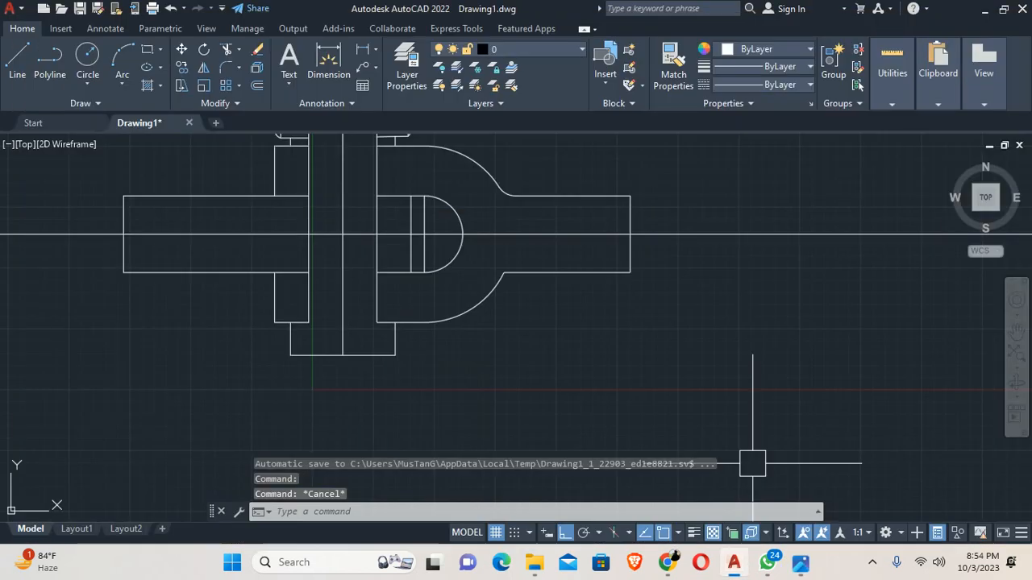
key("Escape")
key("Escape")
middle_click_drag(471, 207, 502, 299)
type("f")
key("space")
type("r")
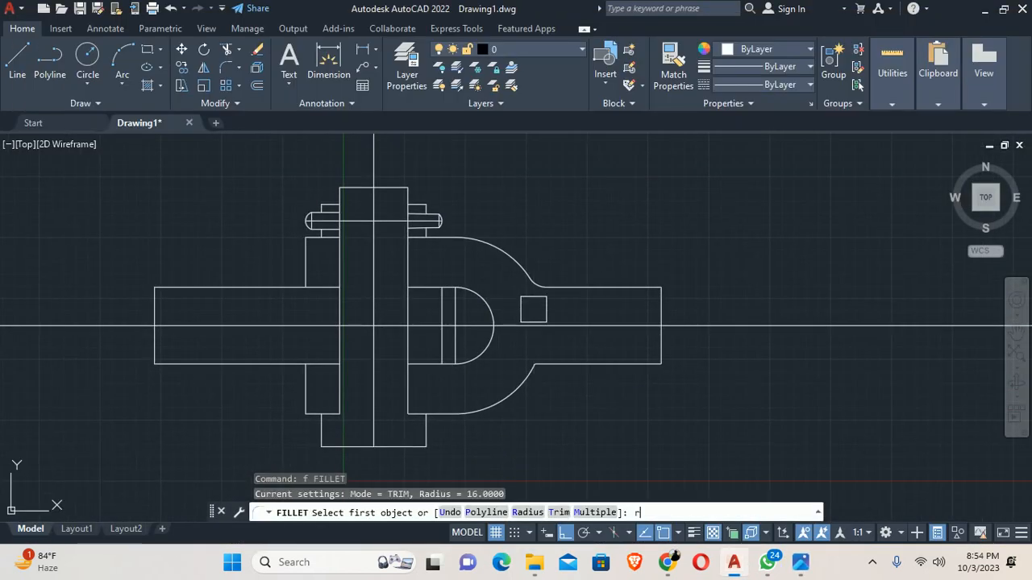
key("Return")
type("32")
key("Return")
scroll(557, 291, "up", 2)
left_click(566, 284)
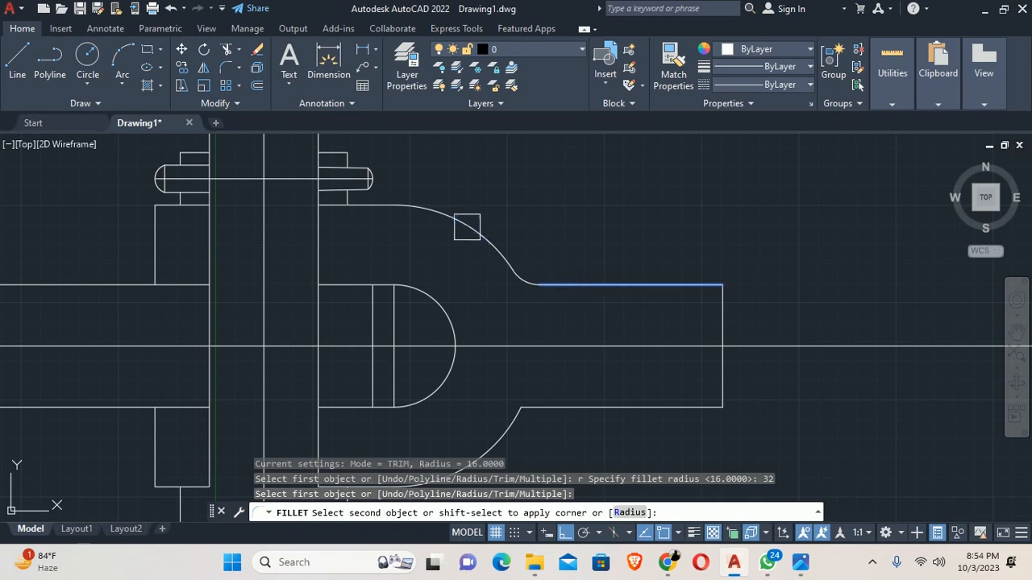
key("Escape")
key("Escape")
Fillet the fork's lower arc to the shank's lower edge with the same radius of 32
middle_click_drag(529, 315, 472, 185)
type("f")
key("space")
left_click(519, 252)
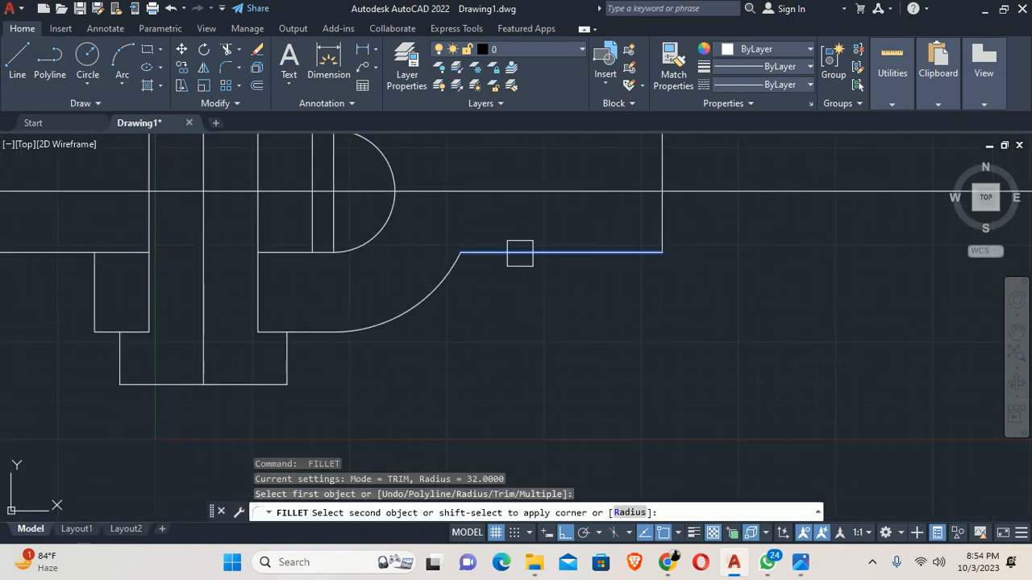
left_click(436, 288)
key("Escape")
key("Escape")
Erase the leftover radius 16 fillet arc at the fork's upper neck
scroll(473, 207, "down", 3)
scroll(463, 299, "up", 4)
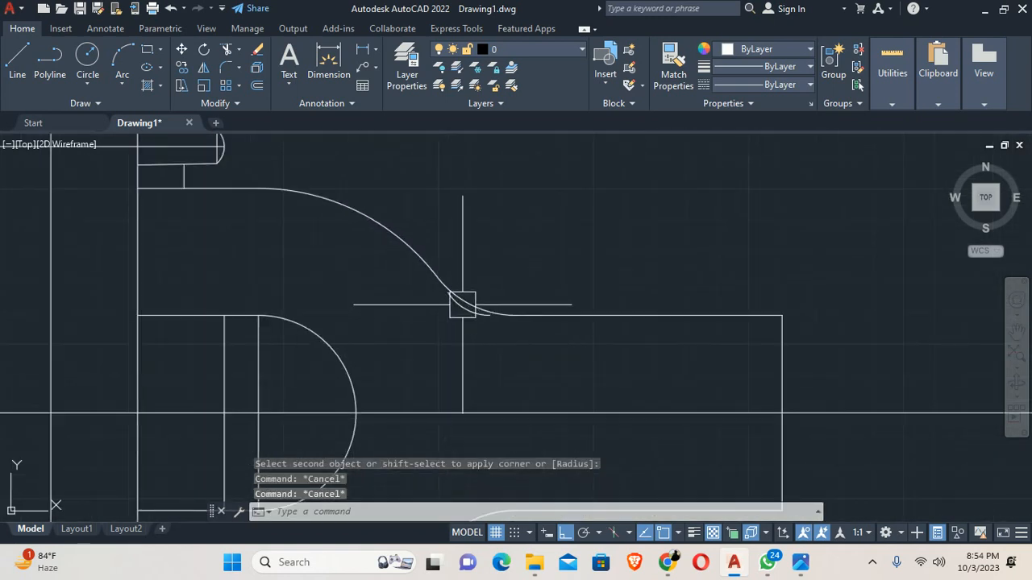
left_click(458, 314)
key("Delete")
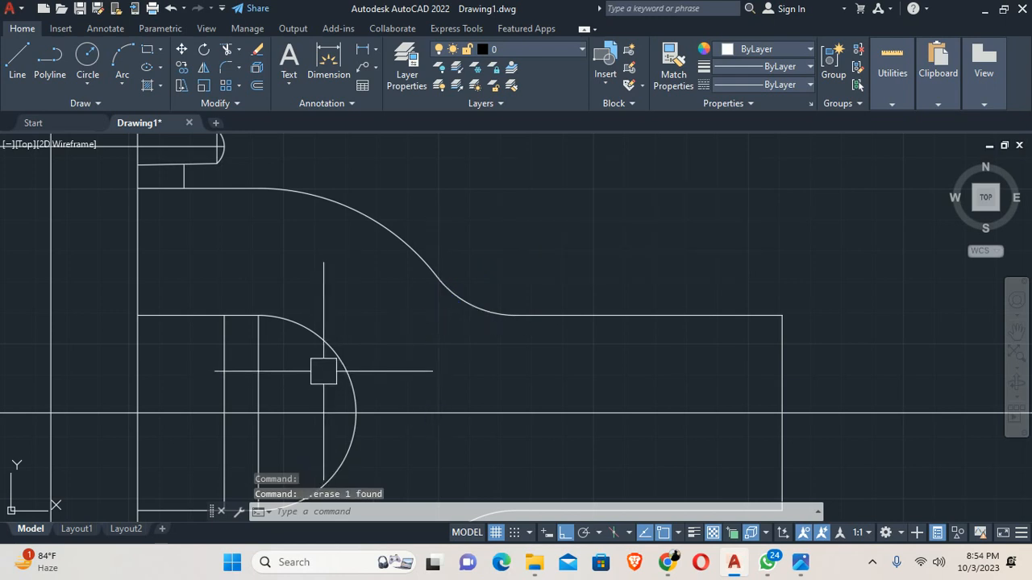
Check the shank length in the reference image and offset the right shank's end line 81 inward towards the fork
scroll(477, 318, "down", 4)
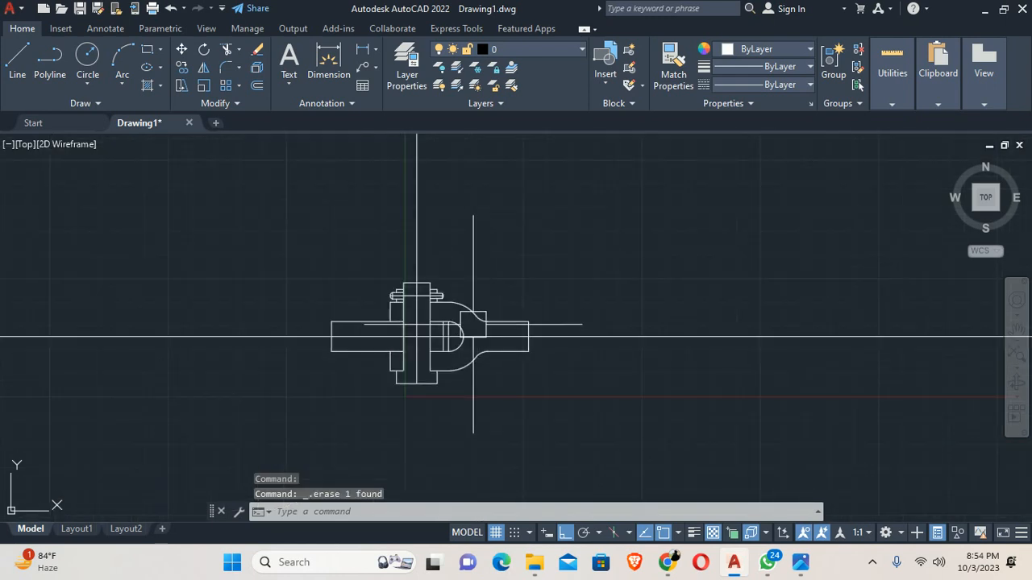
scroll(467, 336, "up", 2)
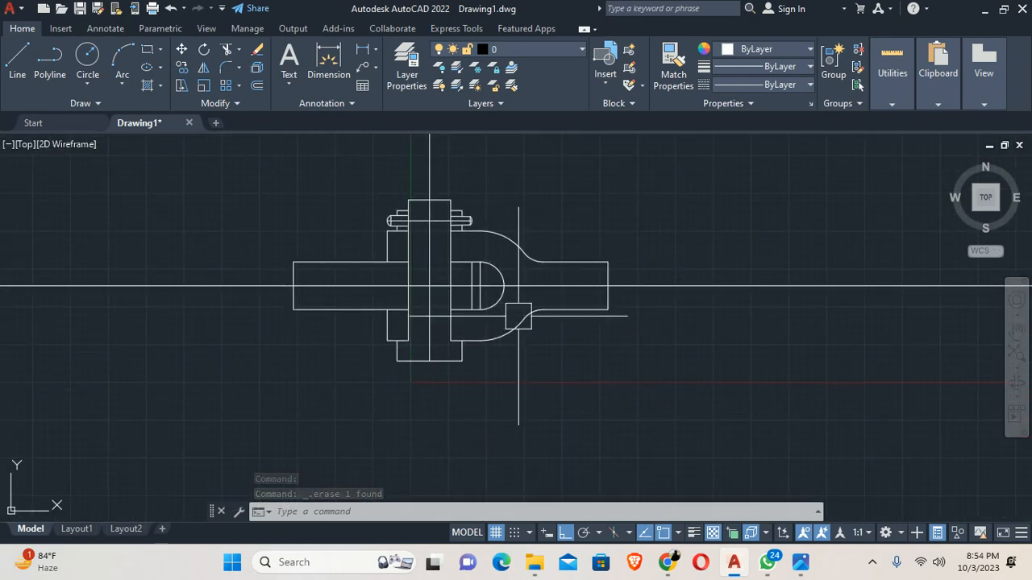
scroll(467, 286, "up", 2)
key("alt+Tab")
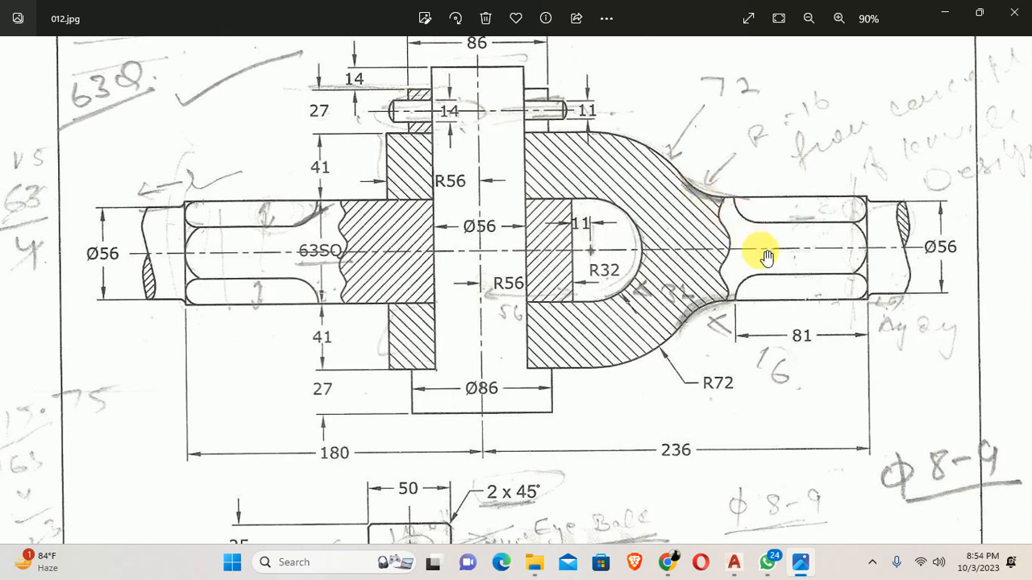
scroll(638, 392, "down", 2)
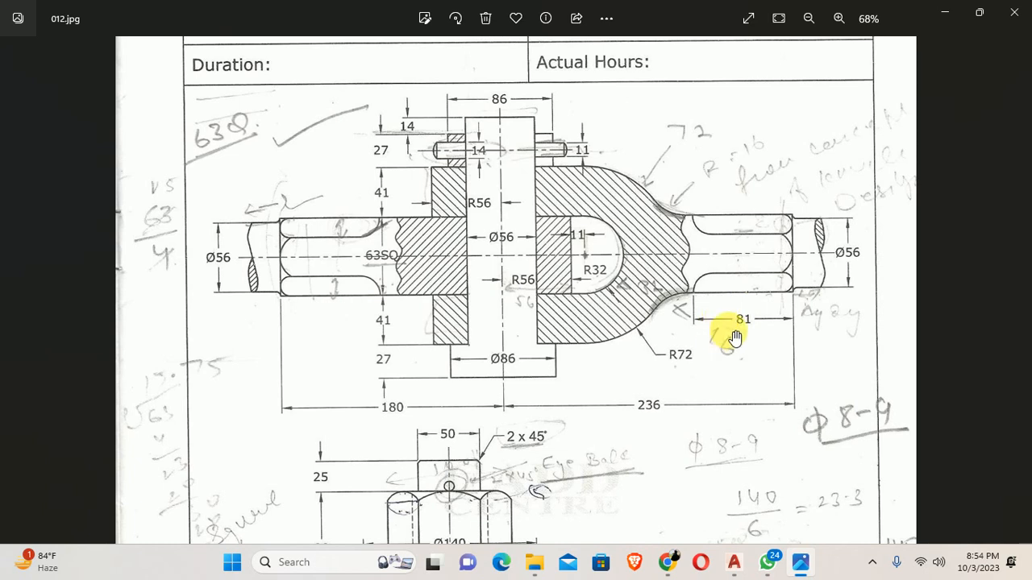
key("alt+Tab")
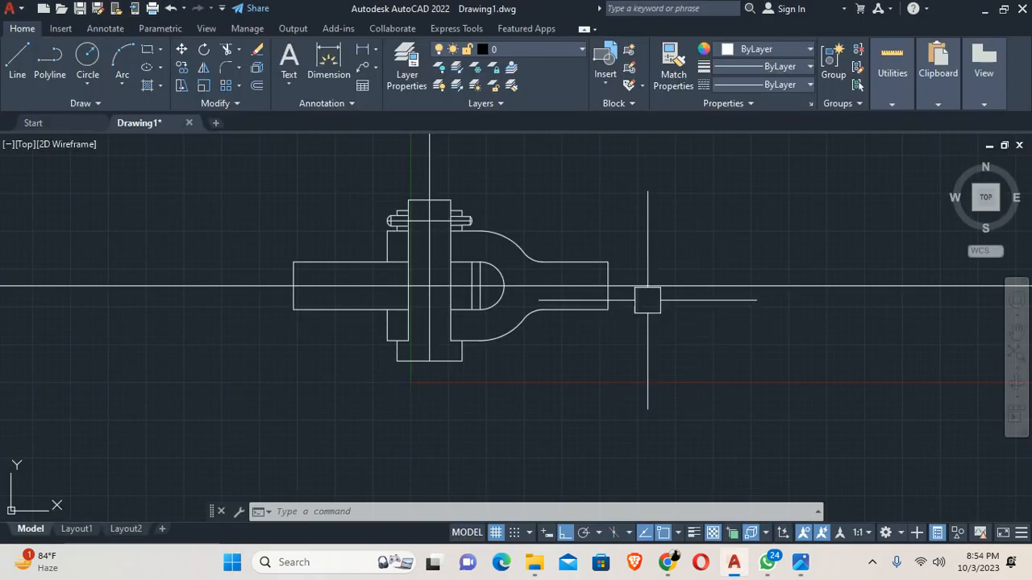
type("81")
key("Return")
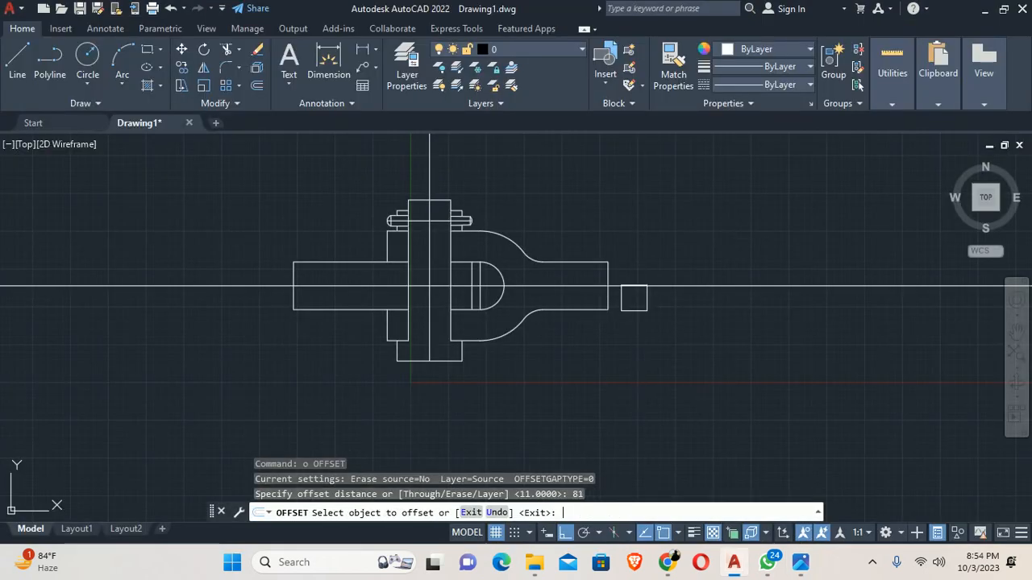
scroll(628, 298, "up", 4)
left_click(615, 271)
left_click(523, 267)
key("Escape")
key("Escape")
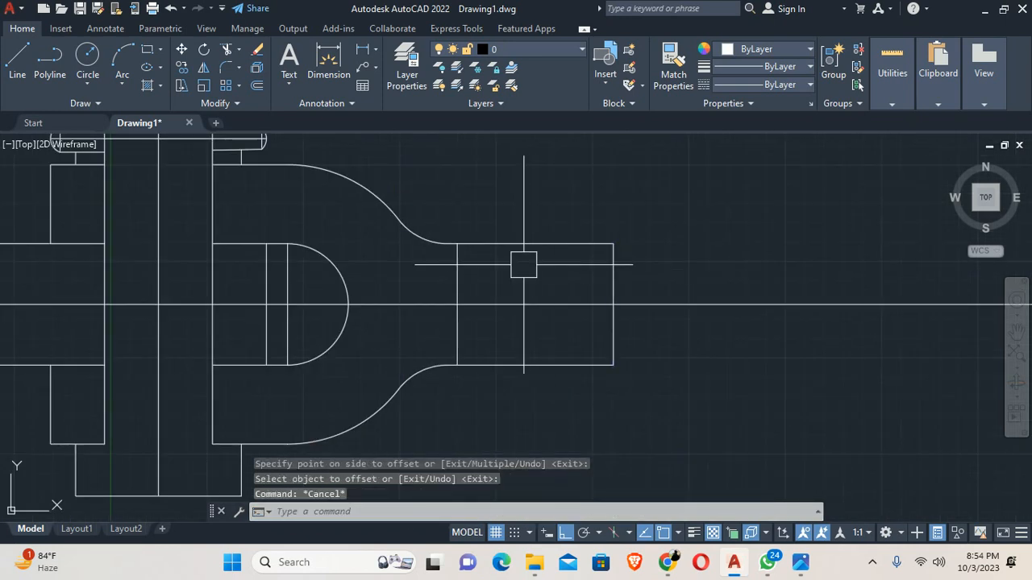
Compare the neck and squared shank in the reference image with the drawing
key("alt+Tab")
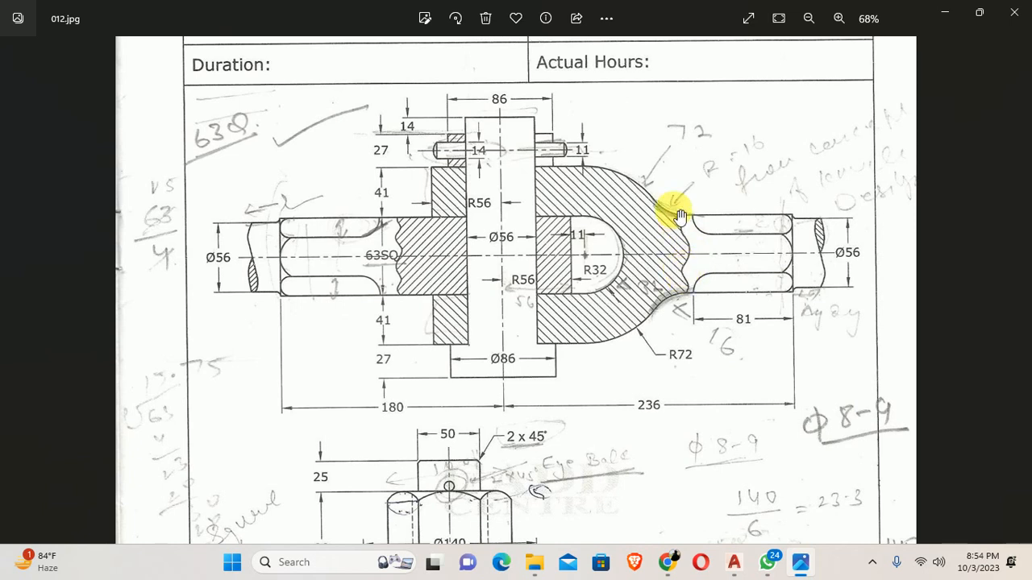
key("alt+Tab")
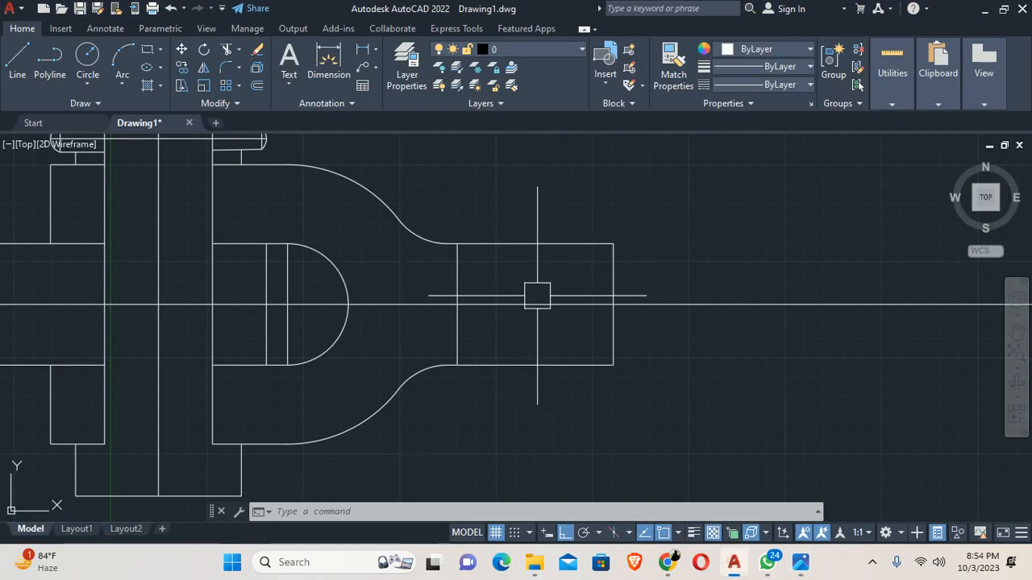
left_click(800, 569)
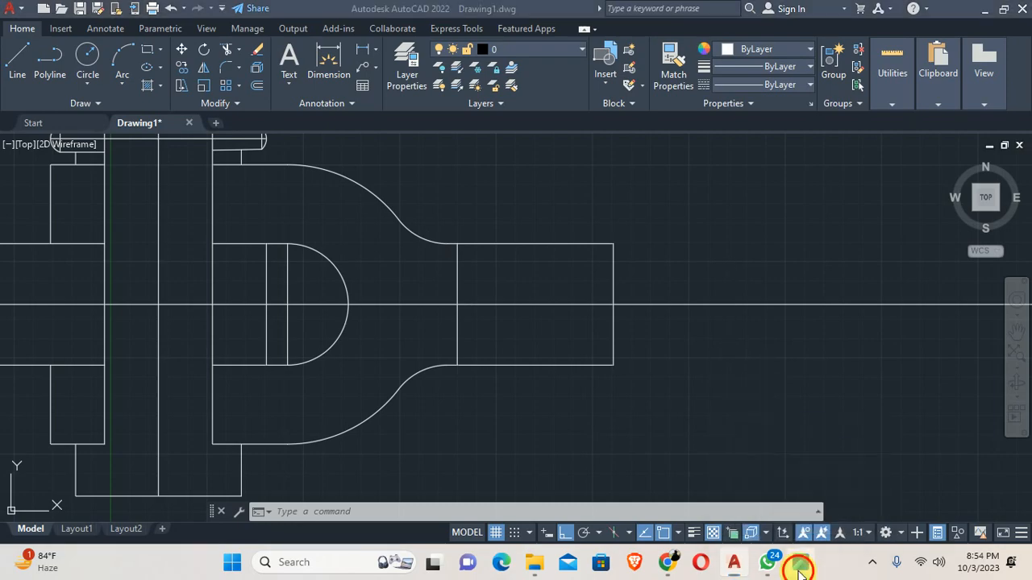
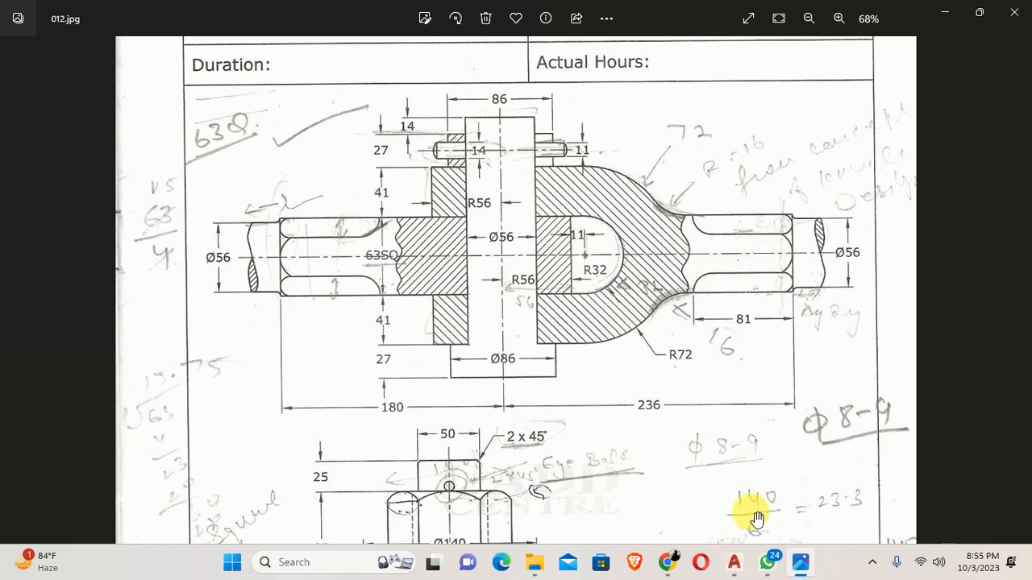
Switch to the web browser and search for images of "hexagon front view" in a new tab
mouse_move(669, 556)
left_click(559, 476)
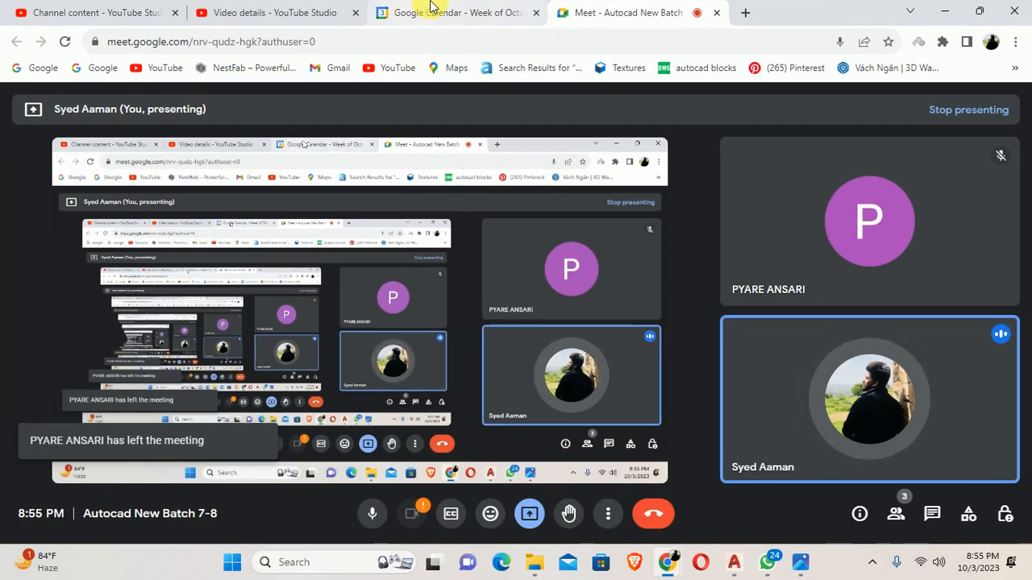
left_click(743, 12)
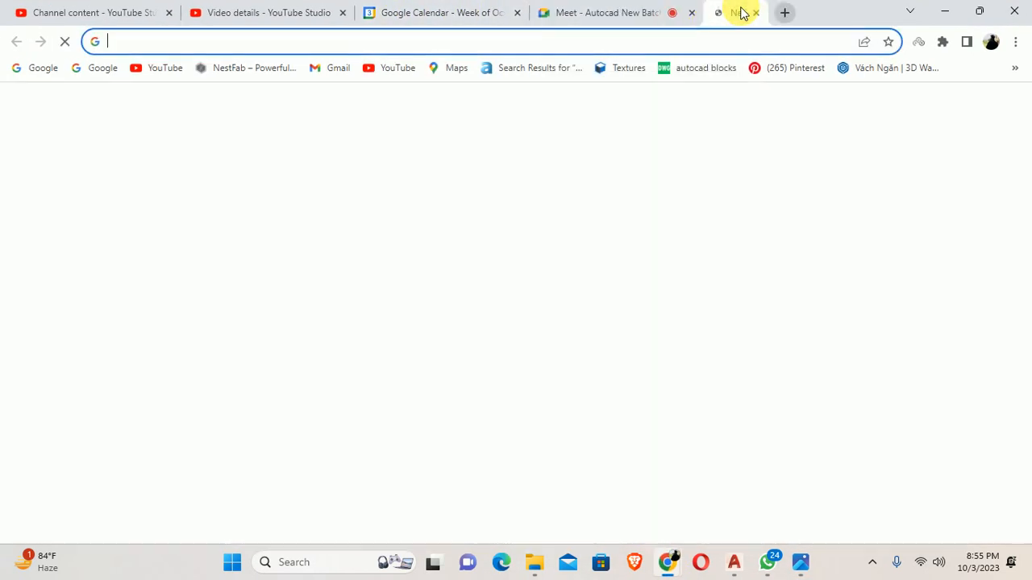
left_click(391, 322)
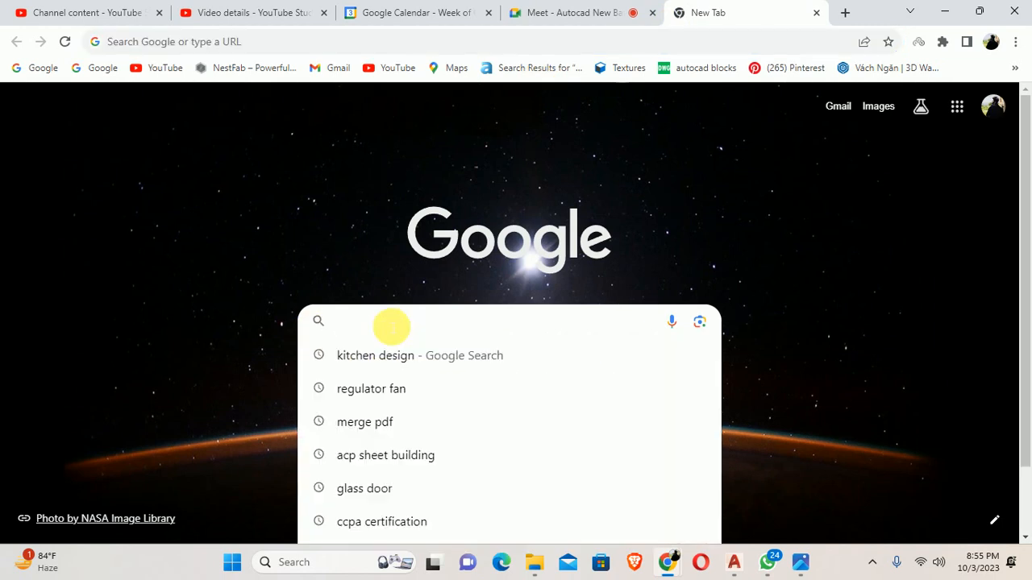
type("hex")
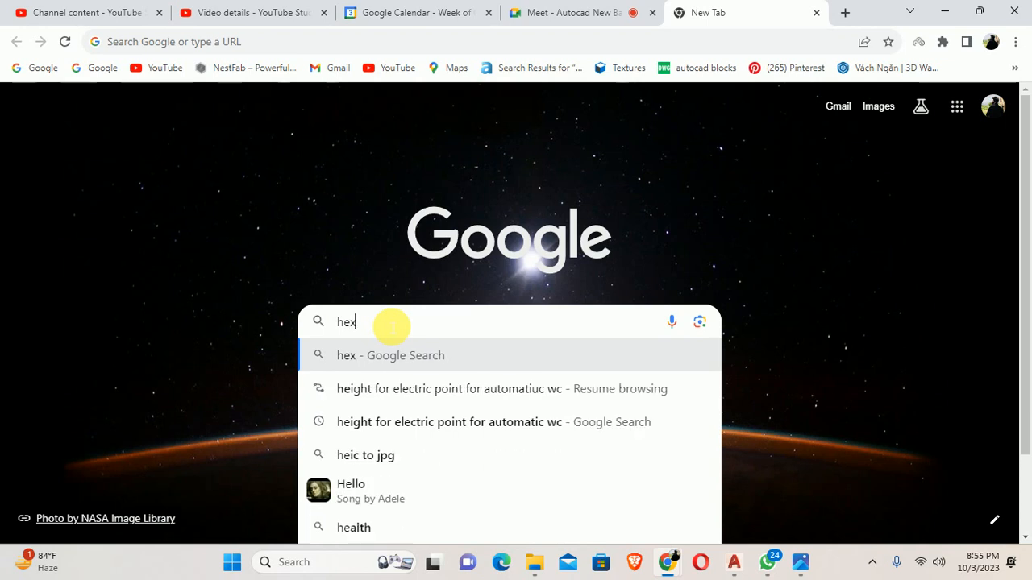
type("gon")
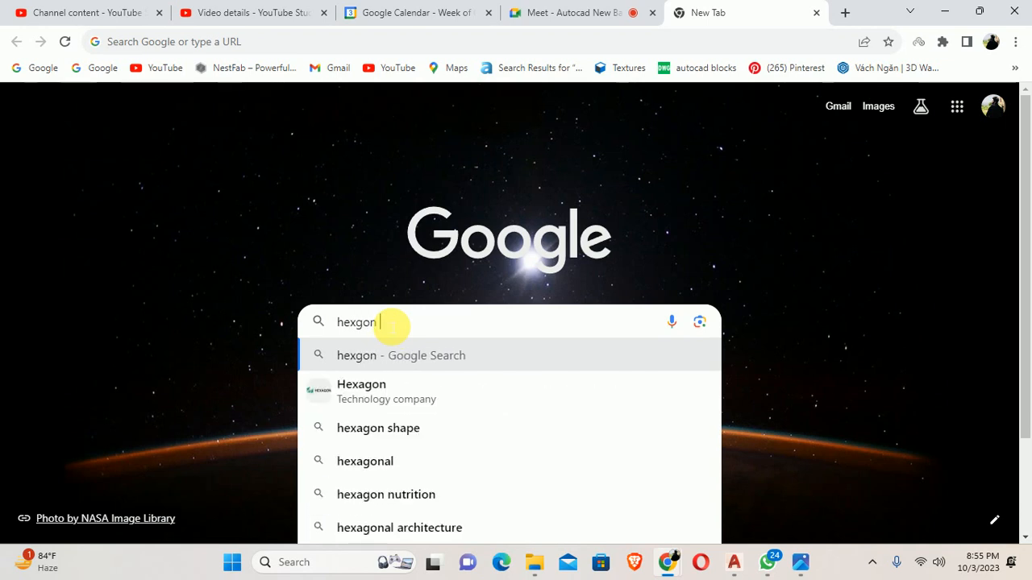
type(" fron")
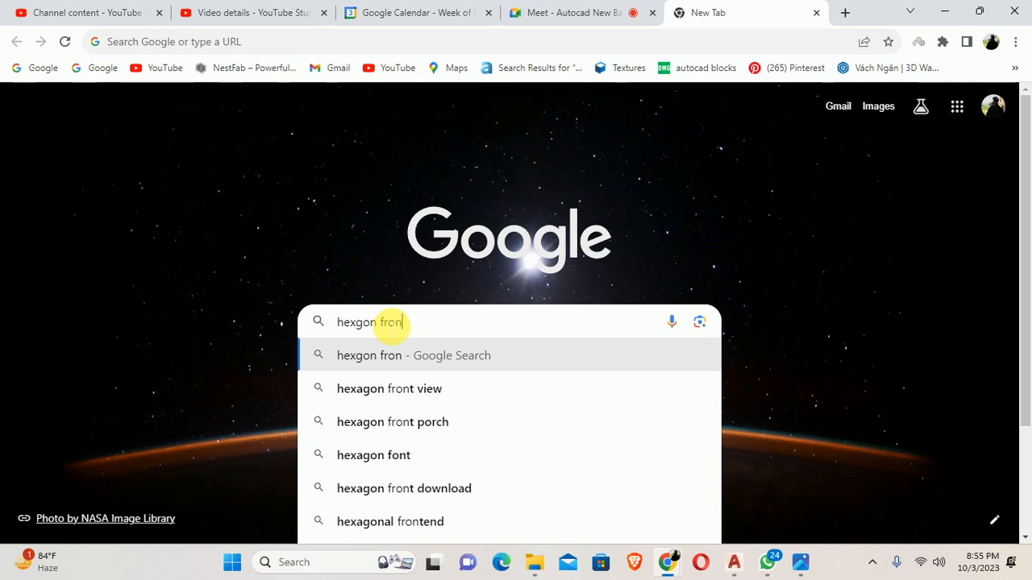
key("Down")
key("Return")
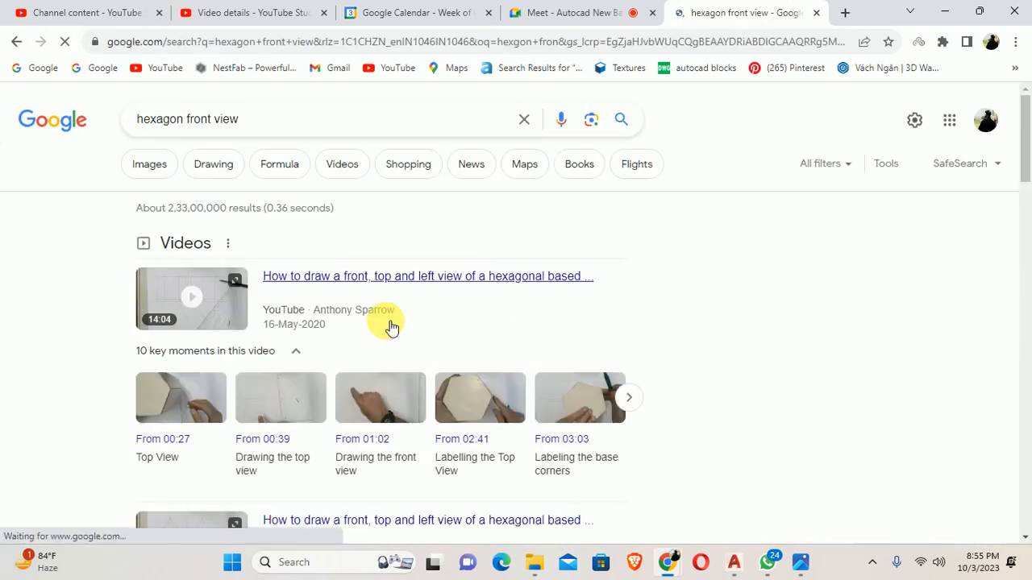
left_click(153, 164)
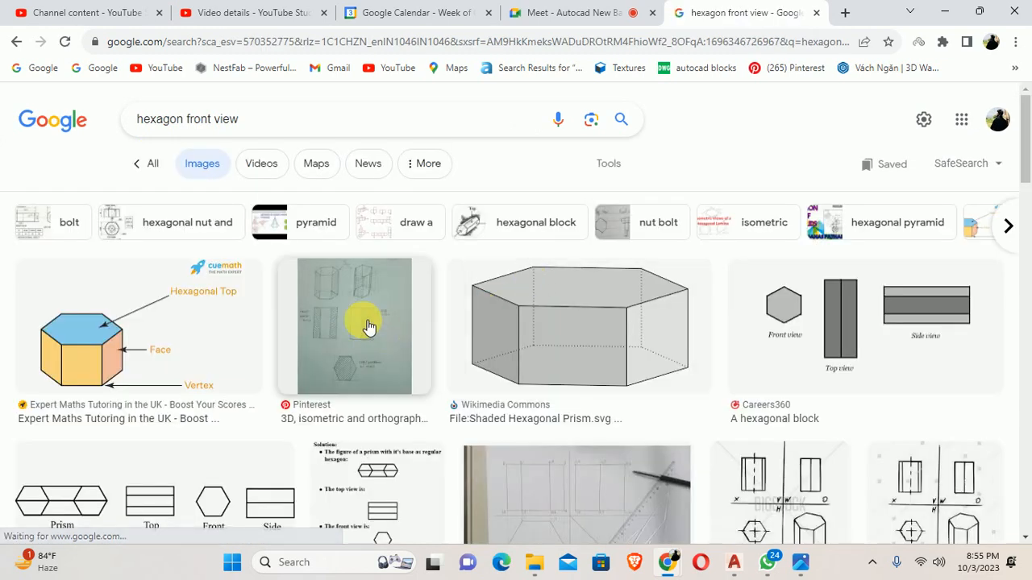
Browse the image results, enlarge the Sarthaks eConnect hexagonal nut drawing, and compare its front view with the shank in 012.jpg
scroll(588, 323, "down", 2)
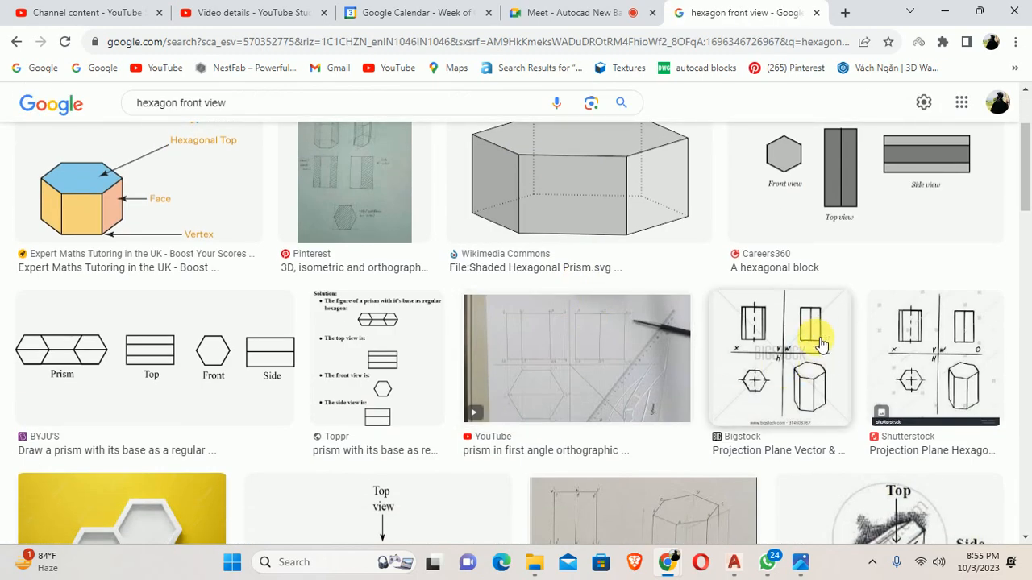
scroll(749, 318, "down", 3)
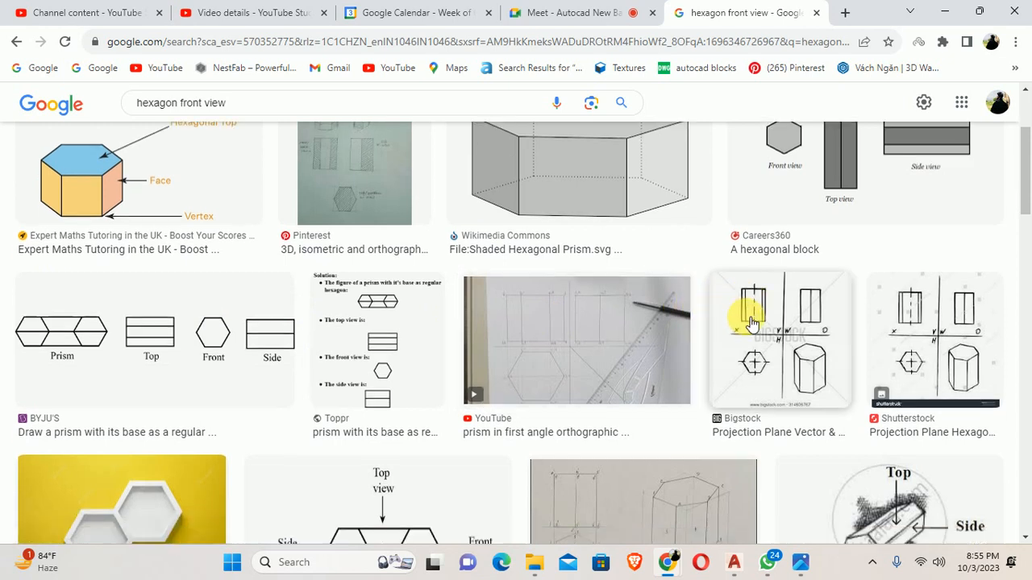
scroll(585, 302, "down", 2)
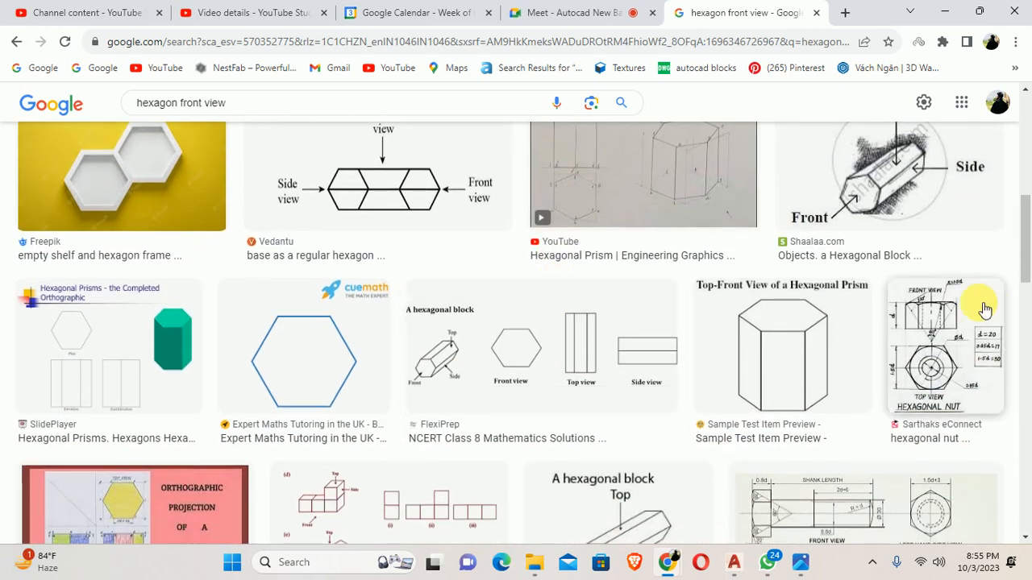
left_click(925, 317)
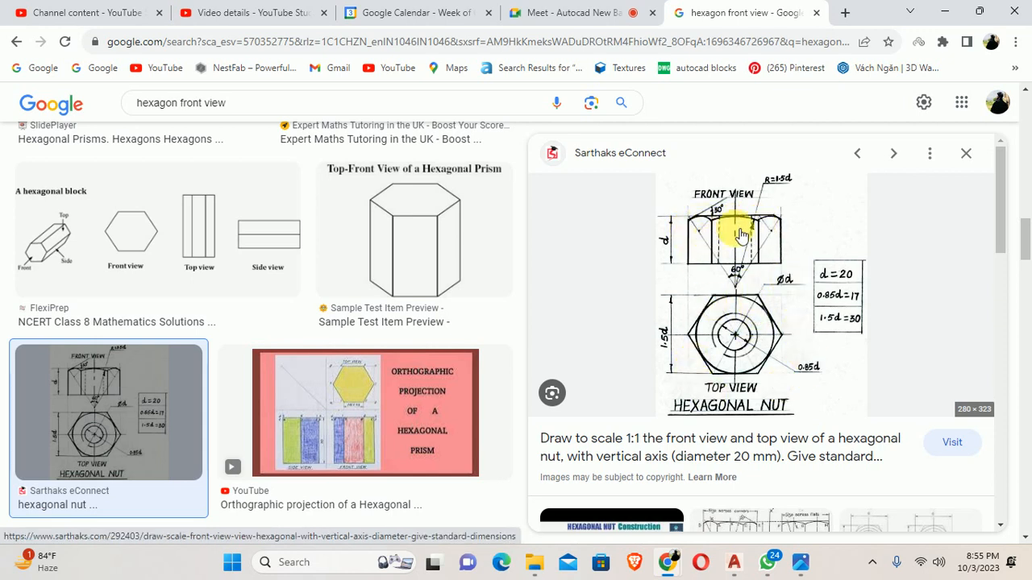
key("alt+Tab")
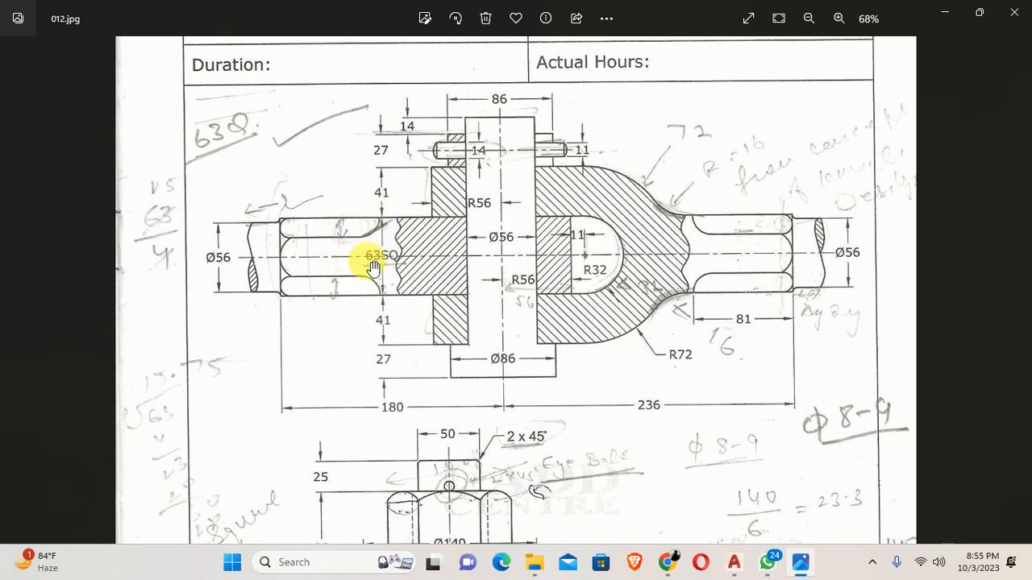
In AutoCAD, draw a six-sided polygon inscribed in a circle, centred on the right shank's end line midpoint with a vertex at its upper corner
key("alt+Tab")
key("alt+Tab")
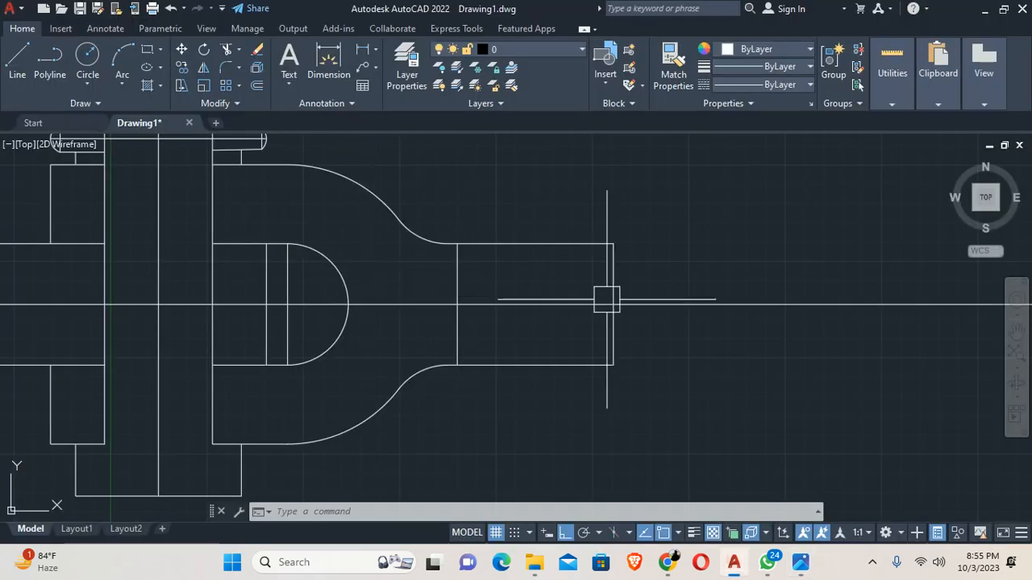
middle_click_drag(604, 298, 233, 297)
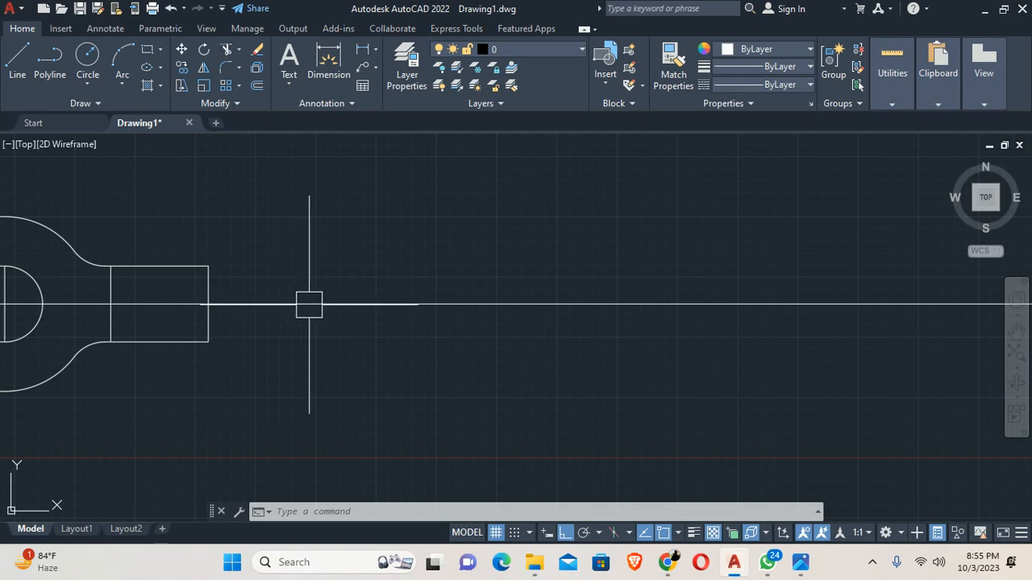
type("pol")
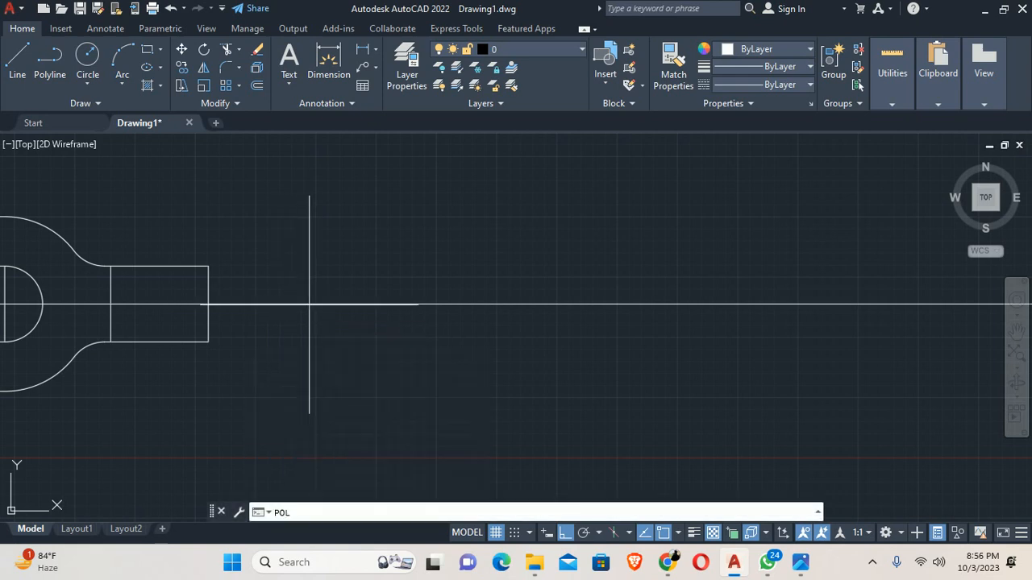
key("Return")
middle_click_drag(188, 307, 226, 329)
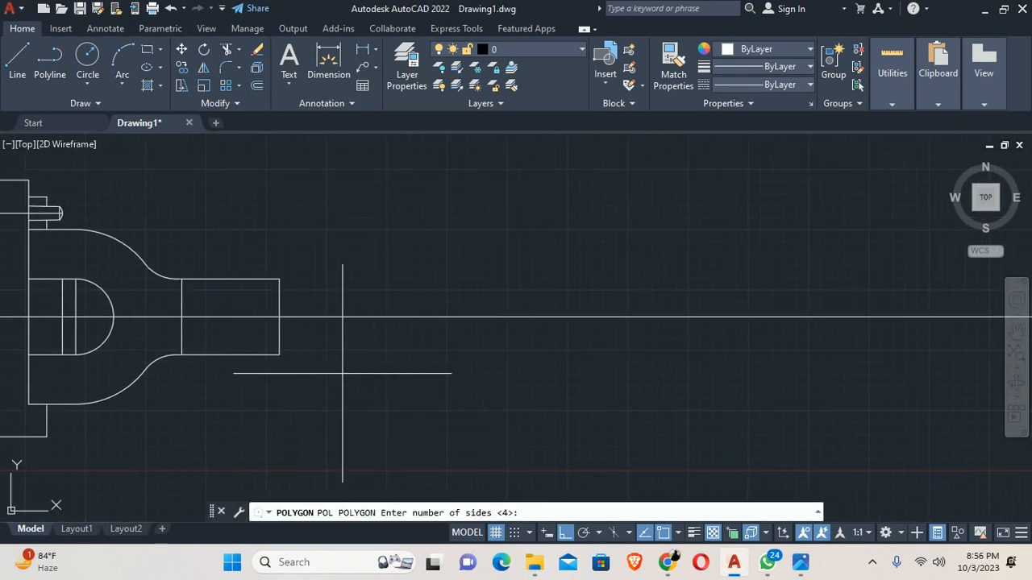
type("6")
key("Return")
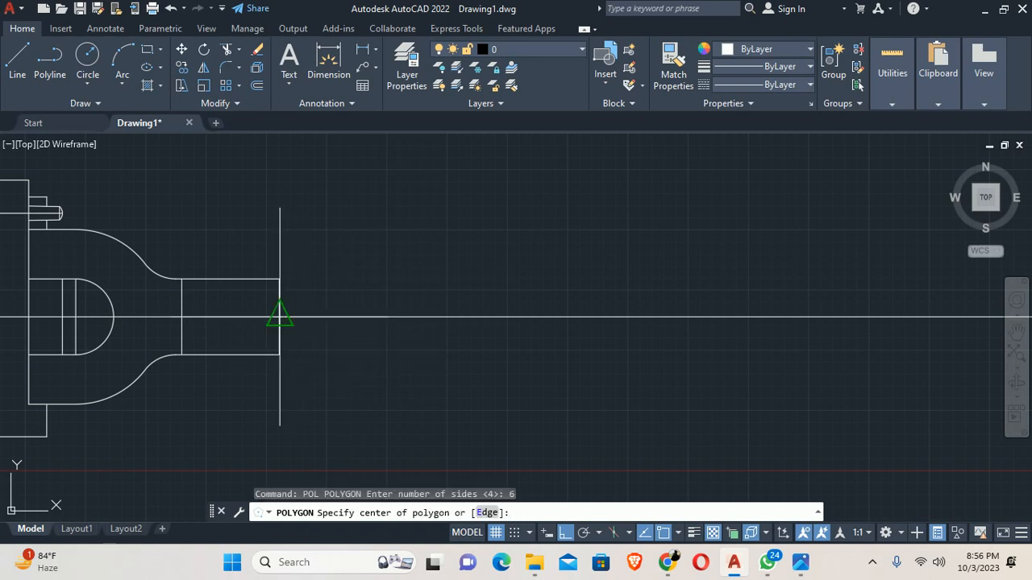
left_click(280, 316)
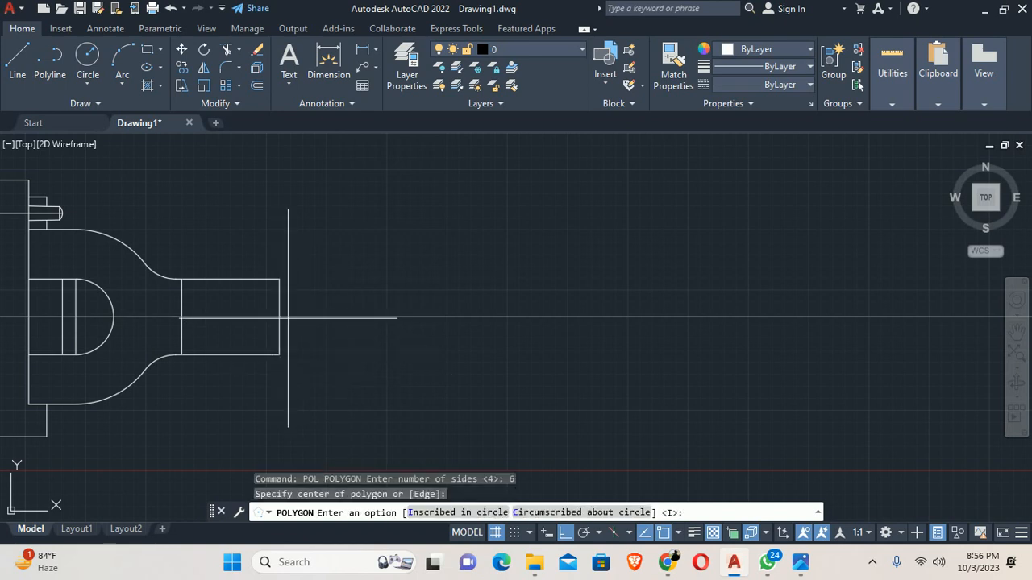
left_click(447, 513)
scroll(265, 288, "down", 3)
scroll(323, 299, "up", 5)
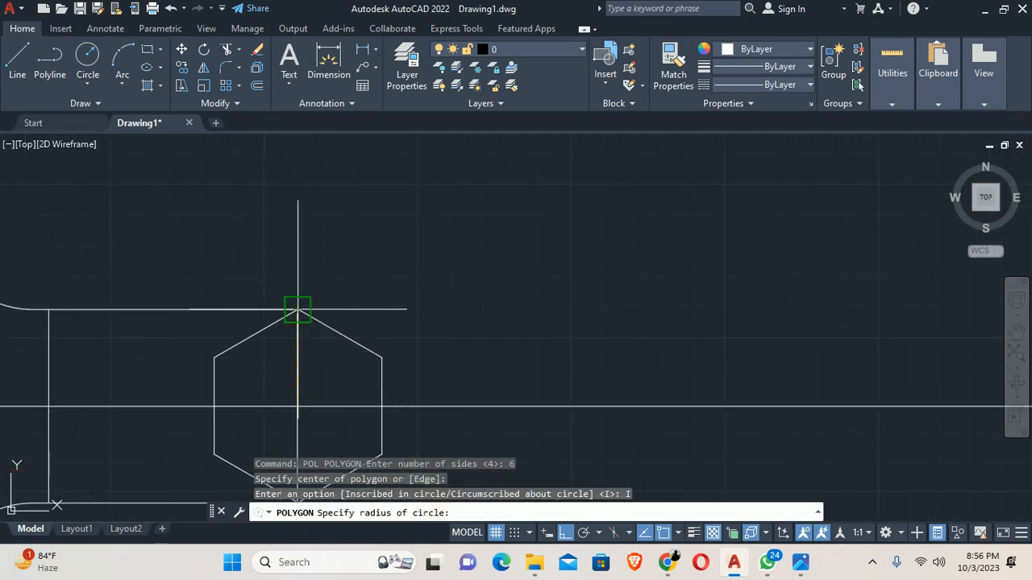
key("Escape")
Move the hexagon away from the right shank's end line, using a base point picked above and beside it
scroll(347, 355, "down", 4)
scroll(426, 276, "up", 2)
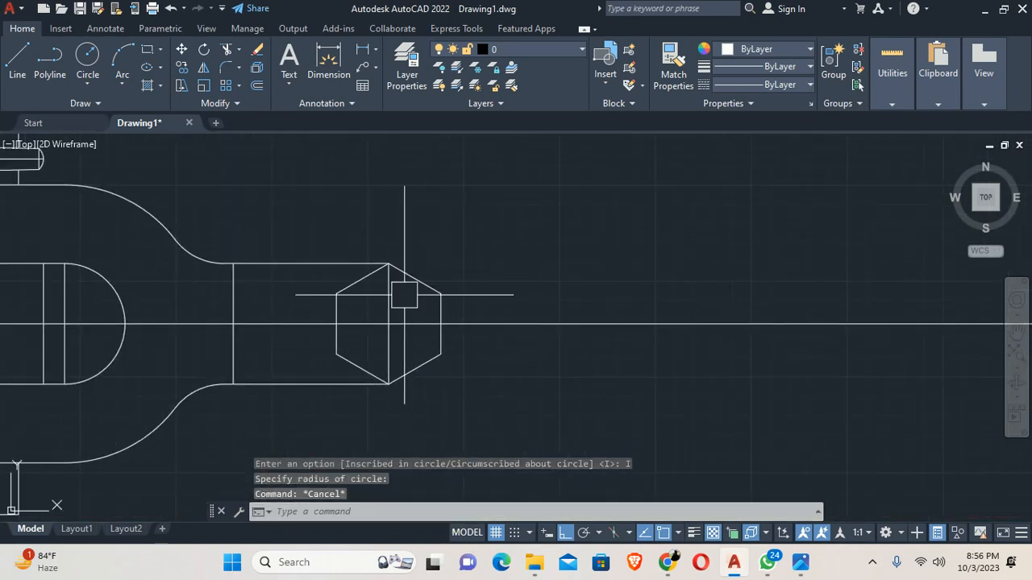
scroll(230, 322, "down", 4)
scroll(186, 301, "up", 2)
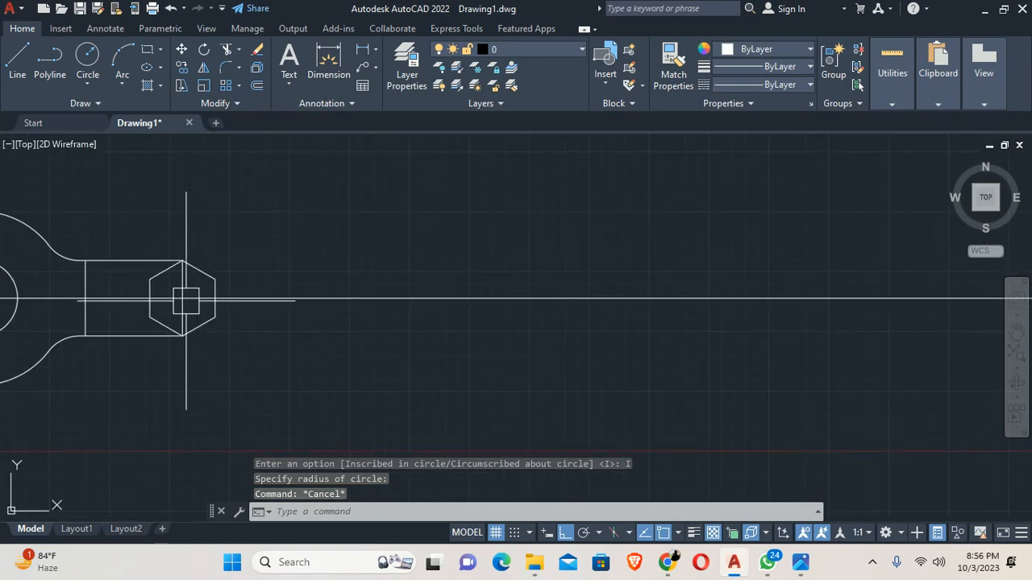
type("m")
key("Return")
left_click(240, 244)
left_click(208, 272)
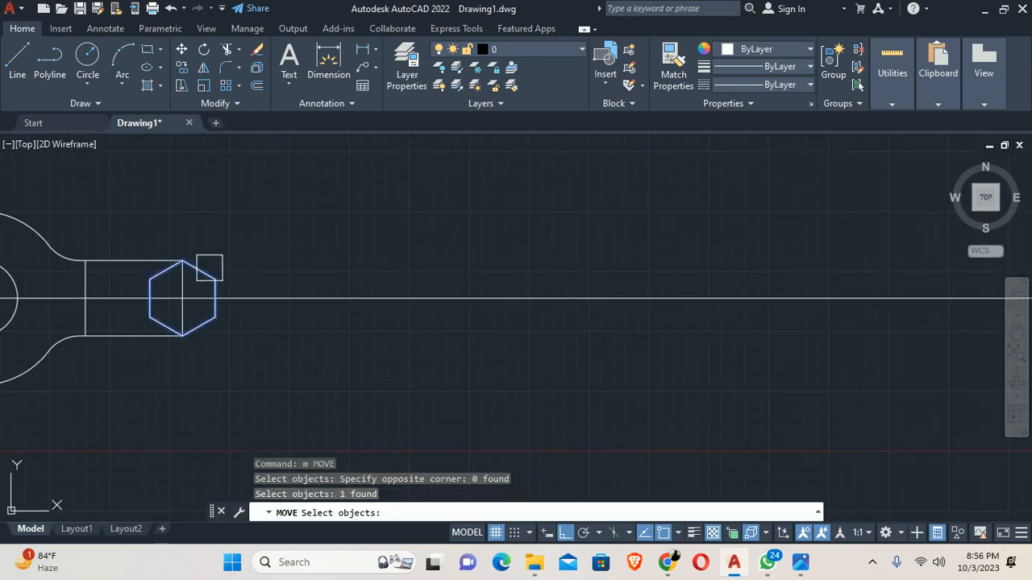
key("Return")
left_click(235, 207)
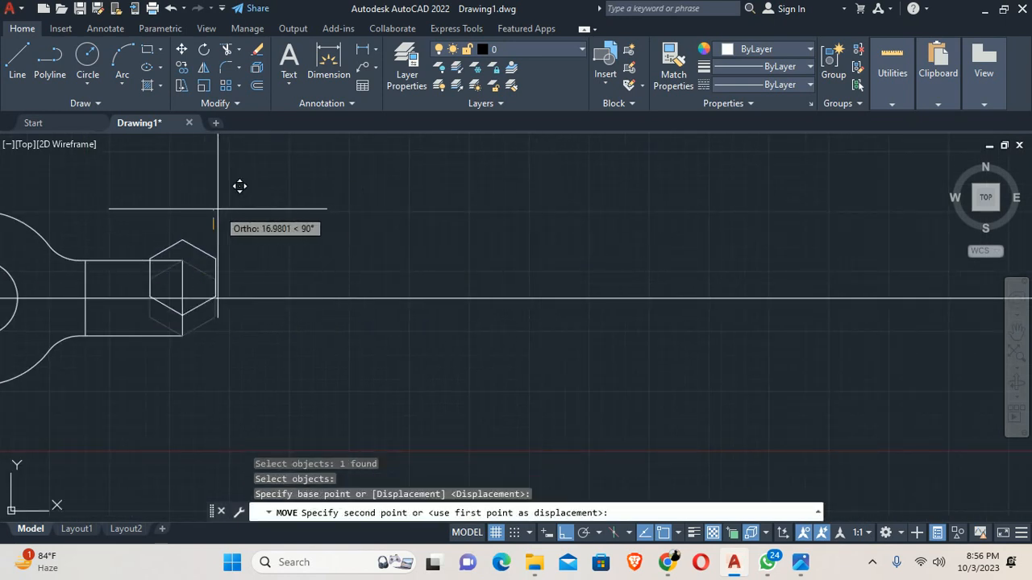
Move the hexagon rightward along the centre line, clear of the shank's right end
left_click(326, 216)
key("Escape")
key("Escape")
scroll(202, 295, "up", 2)
middle_click_drag(202, 295, 299, 283)
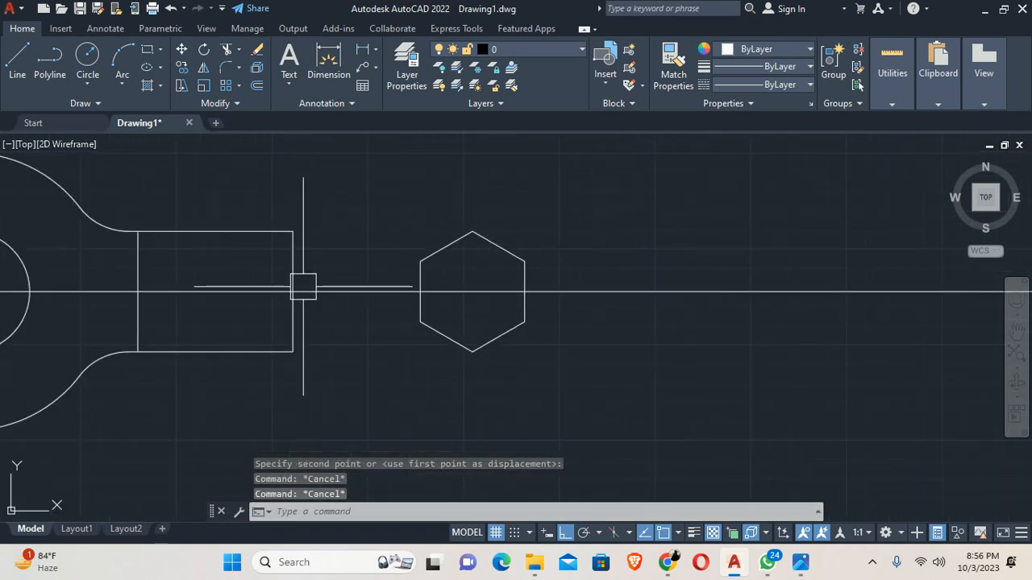
Draw two horizontal projection lines from the hexagon's left vertices to the vertical line where the shank begins
type("l")
key("Return")
left_click(420, 260)
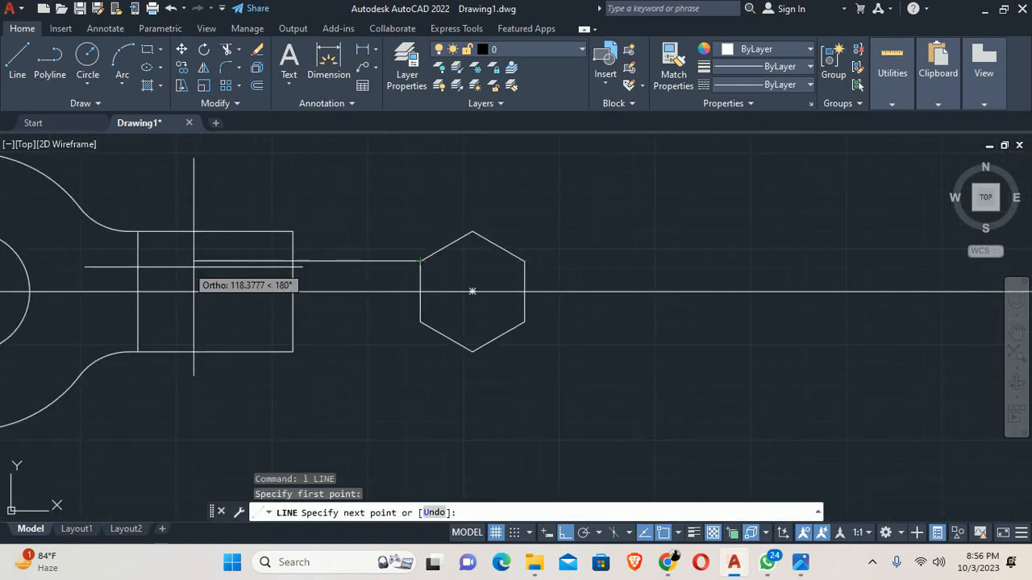
left_click(138, 261)
key("Escape")
key("Return")
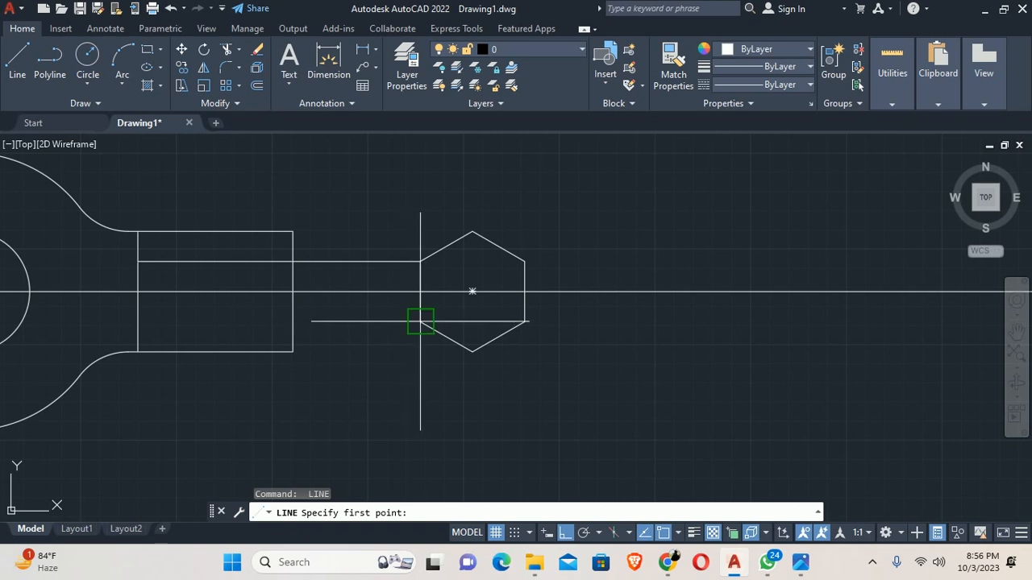
left_click(420, 321)
left_click(138, 322)
key("Escape")
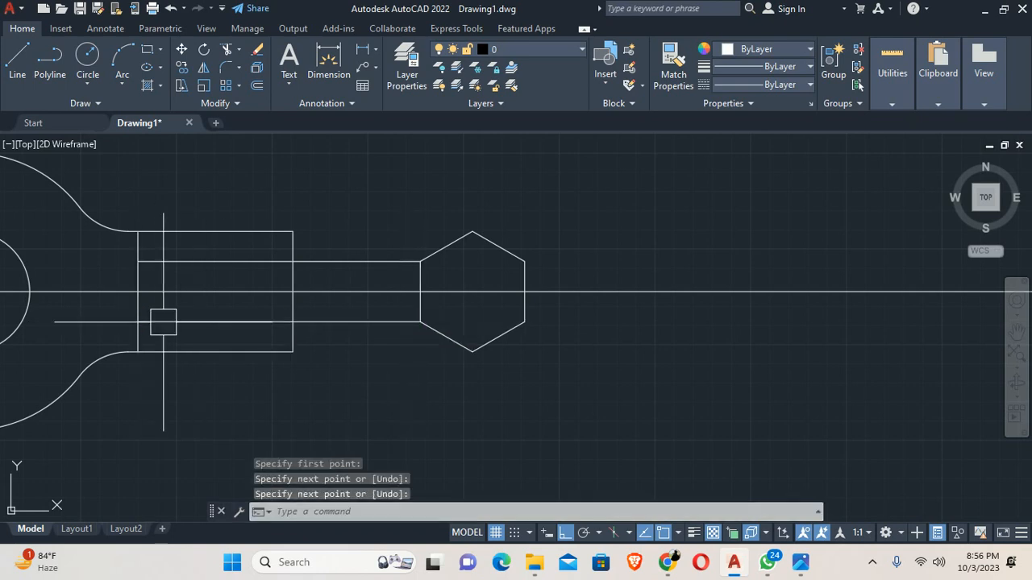
key("Escape")
Trim both projection lines between the shank's right end and the hexagon
type("tr")
key("Return")
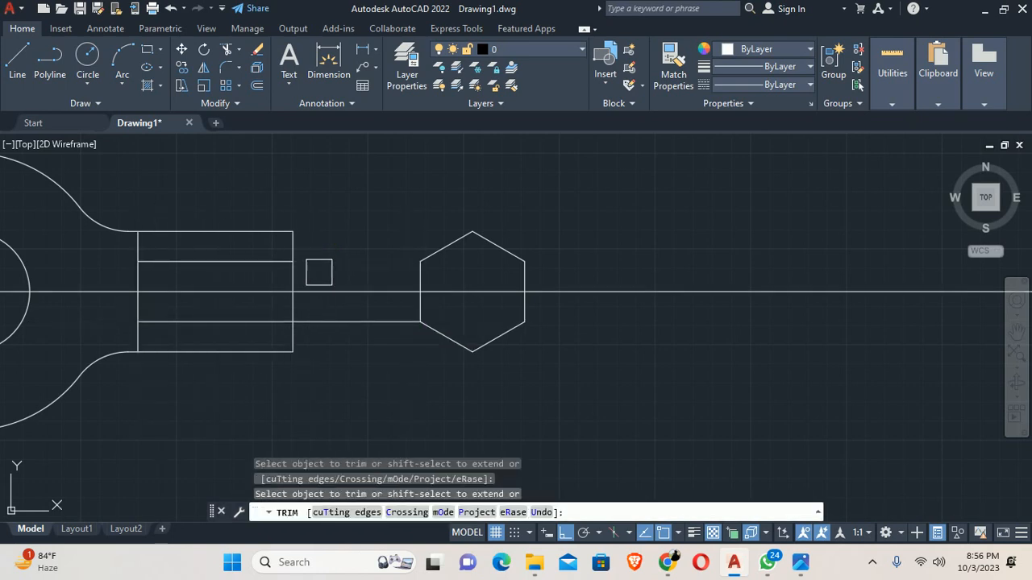
key("Escape")
middle_click_drag(311, 332, 392, 366)
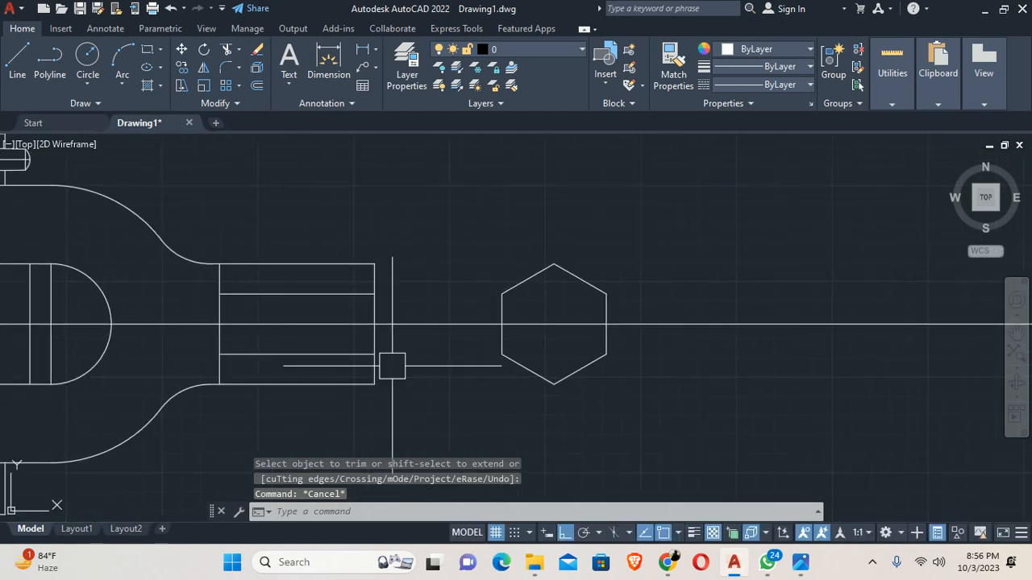
key("alt+Tab")
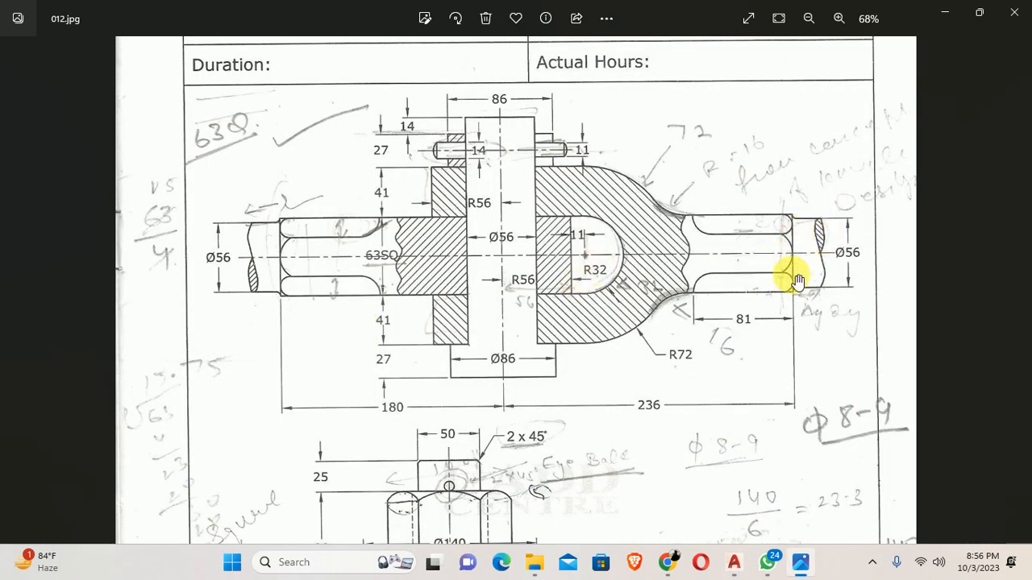
key("alt+Tab")
type("o")
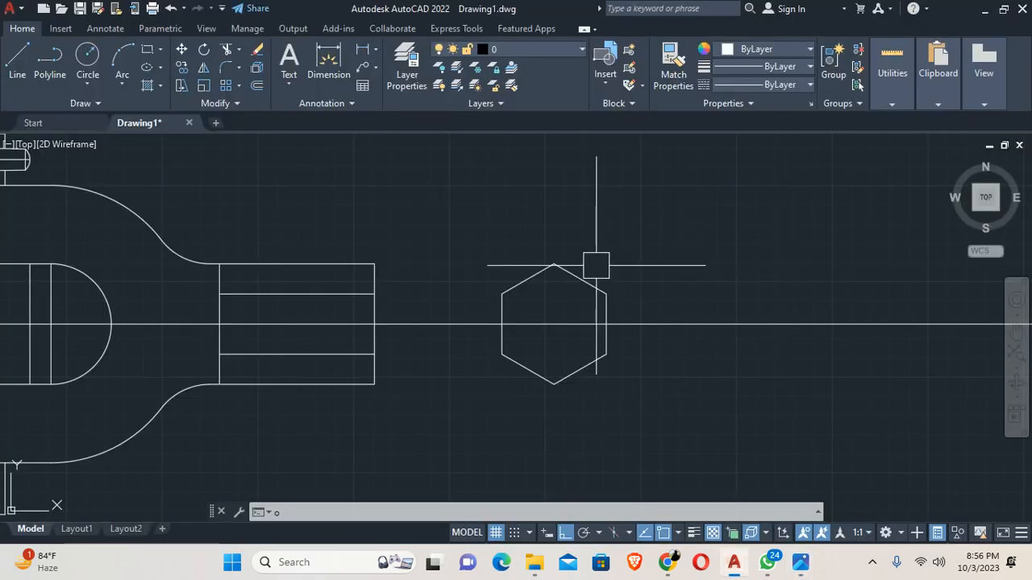
key("Return")
scroll(387, 287, "up", 4)
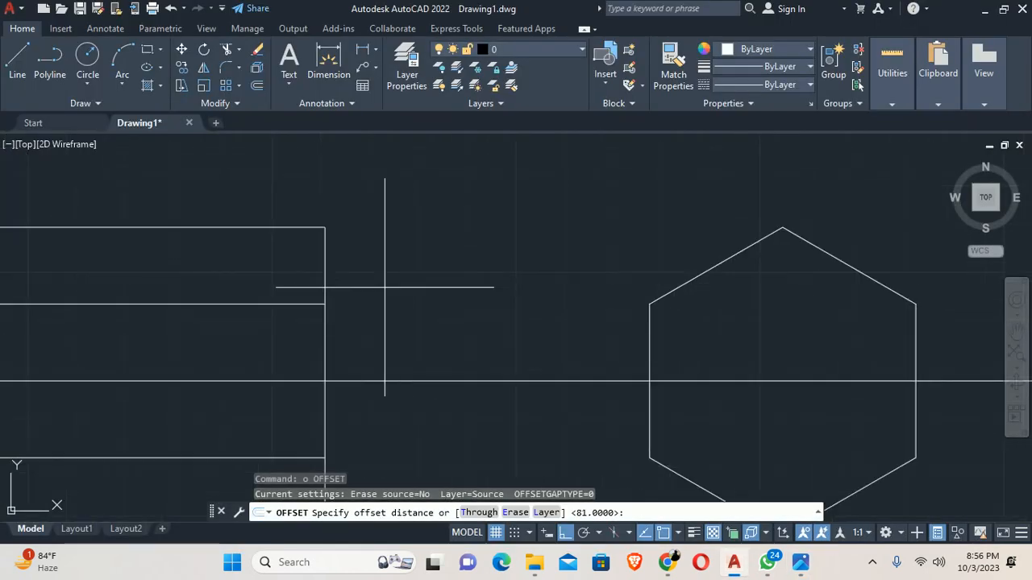
key("Return")
scroll(356, 293, "up", 2)
left_click(299, 267)
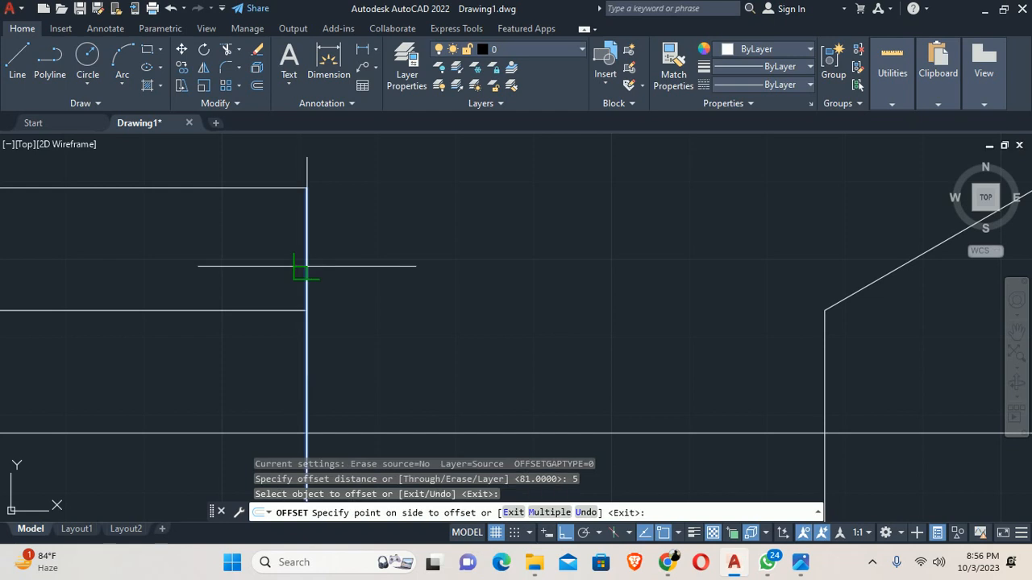
scroll(166, 290, "down", 2)
key("Escape")
scroll(294, 309, "down", 1)
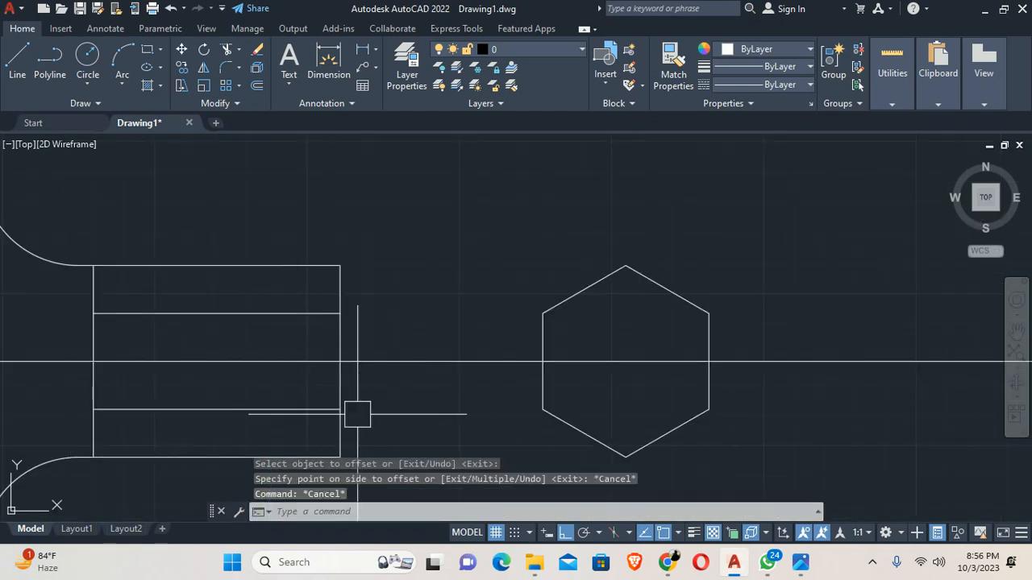
Check the shank end in the reference drawing 012.jpg and measure the spacing between the shank's upper edge and upper inner line
key("alt+Tab")
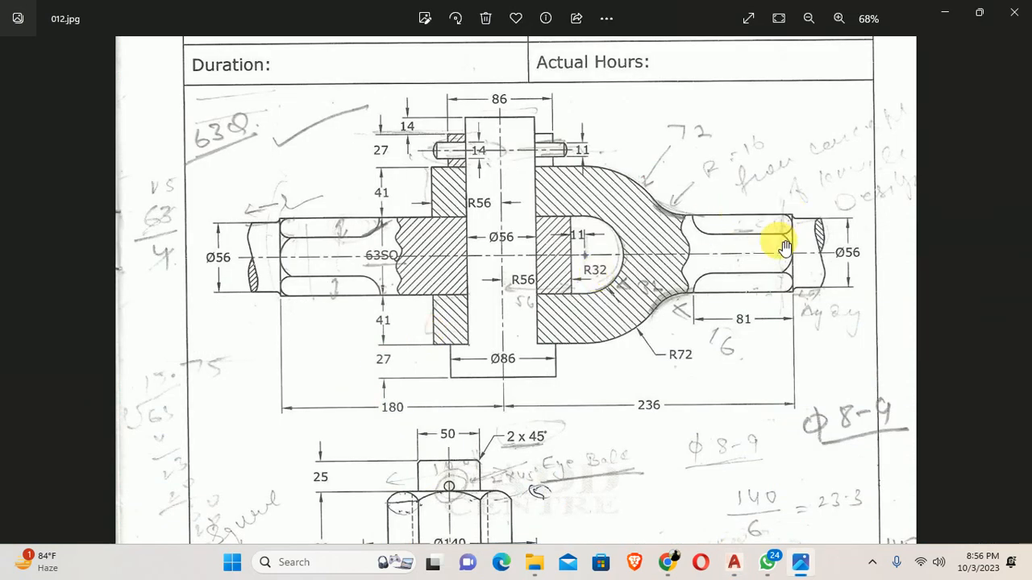
key("alt+Tab")
scroll(290, 290, "up", 3)
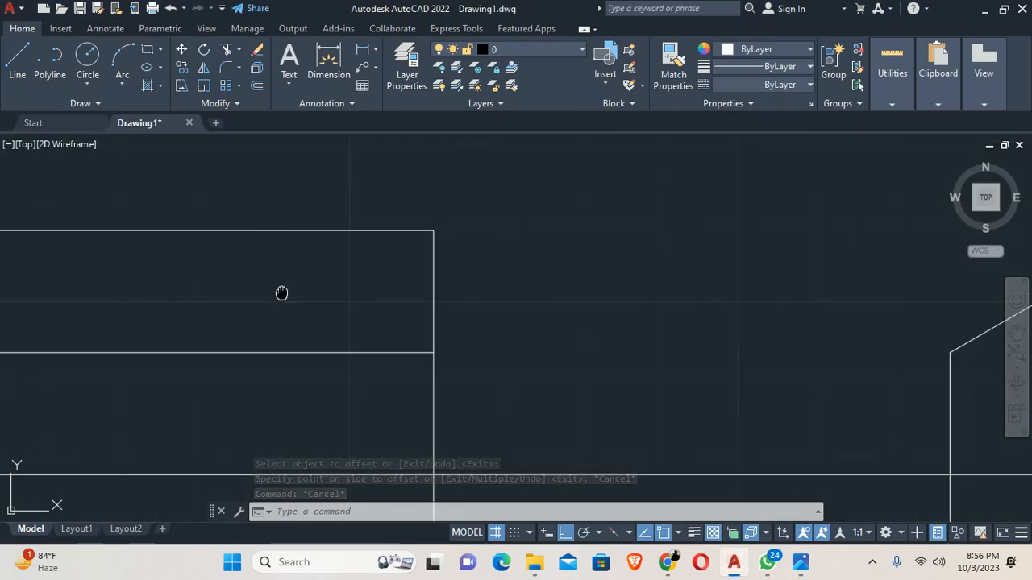
type("dli")
key("Return")
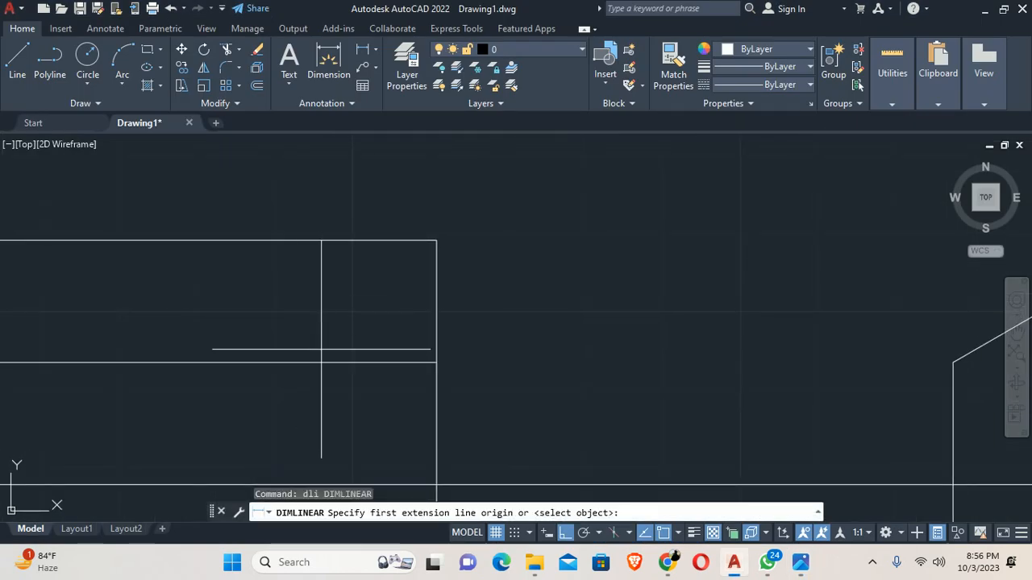
left_click(317, 362)
key("Escape")
key("Return")
left_click(436, 240)
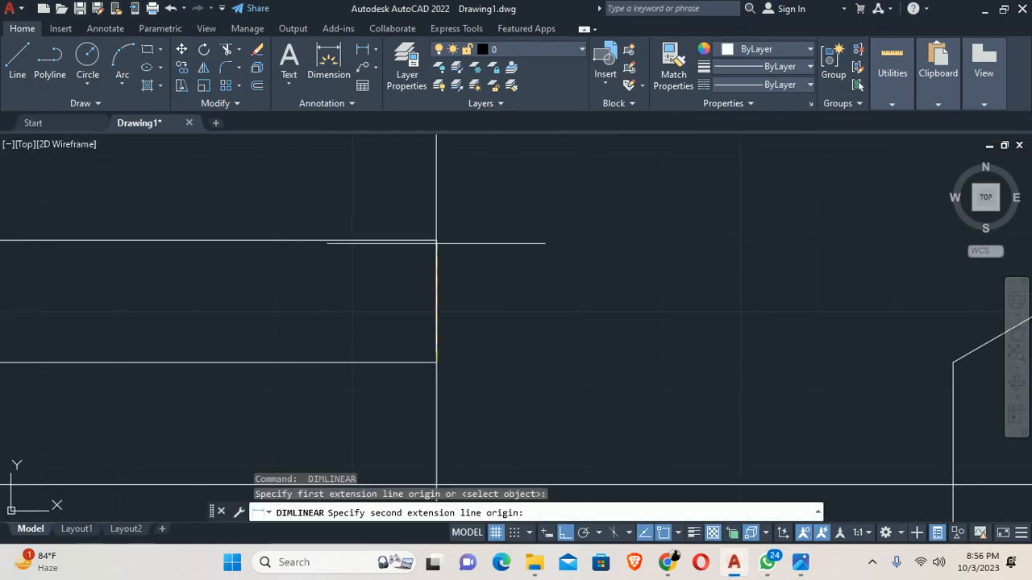
left_click(436, 362)
key("Escape")
key("Escape")
Try a 15-unit inward offset of the shank's right end line and erase the copy
type("o")
key("Return")
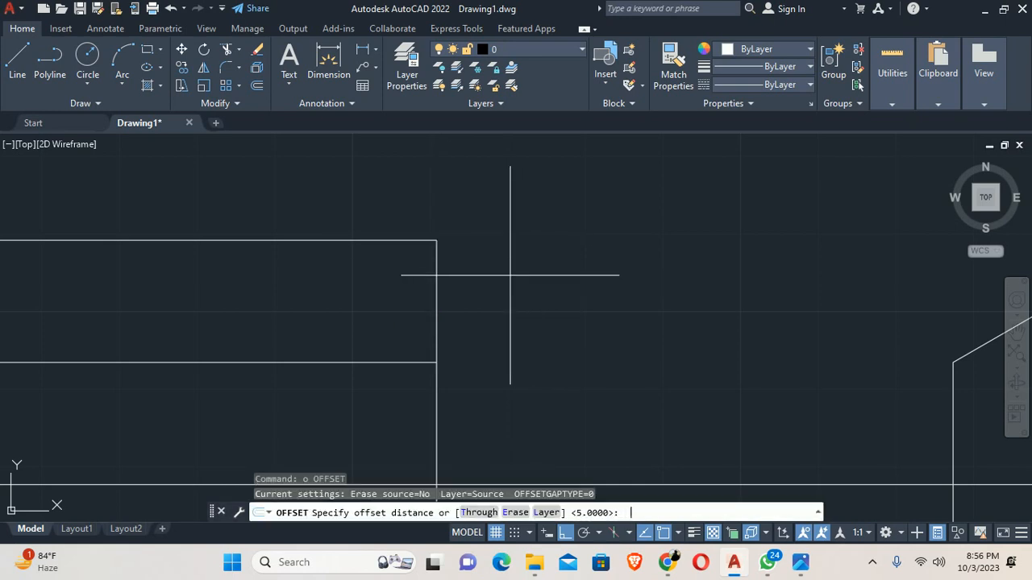
key("Return")
left_click(436, 295)
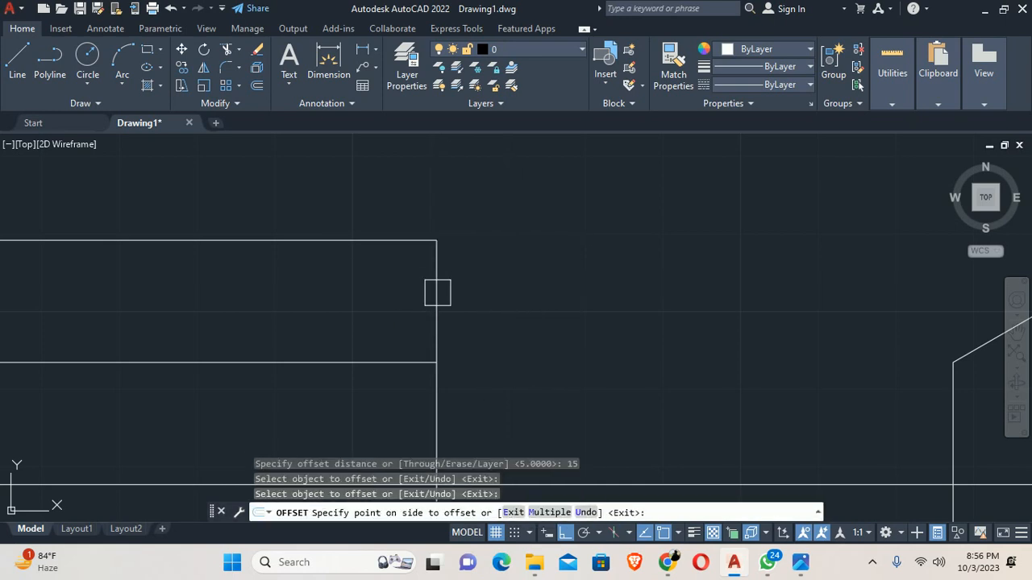
left_click(357, 295)
key("Escape")
scroll(363, 300, "down", 4)
scroll(363, 300, "down", 2)
scroll(423, 280, "up", 4)
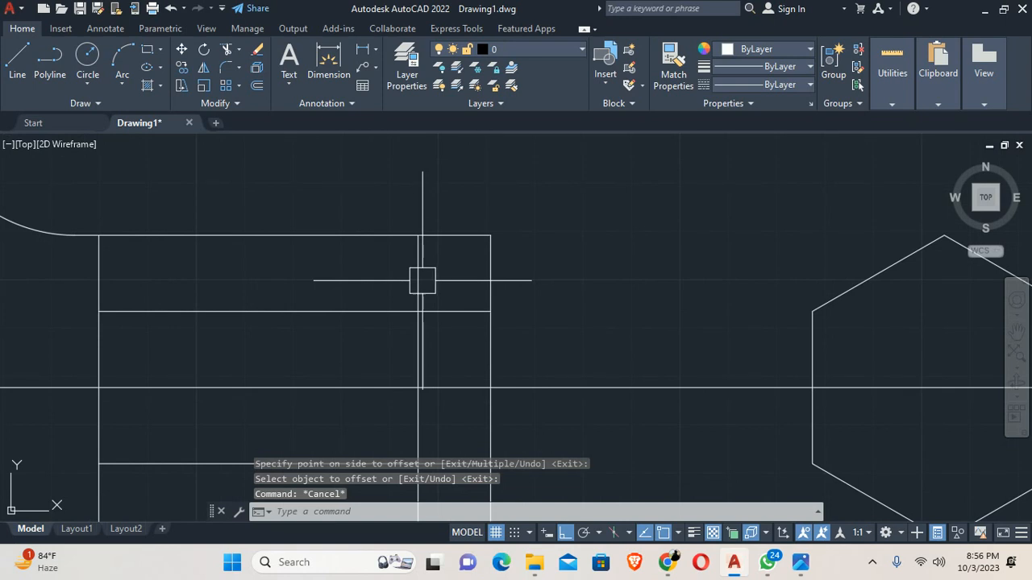
left_click(419, 270)
key("Delete")
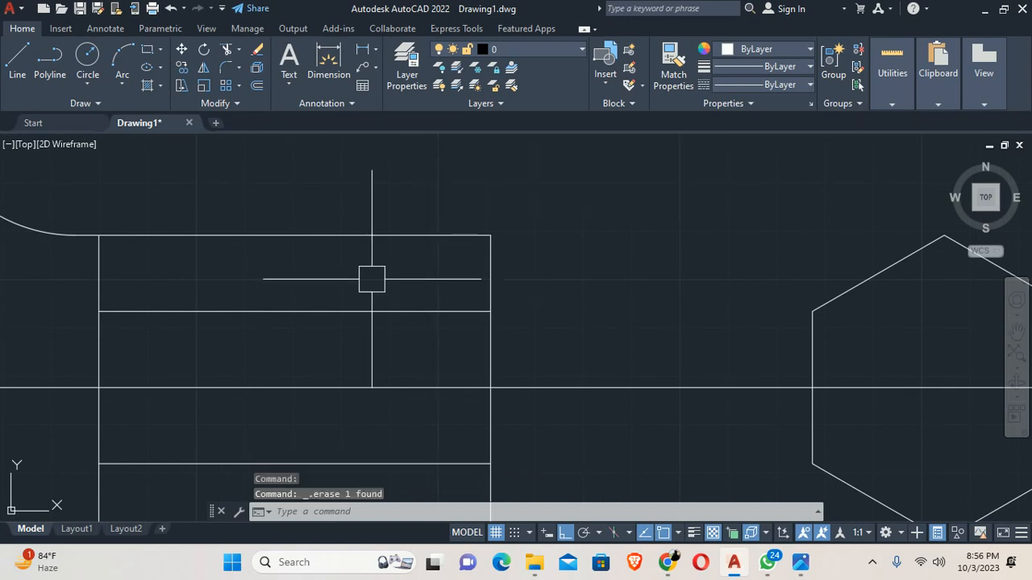
Offset the shank's right end line 10 units inward
type("o")
key("Return")
type("10")
key("Return")
left_click(486, 274)
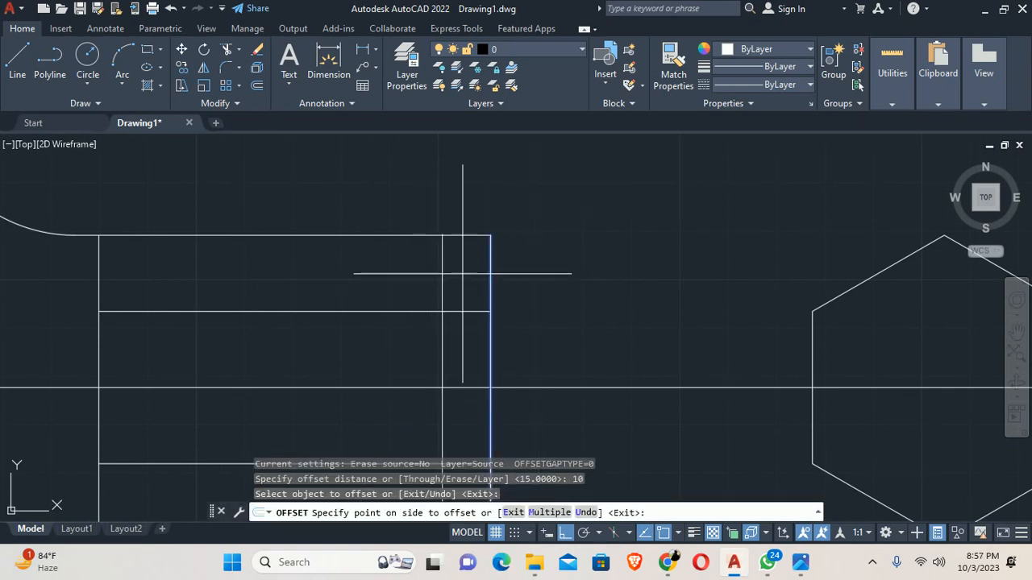
left_click(455, 278)
key("Escape")
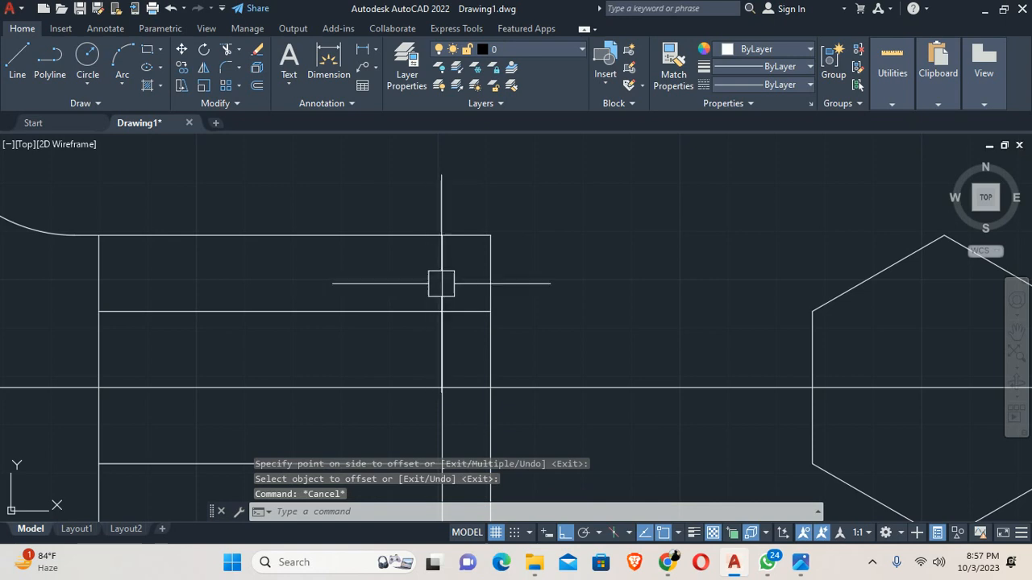
Try an arc from the 10-unit offset line's upper end through the midpoint of the end face's upper segment, and erase the offset line
type("a")
key("Return")
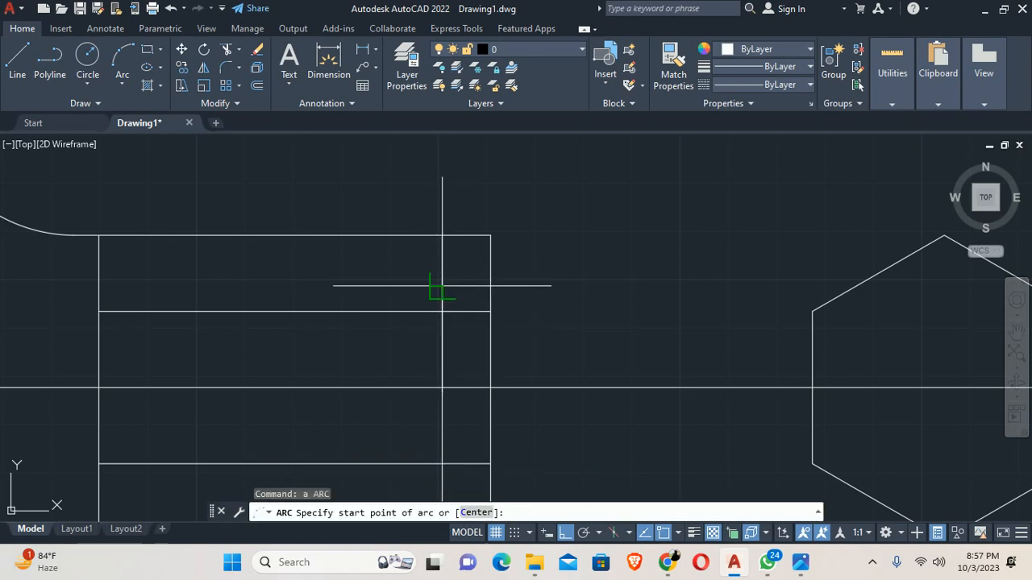
left_click(442, 234)
scroll(459, 257, "up", 4)
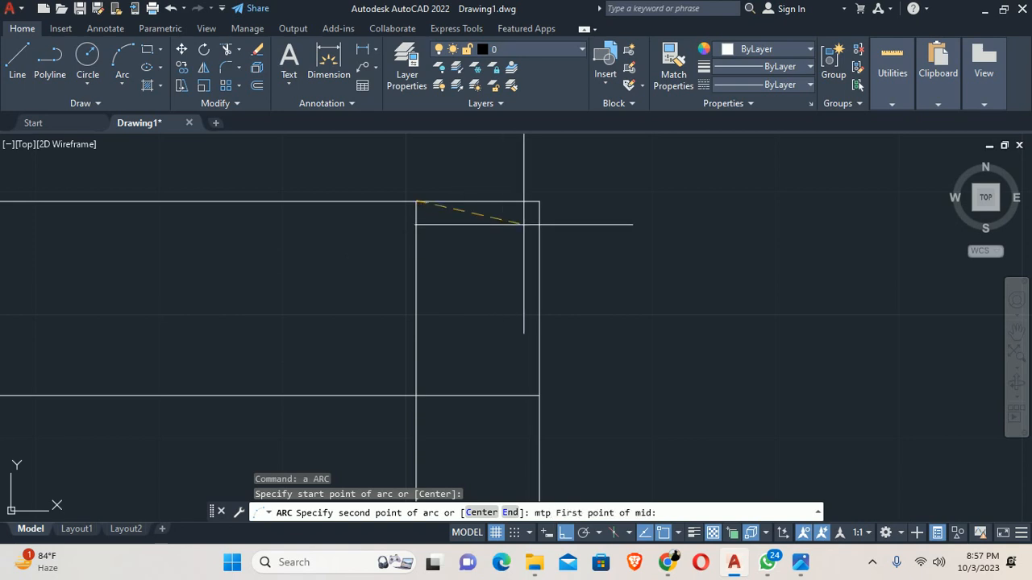
left_click(539, 202)
left_click(539, 395)
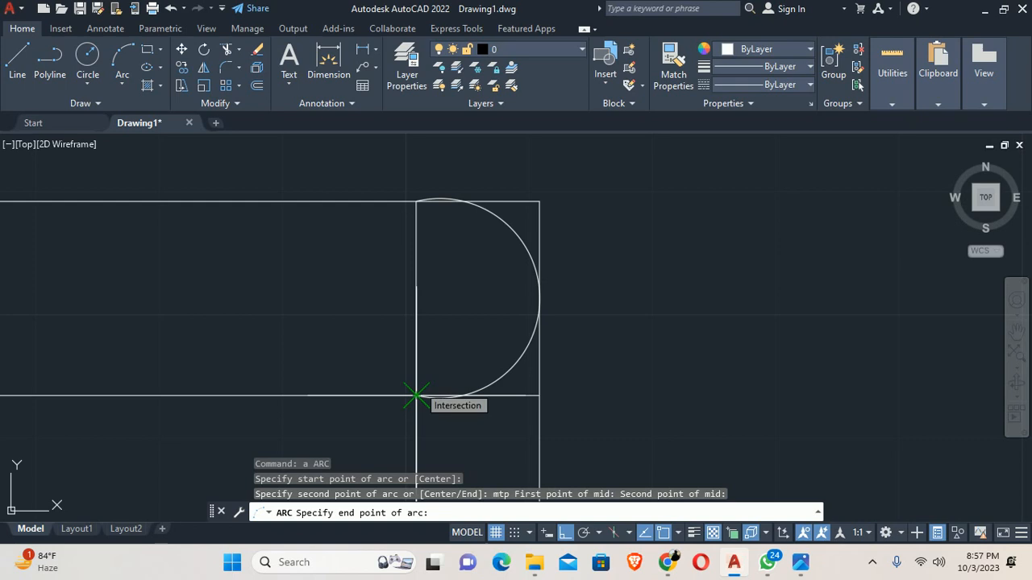
key("Escape")
key("Escape")
scroll(478, 324, "down", 3)
left_click(458, 316)
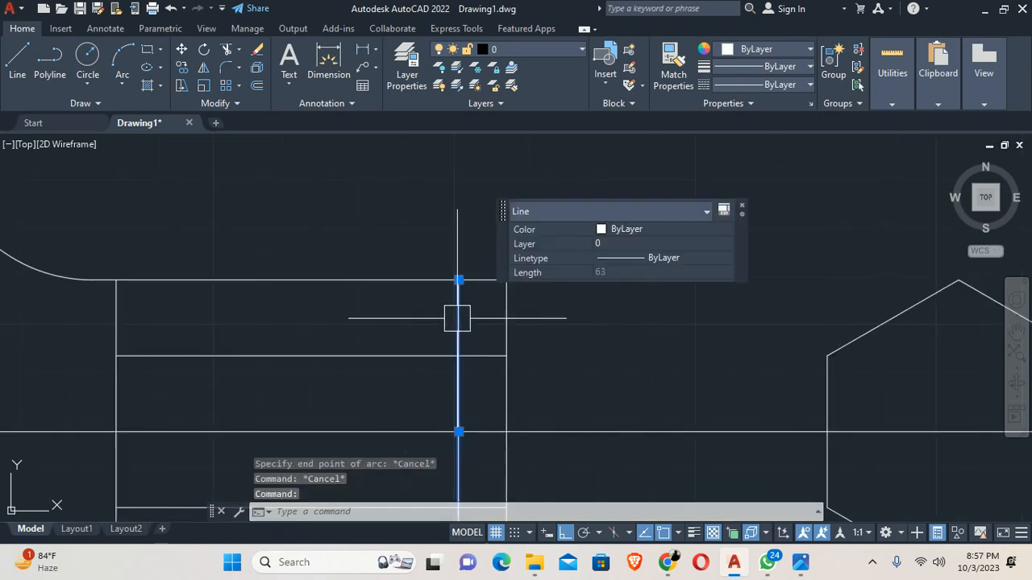
key("Delete")
Offset the shank's right end line inward by the picked distance between the upper edge and the upper inner line
type("o")
key("Return")
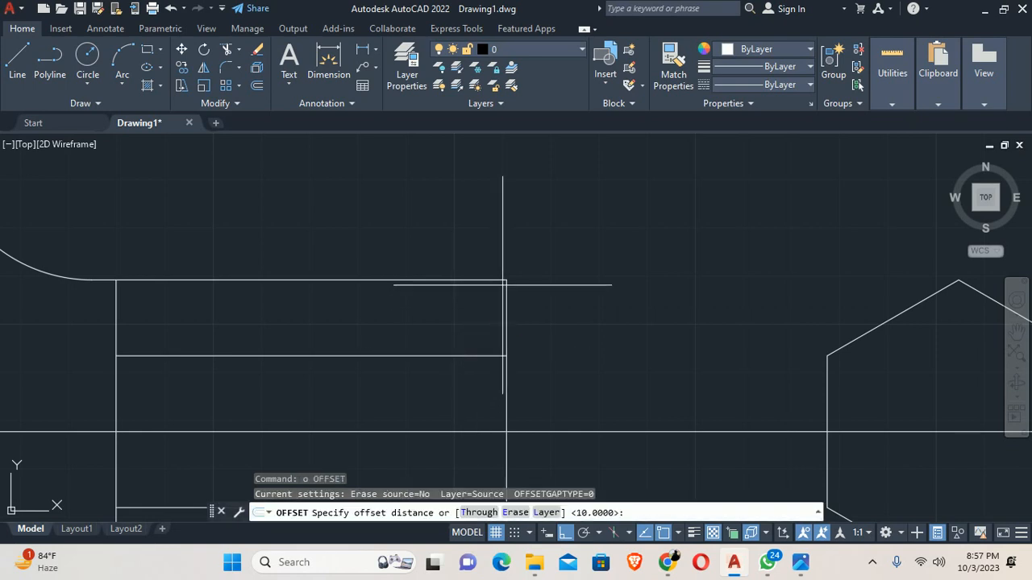
left_click(504, 354)
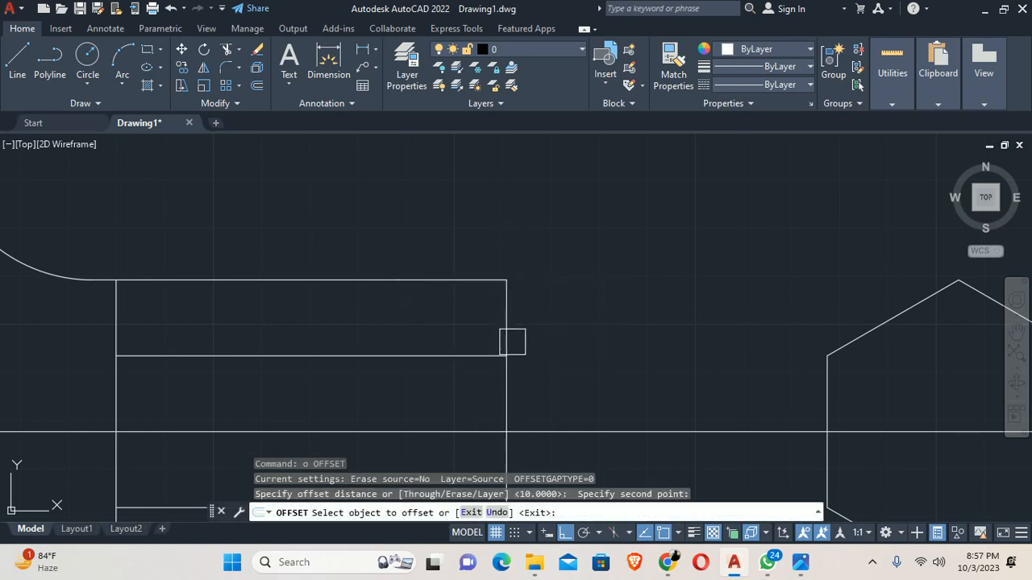
left_click(512, 342)
left_click(441, 315)
key("Escape")
key("Escape")
key("Escape")
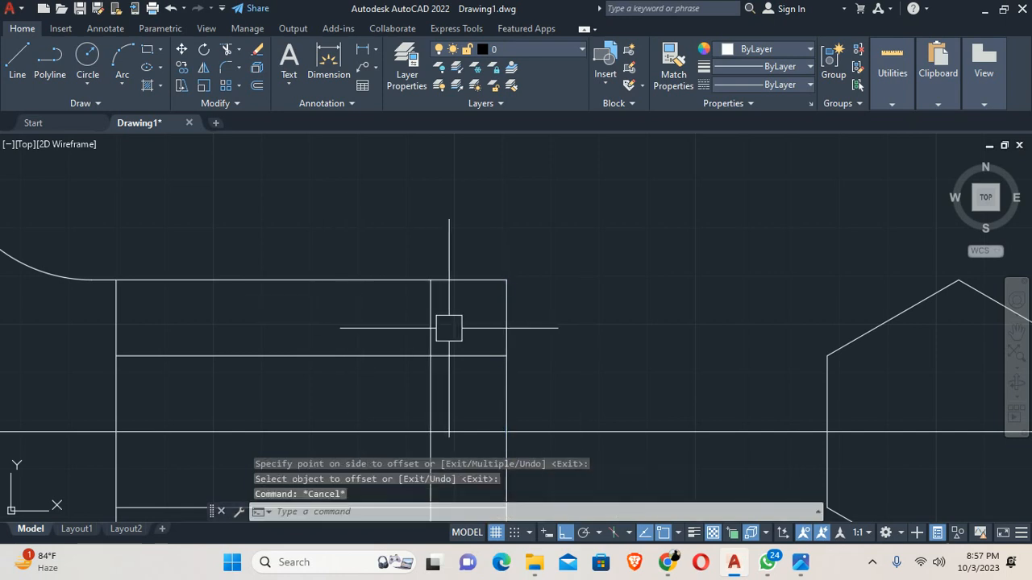
Draw a circle centred midway between the offset line's intersections with the upper edge and upper inner line, with its radius reaching the inner line
type("c")
key("Return")
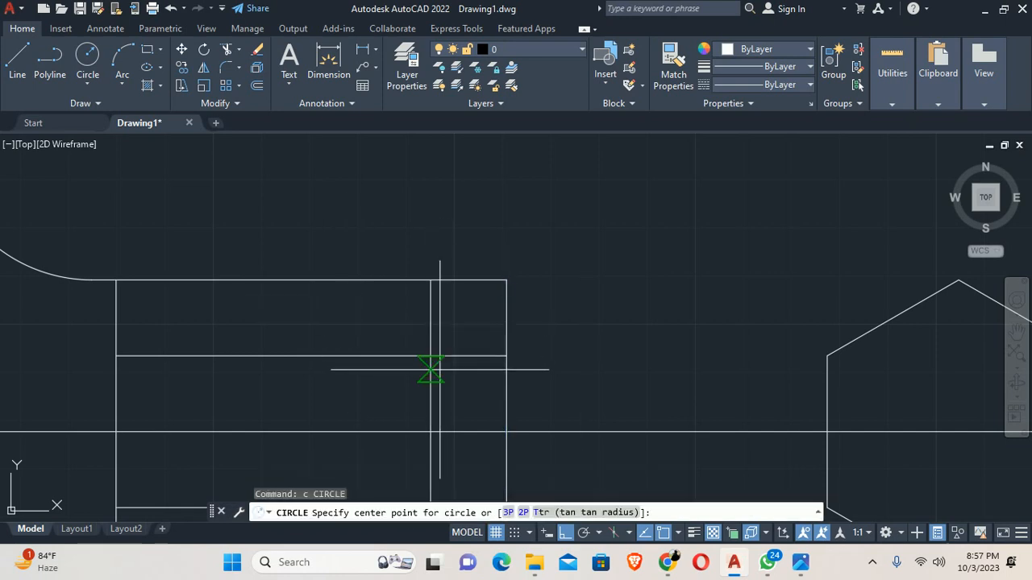
scroll(451, 375, "down", 6)
left_click(798, 569)
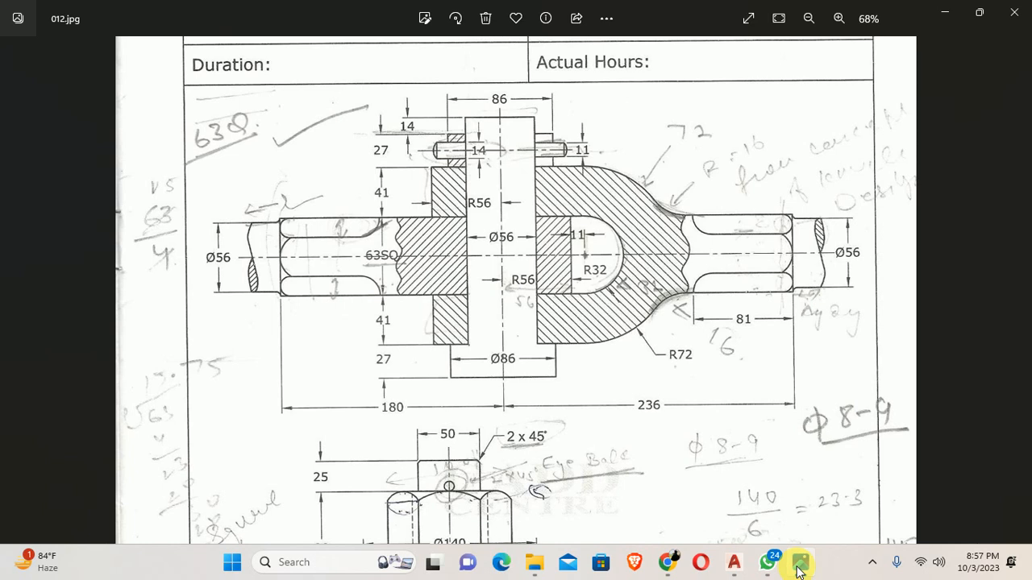
left_click(798, 569)
scroll(468, 373, "up", 4)
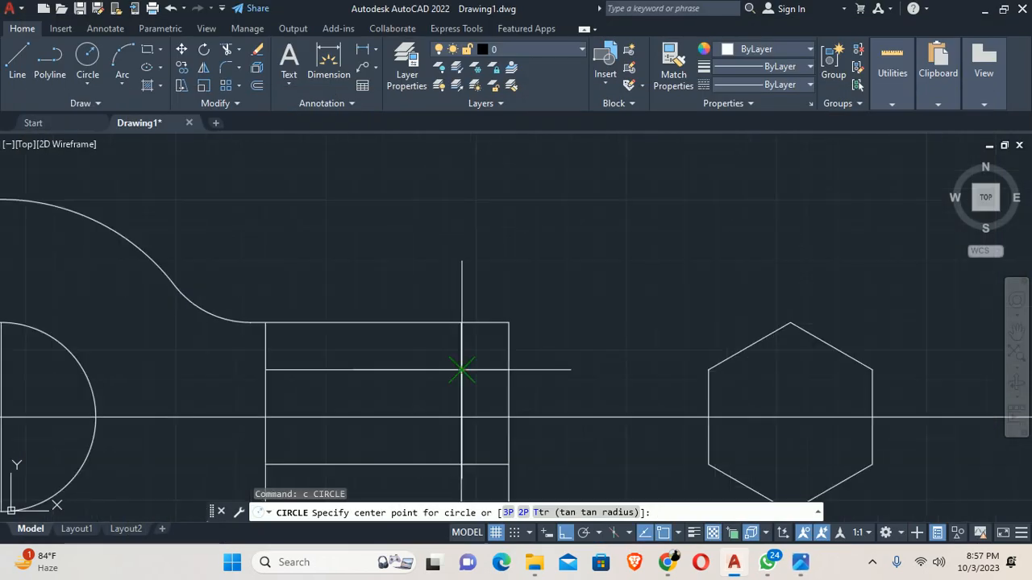
scroll(464, 371, "up", 2)
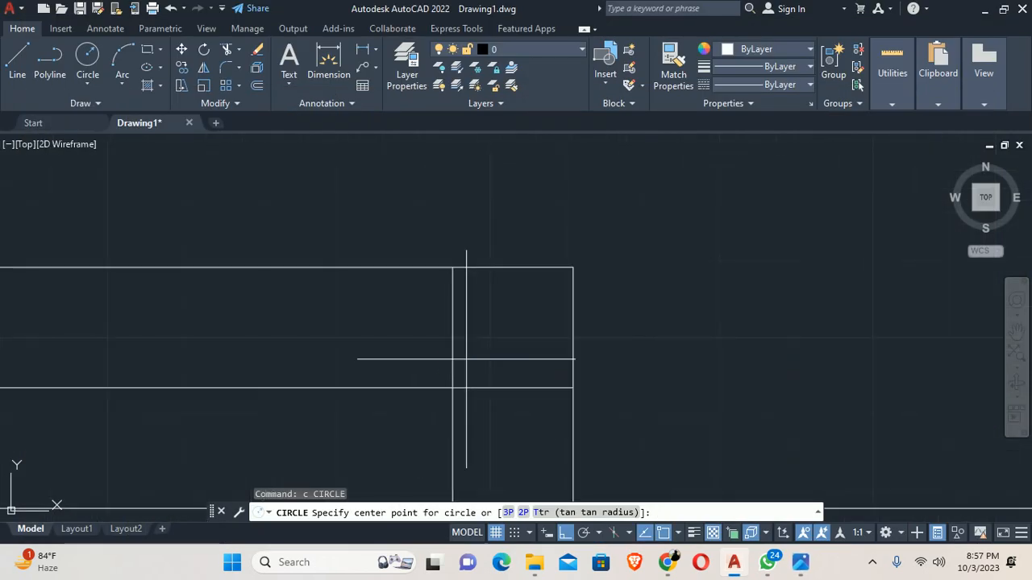
key("Return")
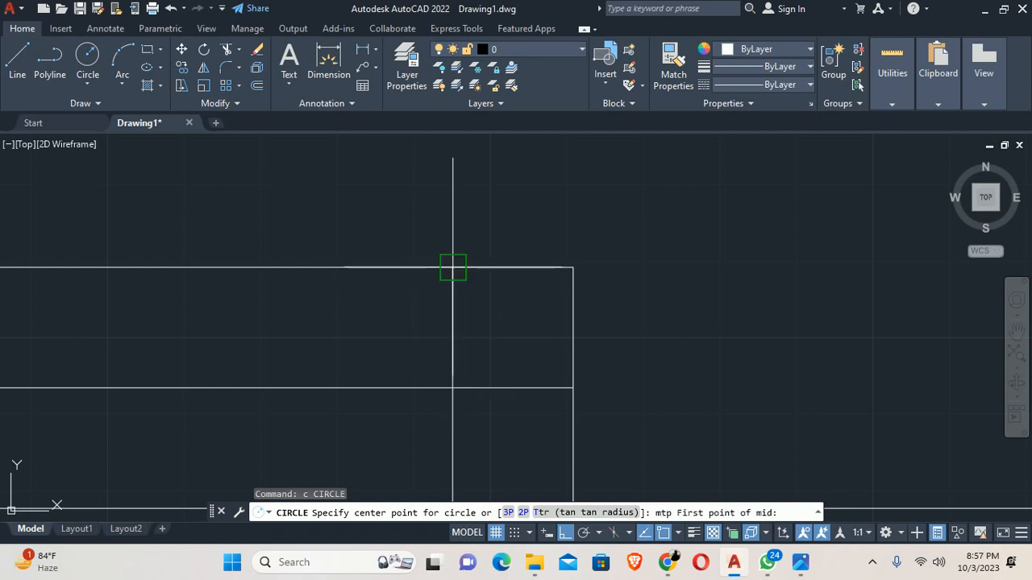
left_click(453, 268)
left_click(452, 387)
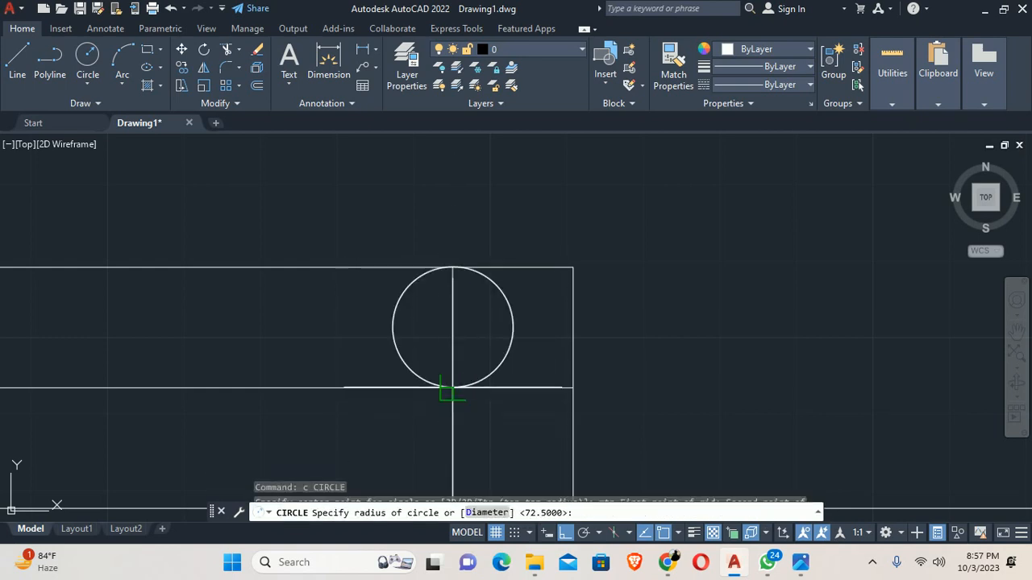
left_click(452, 387)
key("Escape")
key("Escape")
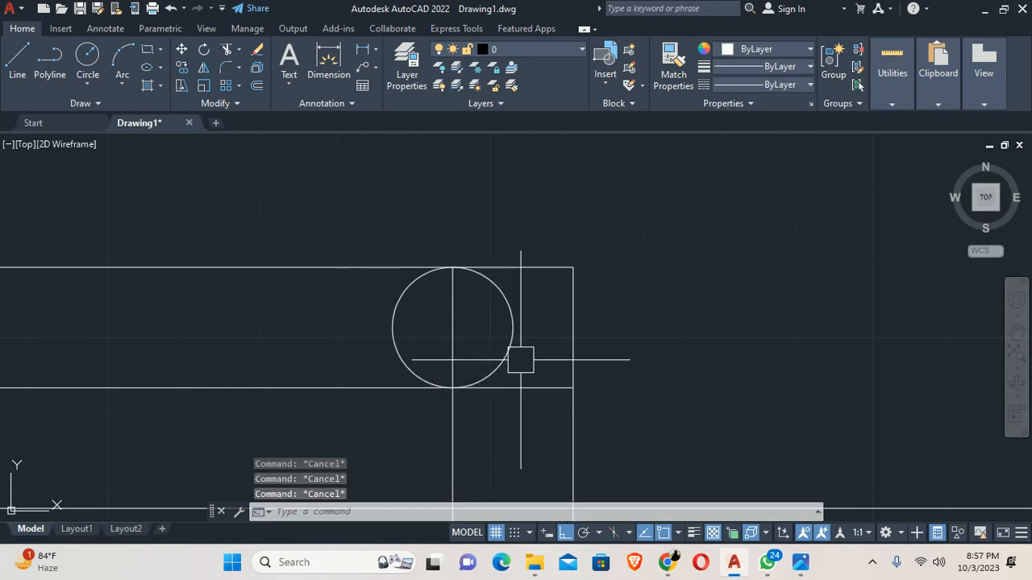
Move the circle horizontally so its right quadrant lies on the shank's right end line
type("m")
key("Return")
left_click(512, 327)
key("Return")
left_click(514, 327)
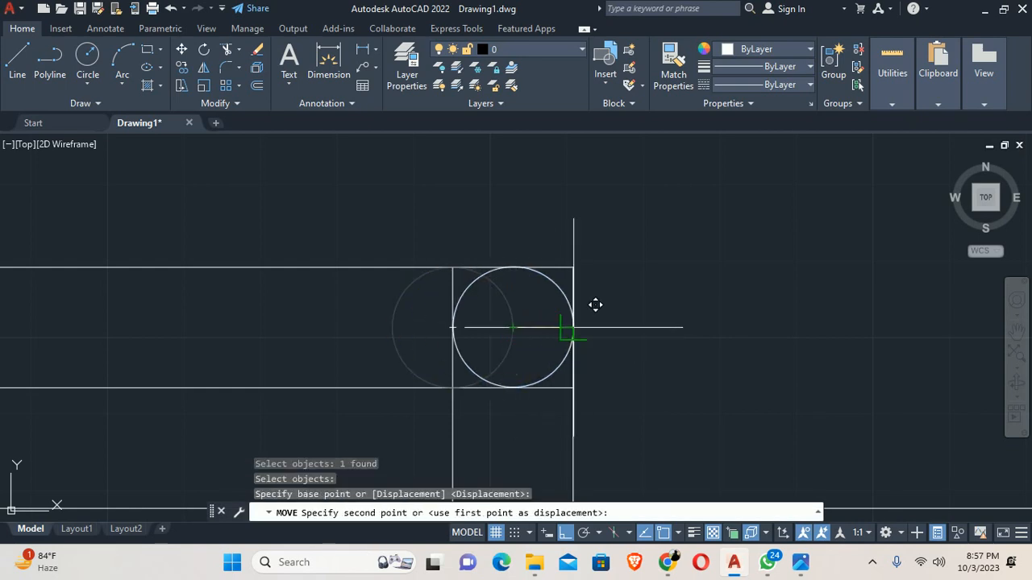
left_click(572, 327)
key("Escape")
key("Escape")
Erase the offset vertical line and trim the circle to its right-hand arc
left_click(453, 419)
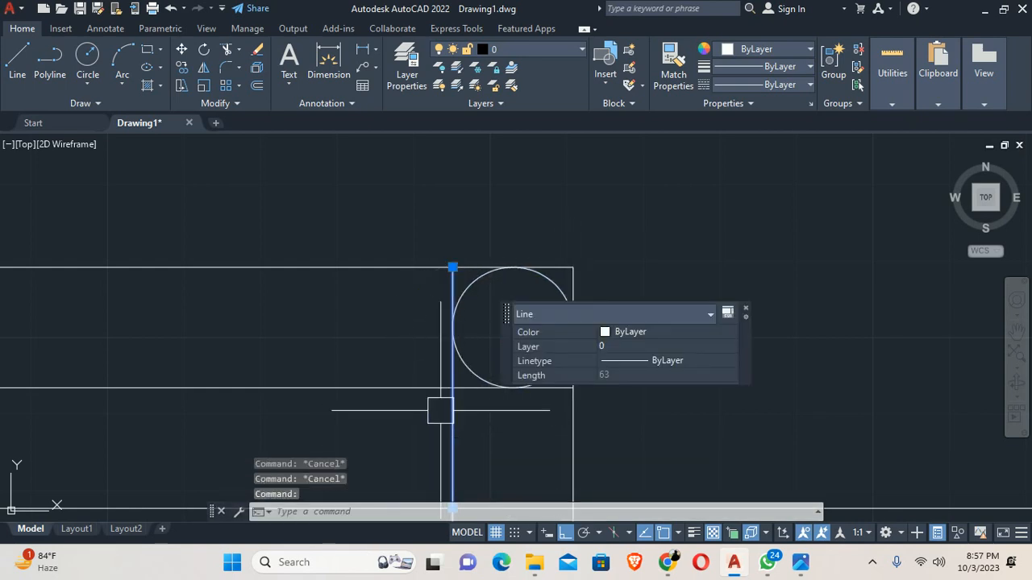
key("Delete")
middle_click_drag(430, 409, 391, 373)
type("tr")
key("Return")
left_click(414, 300)
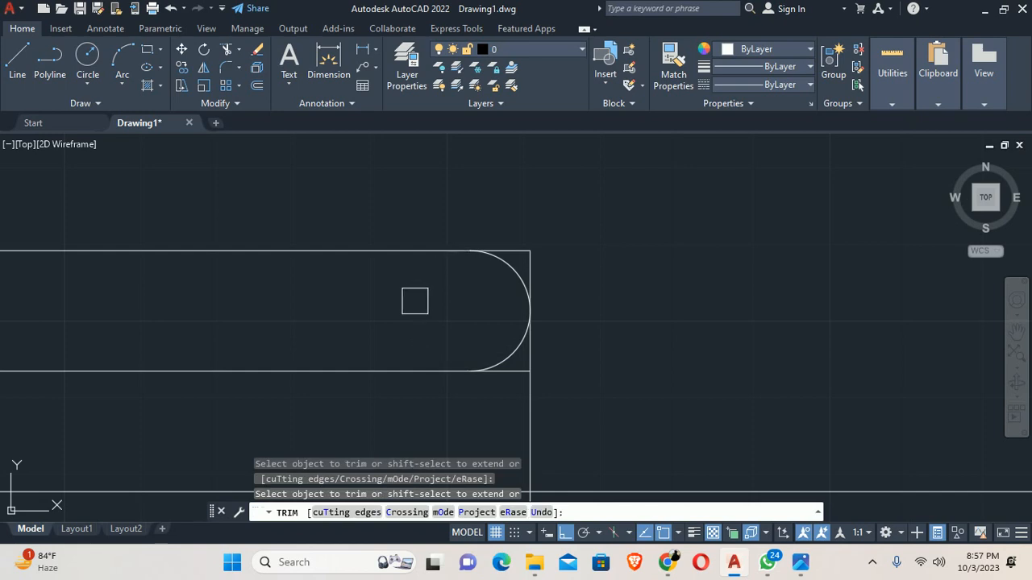
key("Escape")
Undo the trim, erasure, move, circle and offset line at the shank's right end
scroll(488, 327, "down", 4)
key("ctrl+z")
key("ctrl+z")
key("ctrl+z")
key("ctrl+z")
key("ctrl+z")
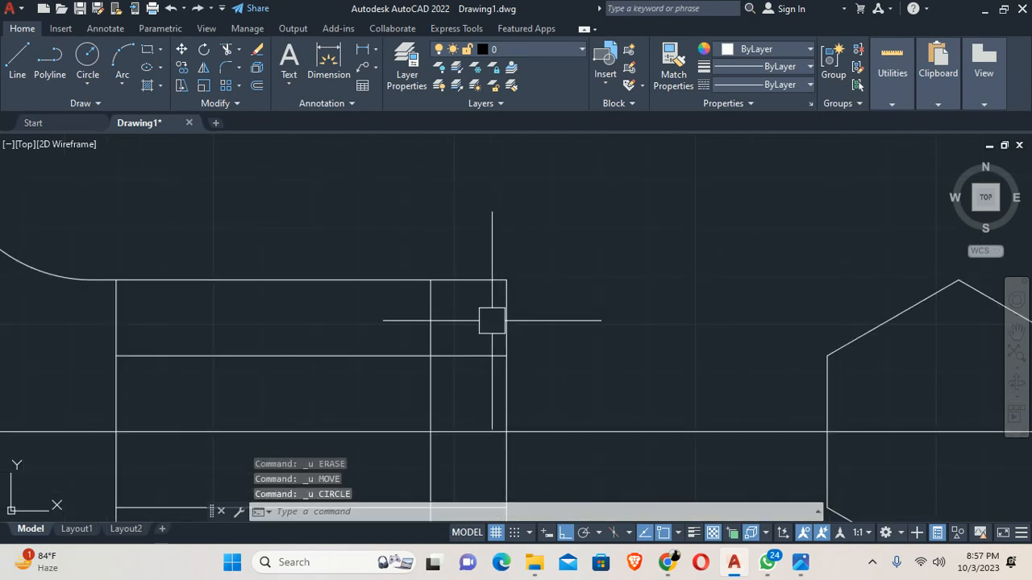
key("ctrl+z")
key("ctrl+z")
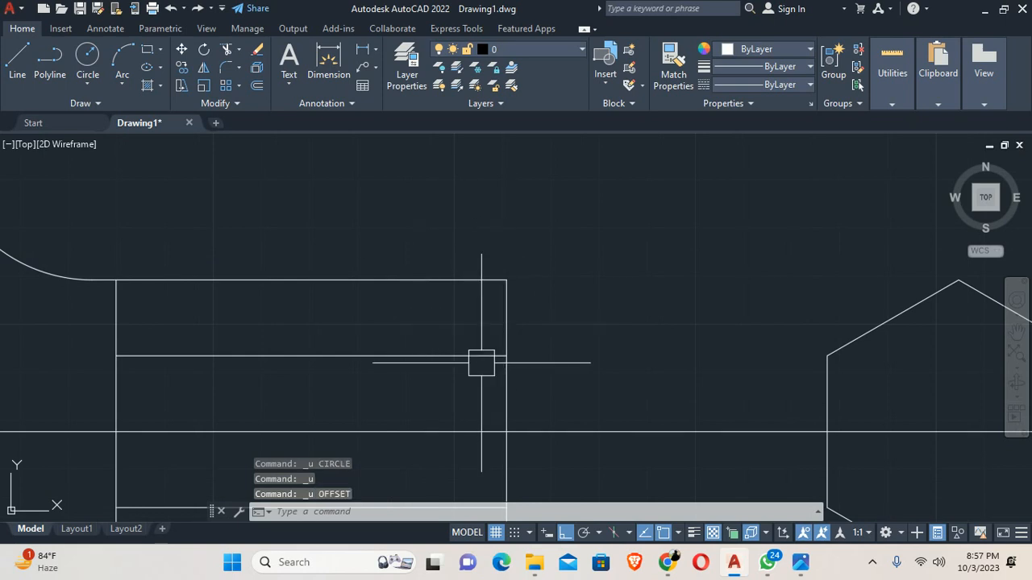
Draw a two-point circle between the end line's intersections with the shank's upper edge and upper inner line
scroll(486, 363, "up", 2)
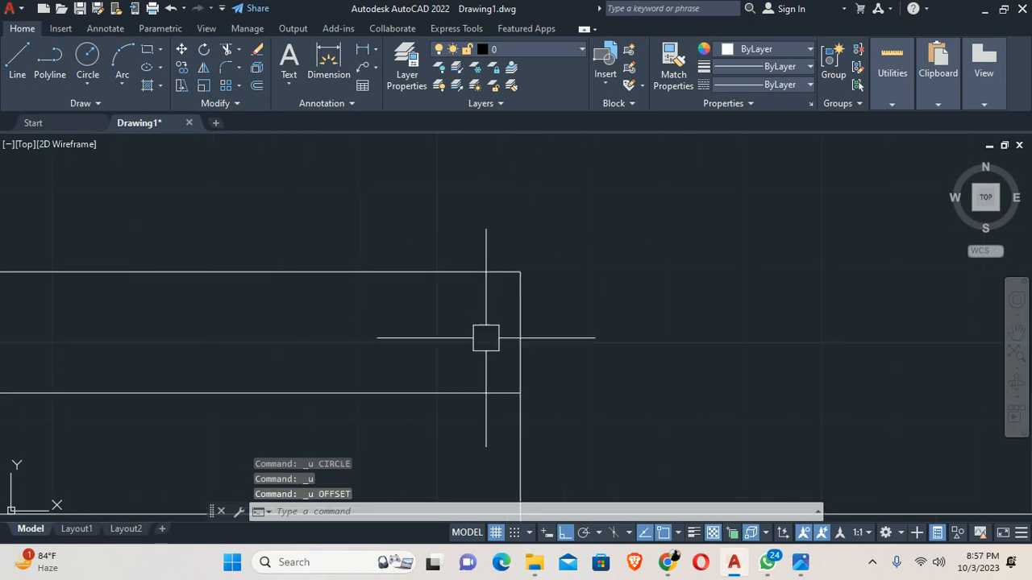
type("c")
key("Return")
type("2")
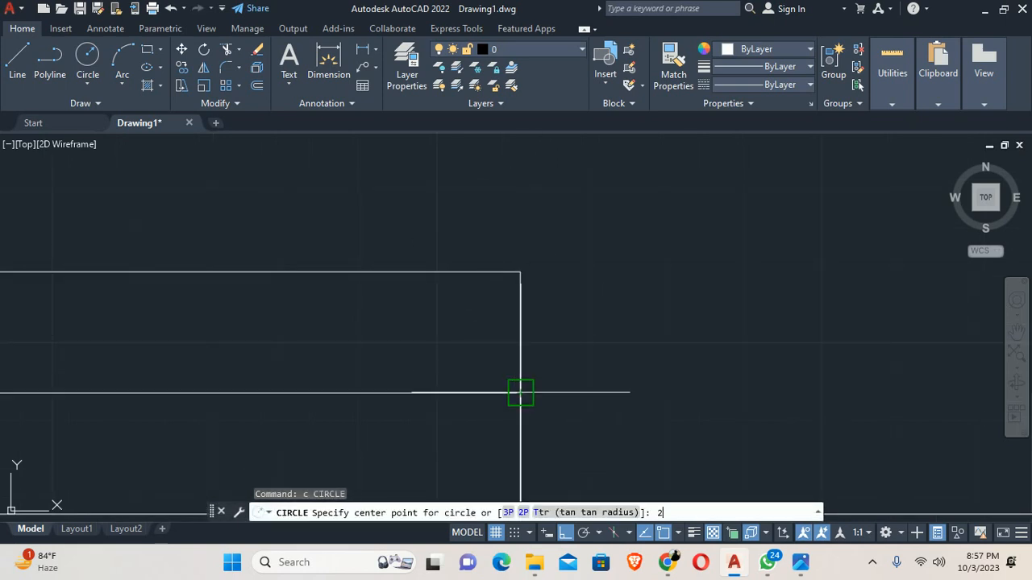
type("p")
key("Return")
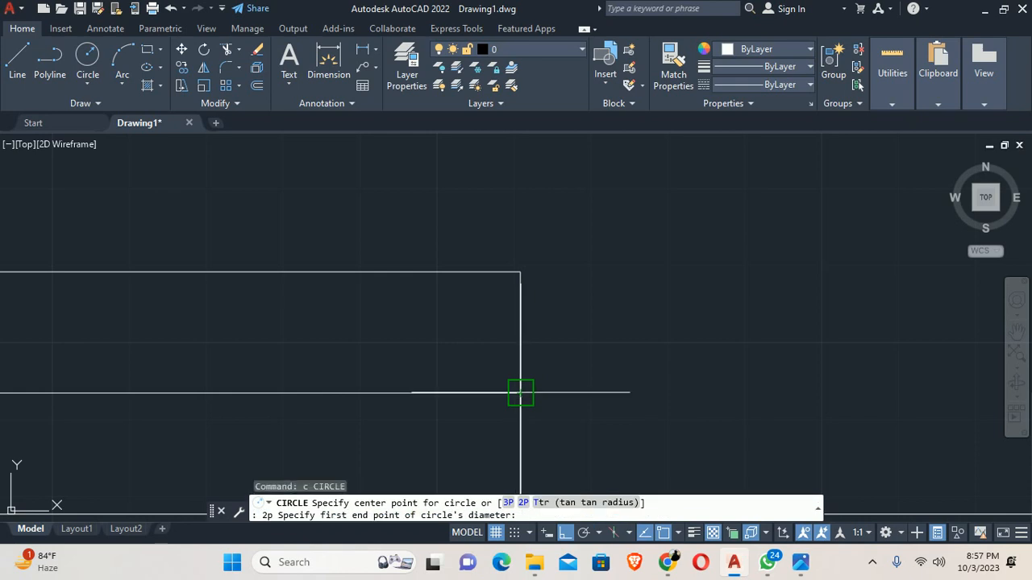
left_click(520, 271)
left_click(520, 393)
key("Escape")
key("Escape")
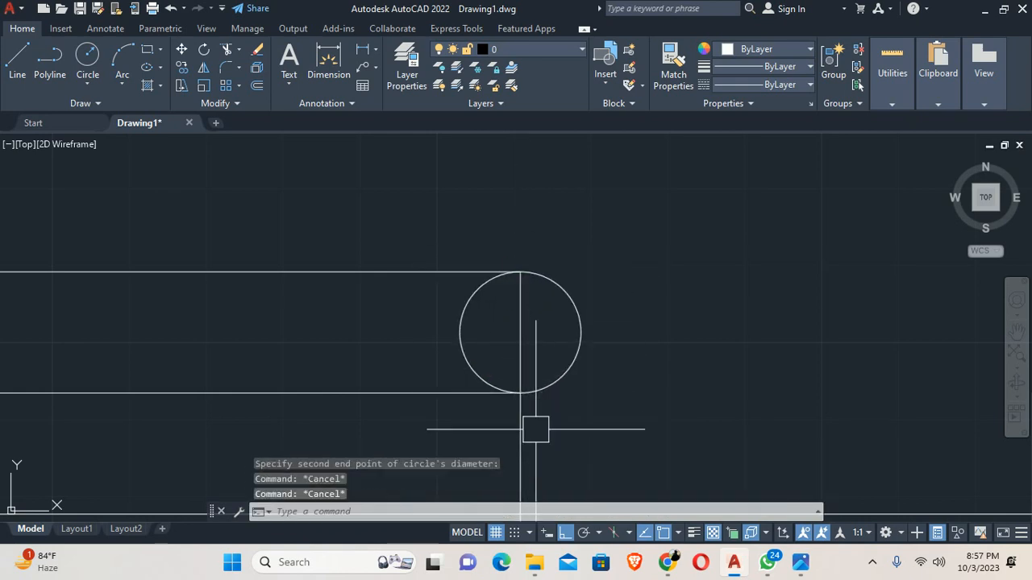
Move the circle inward by its radius so its right quadrant touches the shank's right end line
type("m")
key("Return")
left_click(562, 296)
key("Return")
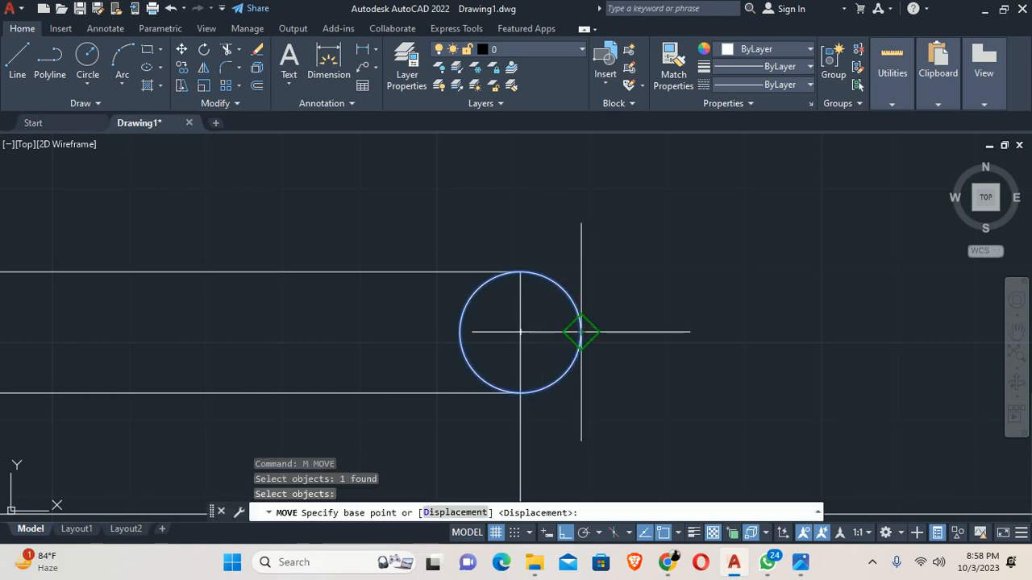
left_click(581, 331)
left_click(520, 332)
key("Escape")
key("Escape")
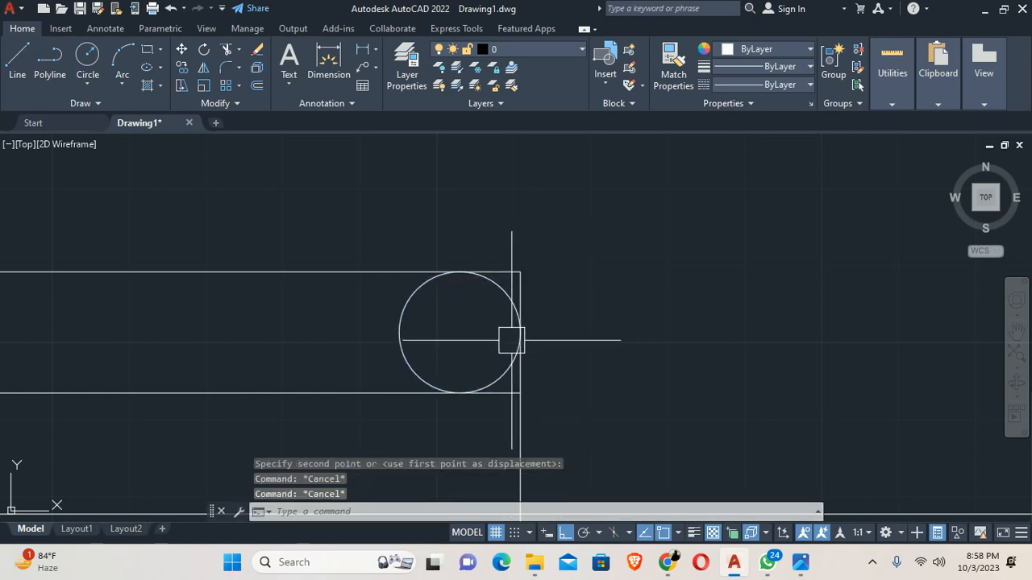
Trim away the circle's left half, leaving the rounded arc at the shank's upper right end
type("tr")
key("Return")
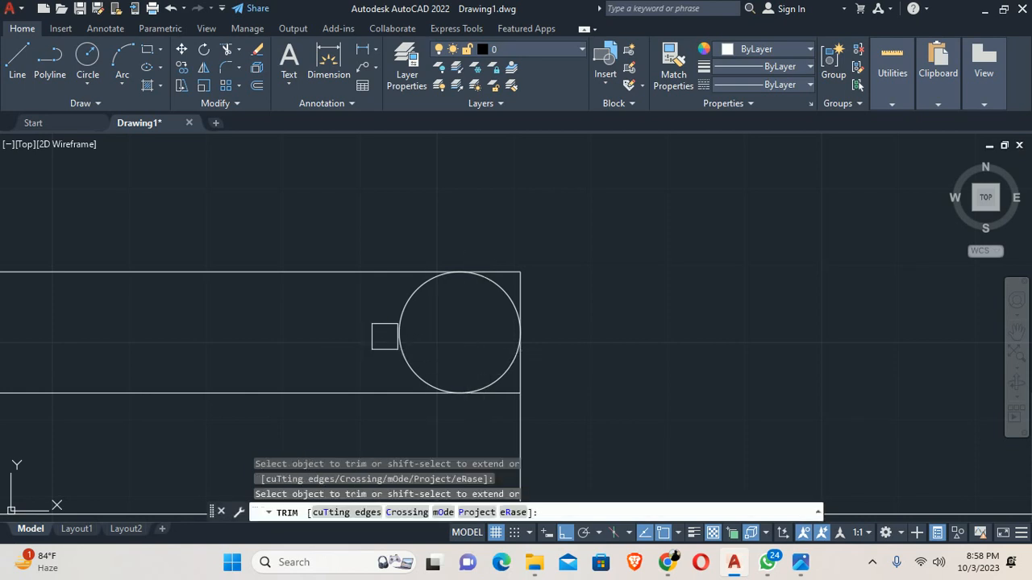
key("Escape")
scroll(464, 339, "down", 4)
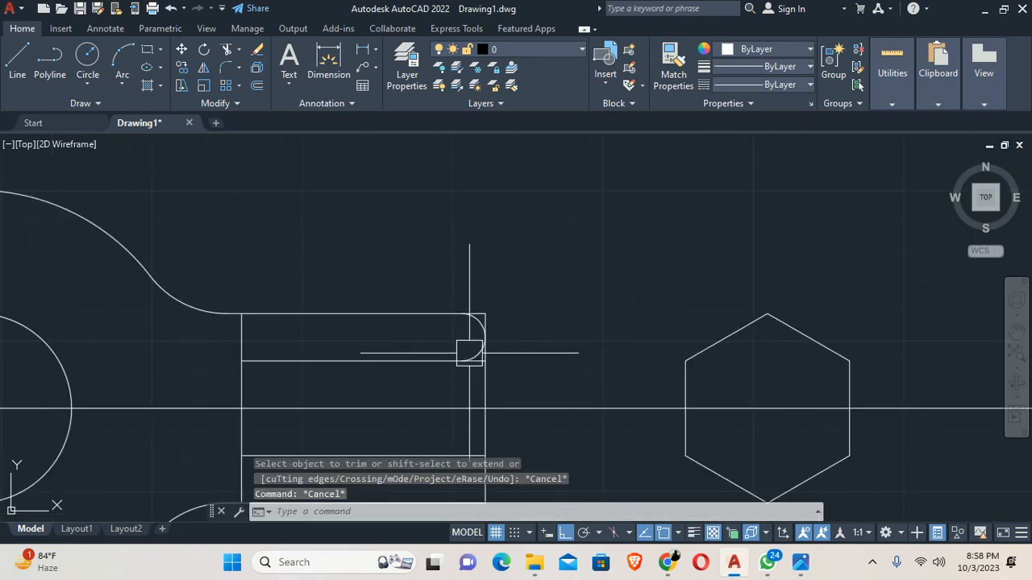
Check the facet ends in 012.jpg and mirror the upper end arc across the horizontal centreline, keeping the original
key("alt+Tab")
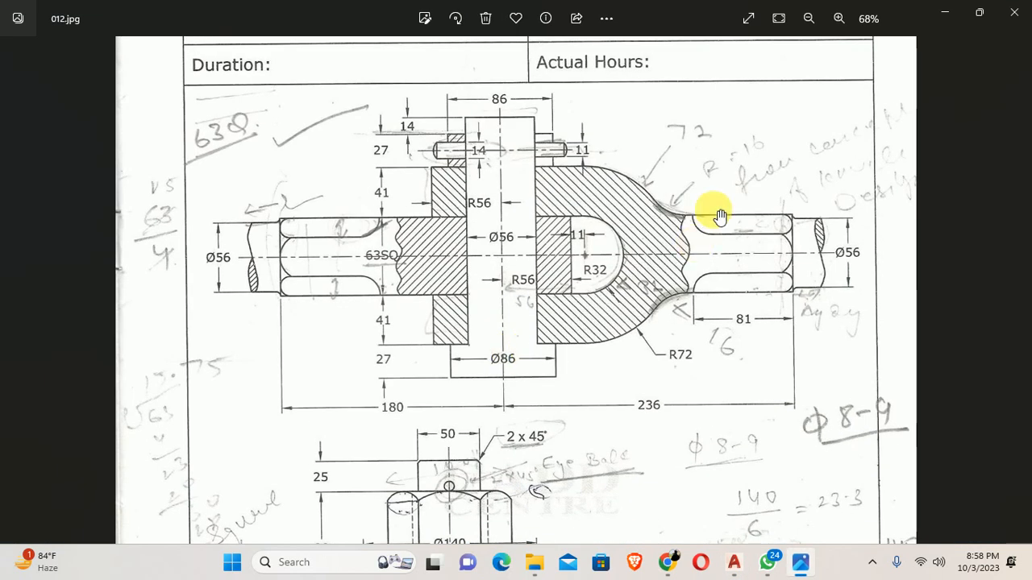
key("alt+Tab")
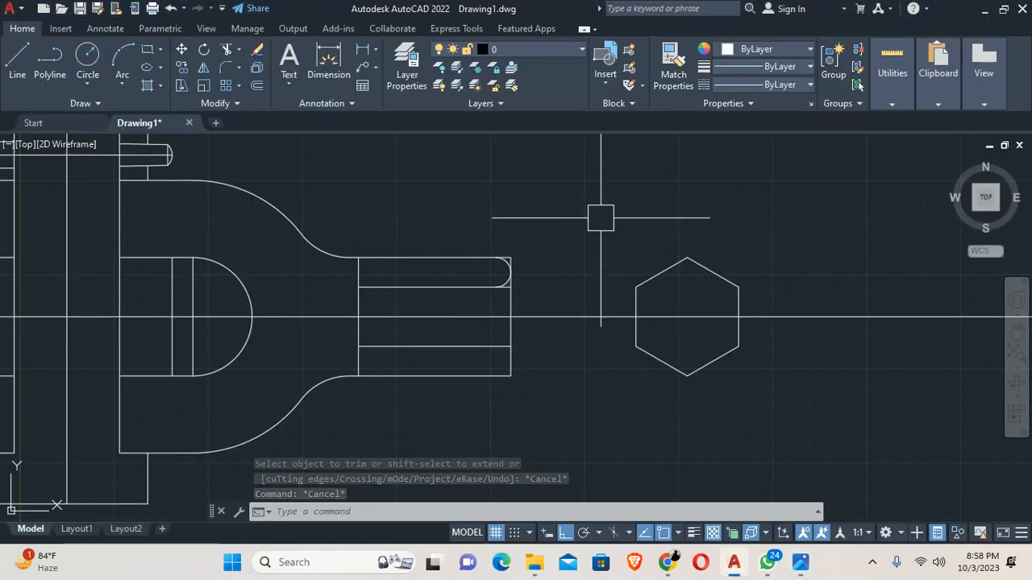
type("im")
key("Escape")
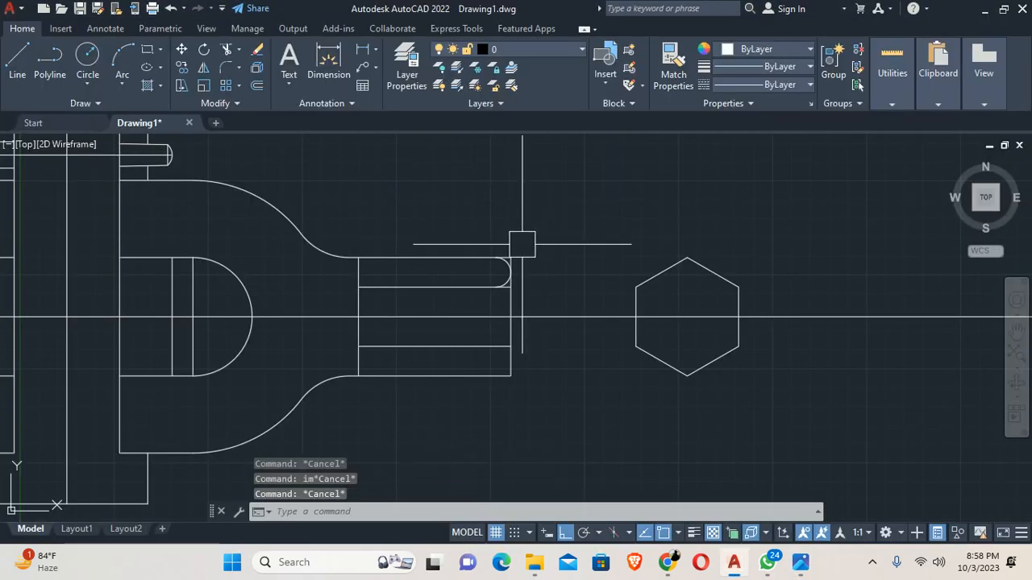
type("mi")
key("Return")
scroll(516, 246, "up", 4)
left_click(474, 297)
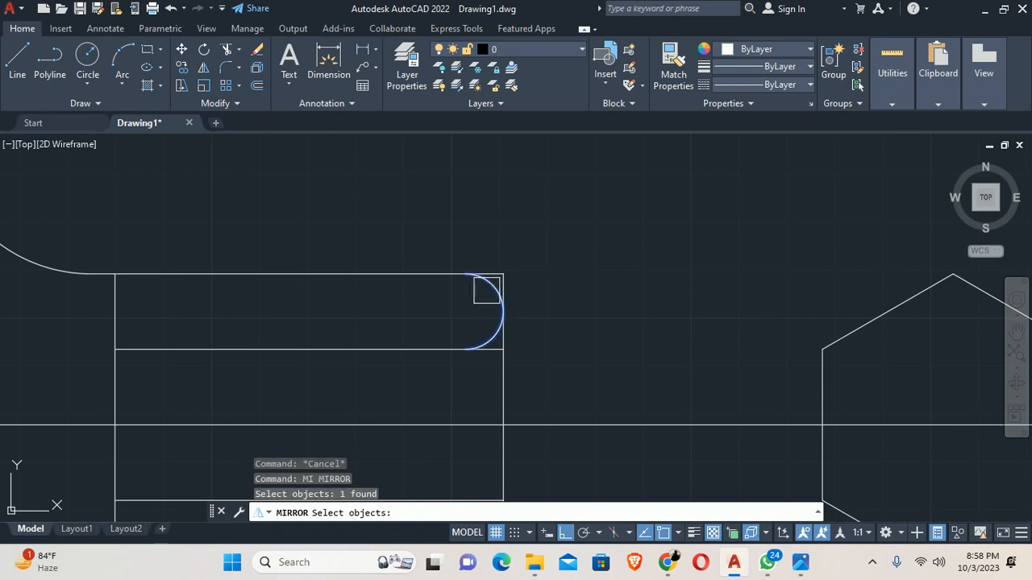
scroll(477, 304, "down", 3)
key("Return")
left_click(477, 349)
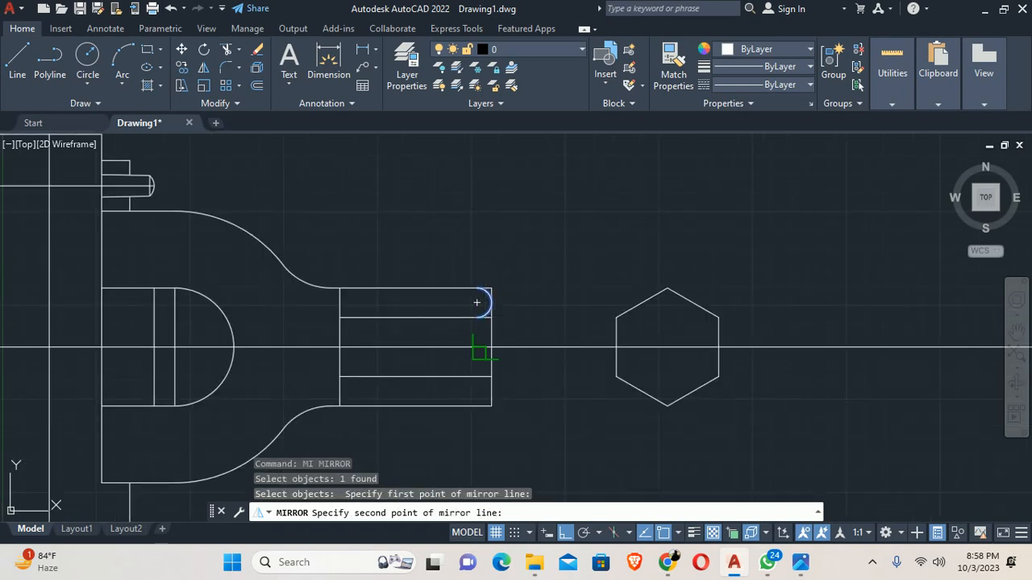
left_click(586, 359)
key("Return")
key("Escape")
Draw a three-point arc for the middle facet from the upper small arc's inner end through the end line's midpoint to the lower inner line
middle_click_drag(528, 364, 538, 348)
type("a")
key("Return")
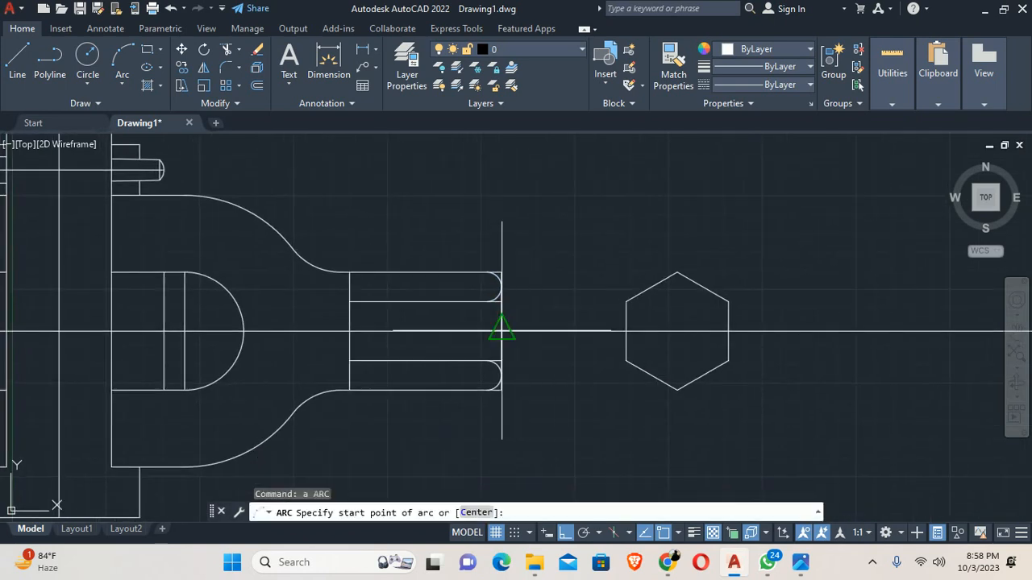
left_click(486, 302)
left_click(502, 329)
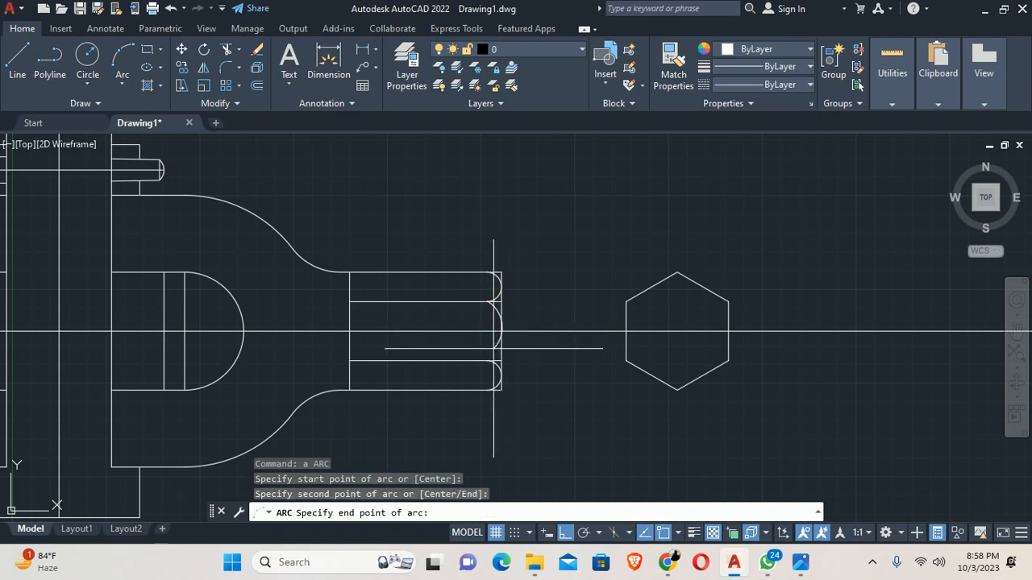
left_click(491, 361)
key("Escape")
scroll(466, 305, "up", 2)
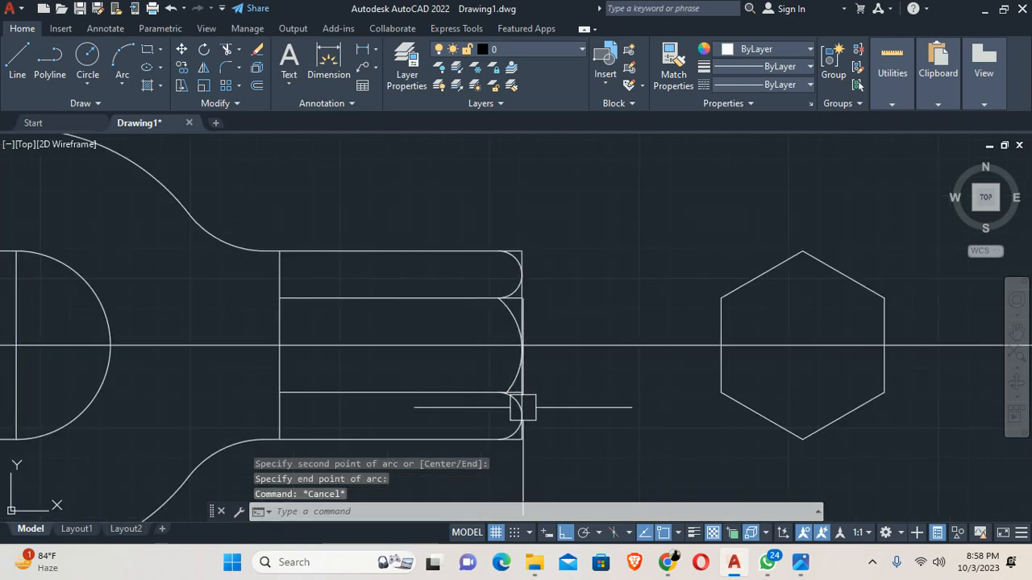
Check 012.jpg and draw a circle centred on the shank's lower left corner, with its radius reaching the lower inner line
key("alt+Tab")
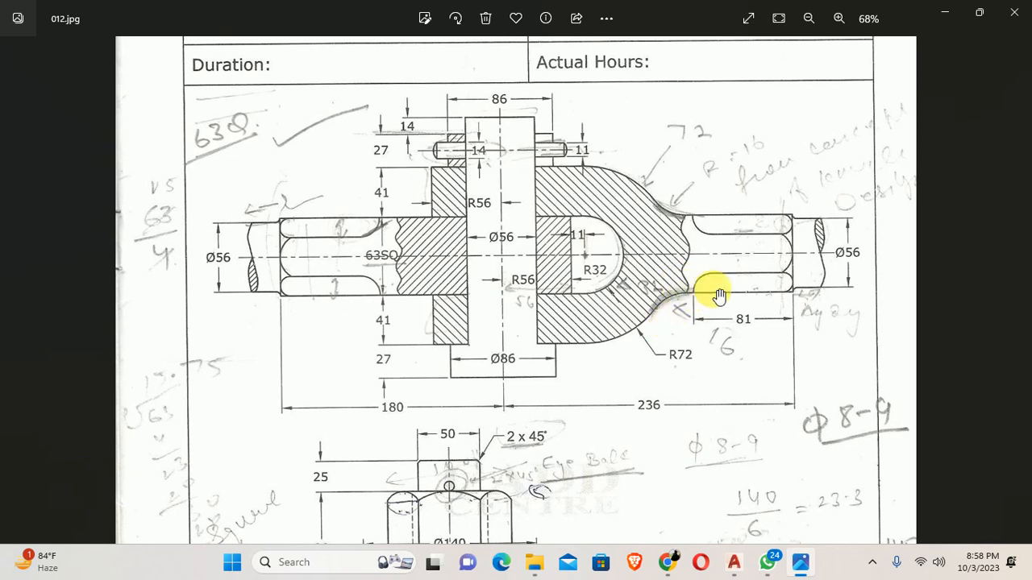
key("alt+Tab")
middle_click_drag(379, 398, 418, 384)
type("c")
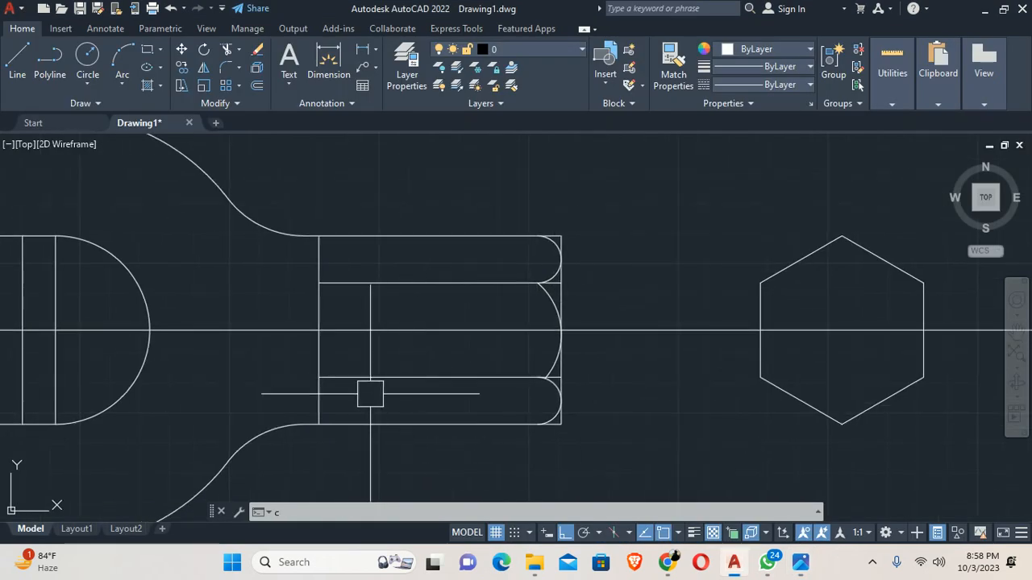
key("Return")
left_click(318, 424)
left_click(321, 377)
key("Escape")
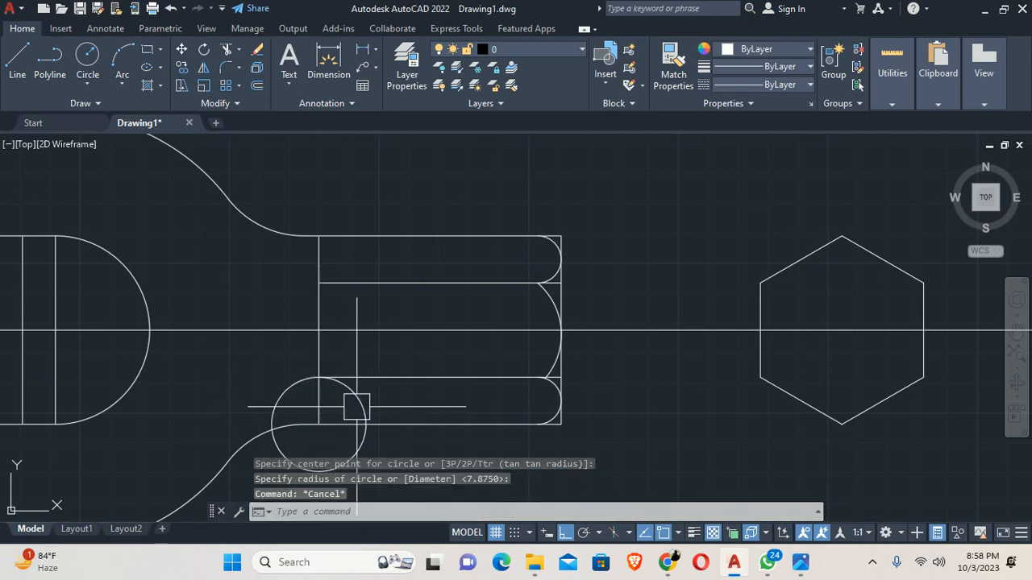
type("m")
key("Return")
left_click(358, 399)
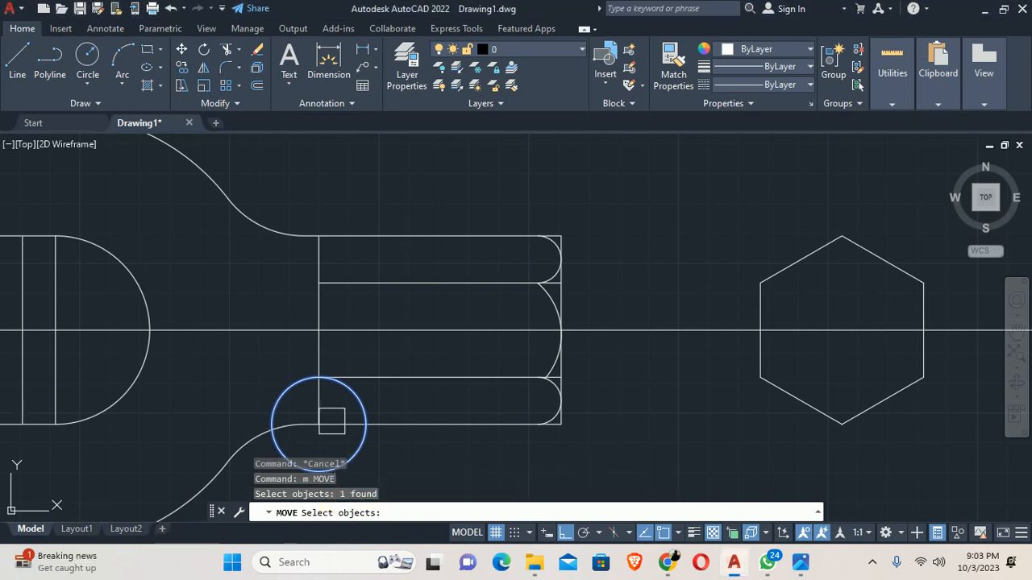
middle_click_drag(331, 415, 339, 348)
scroll(330, 334, "up", 2)
key("Escape")
key("Escape")
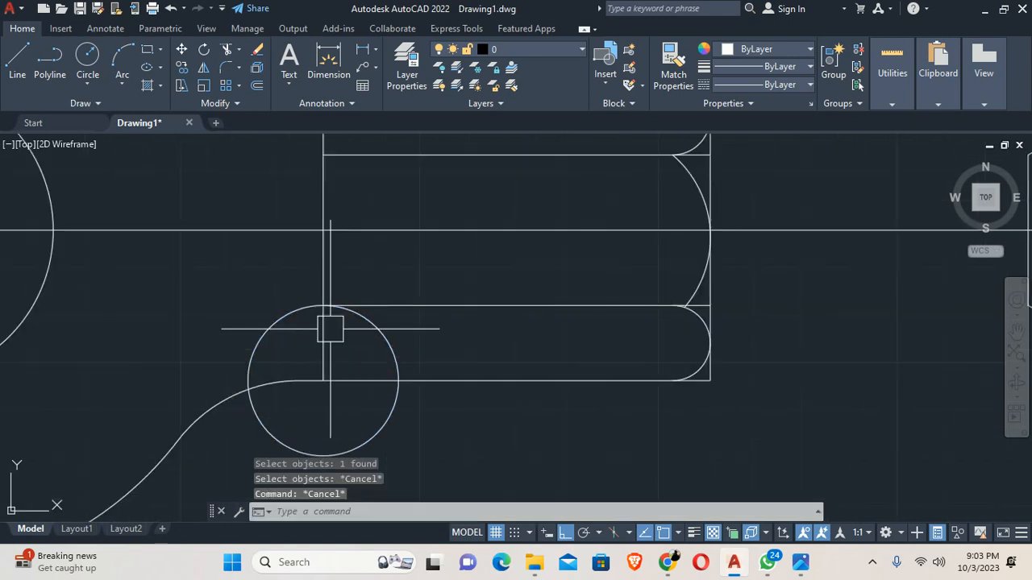
Move the circle right by its radius, from its centre to its right quadrant along the shank's lower edge
type("m")
key("Return")
left_click(399, 364)
key("Return")
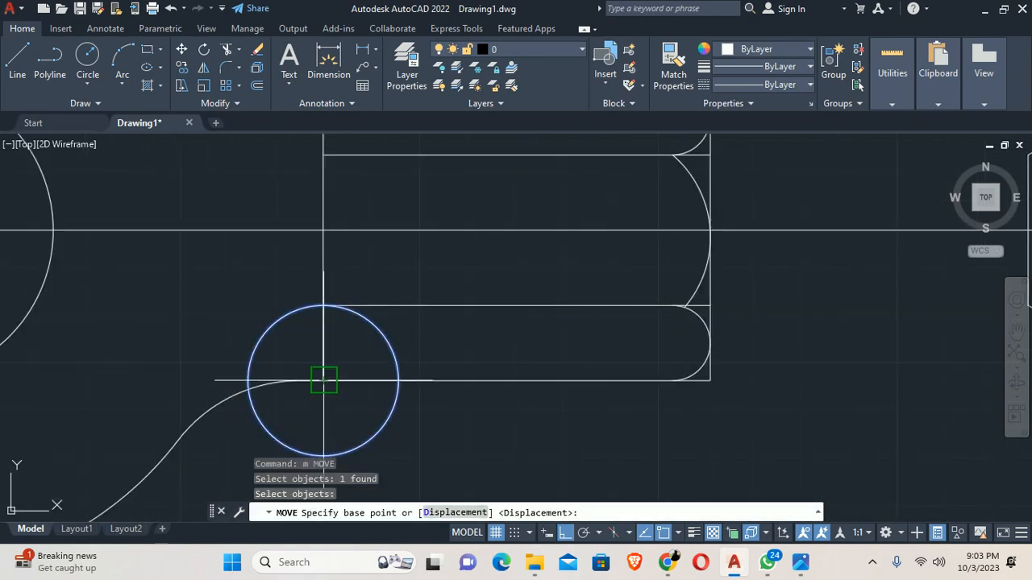
left_click(323, 381)
left_click(399, 379)
key("Escape")
key("Escape")
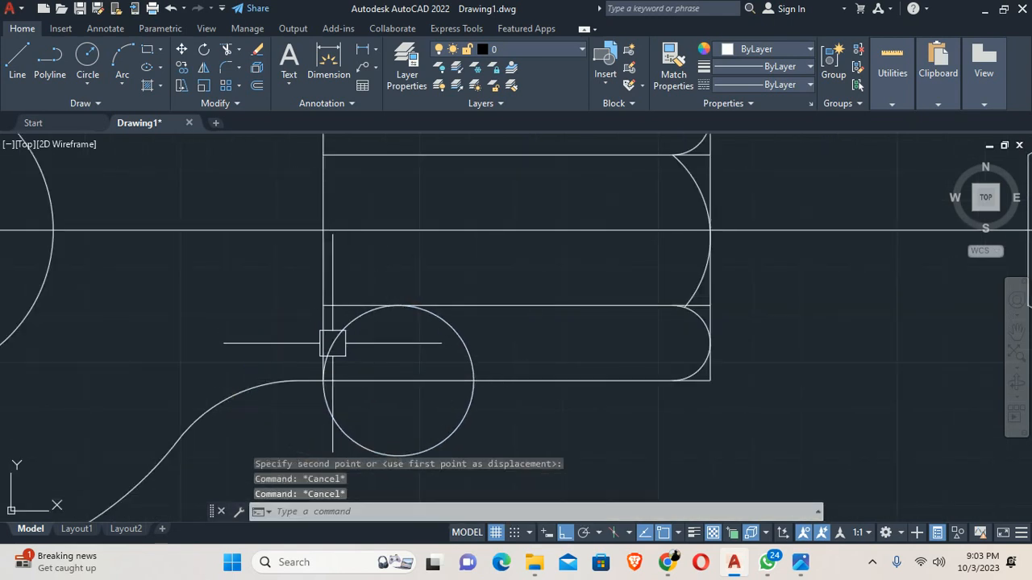
left_click(314, 336)
key("Escape")
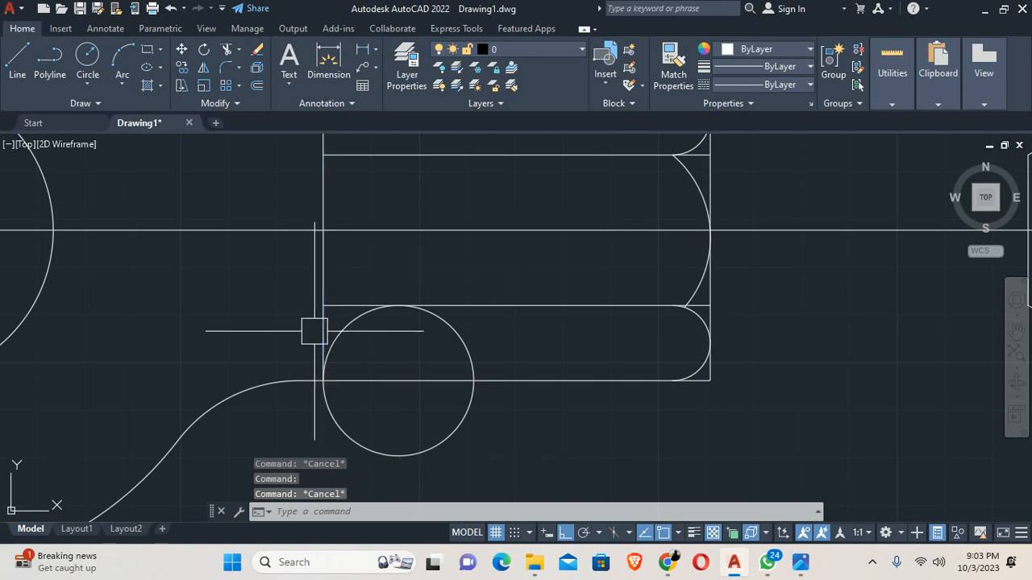
Compare with 012.jpg and trim the circle to the upper-left quarter arc between the lower inner line and the lower edge
scroll(387, 379, "down", 4)
left_click(801, 567)
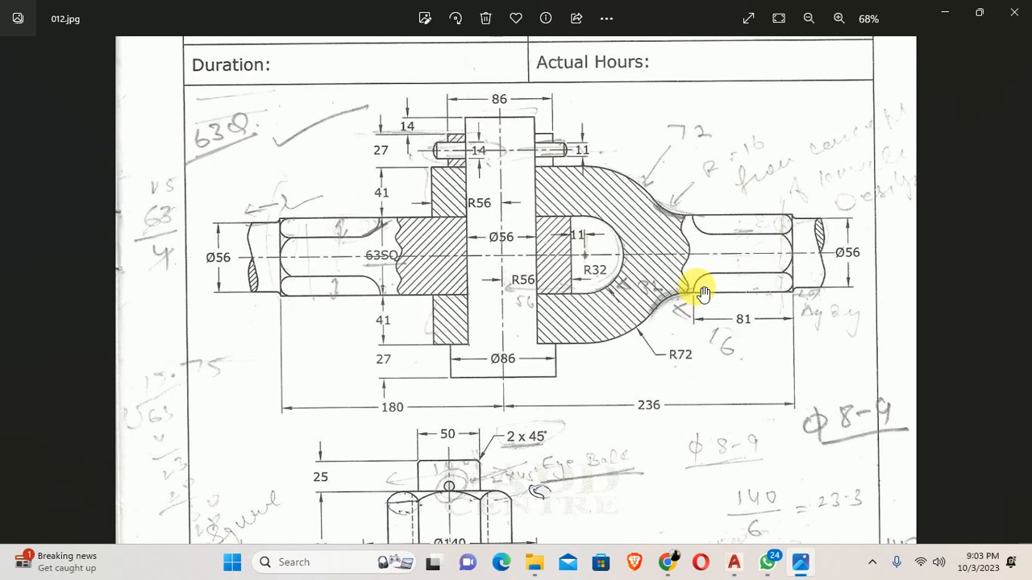
key("alt+Tab")
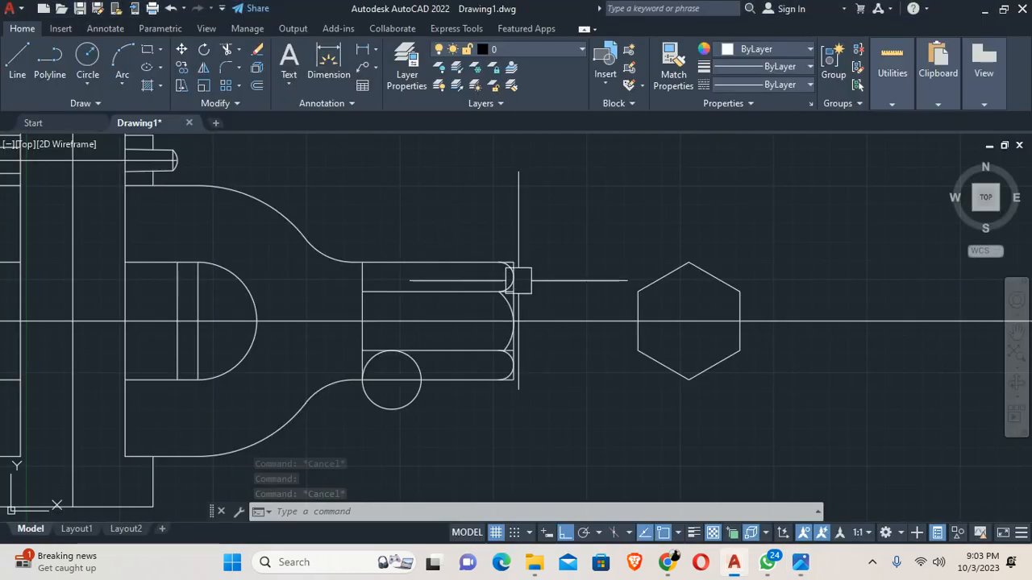
scroll(415, 368, "up", 2)
middle_click_drag(426, 367, 458, 329)
type("tr")
key("space")
left_click(452, 330)
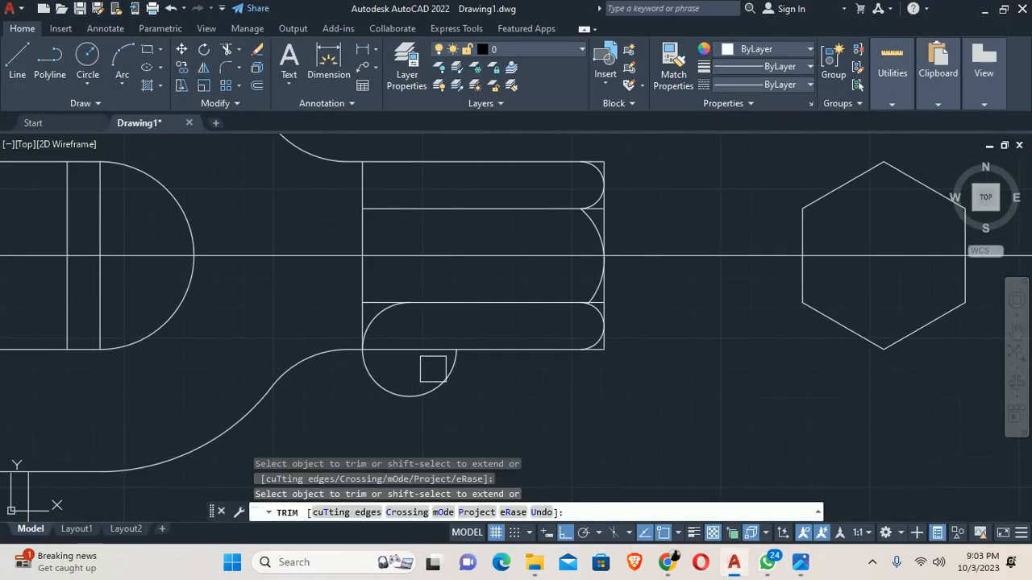
key("Escape")
Erase the vertical line at the shank's left end
left_click(361, 236)
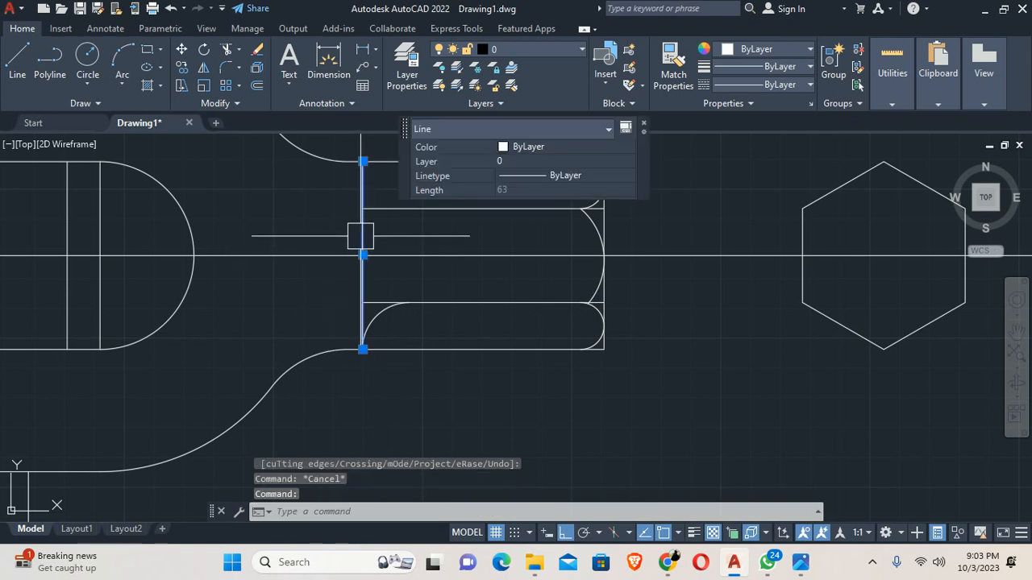
key("Delete")
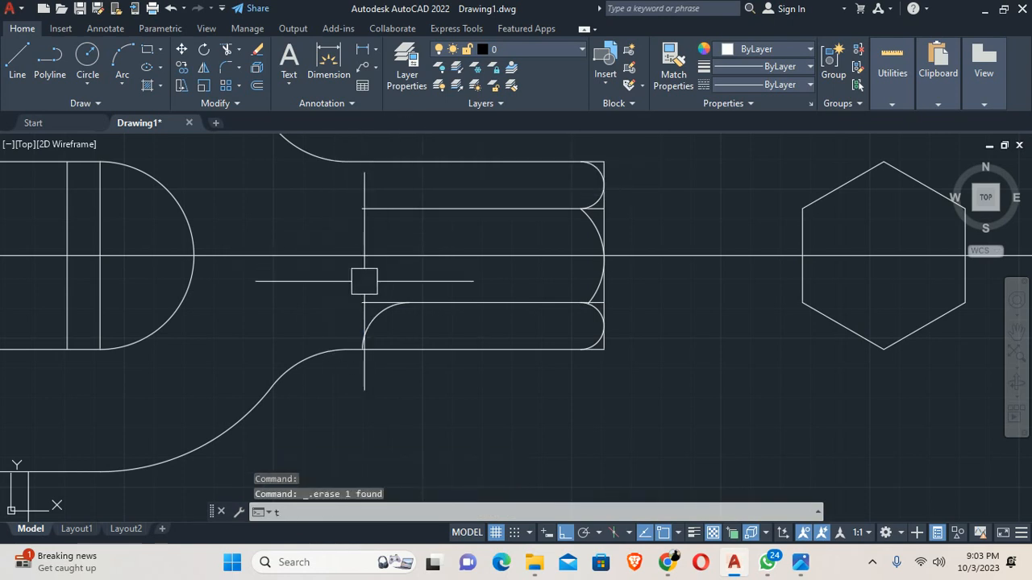
key("Escape")
Mirror the shank's lower quarter arc about the horizontal centreline, keeping the source arc
type("mi")
key("Return")
left_click(373, 316)
key("Return")
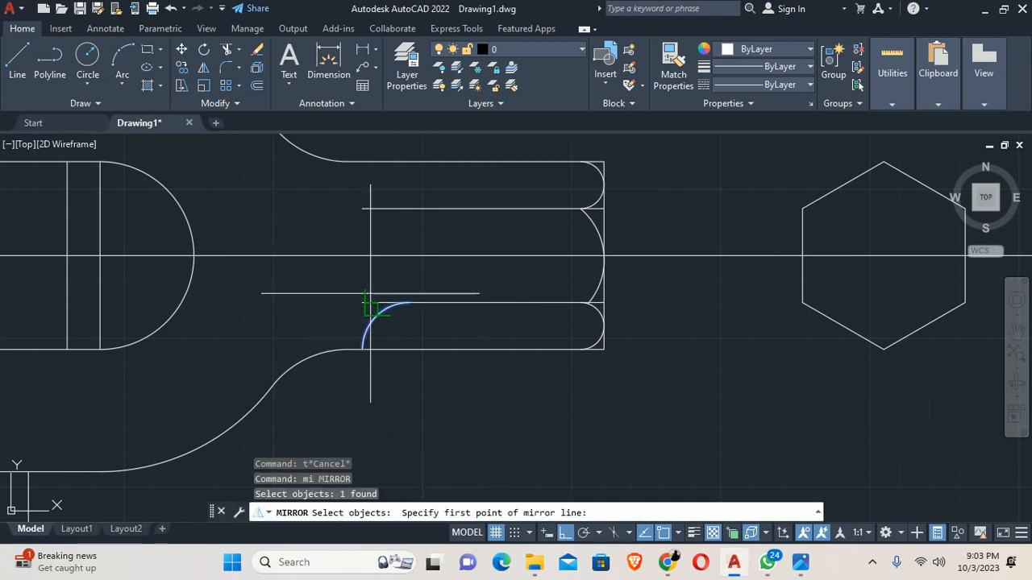
left_click(370, 257)
left_click(424, 255)
key("Return")
key("Escape")
key("Escape")
Trim the left ends of both inner shank lines that overhang the quarter arcs
type("tr")
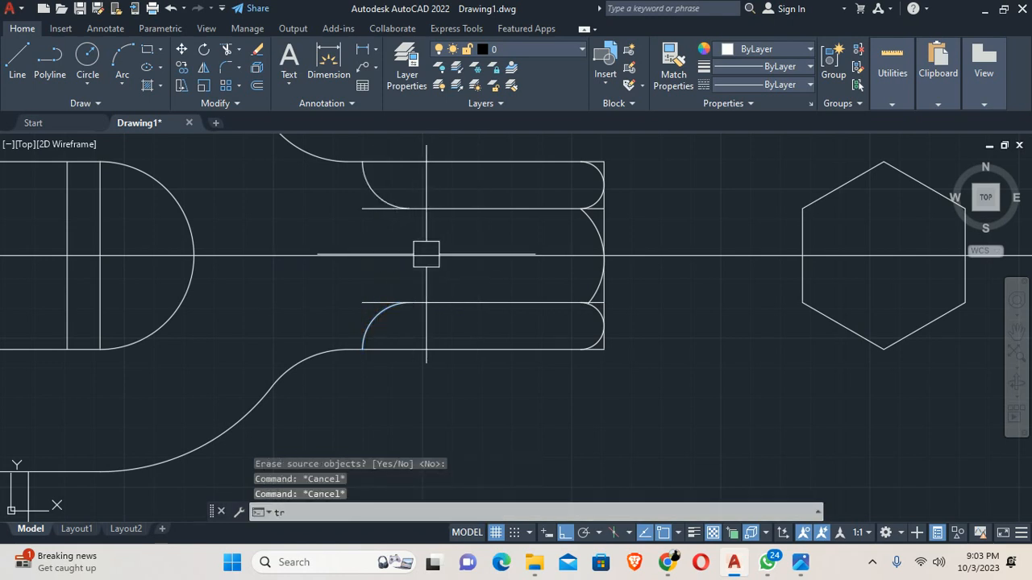
key("Return")
key("Escape")
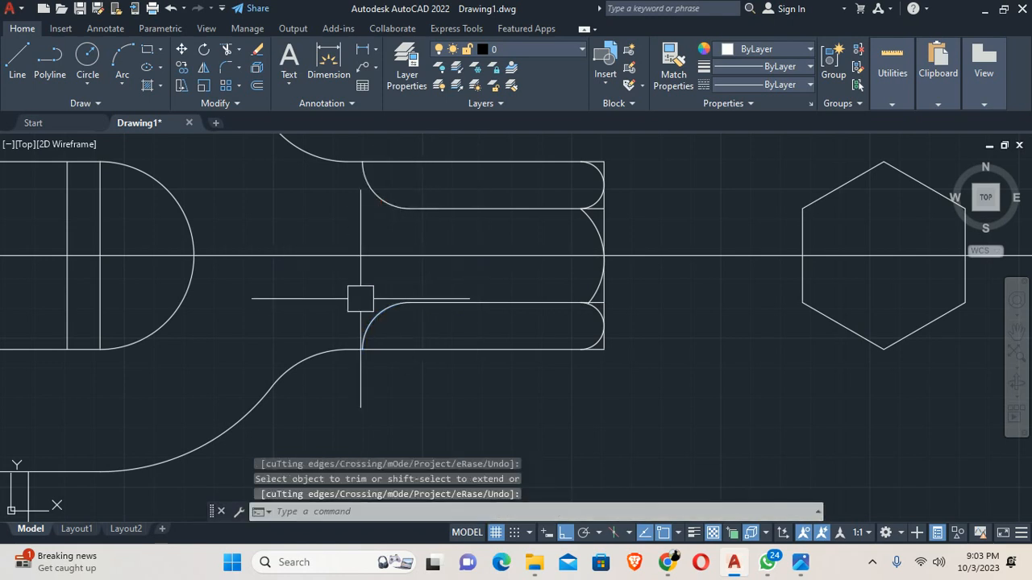
With Ortho off, draw a wavy spline break line modelled on 012.jpg from the upper shoulder arc's end, across the centreline, to the lower shoulder arc's end
scroll(357, 295, "down", 2)
scroll(418, 285, "up", 2)
middle_click_drag(337, 237, 524, 320)
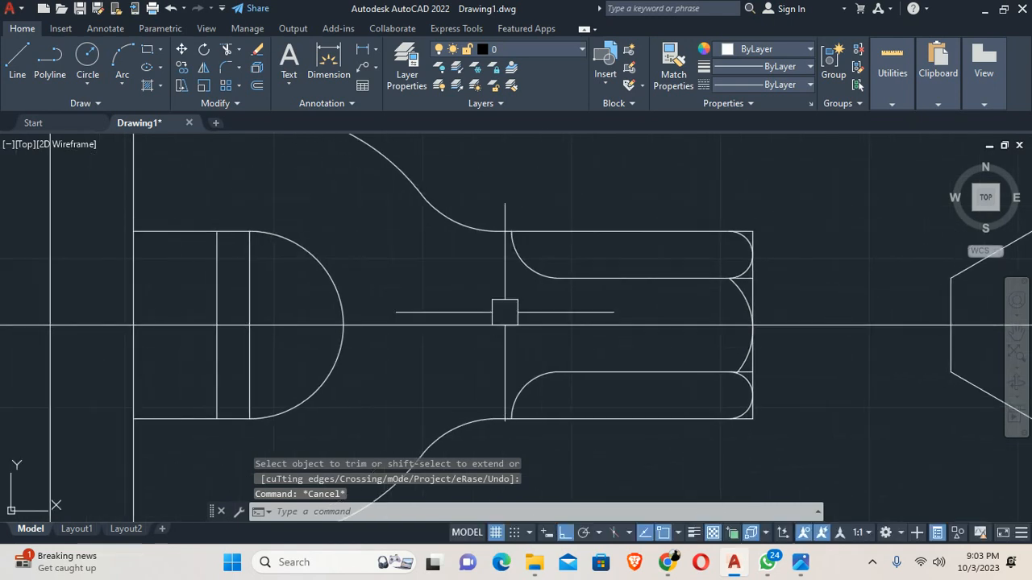
left_click(464, 228)
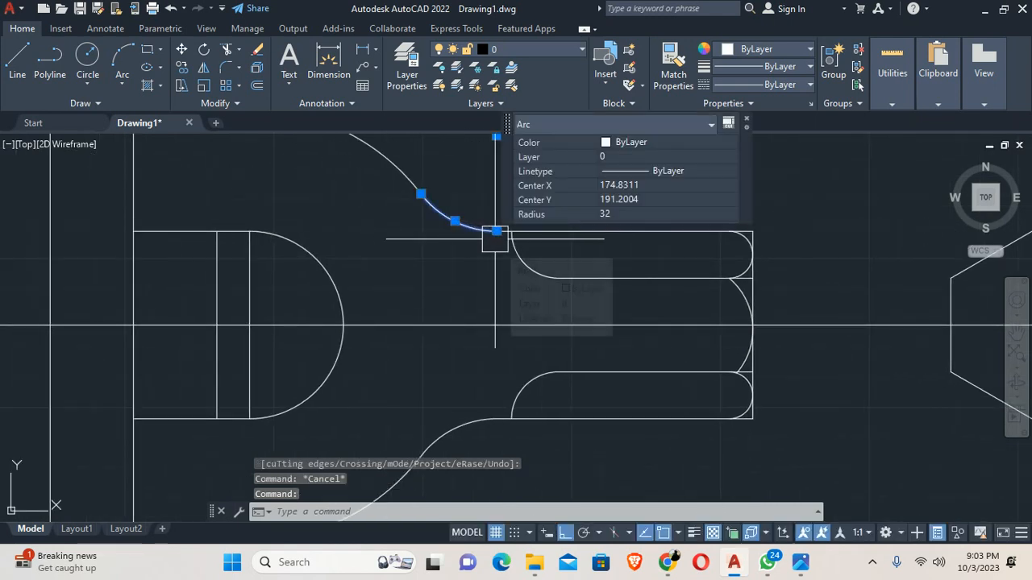
key("Escape")
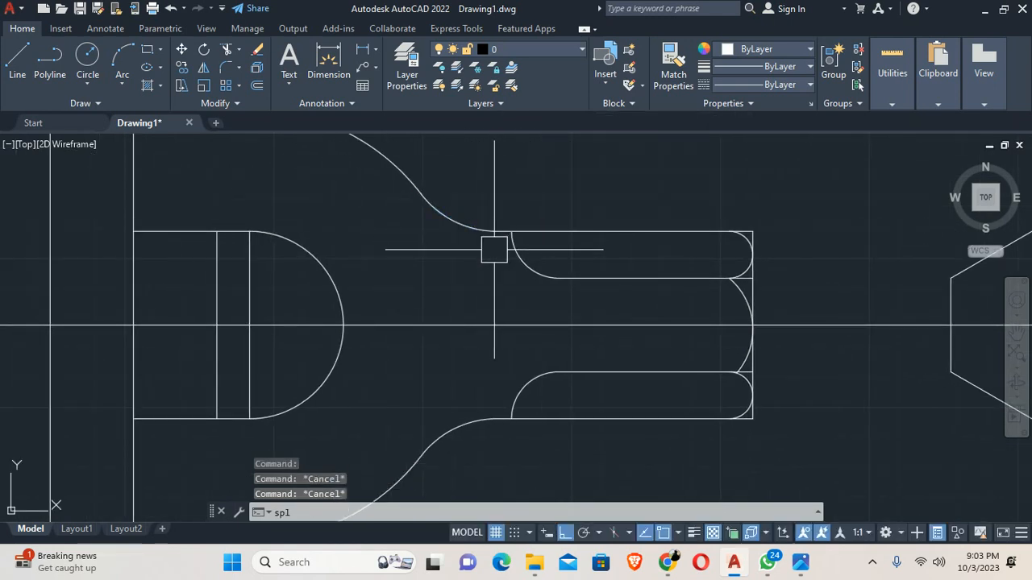
type("spl")
key("Return")
left_click(495, 232)
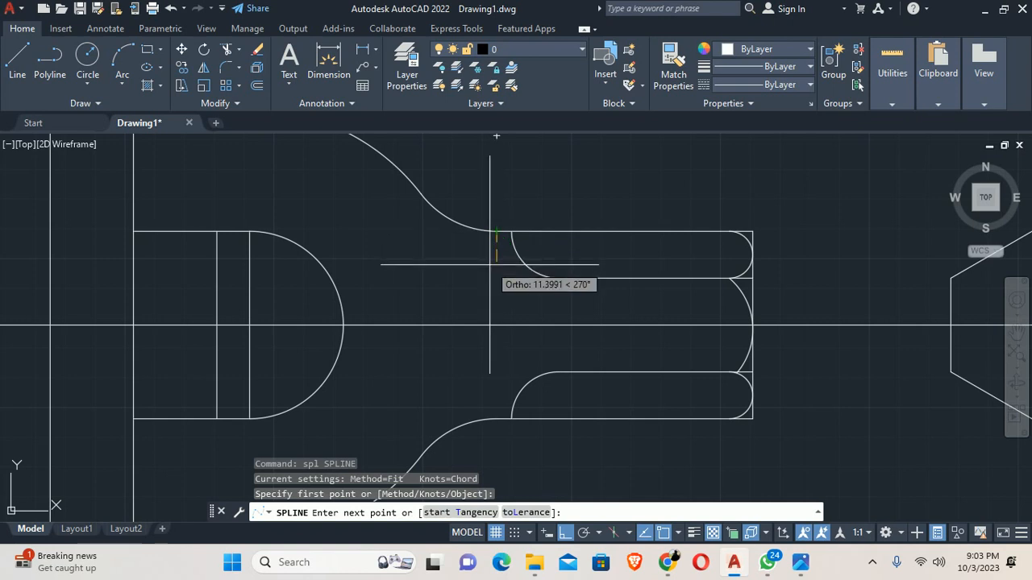
key("F8")
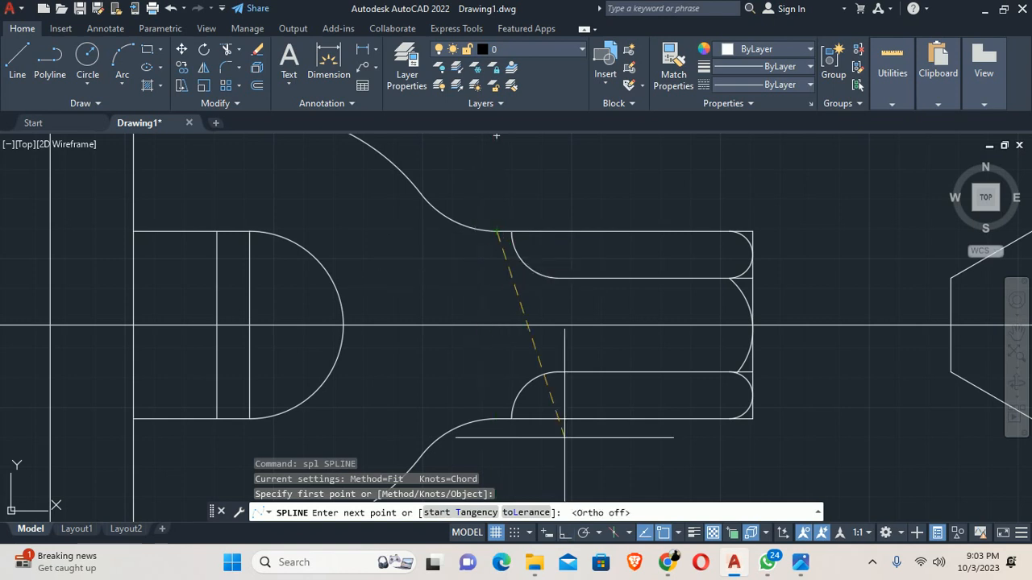
left_click(801, 568)
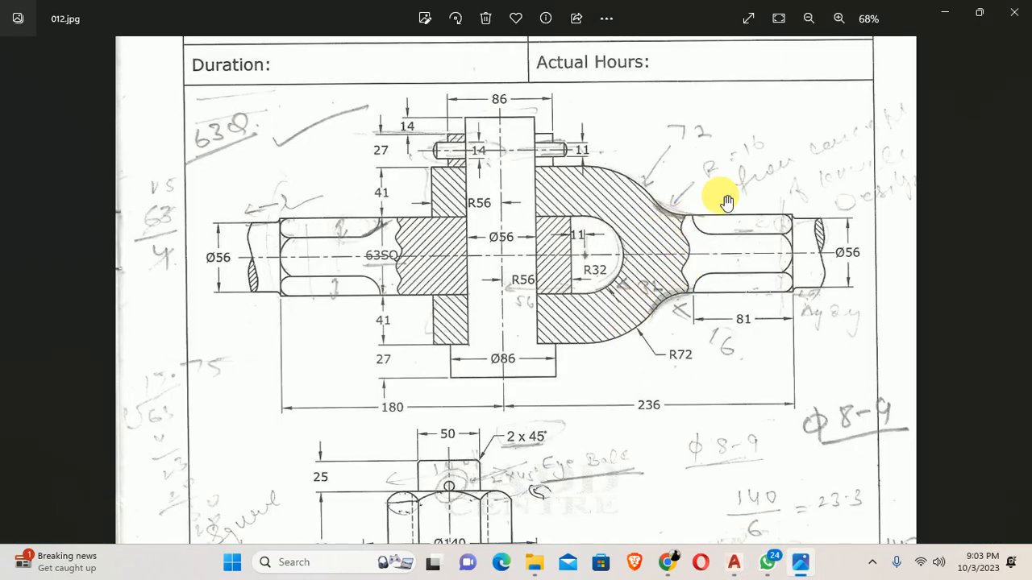
left_click(960, 10)
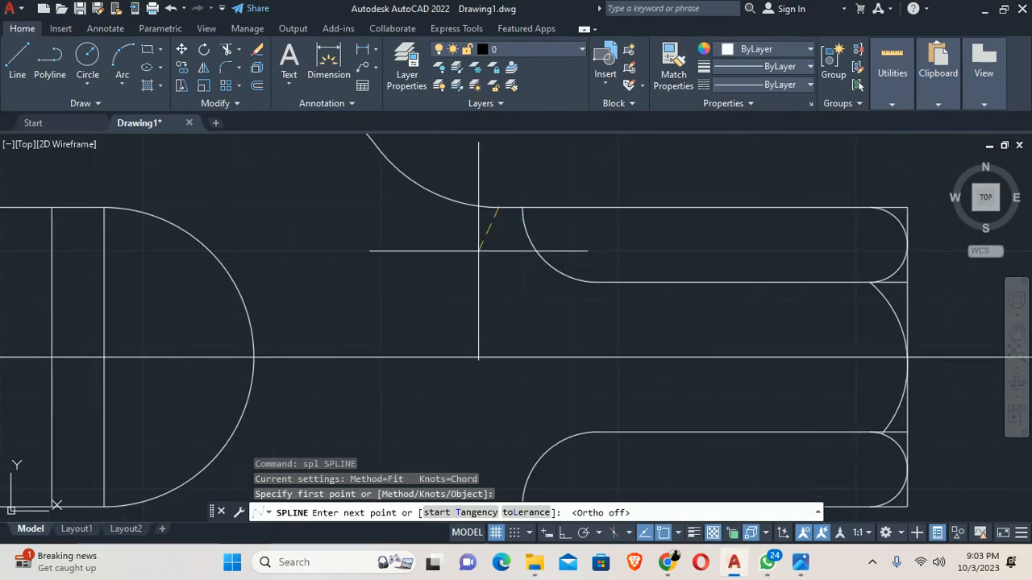
left_click(481, 250)
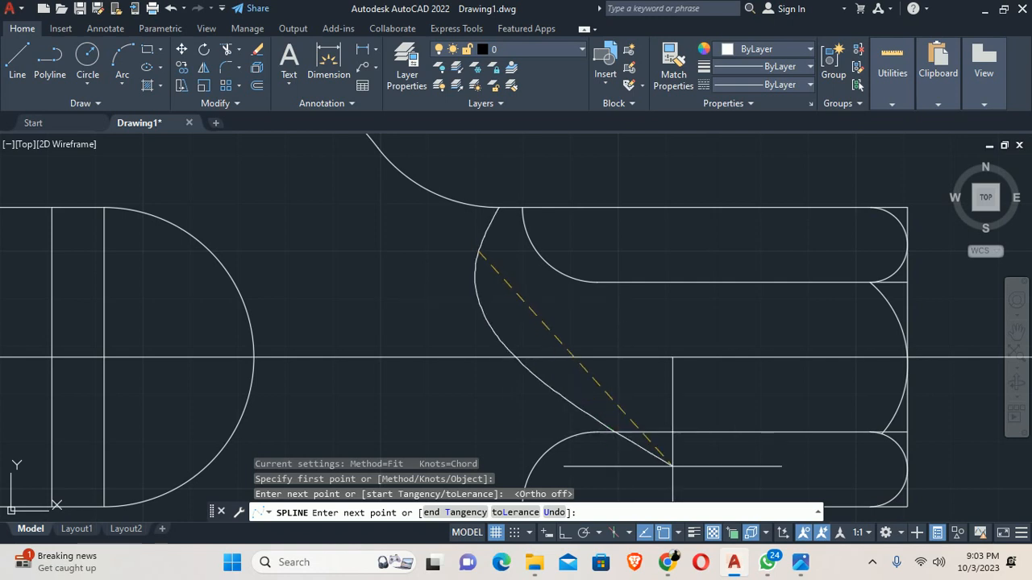
left_click(799, 564)
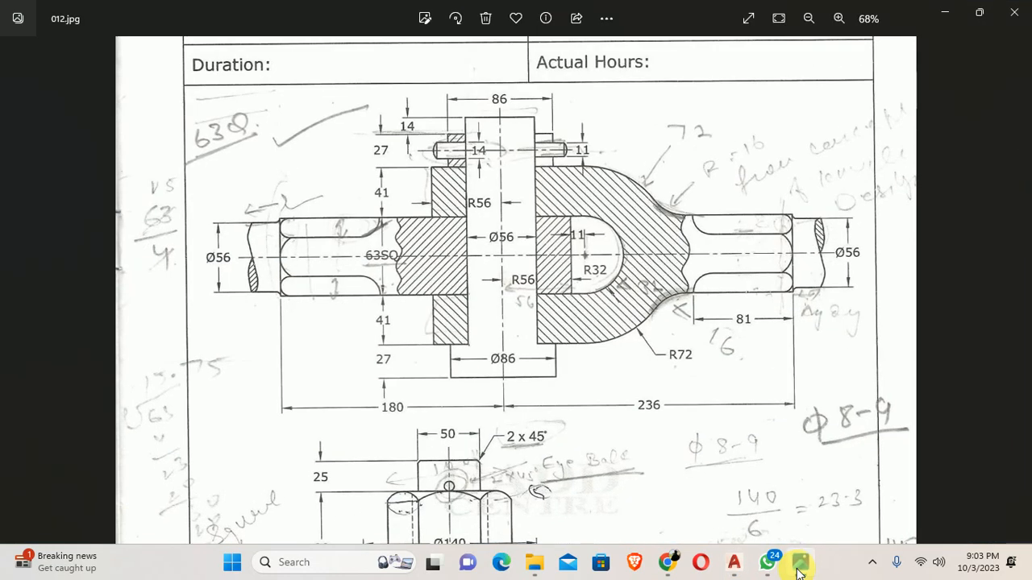
left_click(799, 566)
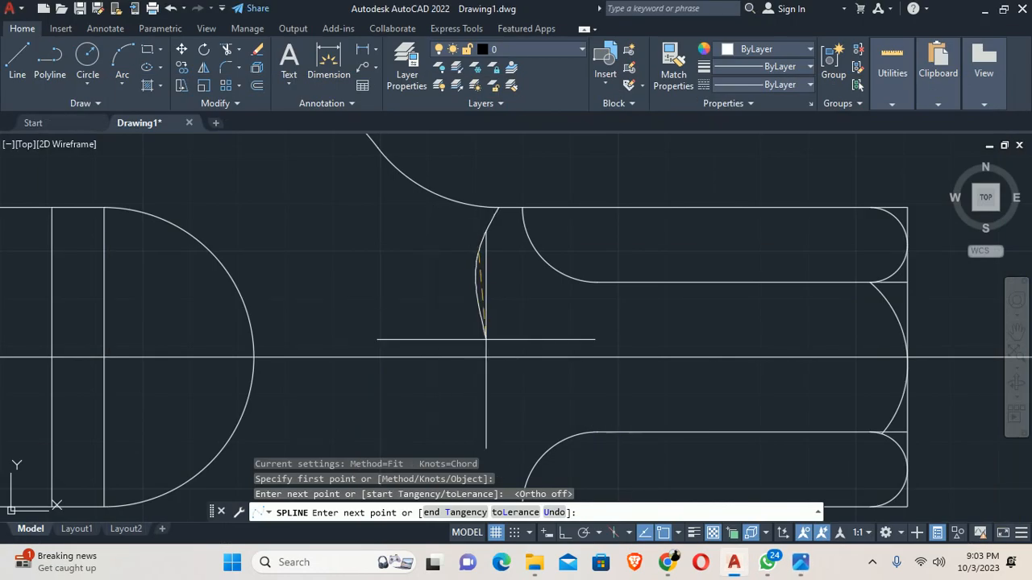
left_click(520, 354)
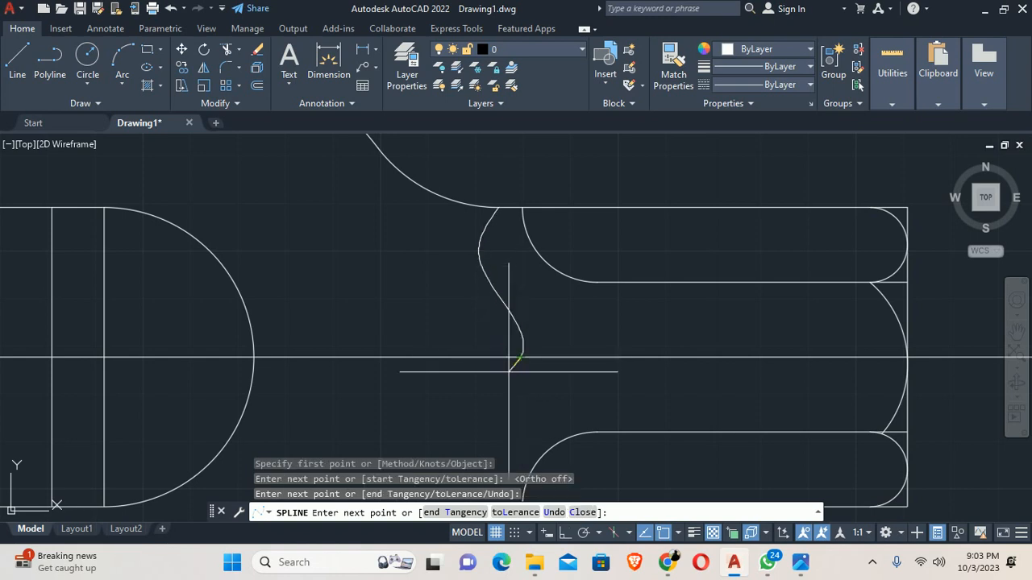
scroll(522, 342, "down", 2)
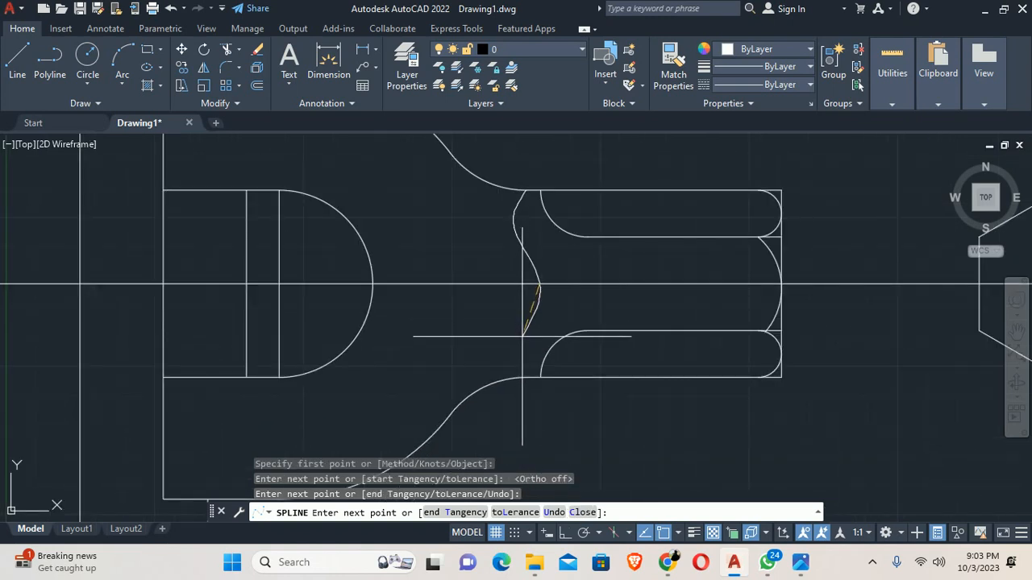
left_click(522, 337)
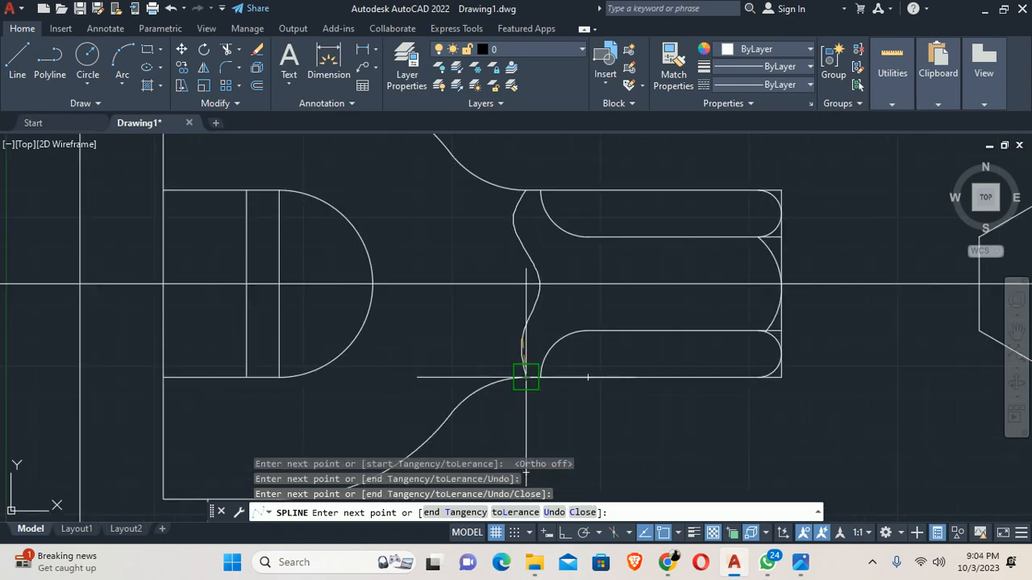
key("Escape")
Stretch the spline's fit point between the centreline and the lower edge outward, down and towards the fork, to deepen the lower wave
left_click(522, 345)
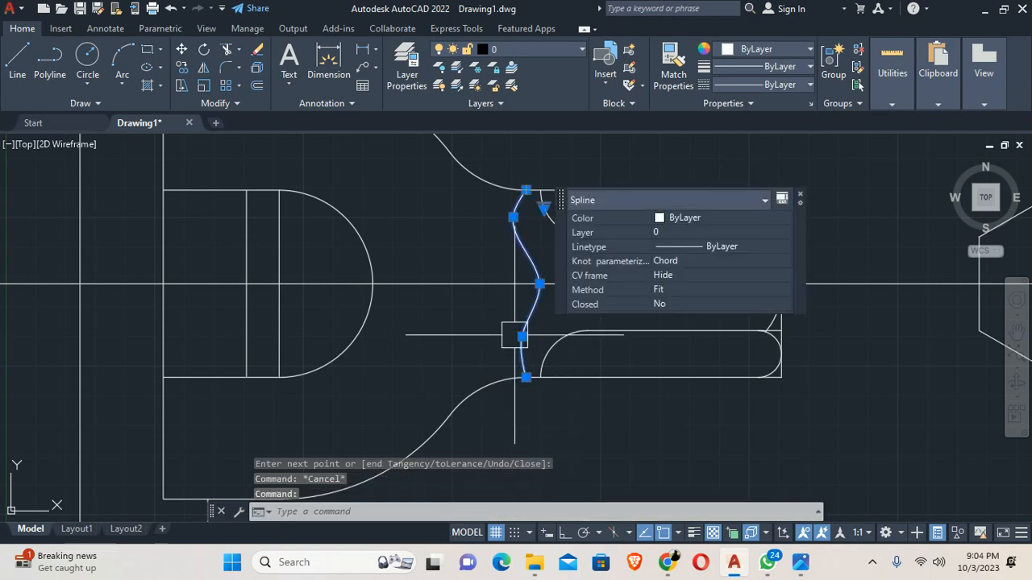
scroll(520, 350, "up", 3)
left_click(525, 350)
scroll(508, 367, "up", 2)
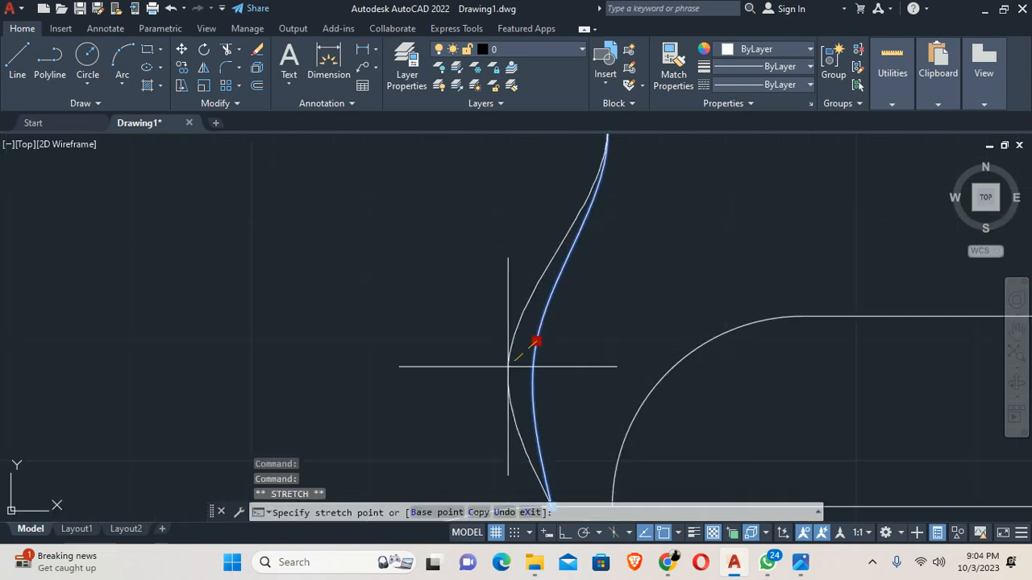
left_click(515, 370)
key("Escape")
key("Escape")
Adjust the spline's fit point between the upper edge and the centreline by stretching it slightly
scroll(516, 367, "down", 3)
scroll(507, 272, "up", 3)
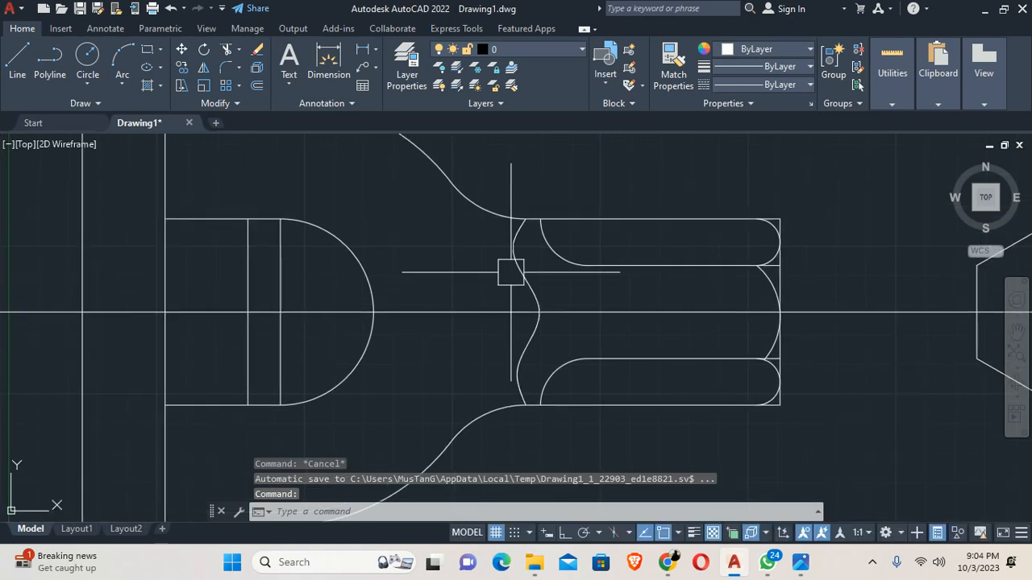
left_click(526, 277)
scroll(518, 252, "up", 2)
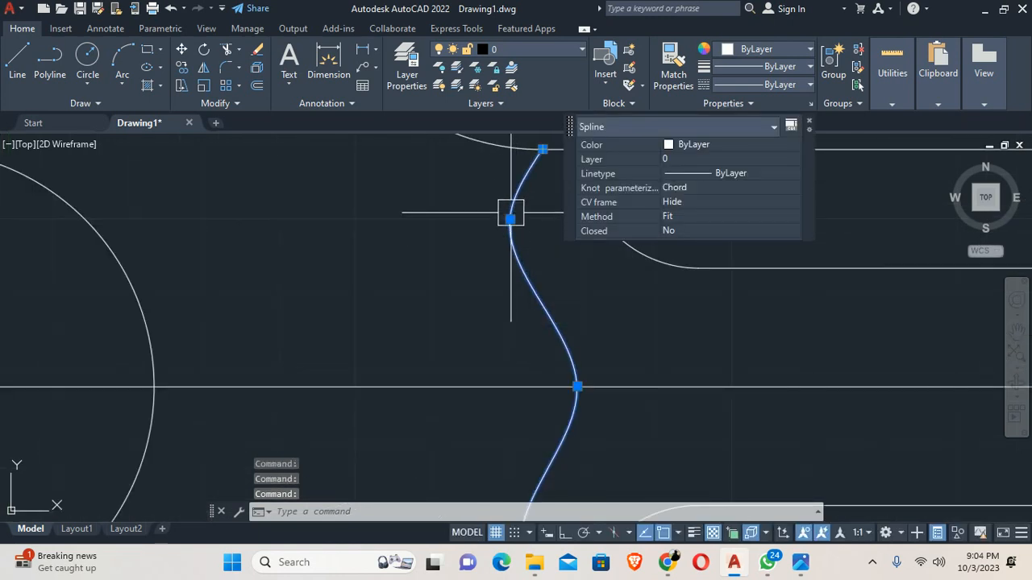
left_click(510, 217)
scroll(508, 225, "up", 2)
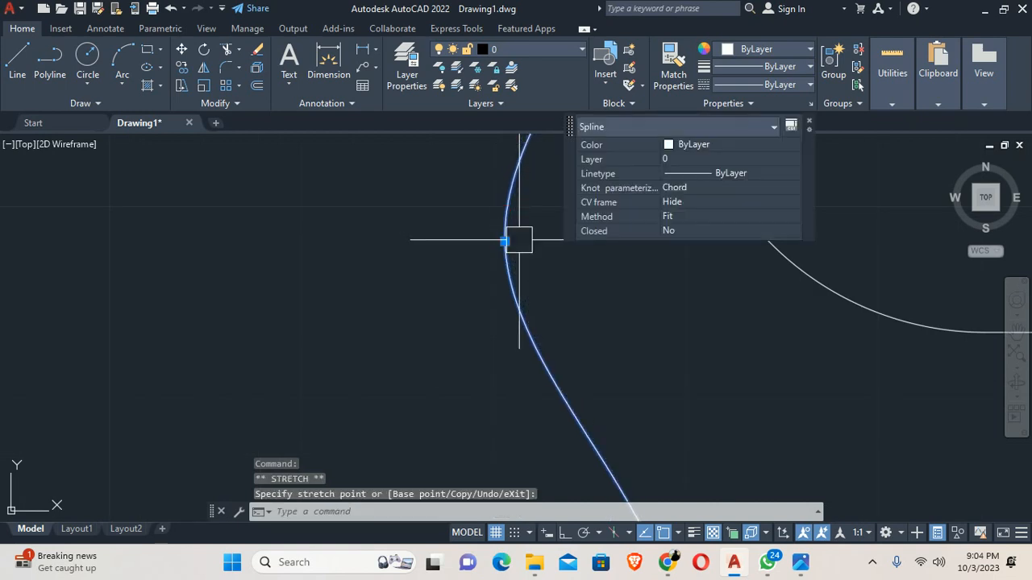
key("Escape")
key("Escape")
Compare the whole knuckle joint drawing with 012.jpg, looking at the shank, break line and the opposite rod end
scroll(519, 239, "down", 3)
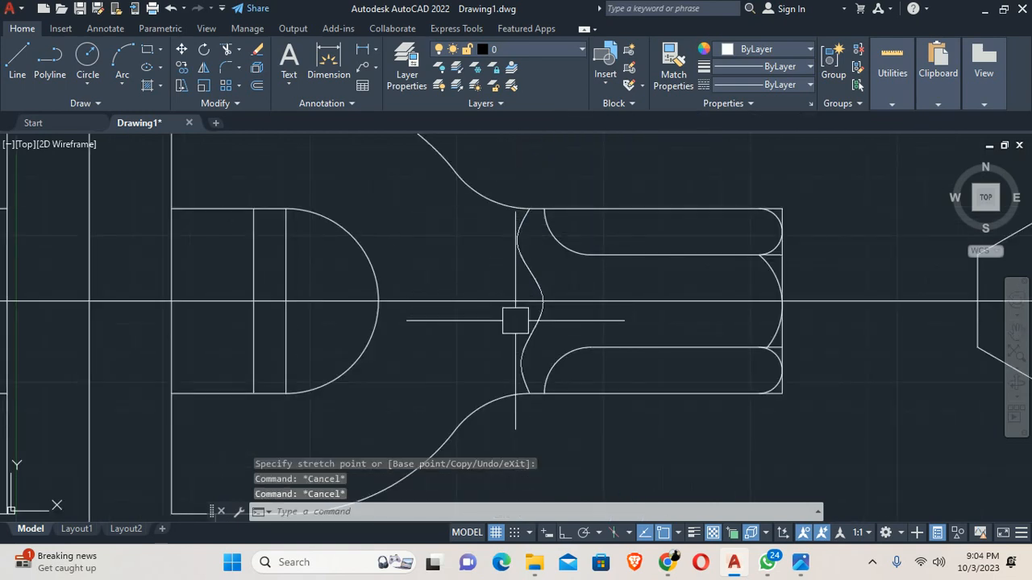
scroll(540, 347, "down", 4)
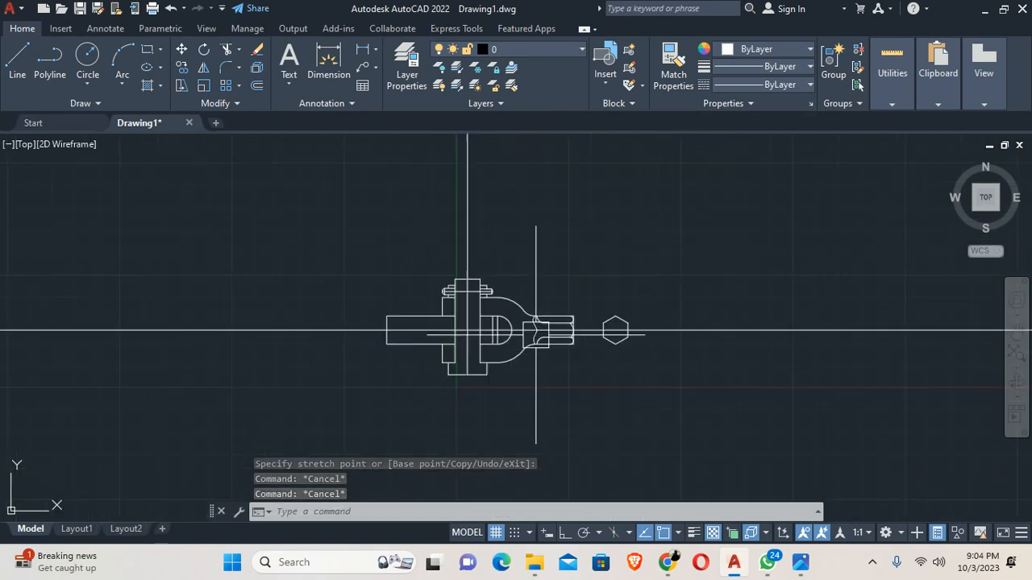
middle_click_drag(505, 362, 590, 353)
key("alt+Tab")
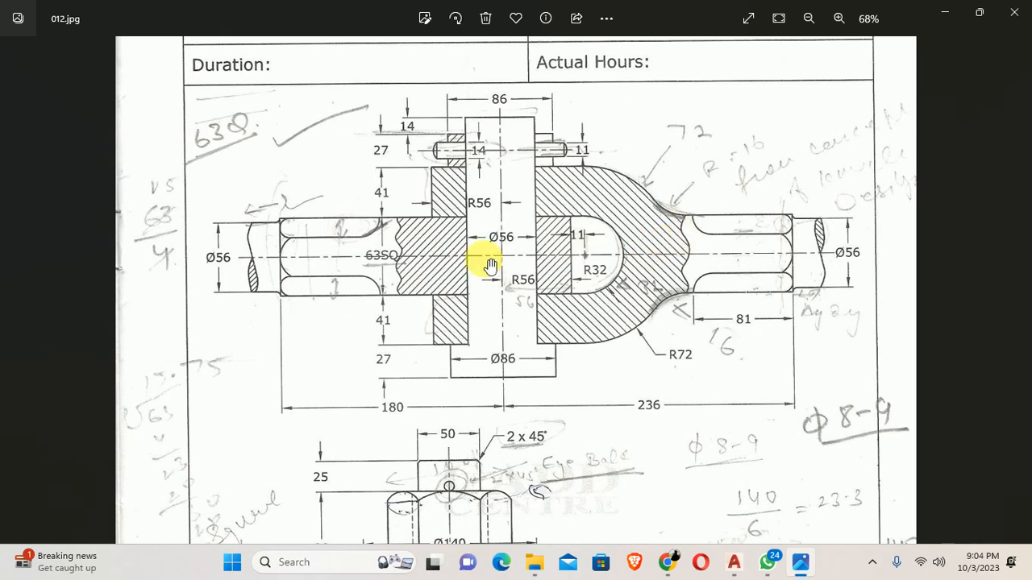
key("alt+Tab")
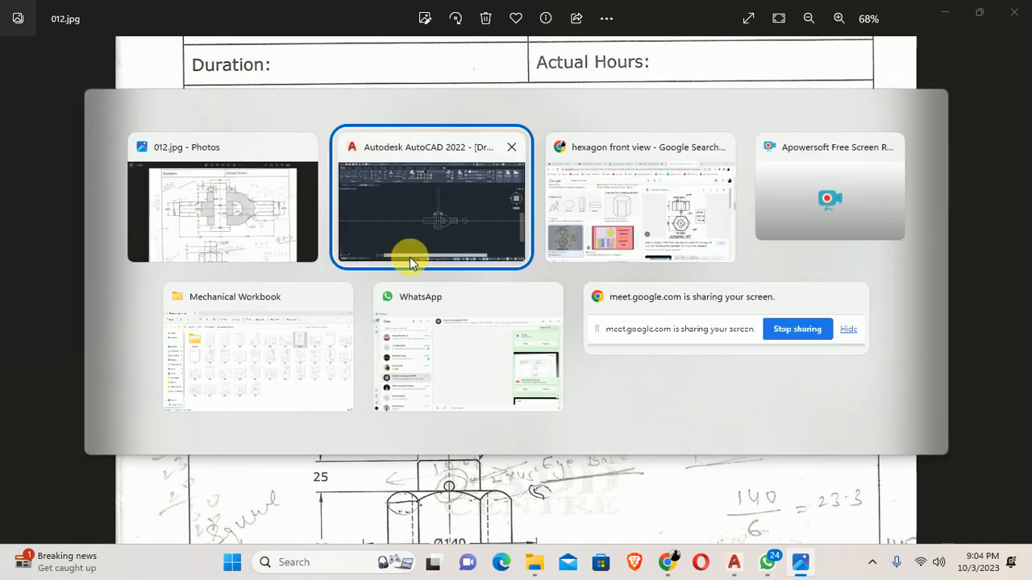
middle_click_drag(553, 307, 640, 339)
scroll(577, 333, "up", 3)
scroll(577, 333, "down", 3)
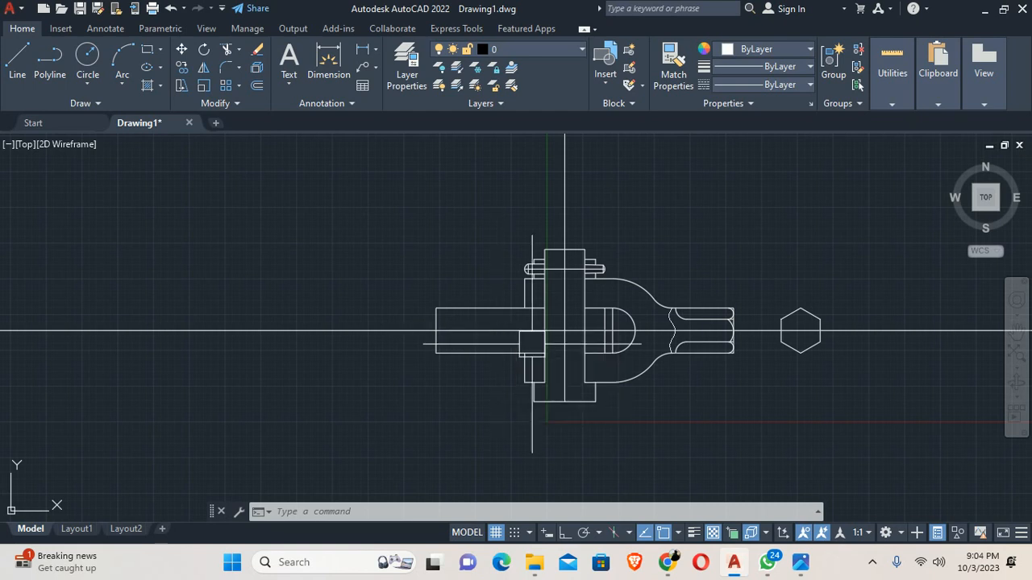
key("alt+Tab")
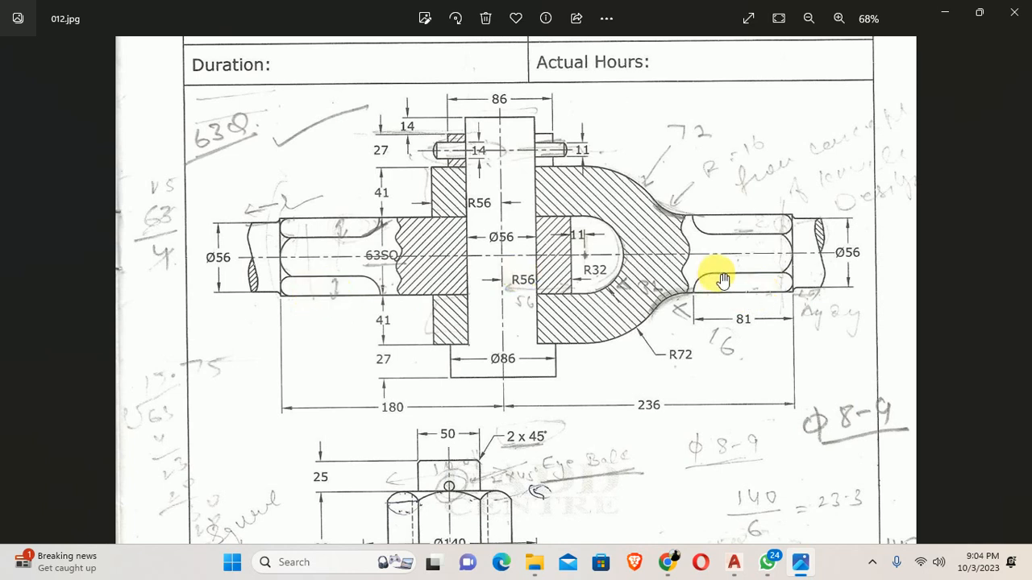
key("alt+Tab")
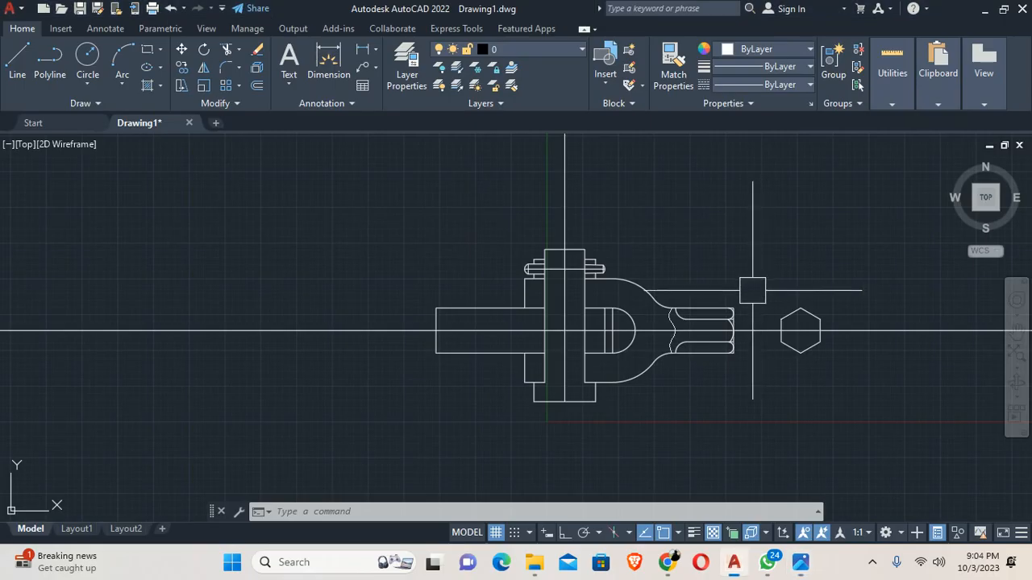
type("mi")
key("Return")
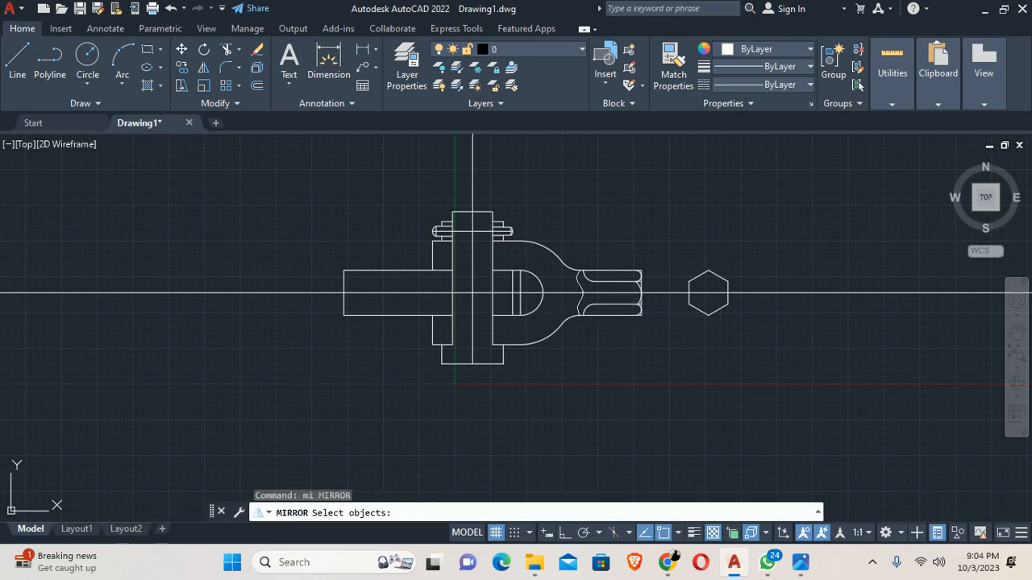
scroll(578, 257, "up", 3)
scroll(645, 313, "up", 2)
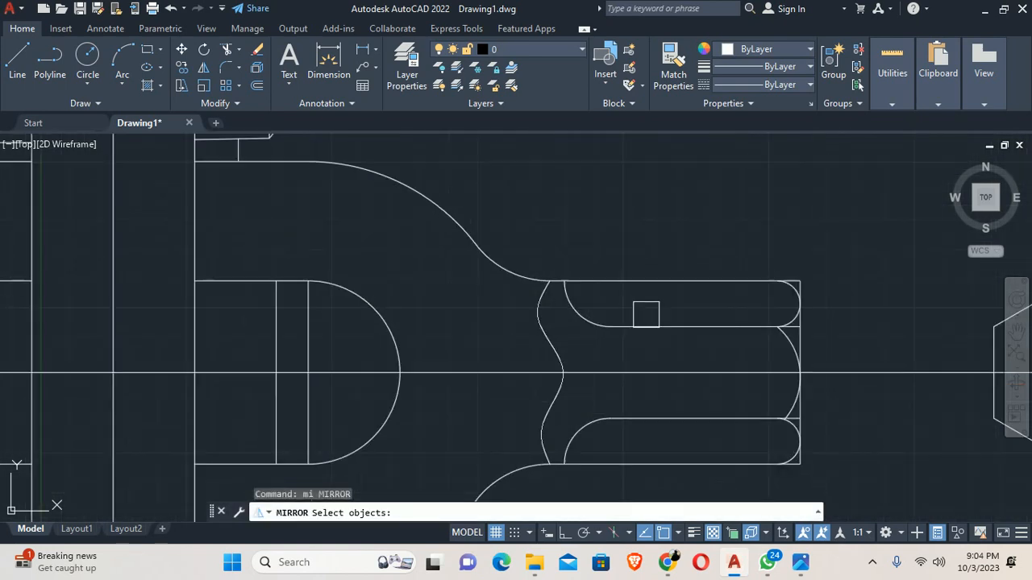
left_click(668, 302)
key("Escape")
Check the shank's free end against 012.jpg and erase the construction hexagon beside it
scroll(795, 281, "up", 3)
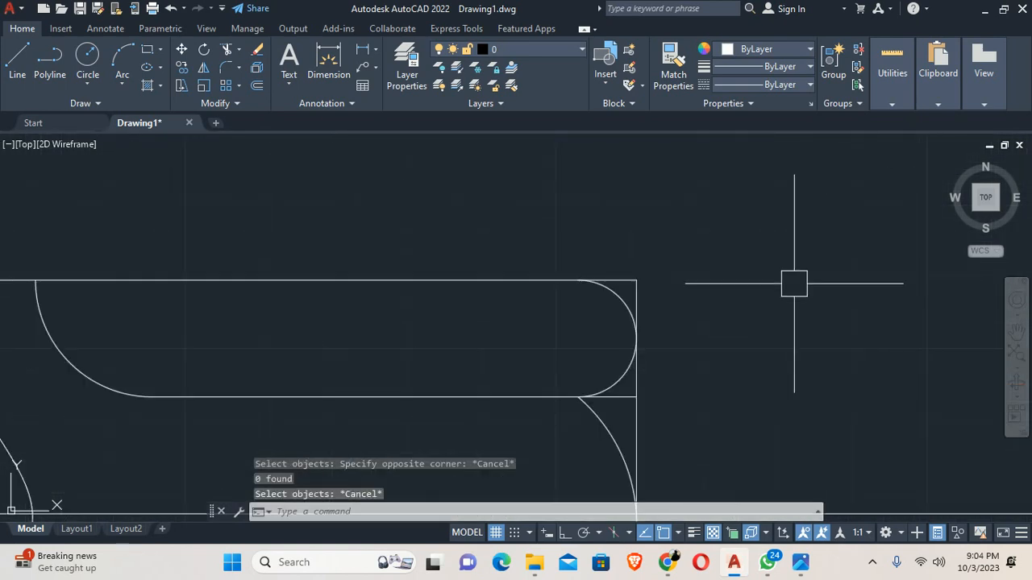
key("alt+Tab")
key("alt+Tab")
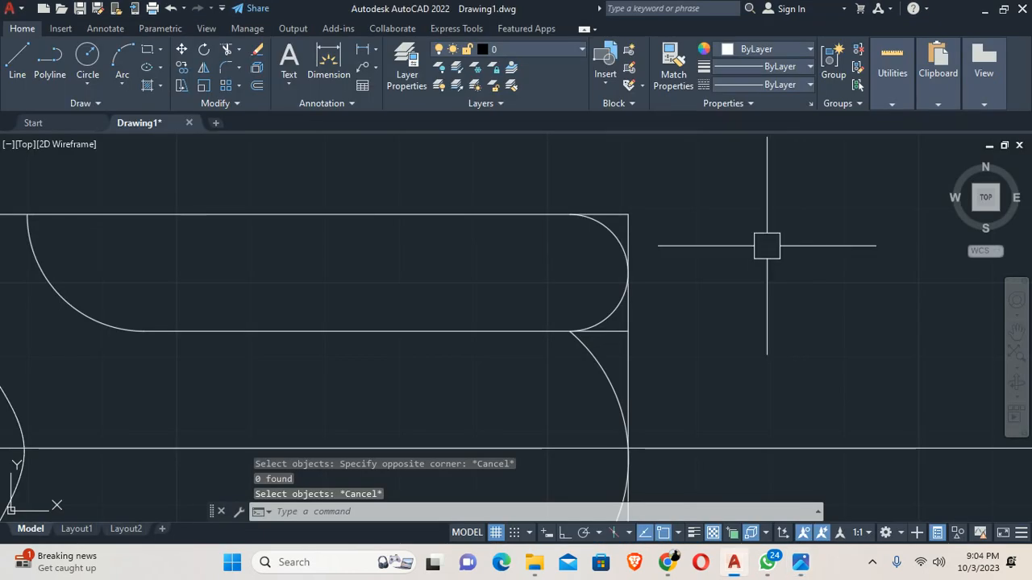
scroll(612, 298, "down", 3)
left_click(672, 297)
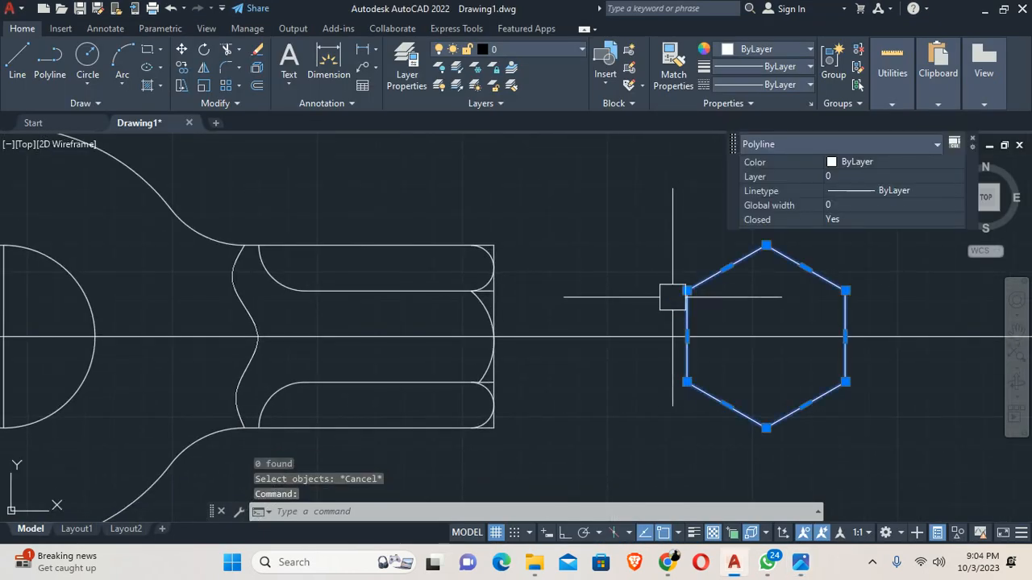
key("Escape")
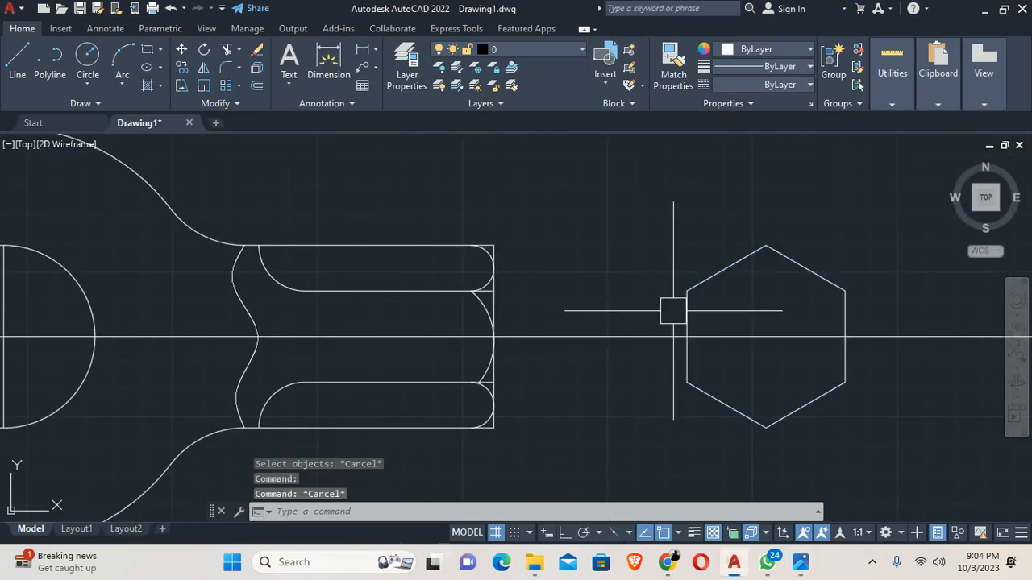
left_click(698, 282)
key("Delete")
scroll(548, 271, "down", 4)
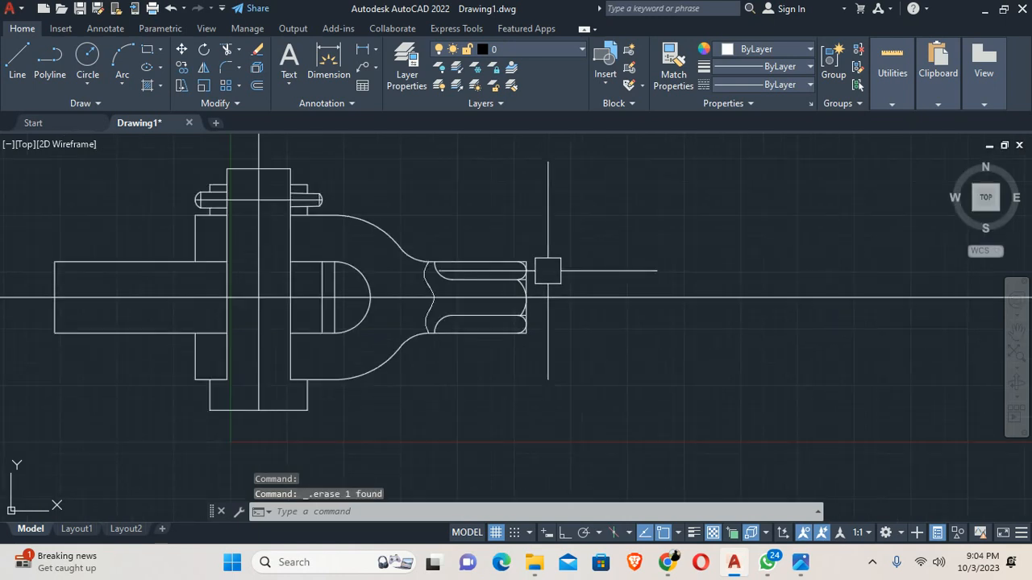
Offset the horizontal centreline by 56/2 above and below to form the edges of the Ø56 rod shown in 012.jpg
key("super")
key("super")
key("alt+Tab")
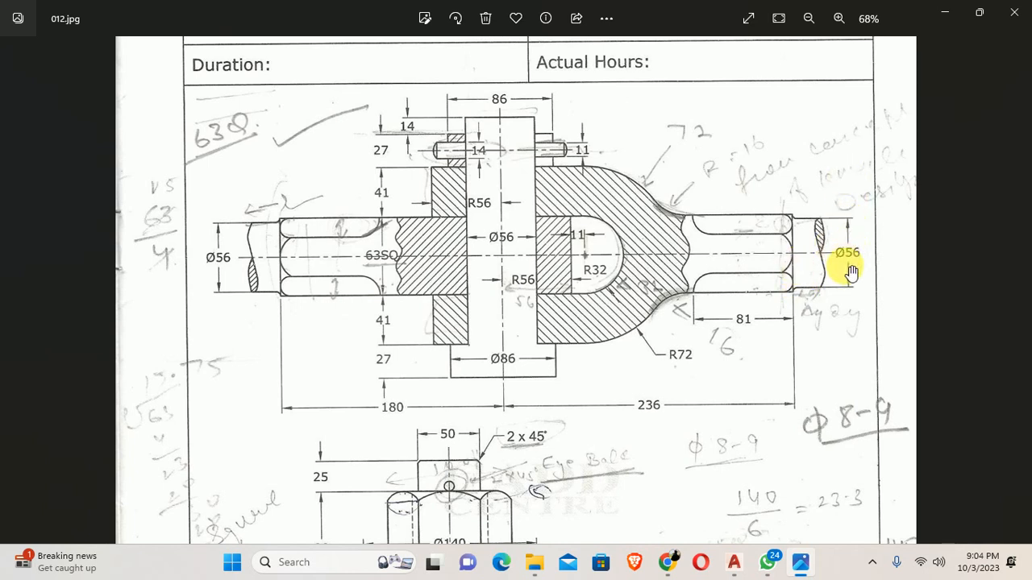
key("alt+Tab")
type("o")
key("Return")
type("5")
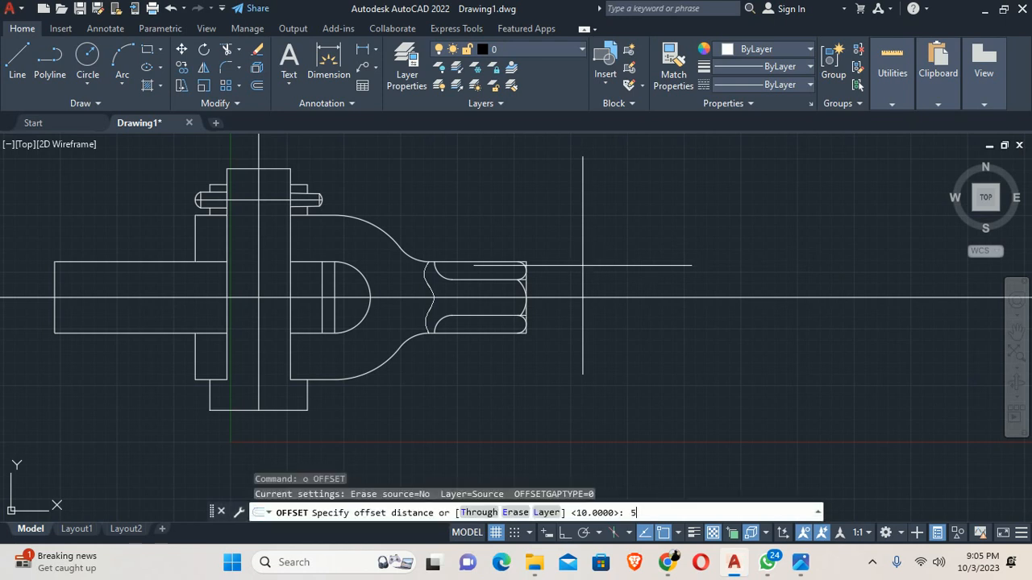
type("6/2")
key("Return")
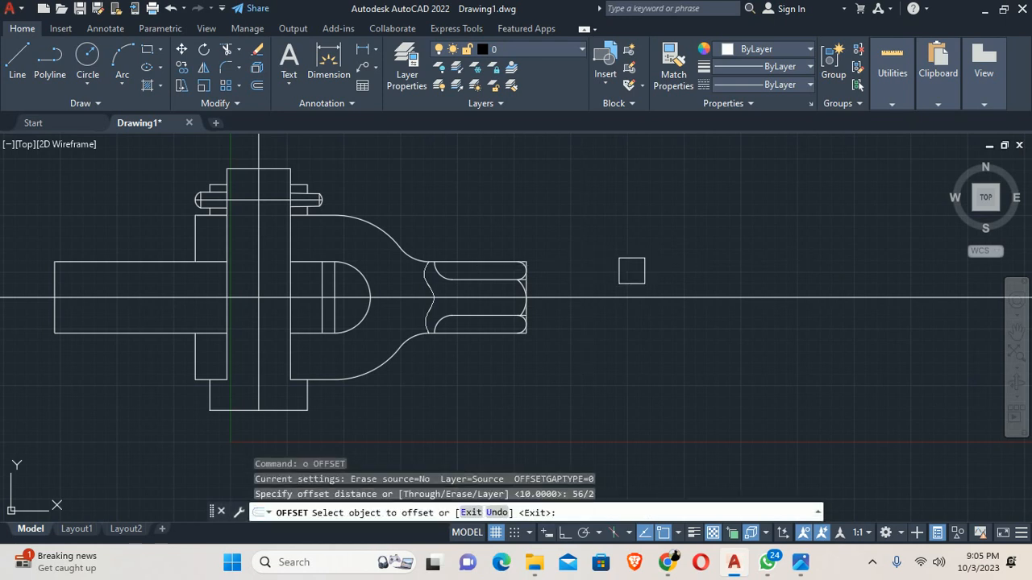
scroll(596, 306, "up", 3)
left_click(557, 337)
left_click(536, 302)
left_click(502, 337)
left_click(496, 384)
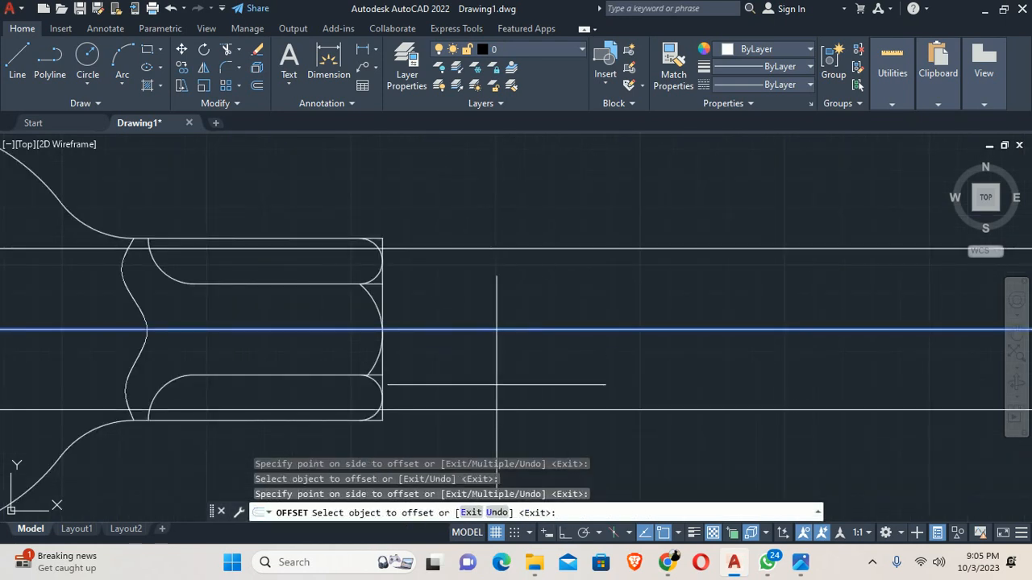
key("Return")
middle_click_drag(432, 391, 454, 375)
key("Escape")
Trim the upper rod edge so that it starts at the shank's end face, removing the portions running through the fork and shank
scroll(267, 346, "up", 4)
type("tr")
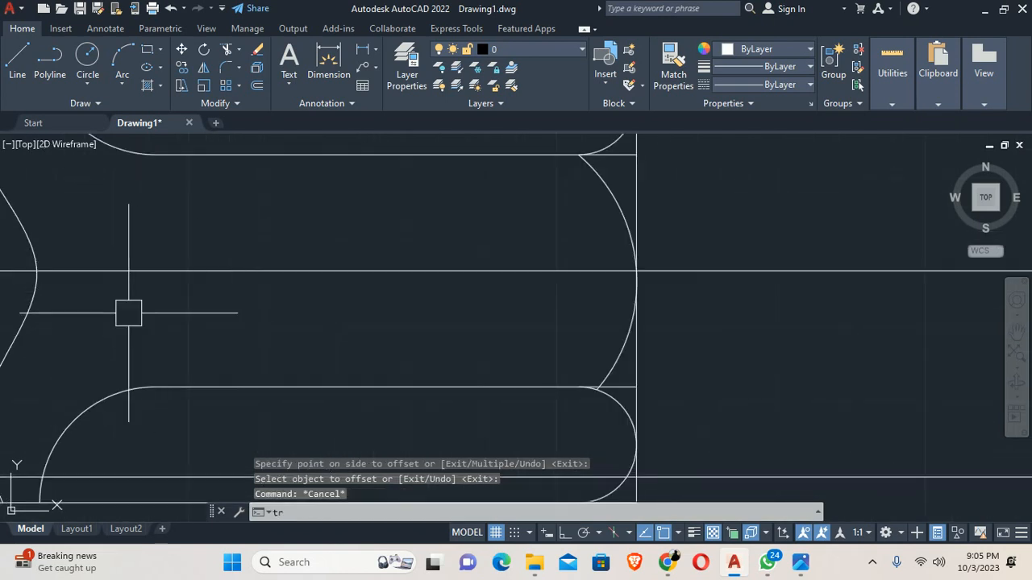
key("Return")
mouse_move(92, 300)
middle_mouse_down()
mouse_move(115, 343)
mouse_move(285, 417)
middle_mouse_up()
left_click(35, 177)
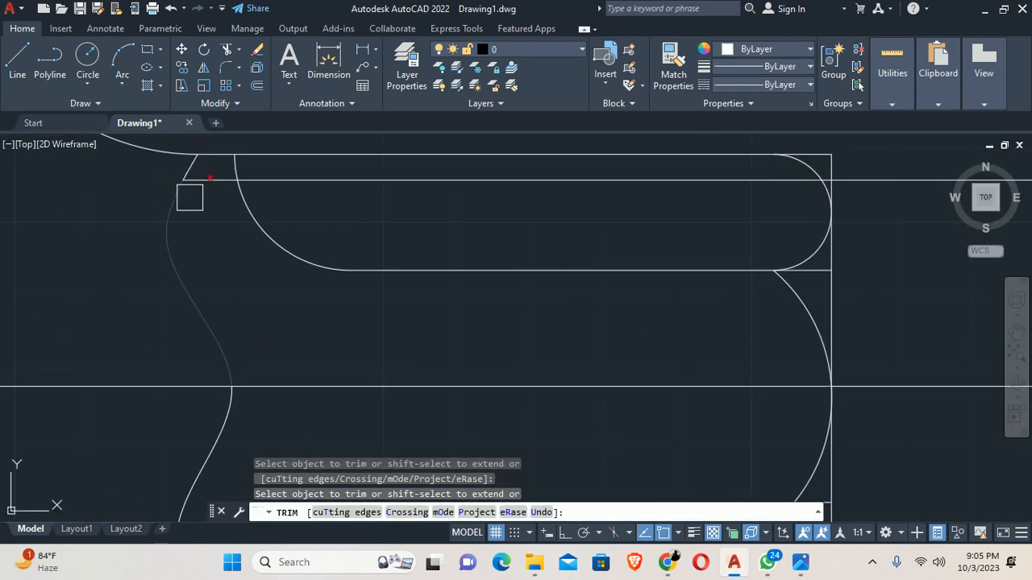
left_click(258, 181)
scroll(832, 194, "up", 3)
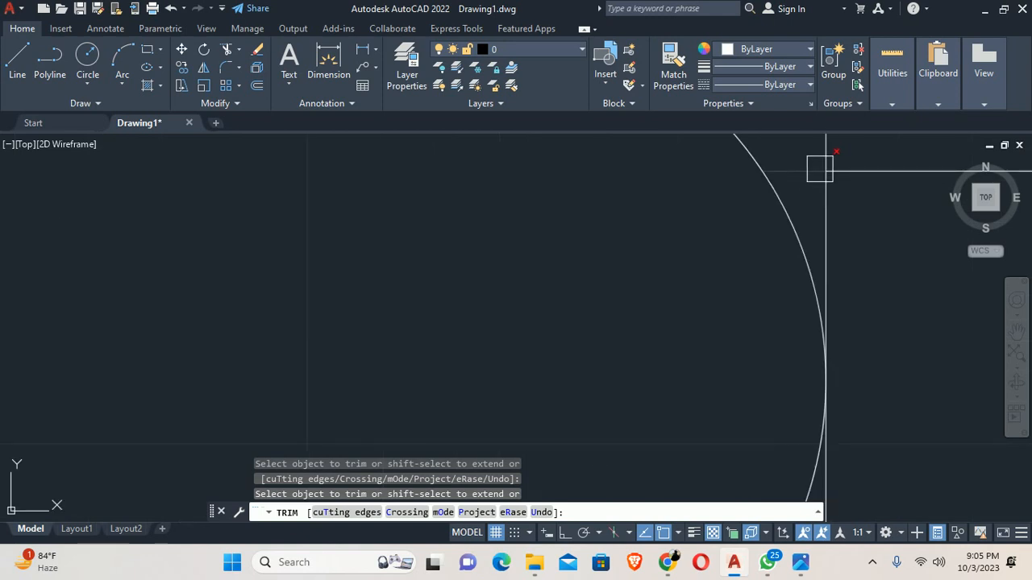
scroll(621, 260, "down", 4)
middle_click_drag(549, 295, 470, 145)
scroll(415, 253, "down", 2)
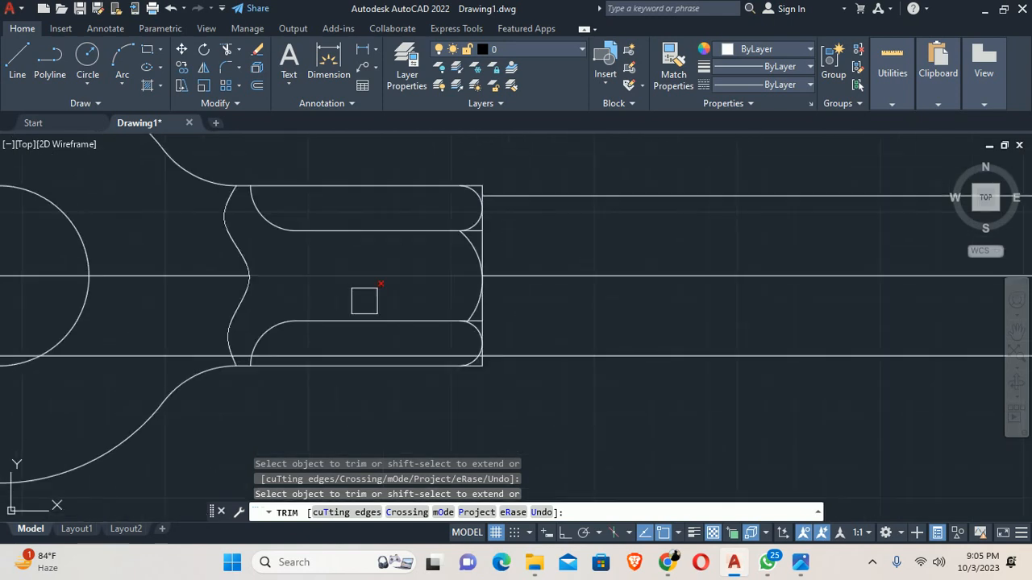
Trim the lower rod edge inside the fork and along the shank's lower facet
scroll(191, 343, "up", 1)
scroll(191, 342, "up", 2)
middle_click_drag(201, 336, 60, 332)
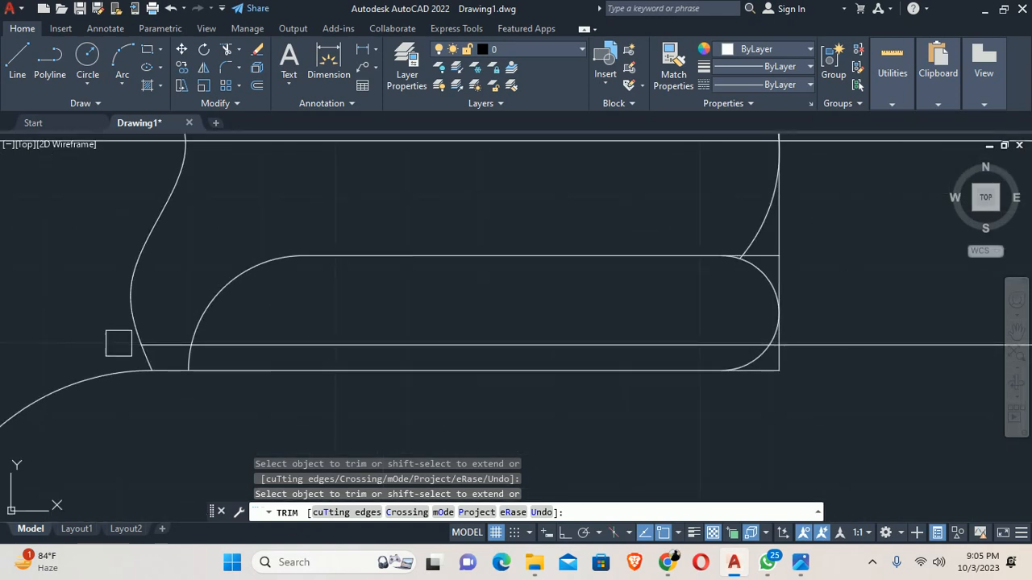
left_click(690, 330)
left_click(705, 348)
key("Return")
Trim the short leftover of the lower rod edge between the facet's corner arc and the shank's end face
scroll(707, 339, "up", 5)
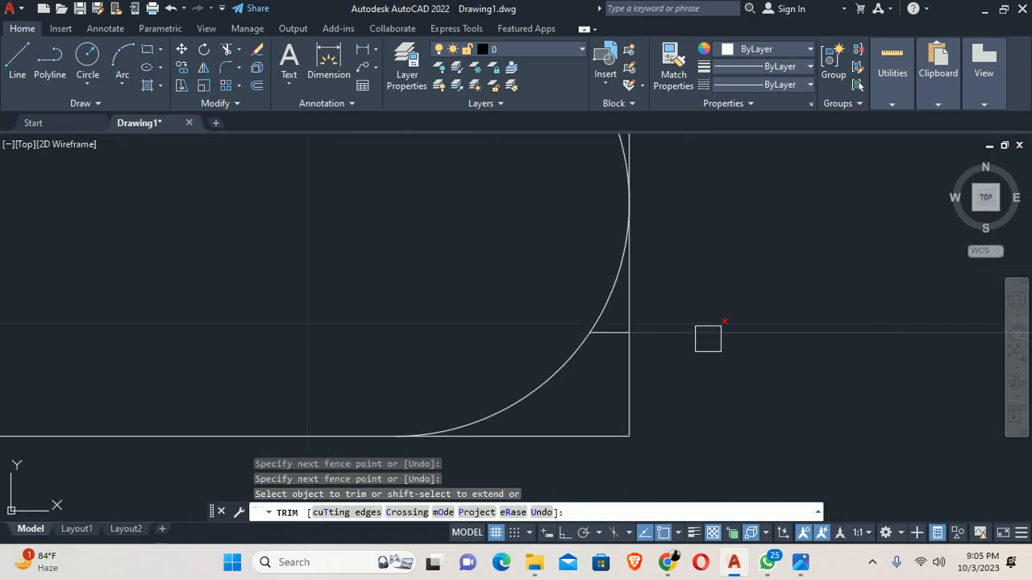
key("Escape")
scroll(521, 289, "down", 5)
key("Return")
scroll(521, 281, "down", 4)
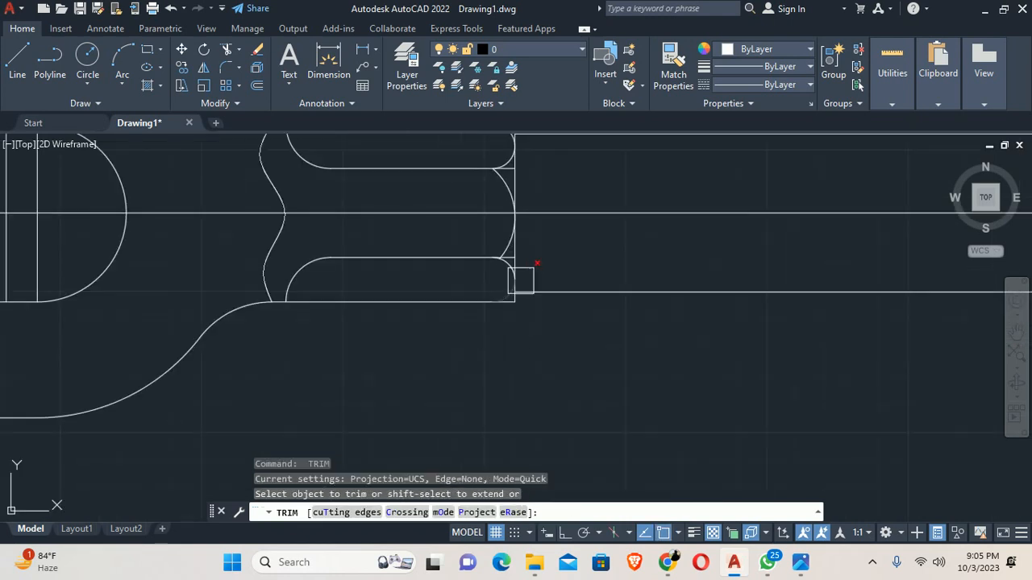
middle_click_drag(519, 275, 432, 316)
key("Escape")
key("Escape")
key("alt+Tab")
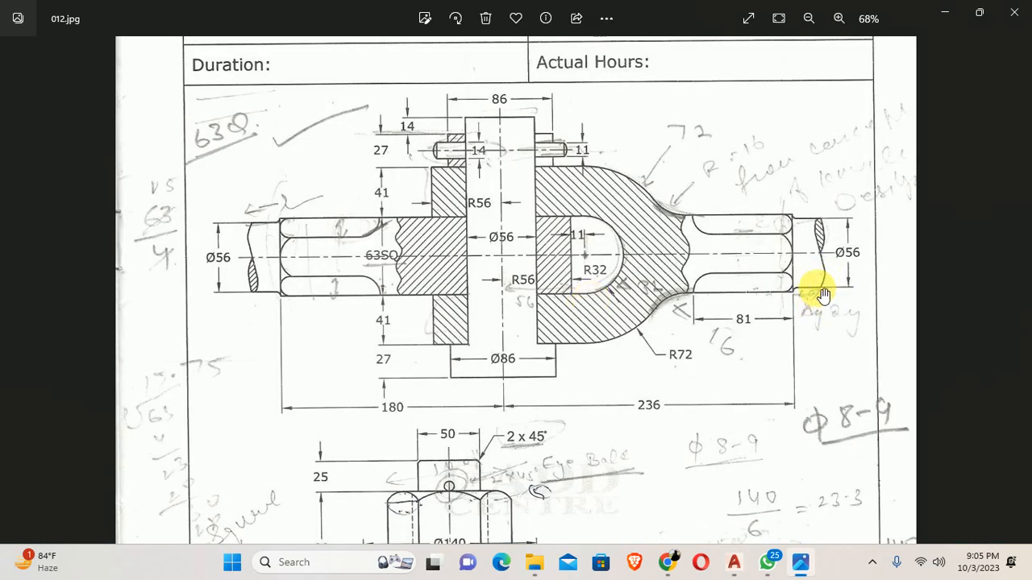
key("alt+Tab")
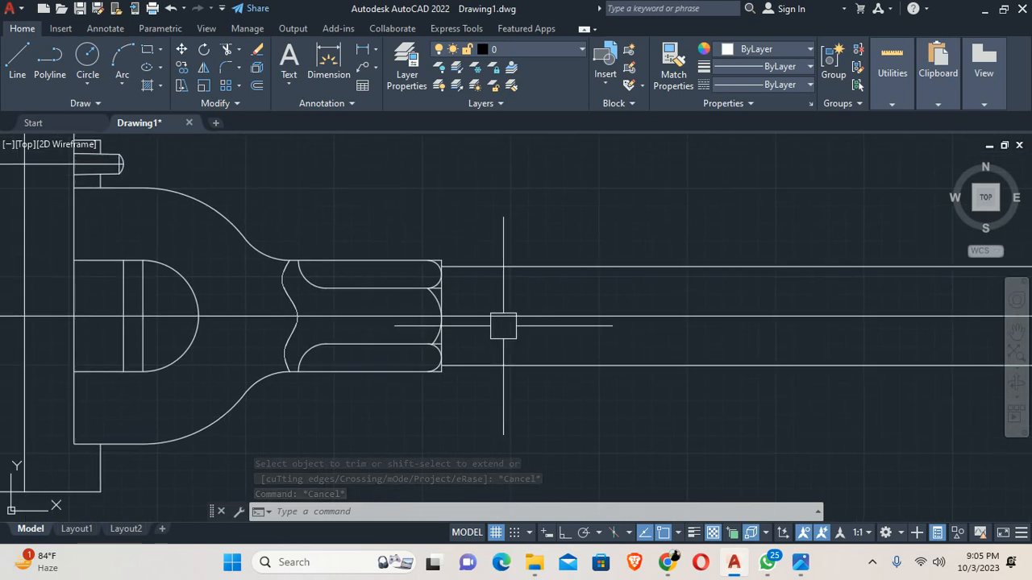
type("o")
key("Return")
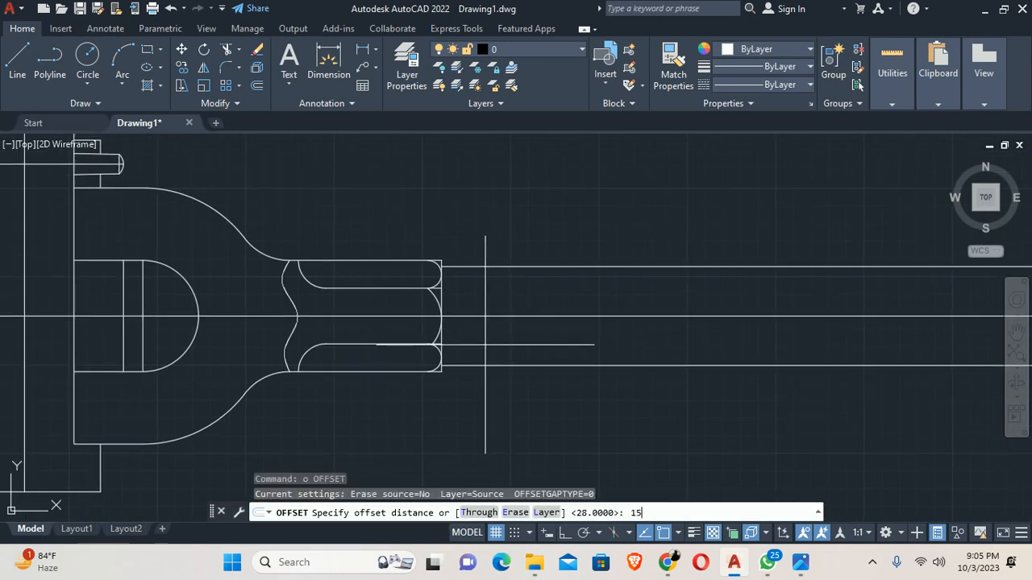
key("Return")
scroll(456, 314, "up", 3)
left_click(449, 326)
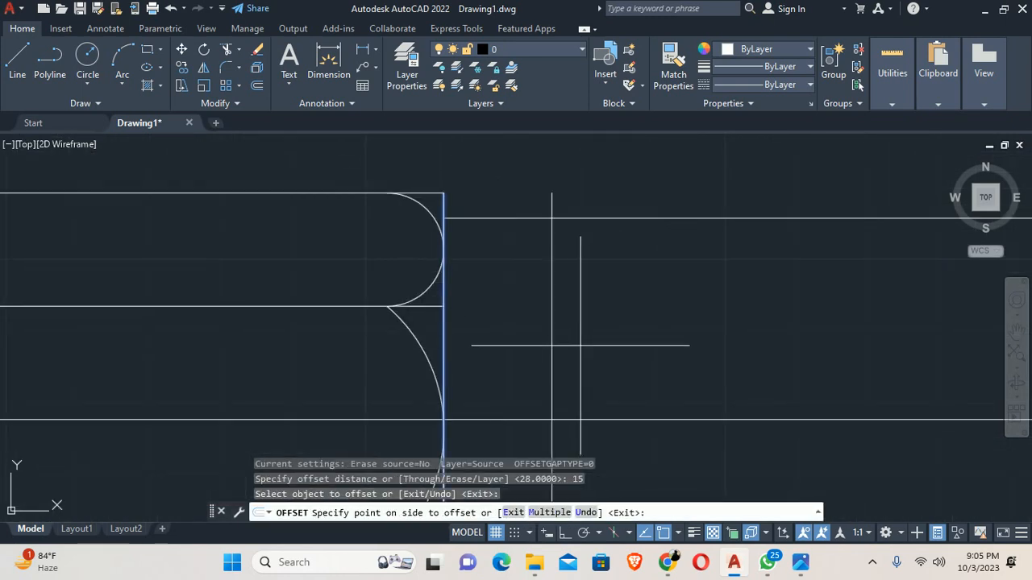
scroll(548, 306, "down", 3)
key("Escape")
key("Escape")
Offset the shank's vertical end edge 25 outward to mark the end of the rod
key("Return")
key("Return")
scroll(516, 339, "up", 3)
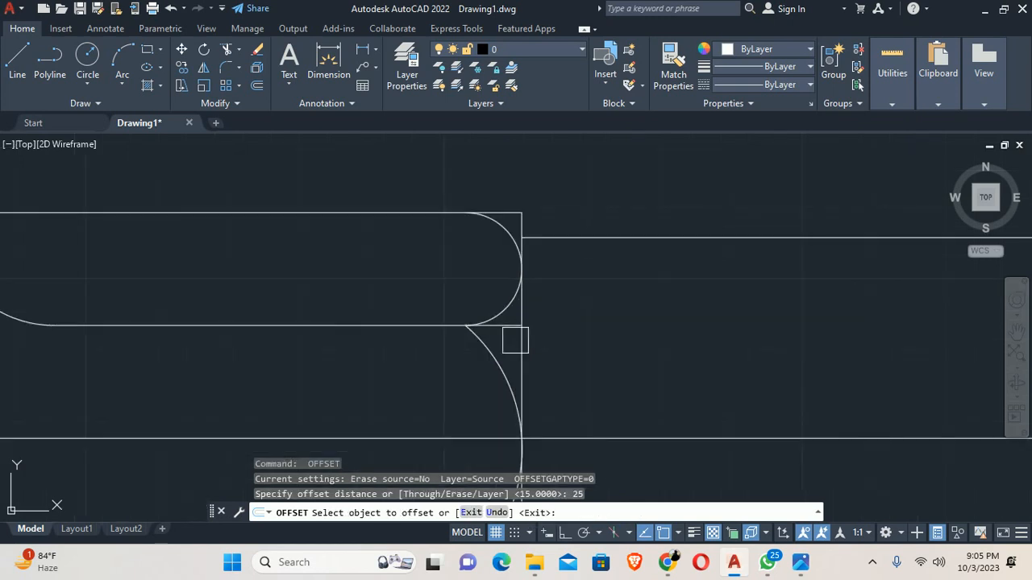
left_click(523, 352)
scroll(656, 393, "down", 3)
key("Escape")
scroll(671, 357, "down", 3)
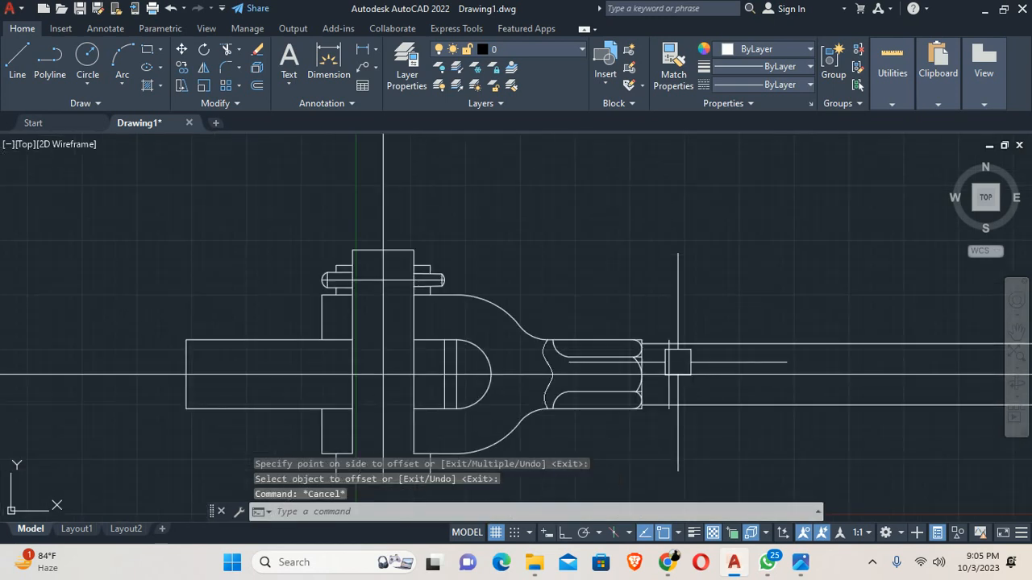
Compare the rod extension beyond the shank with the reference drawing 012.jpg
key("alt+Tab")
key("alt+Tab")
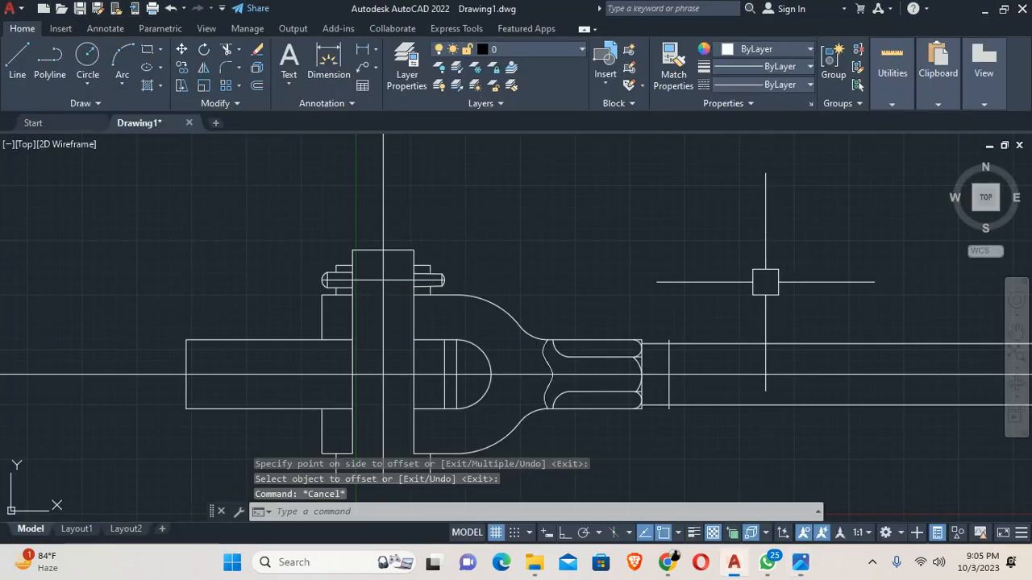
scroll(750, 278, "up", 5)
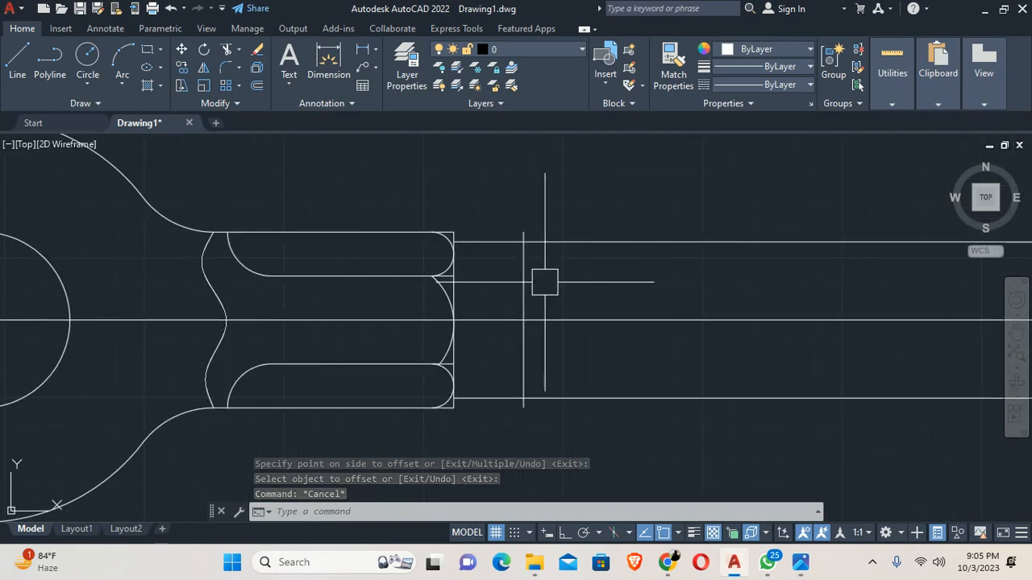
key("Escape")
type("re")
key("Escape")
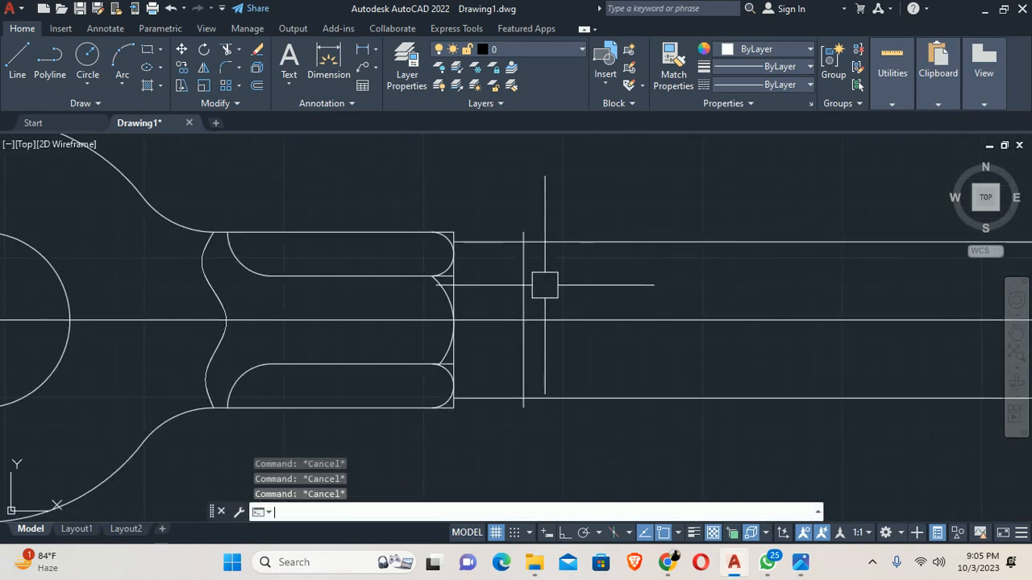
scroll(545, 285, "down", 5)
key("alt+Tab")
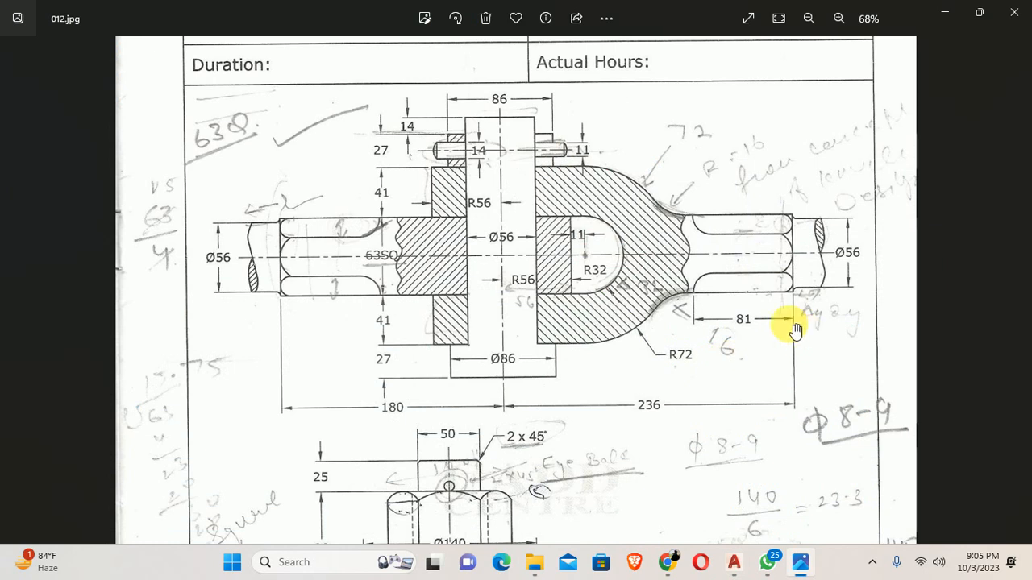
key("alt+Tab")
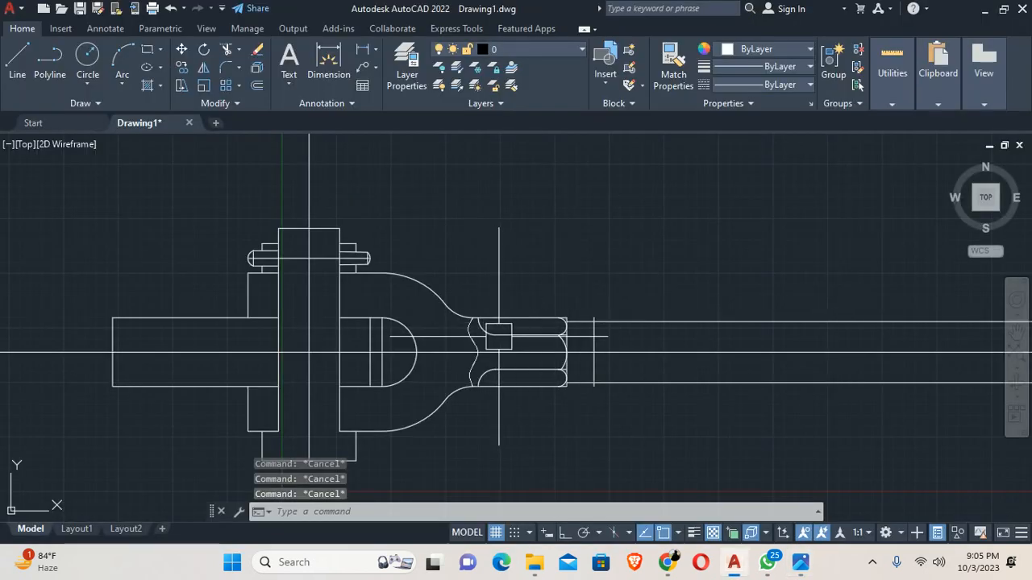
Trim the rod's end line and its upper and lower edges where they cross, leaving a closed rectangular stub beyond the shank
scroll(576, 345, "up", 3)
type("tr")
key("space")
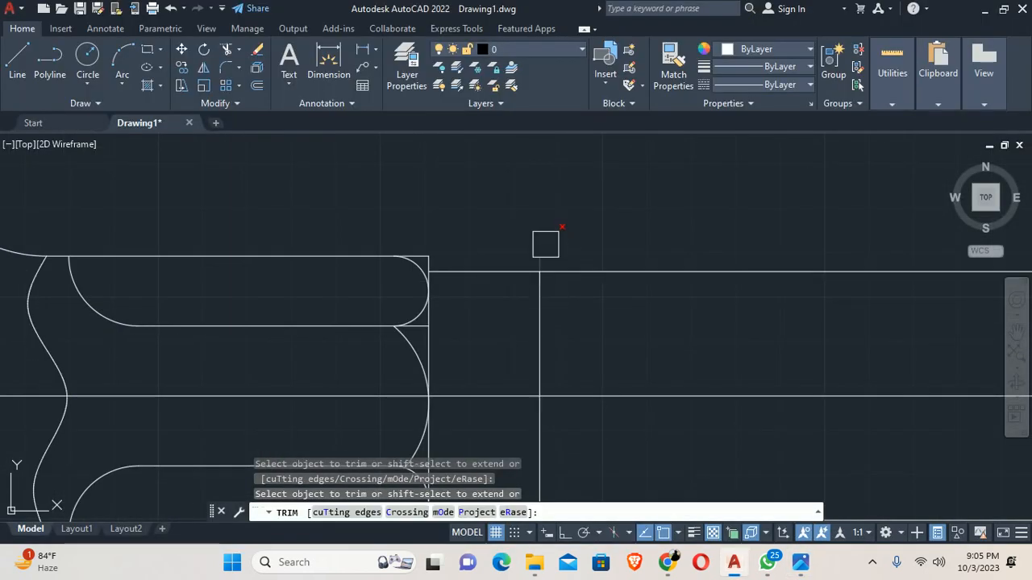
scroll(601, 384, "down", 3)
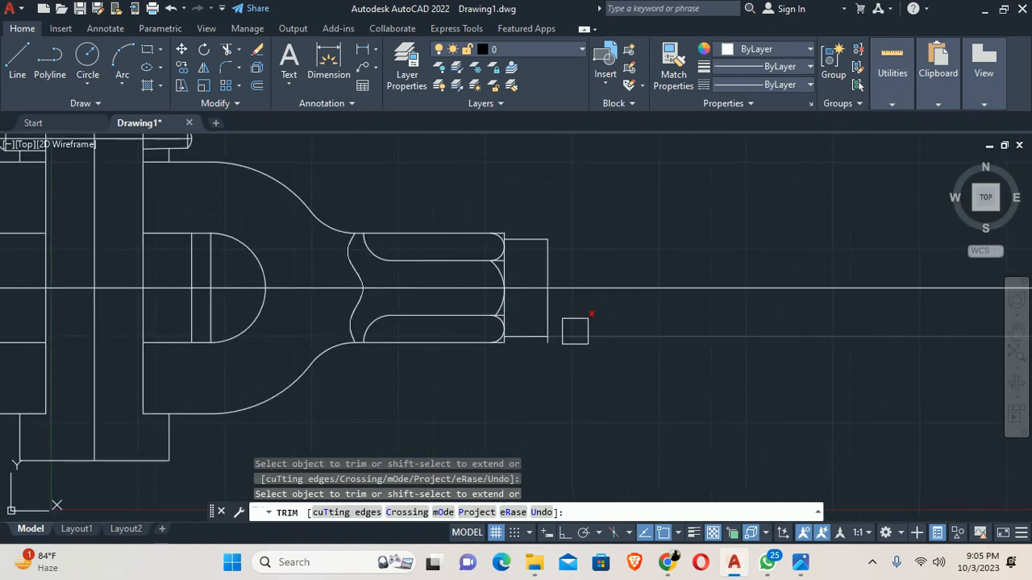
scroll(548, 347, "up", 5)
scroll(549, 319, "down", 5)
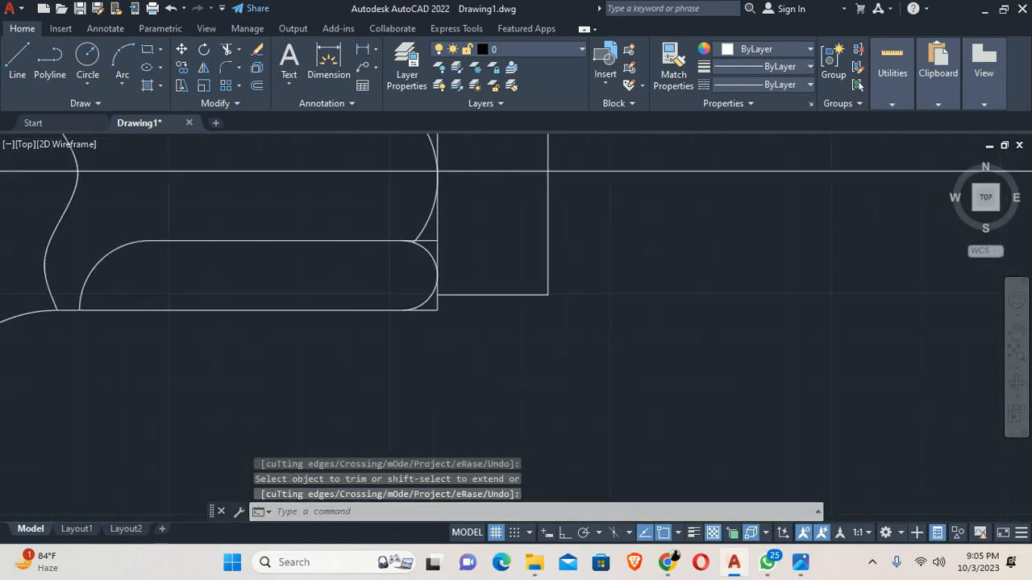
key("Escape")
key("alt+Tab")
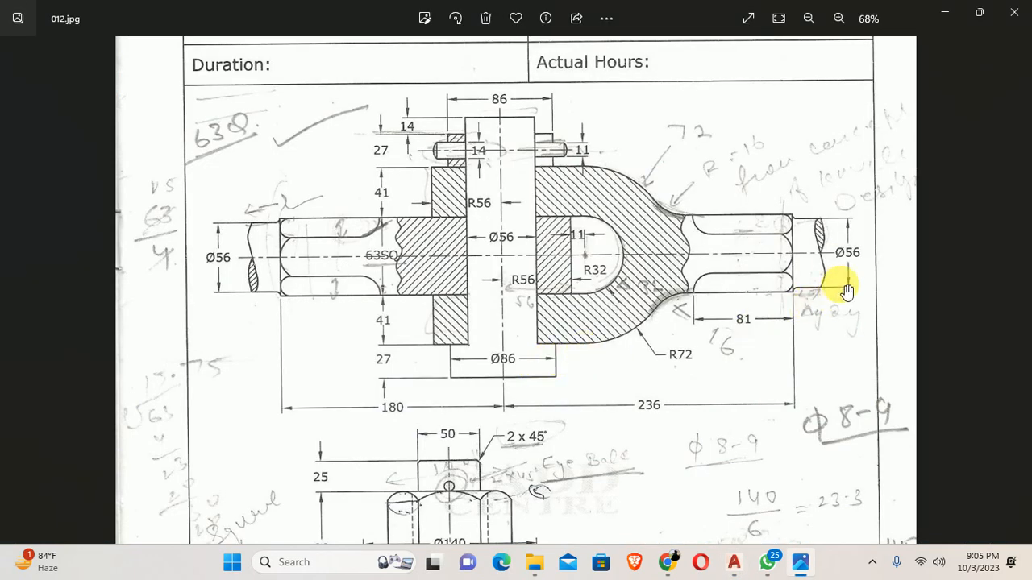
key("alt+Tab")
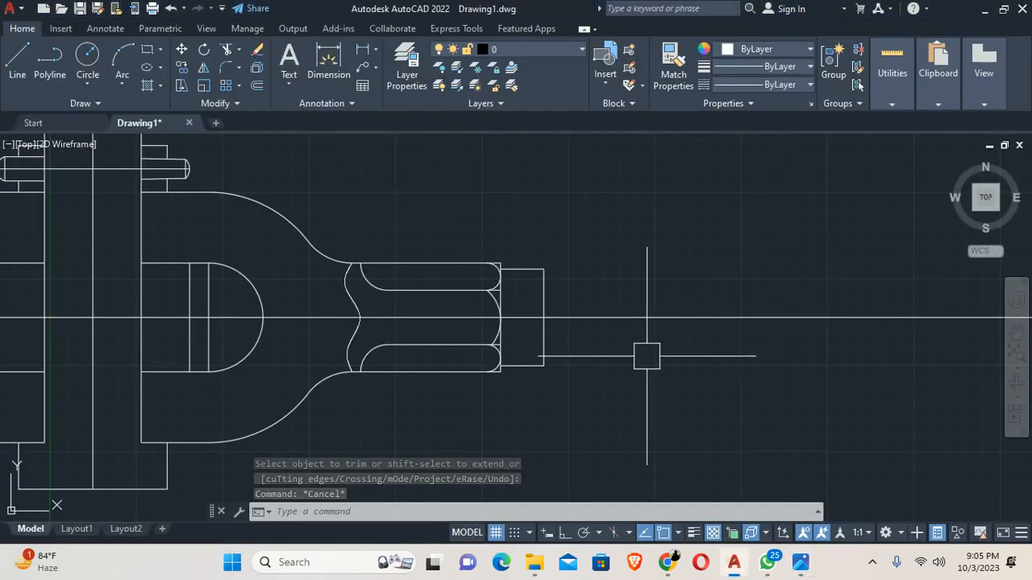
type("spl")
key("Return")
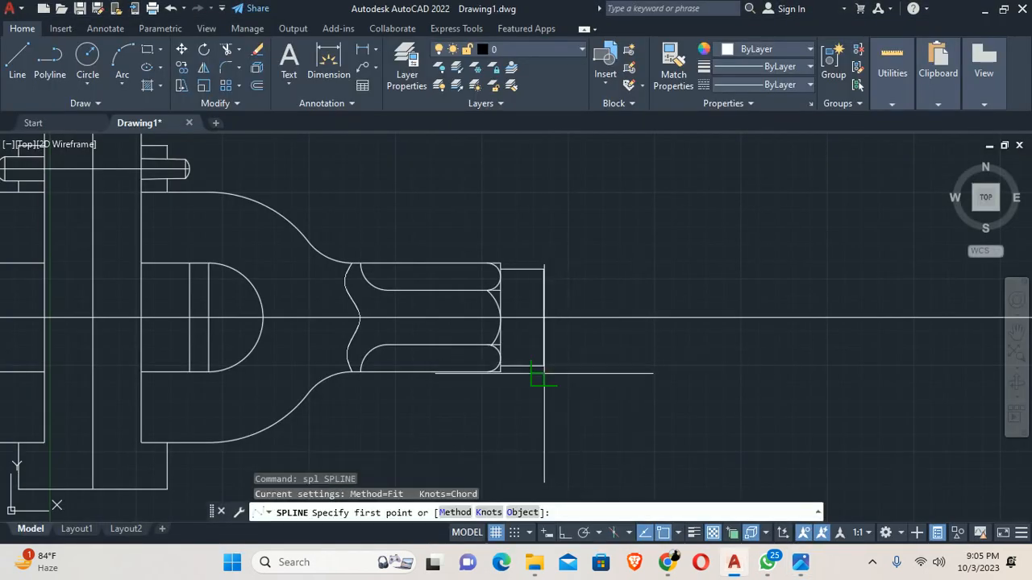
scroll(544, 372, "up", 4)
left_click(574, 358)
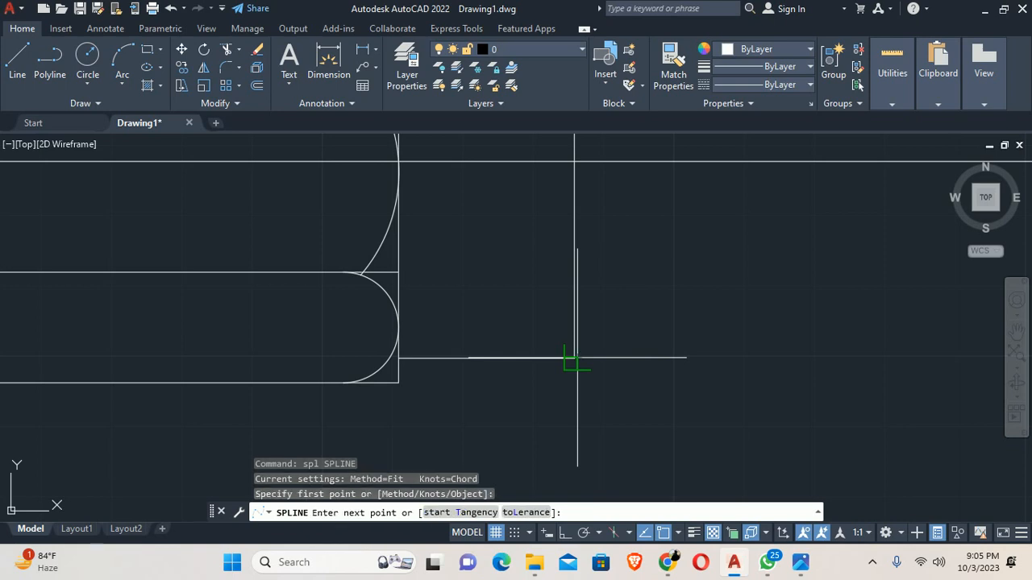
key("Escape")
Draw an S-shaped spline from the stub's lower outer corner to its upper one, bulging outward below the centreline and inward above it
key("Return")
left_click(568, 358)
scroll(549, 357, "down", 3)
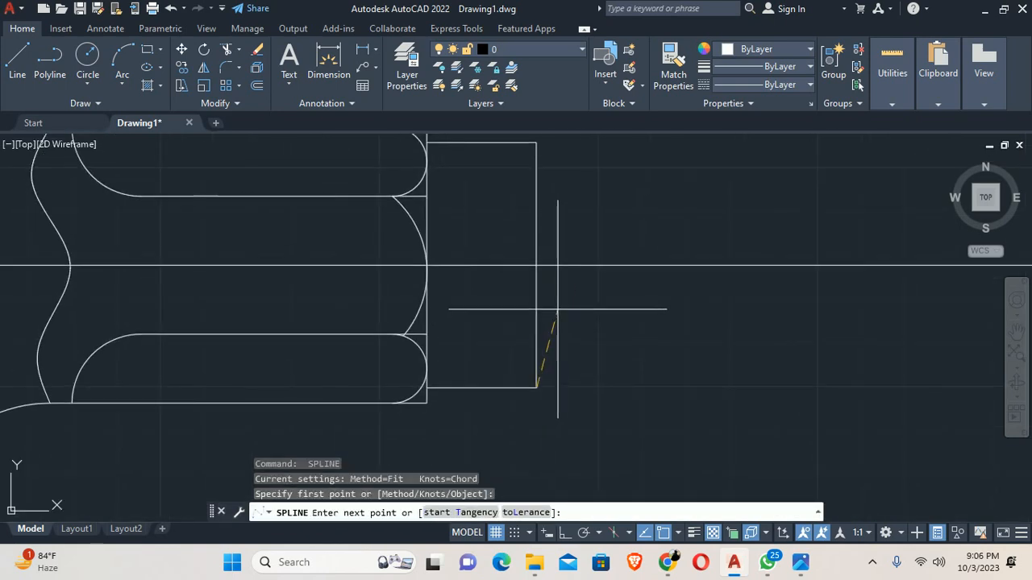
left_click(557, 316)
left_click(536, 264)
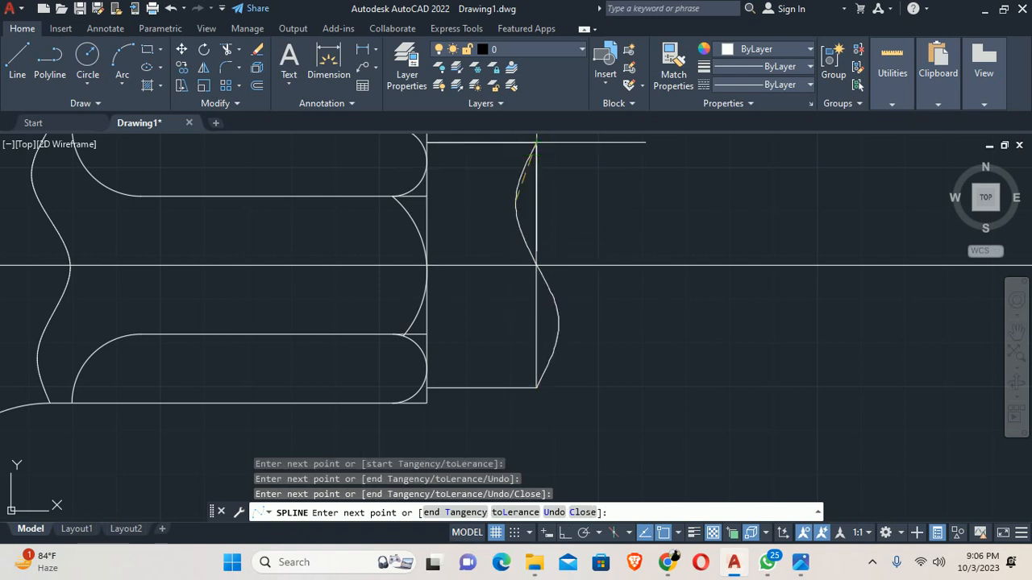
middle_click_drag(536, 143, 527, 287)
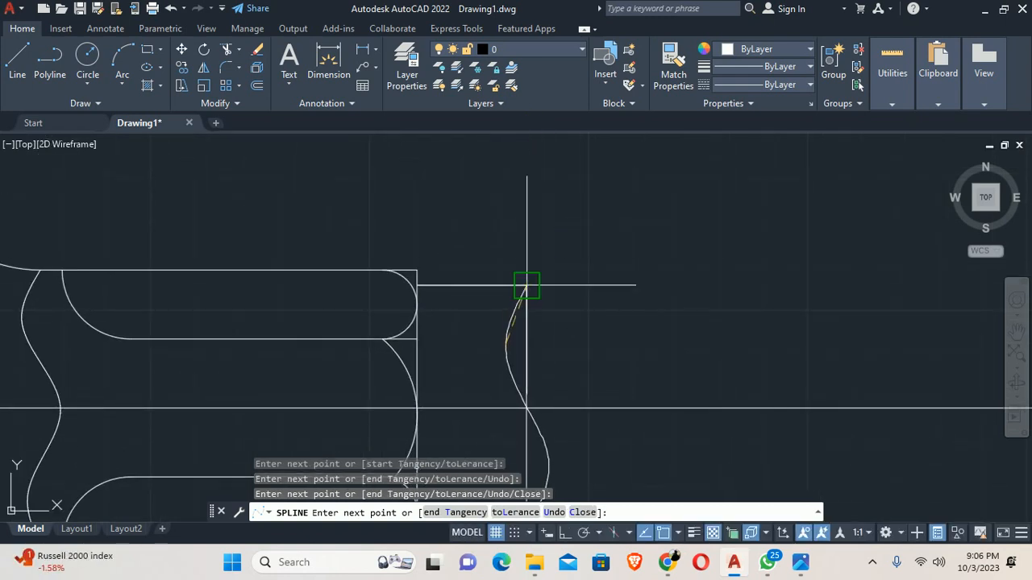
key("Return")
Draw a second spline from the stub's upper outer corner, bulging outward, to the break curve's centreline crossing, closing a loop above the centreline
key("Return")
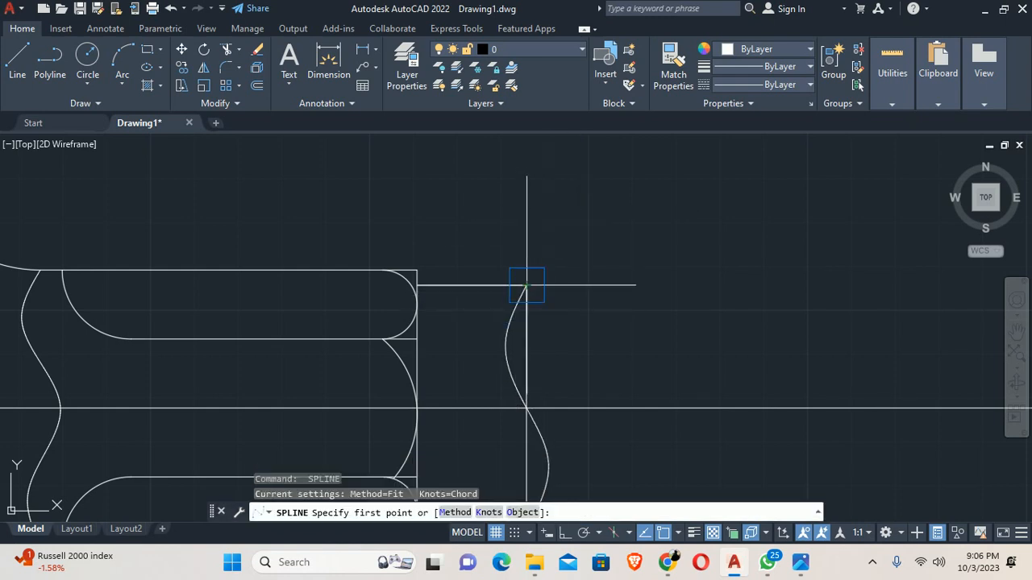
left_click(527, 286)
scroll(559, 336, "up", 2)
left_click(548, 332)
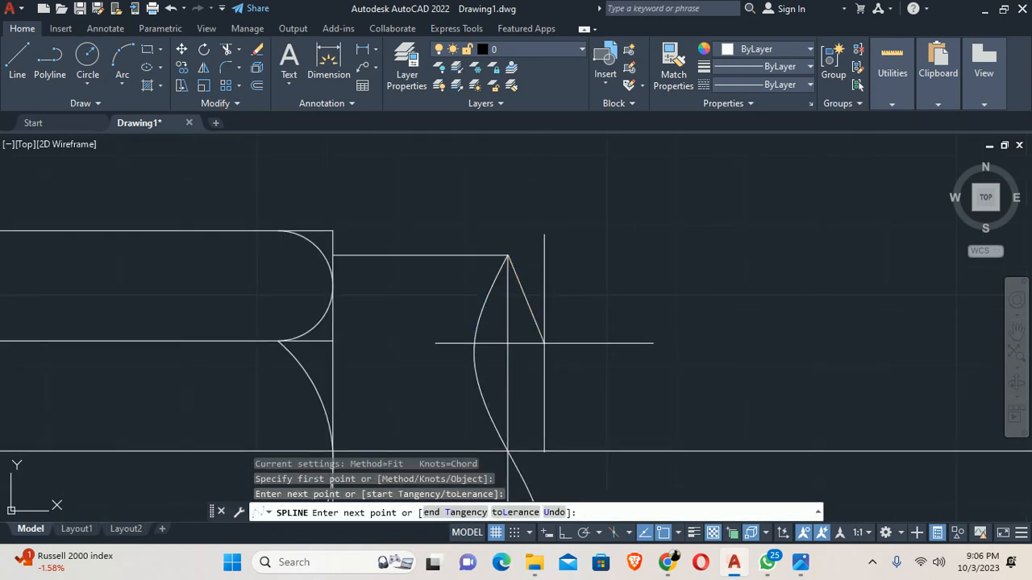
middle_click_drag(547, 345, 565, 273)
left_click(527, 379)
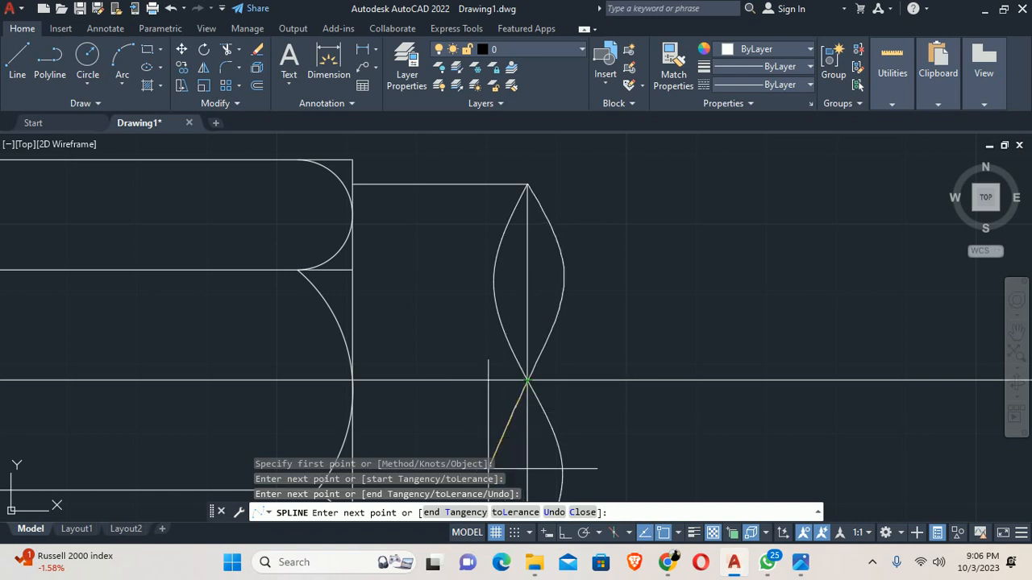
key("Return")
key("Escape")
Delete the straight vertical end line of the rod stub, leaving the curved break symbol
scroll(506, 398, "down", 4)
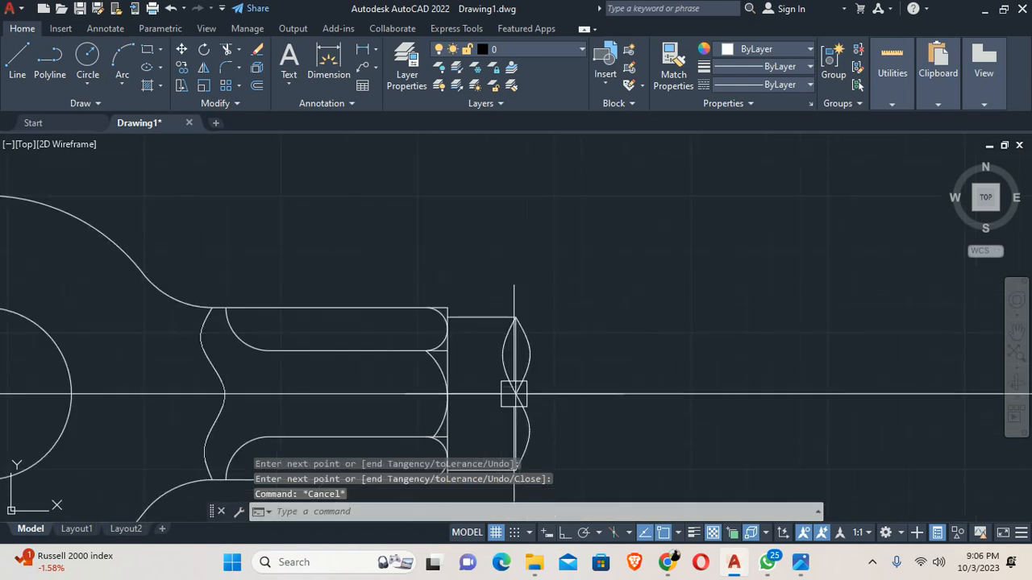
middle_click_drag(513, 391, 534, 301)
scroll(536, 273, "up", 4)
left_click(531, 250)
scroll(531, 258, "down", 4)
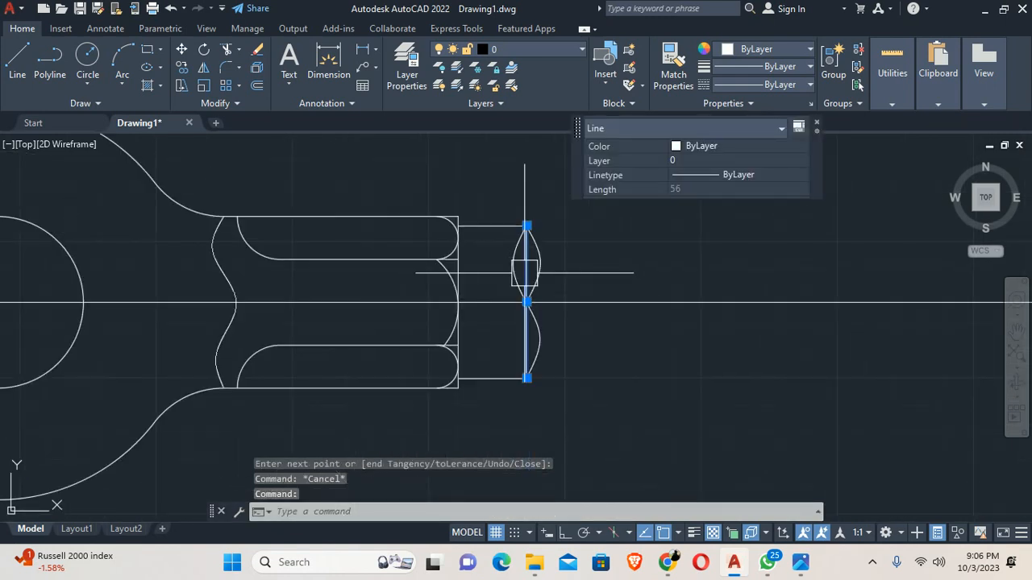
key("Delete")
Trim the horizontal centreline's overhang beyond the fork end's rod stub
key("Return")
left_click(587, 305)
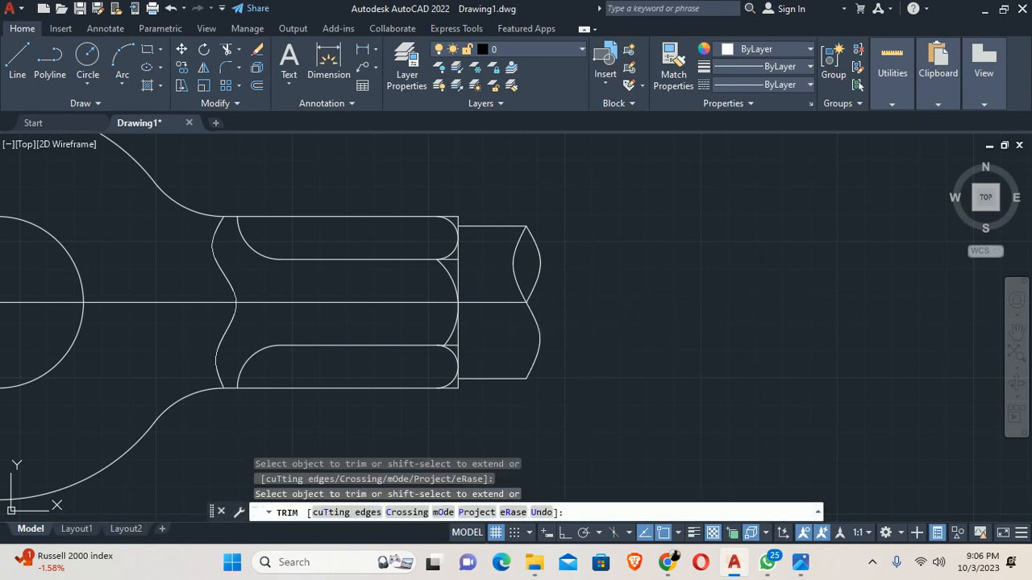
key("Return")
scroll(621, 289, "down", 5)
key("Escape")
scroll(561, 303, "up", 4)
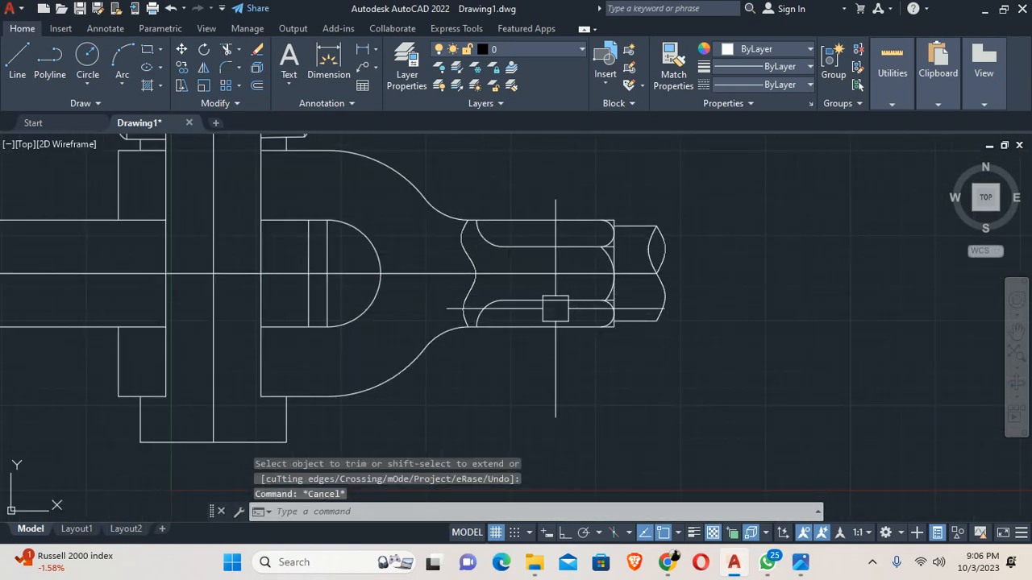
scroll(556, 309, "down", 3)
middle_click_drag(578, 299, 628, 327)
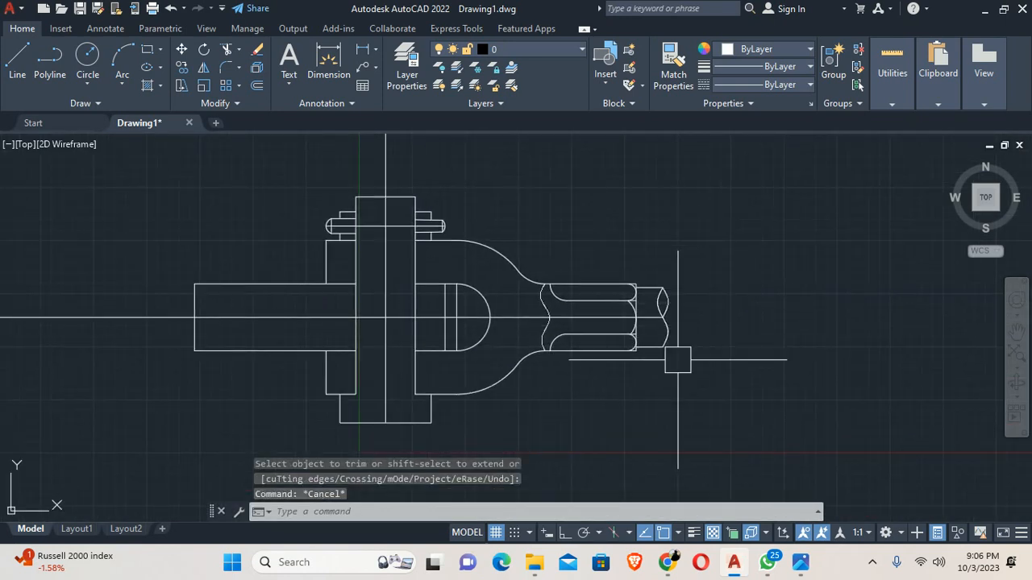
type("mi")
key("Escape")
key("Escape")
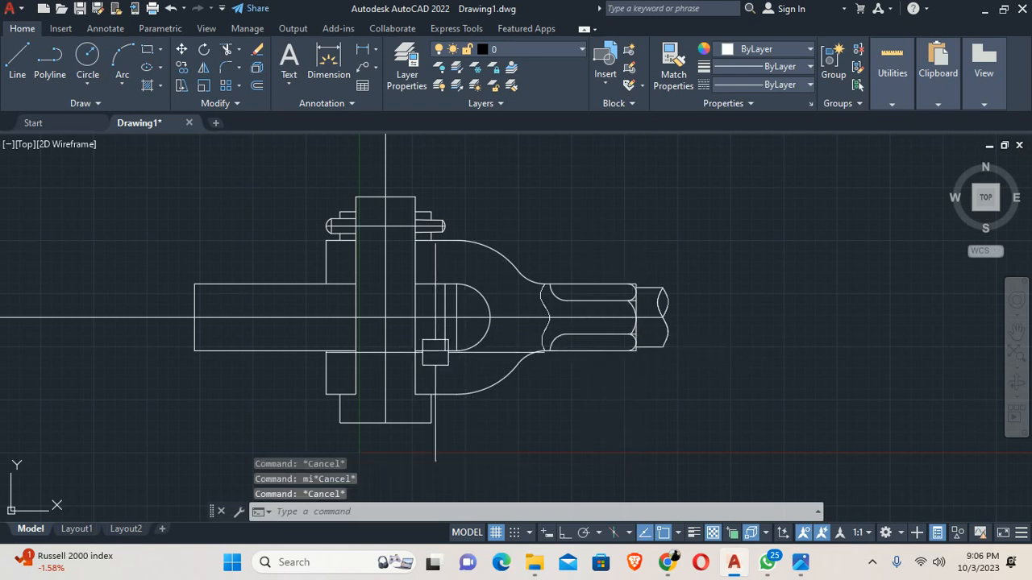
Trim the horizontal centreline's overhang beyond the outer edge of the eye rod
type("tr")
key("Return")
key("Return")
scroll(229, 353, "down", 2)
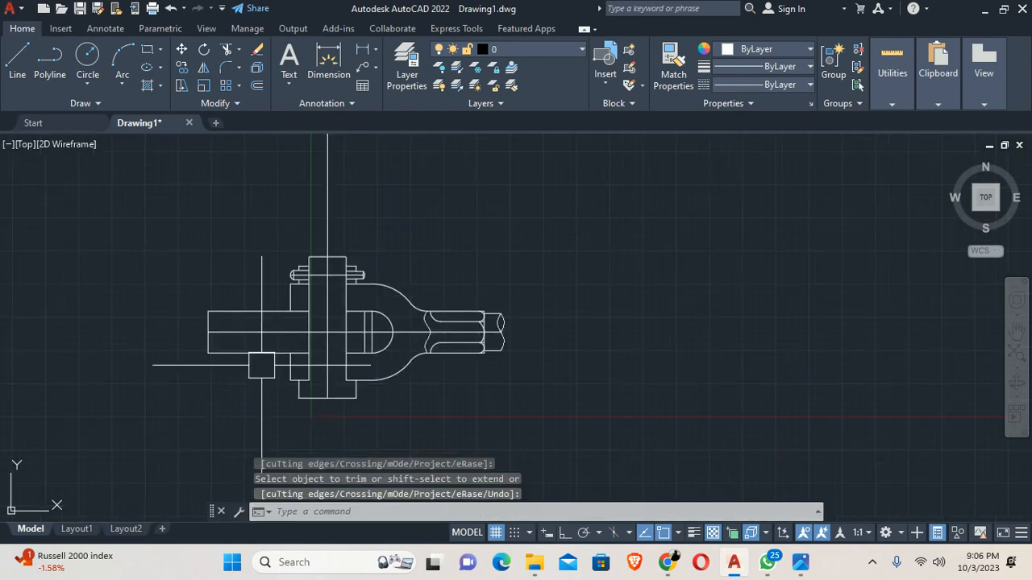
key("Escape")
Trim away the centreline segment inside the rod stub, from the shank's end edge to the break symbol
middle_click_drag(261, 363, 320, 356)
scroll(636, 311, "up", 8)
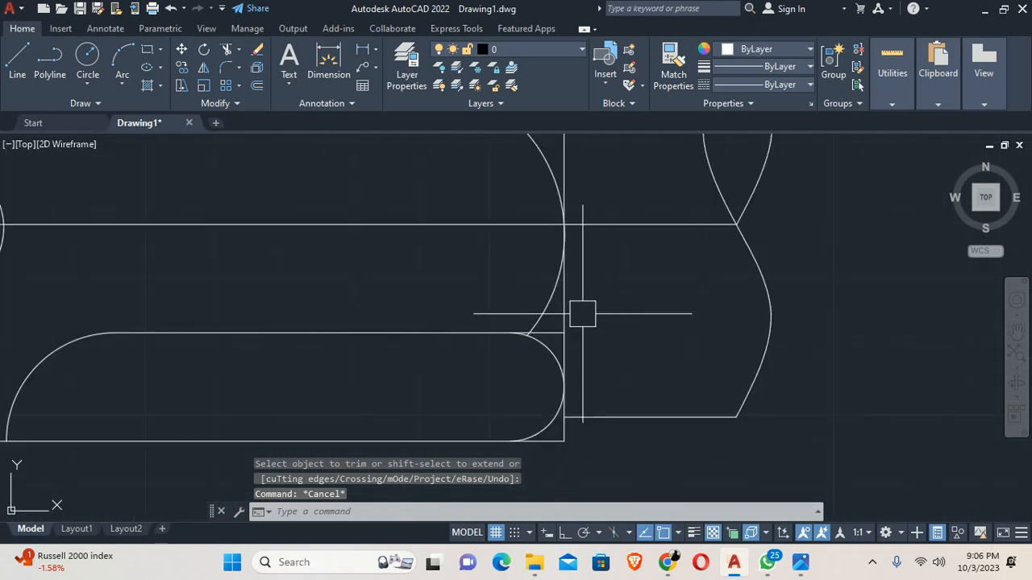
key("Return")
scroll(620, 234, "down", 5)
key("Escape")
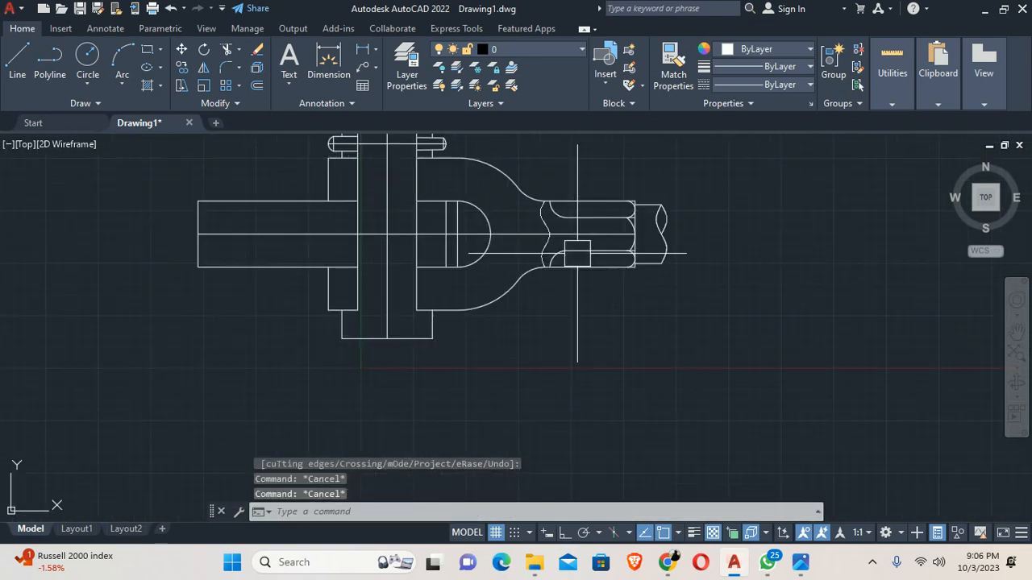
Examine the extent and midpoint of the horizontal centreline running through the joint
left_click(532, 233)
scroll(532, 234, "up", 5)
key("Escape")
scroll(528, 234, "down", 3)
middle_click_drag(527, 220, 546, 246)
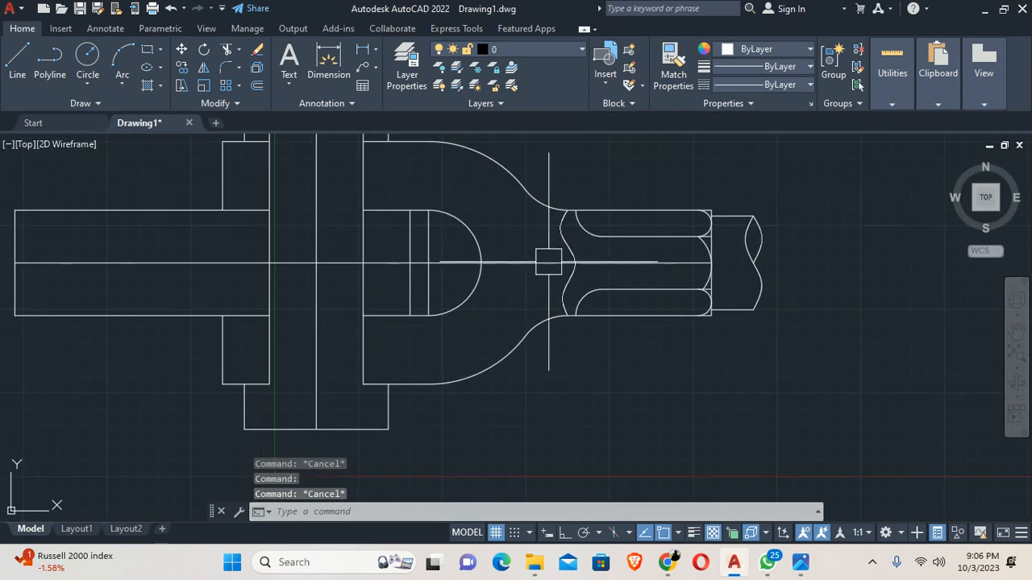
left_click(409, 262)
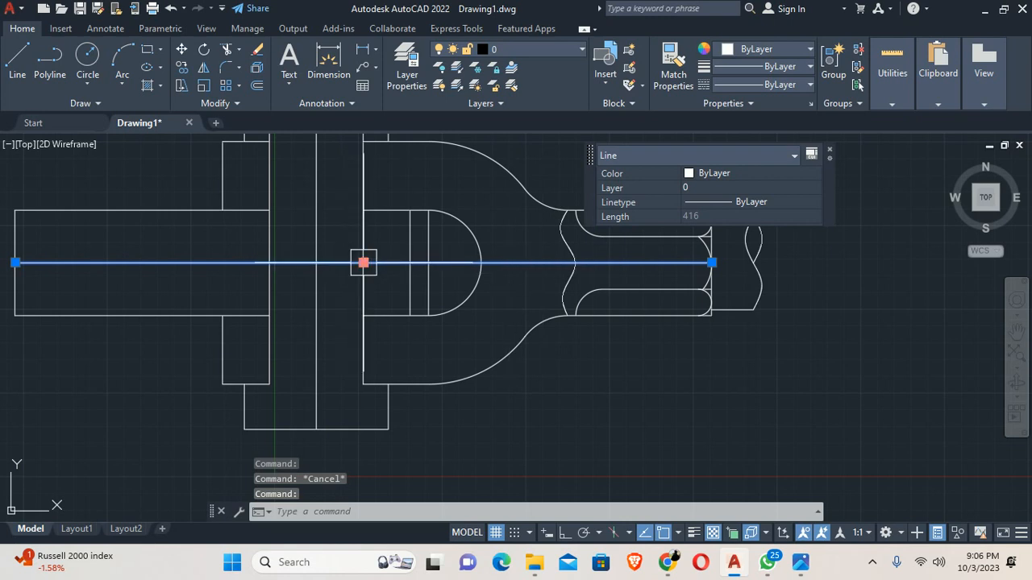
scroll(363, 262, "down", 3)
key("Escape")
Mirror the fork-end shank and rod stub onto the eye end about the vertical line through the centreline's midpoint, keeping the originals
type("mi")
key("Return")
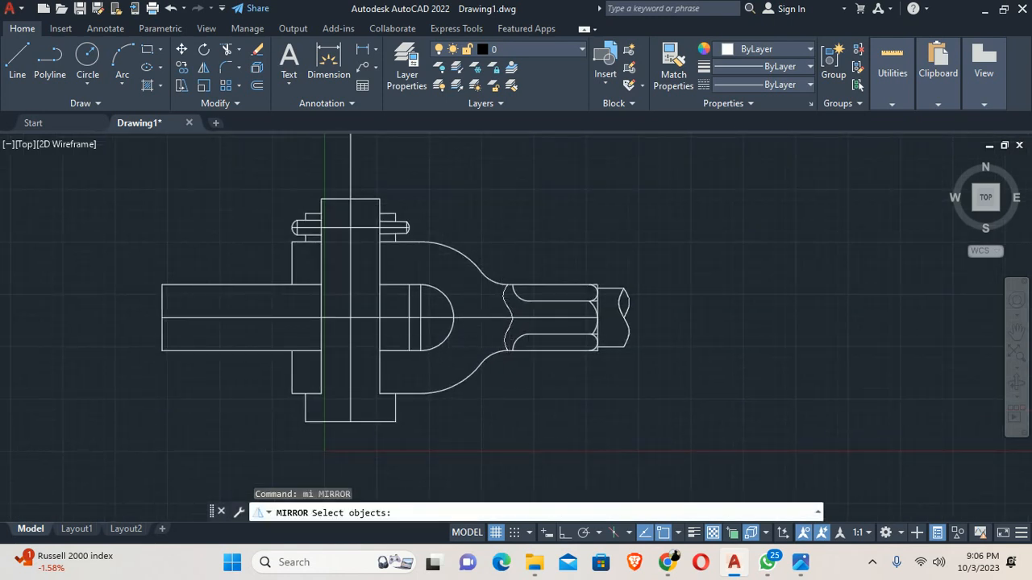
scroll(507, 299, "up", 4)
left_click(479, 205)
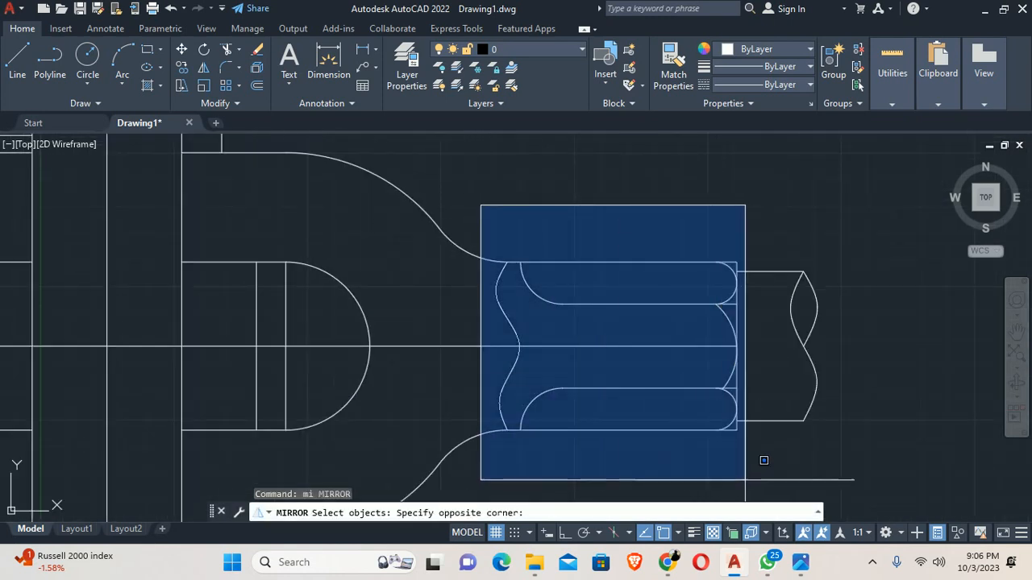
left_click(869, 477)
scroll(708, 355, "down", 2)
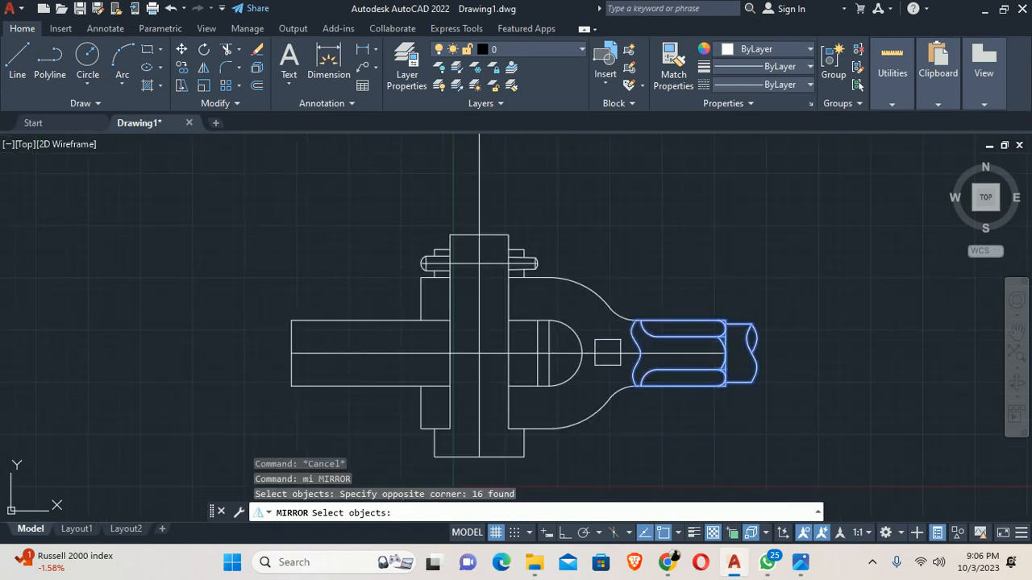
left_click(508, 352)
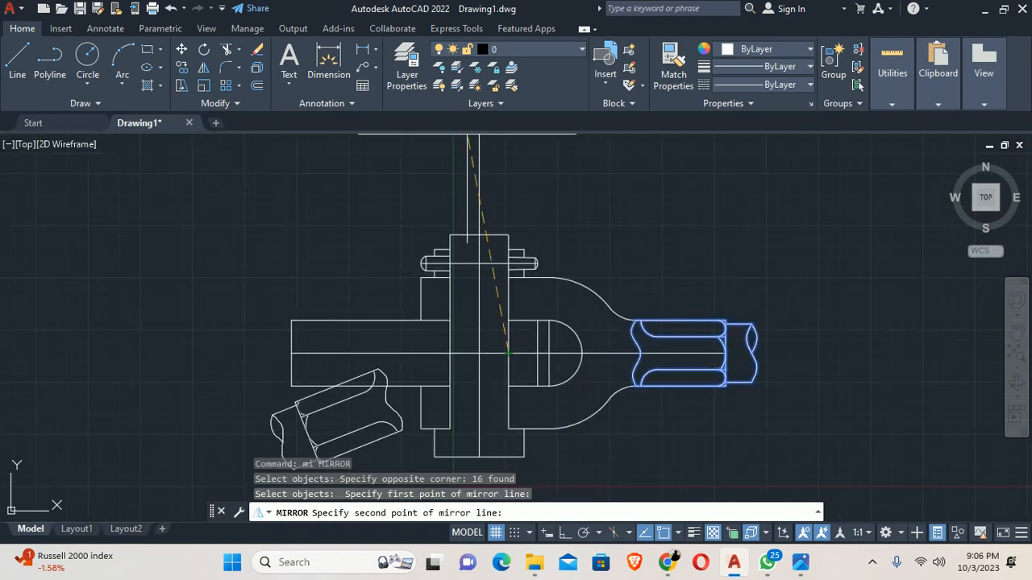
left_click(508, 235)
key("Escape")
key("Escape")
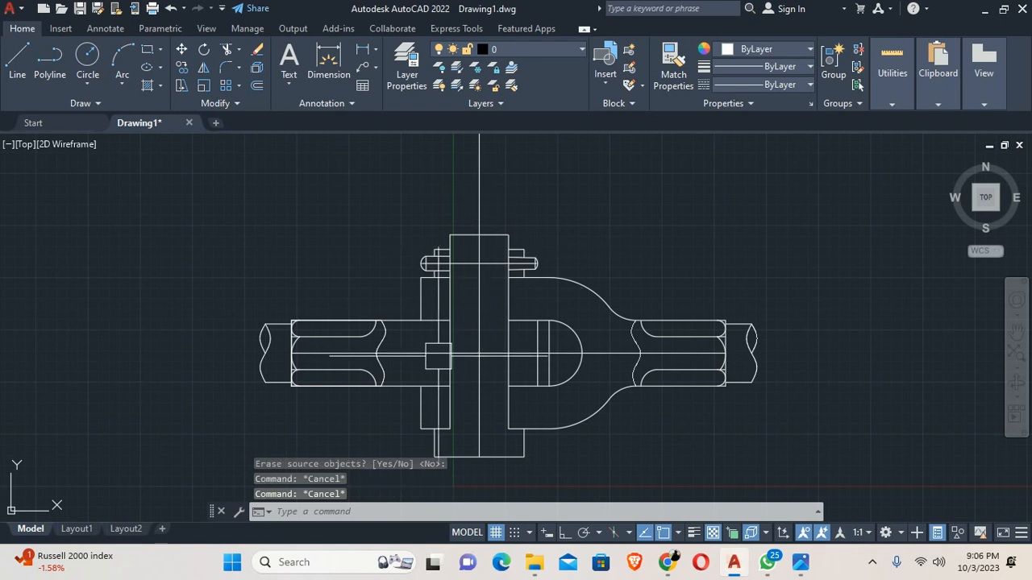
Compare the mirrored eye-end shank and the sectioned areas with the reference drawing 012.jpg
scroll(500, 318, "up", 5)
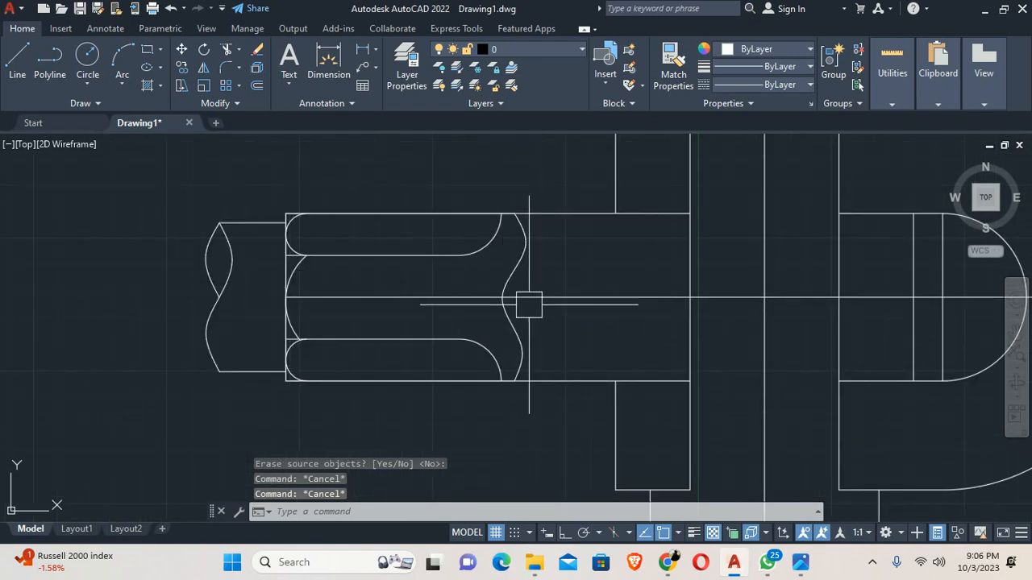
scroll(505, 308, "down", 3)
key("alt+Tab")
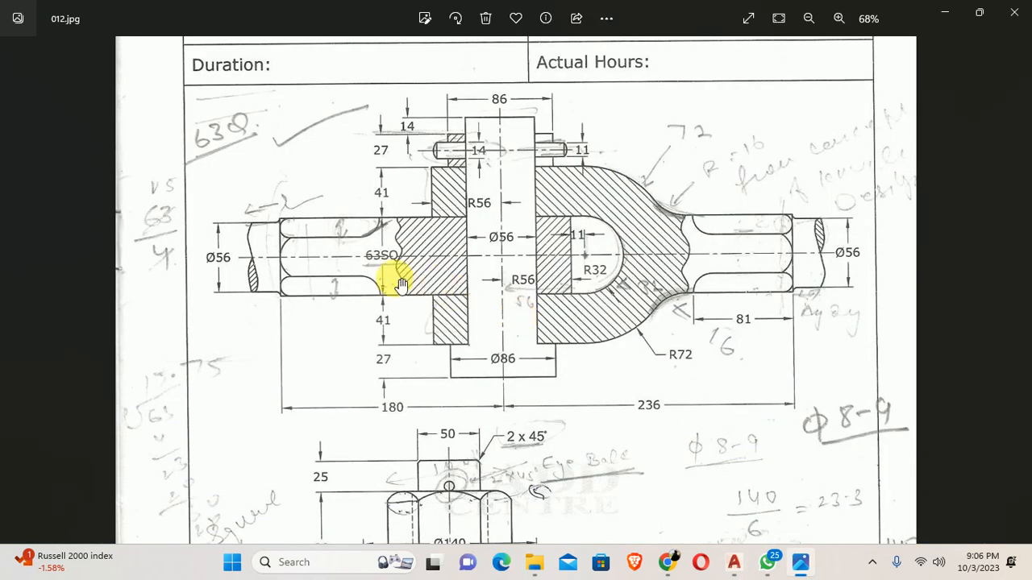
key("alt+Tab")
middle_click_drag(584, 307, 440, 350)
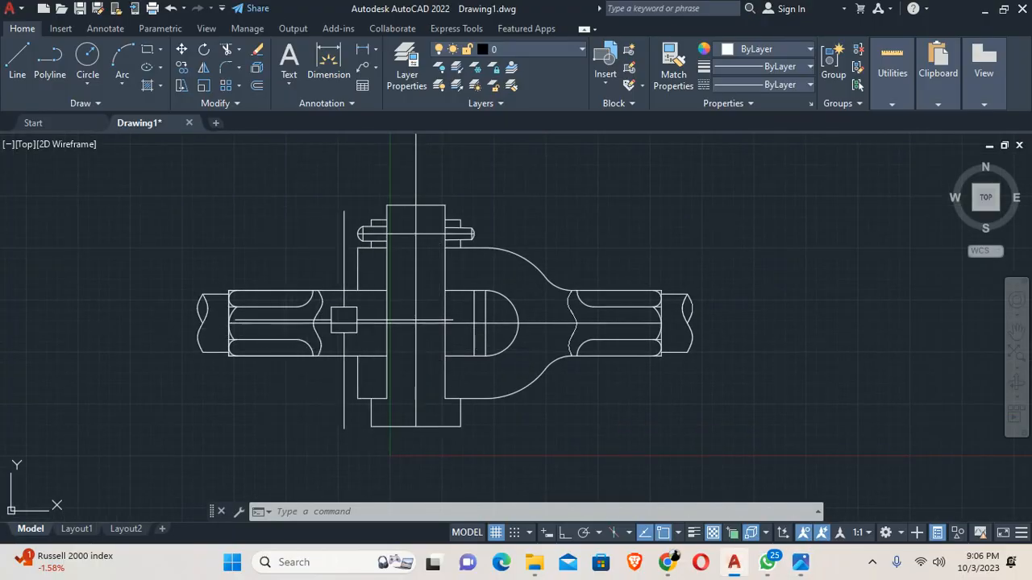
key("alt+Tab")
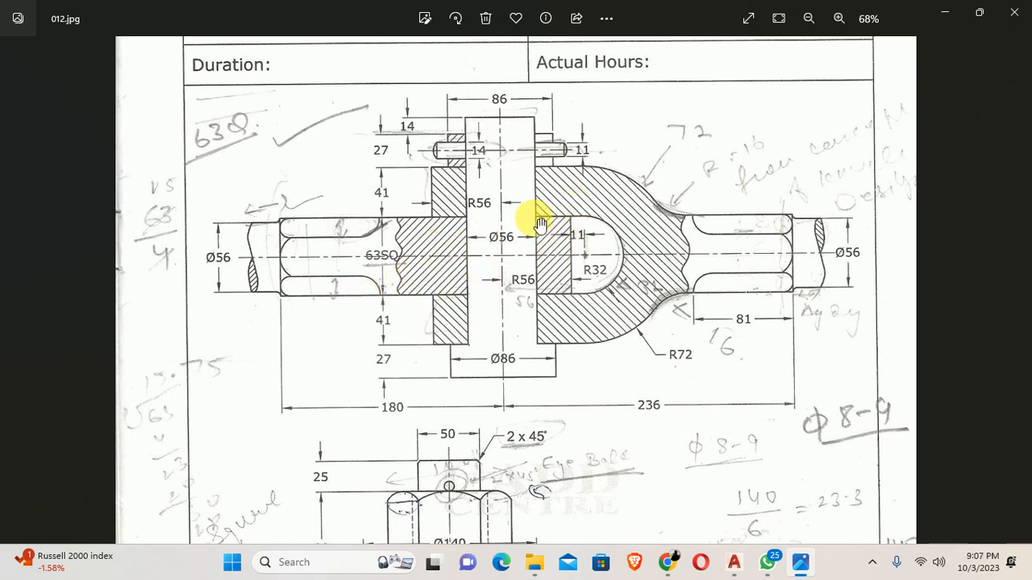
key("alt+Tab")
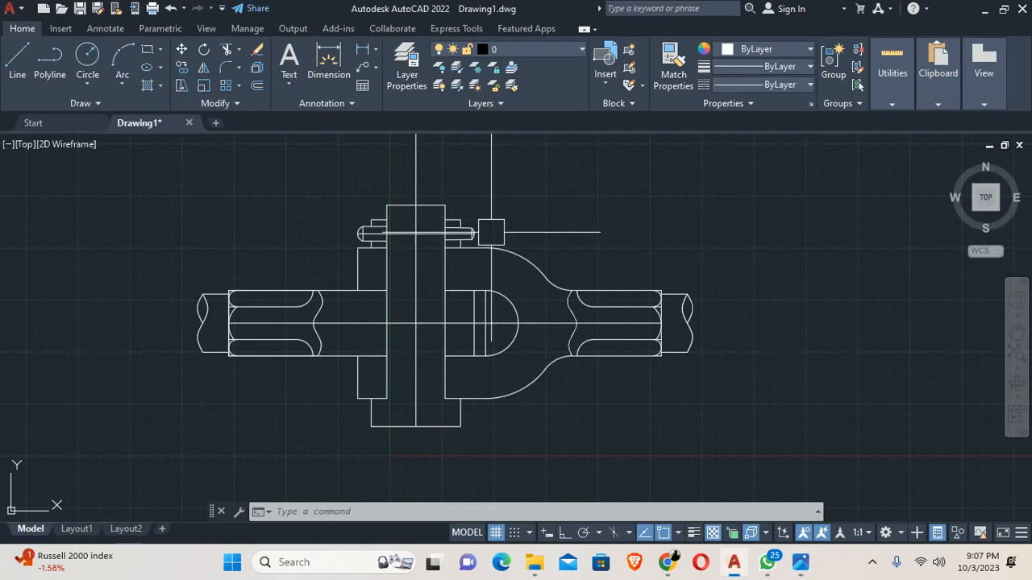
Hatch the fork's sectioned areas above and below the eye rod, on both sides of the pin, with the ANSI31 pattern
key("Return")
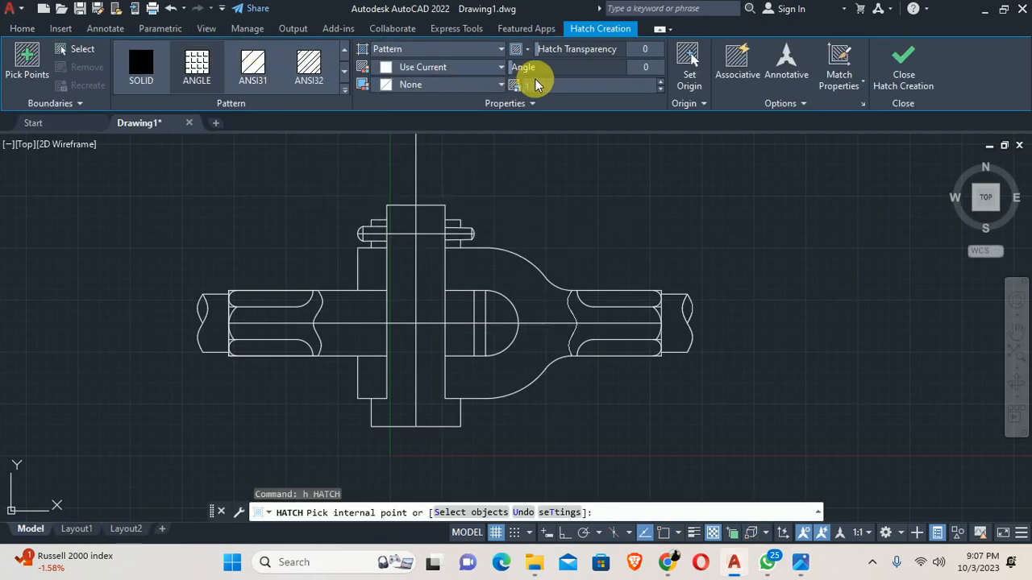
left_click(364, 270)
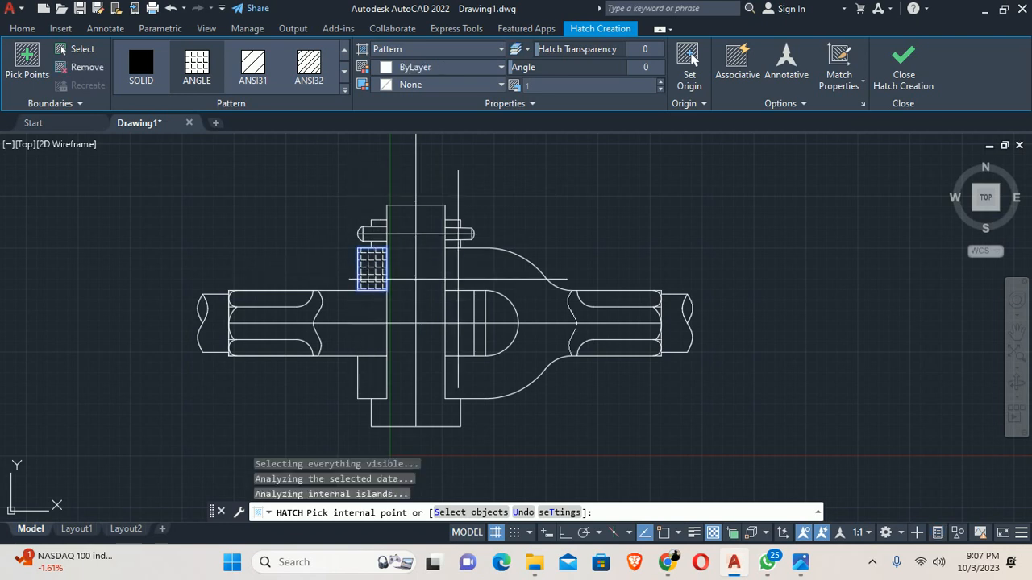
left_click(483, 270)
left_click(483, 377)
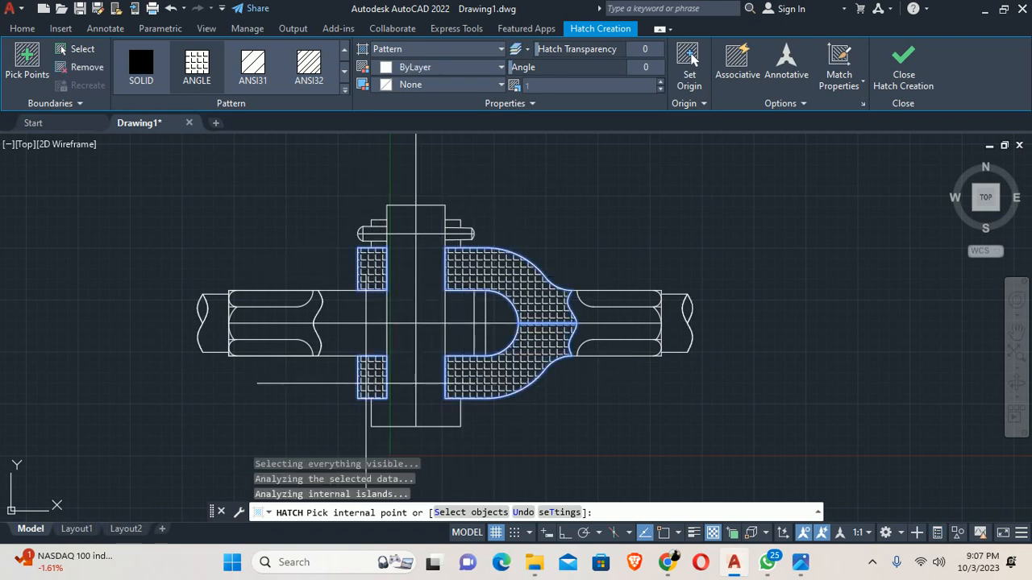
left_click(258, 69)
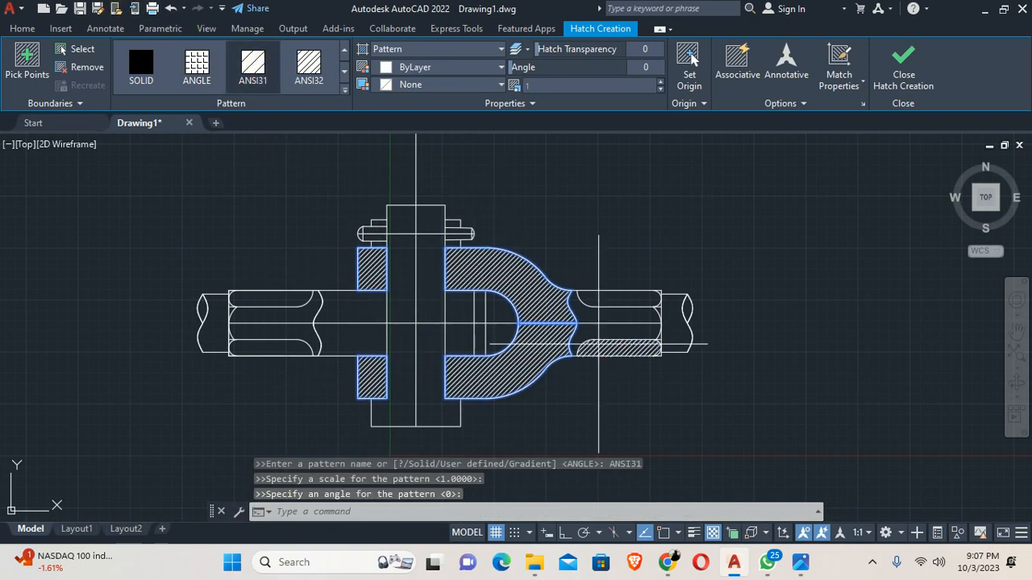
Check the hatching in reference drawing 012.jpg and add the closed break loop of the fork-end stub to the hatch
key("alt+Tab")
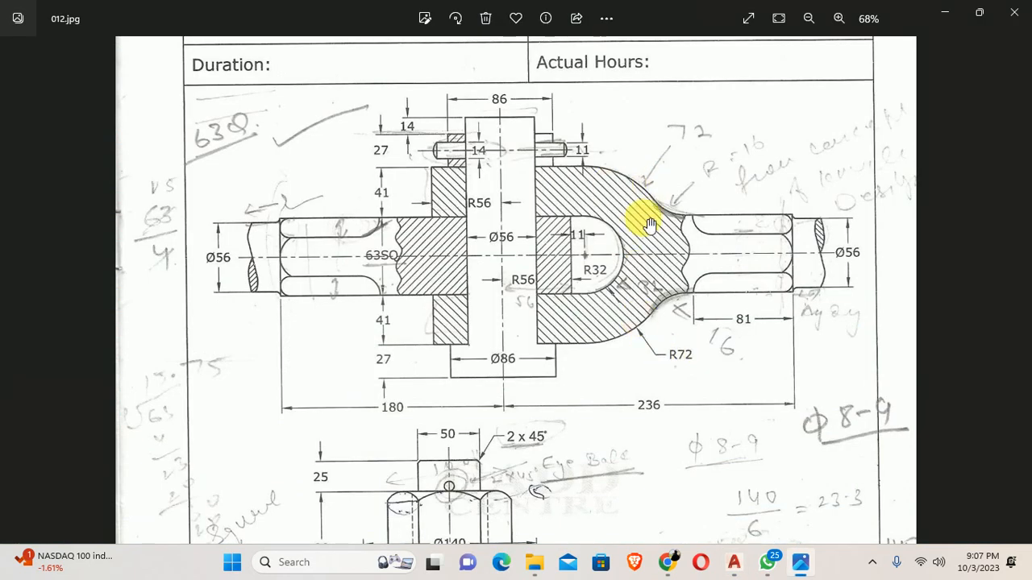
key("alt+Tab")
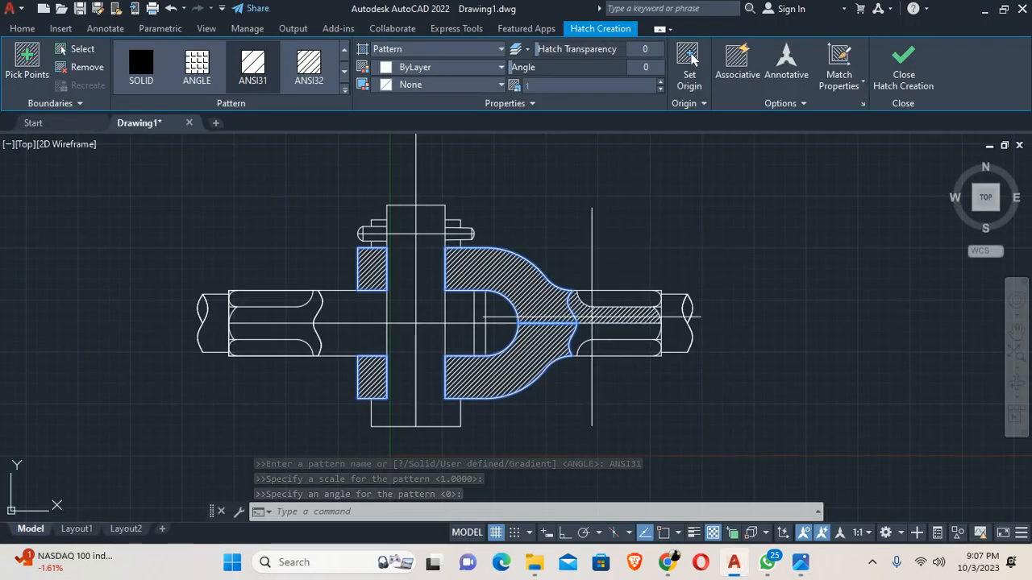
key("alt+Tab")
key("alt+Tab")
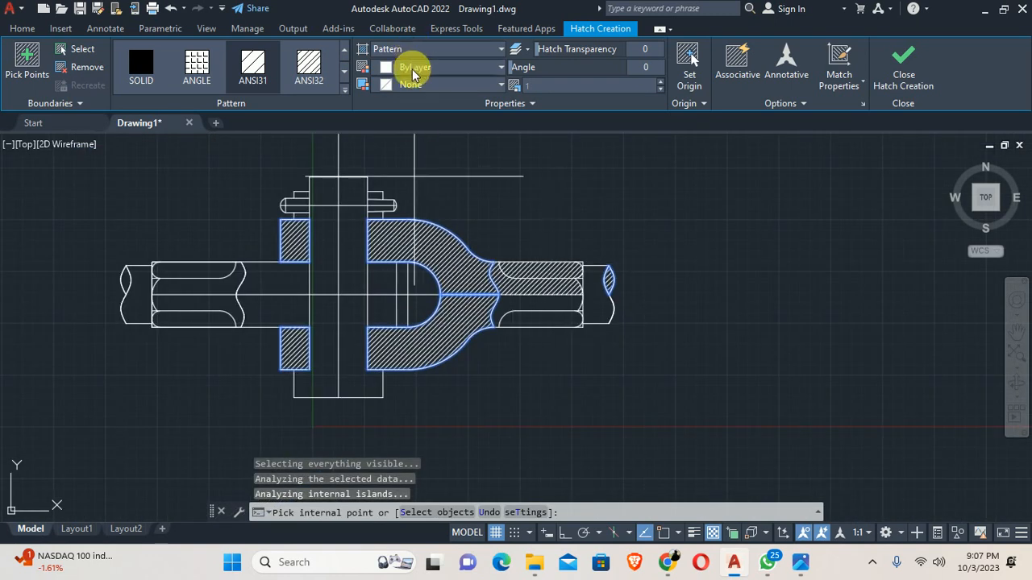
Set the hatch angle to 90, preview the pattern at scale 5, and change the scale to 2.5
type("t")
key("Return")
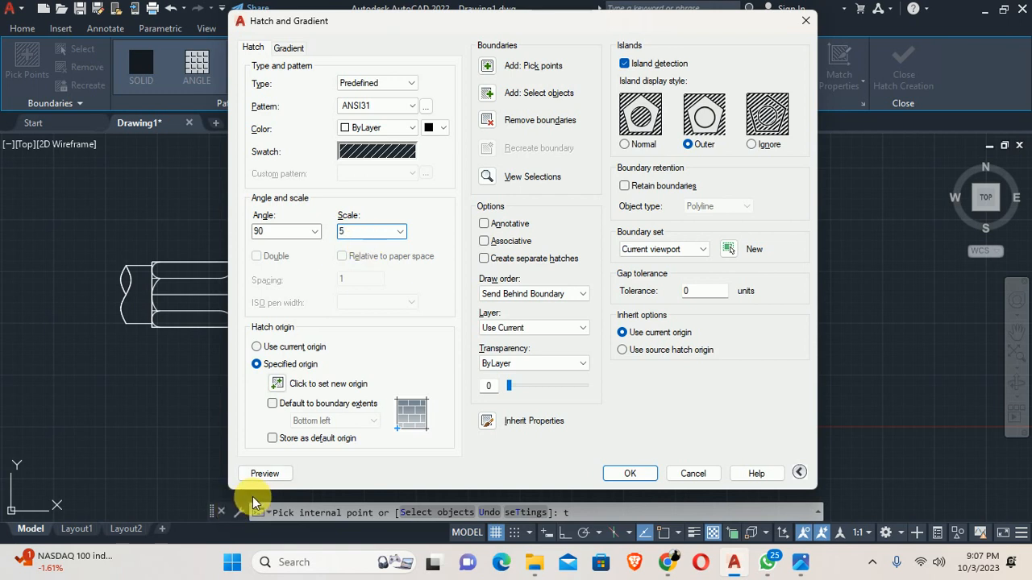
left_click(263, 474)
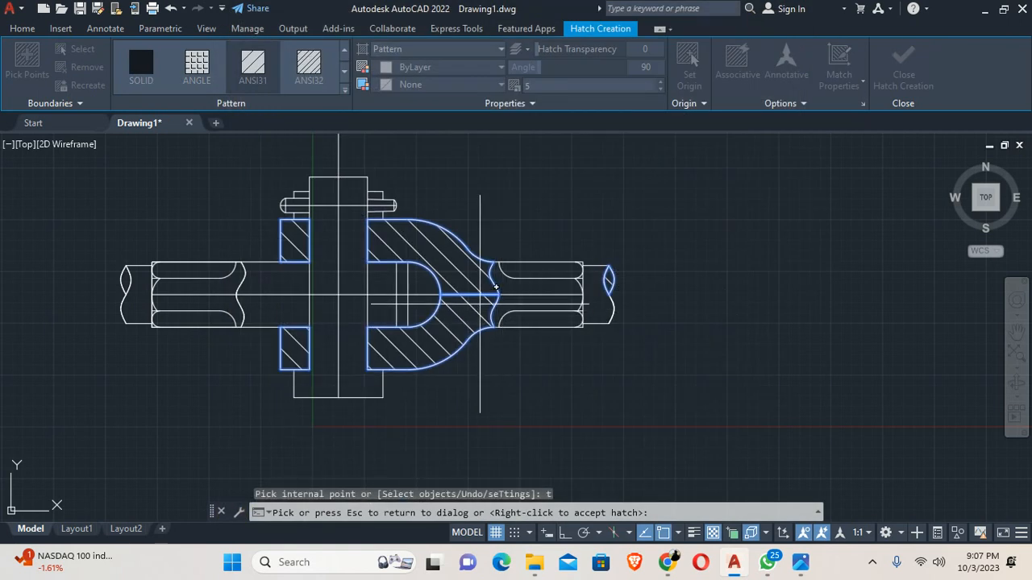
key("Escape")
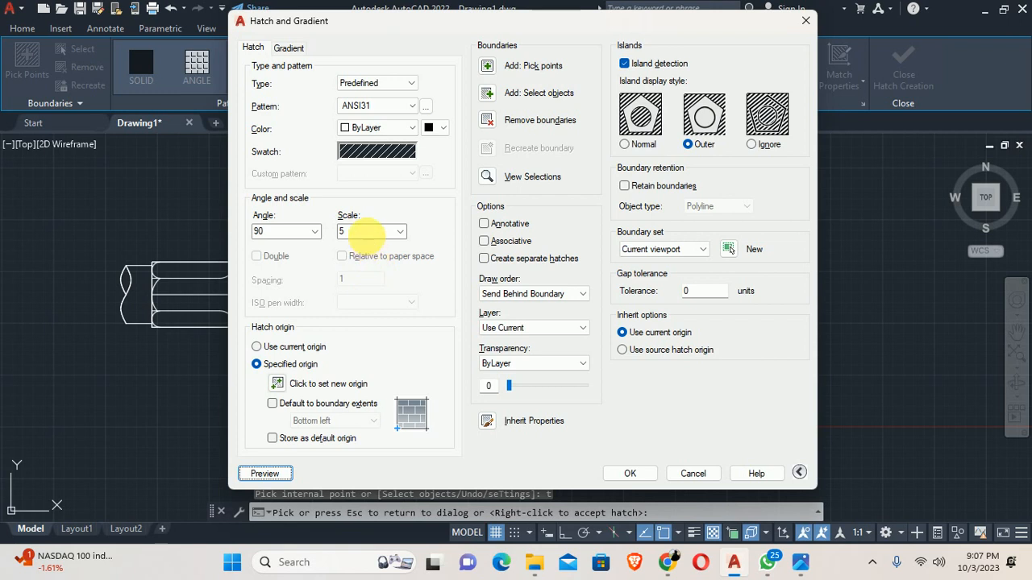
key("Return")
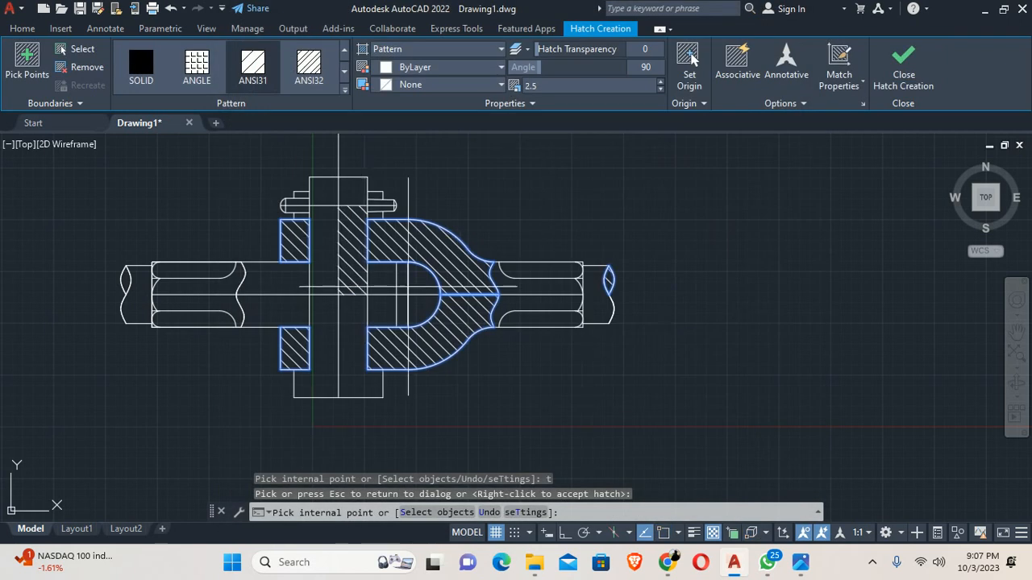
Apply the ANSI31 hatch at angle 90 and scale 2.5 to the fork sections and the fork-end break loop
scroll(446, 298, "up", 2)
key("Return")
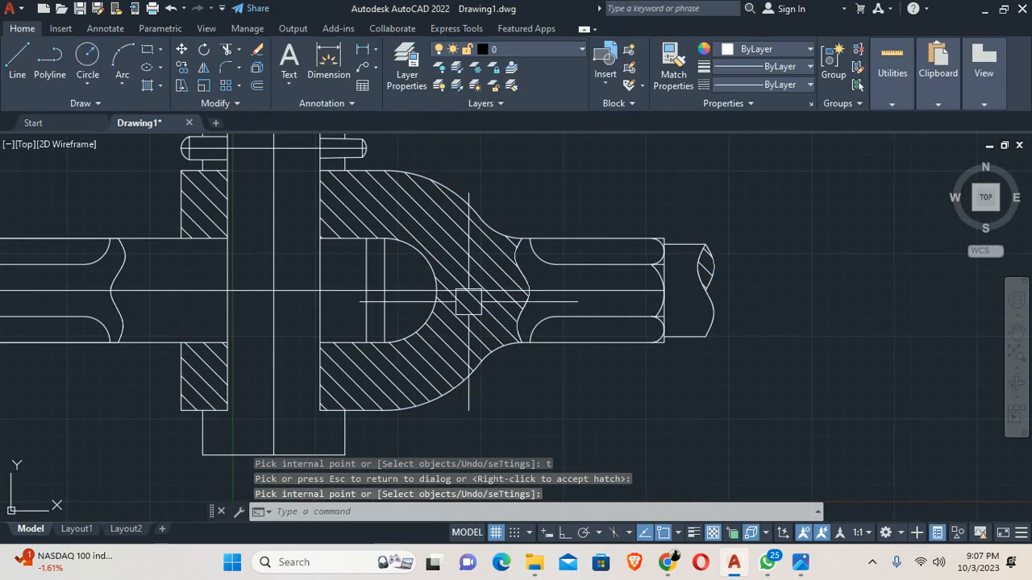
left_click(454, 224)
left_click(615, 222)
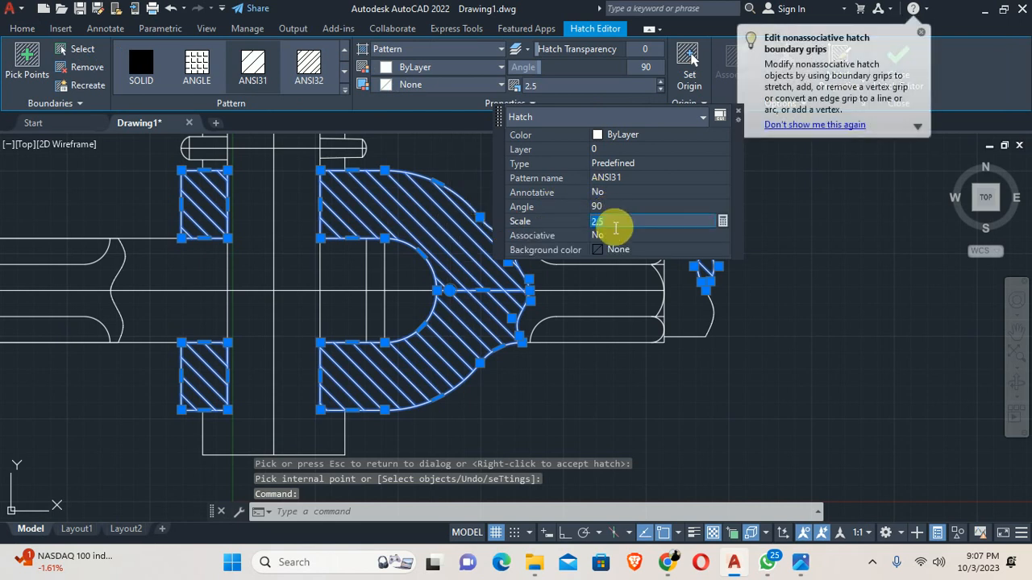
key("Escape")
key("Escape")
key("Escape")
scroll(531, 303, "down", 4)
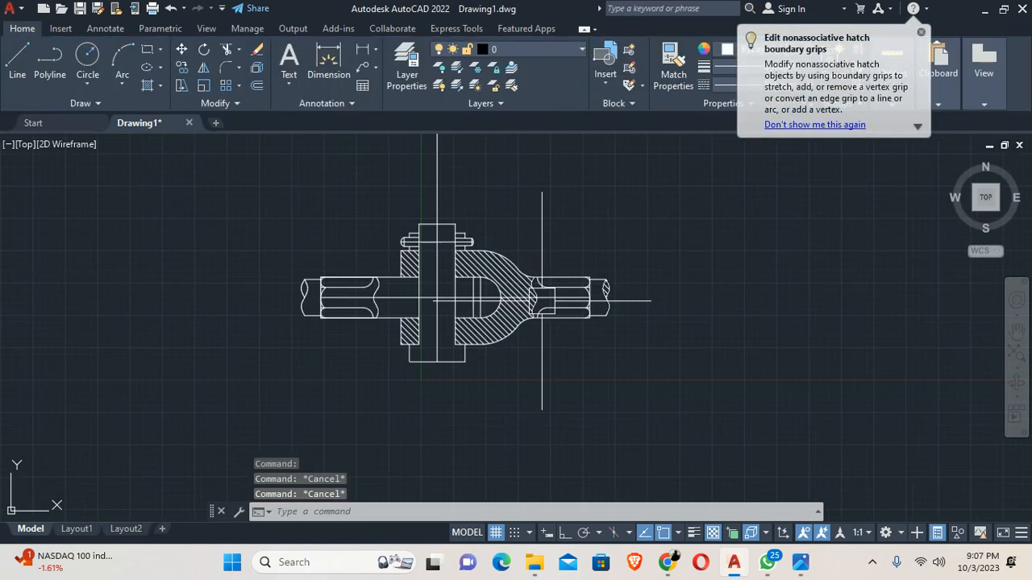
scroll(531, 308, "up", 4)
type("m")
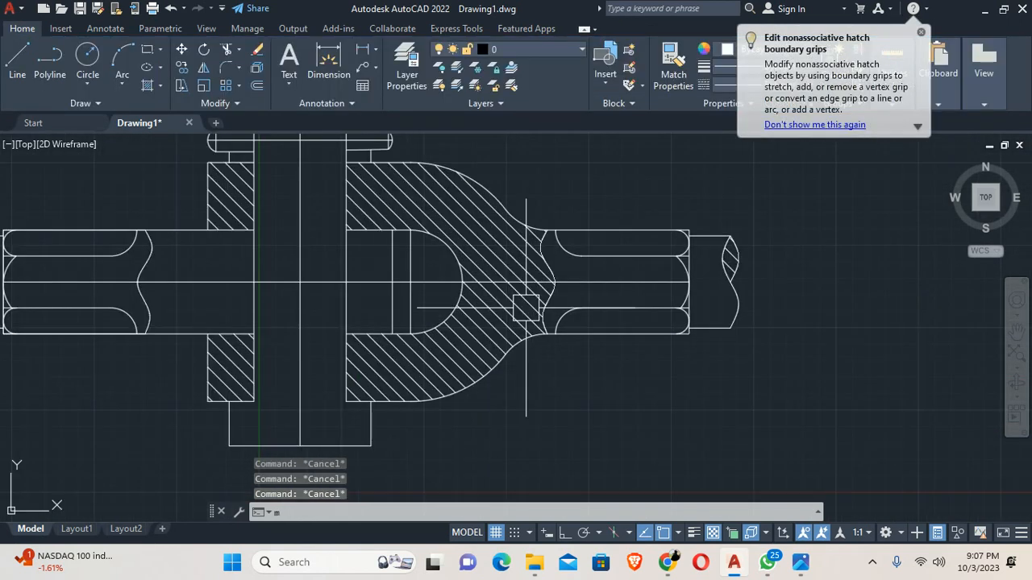
type("a")
key("Return")
left_click(525, 308)
key("Escape")
key("Escape")
scroll(627, 277, "down", 4)
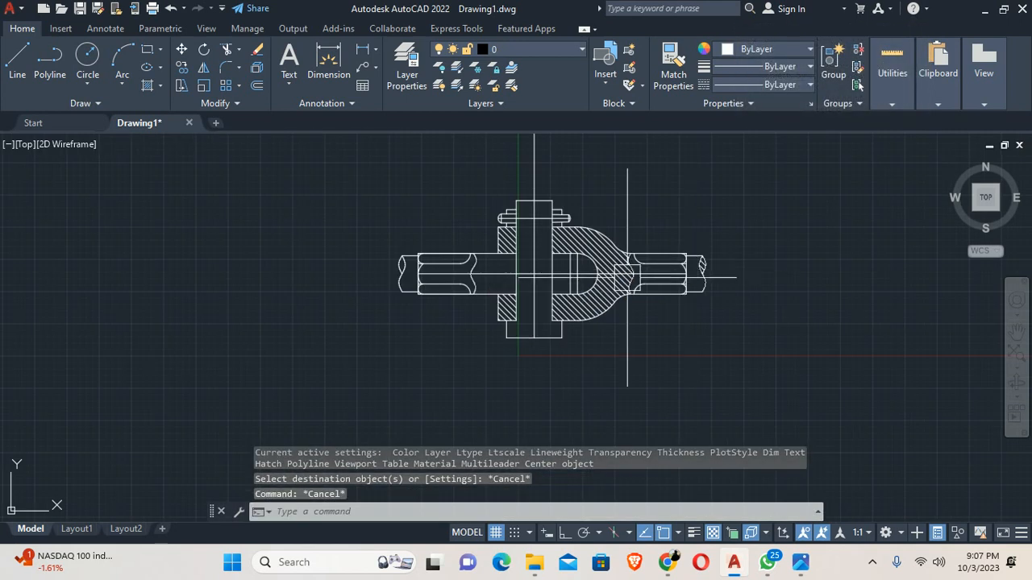
Hatch the eye rod's sectioned areas on both sides of the pin with ANSI31 at angle 90 and scale 2.5
type("h")
key("Return")
scroll(486, 273, "up", 4)
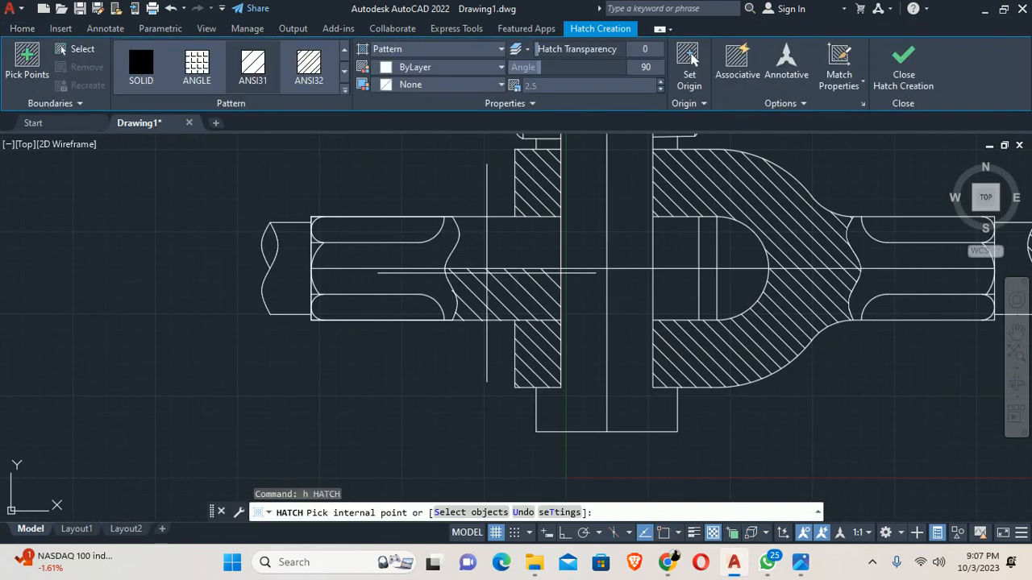
left_click(500, 282)
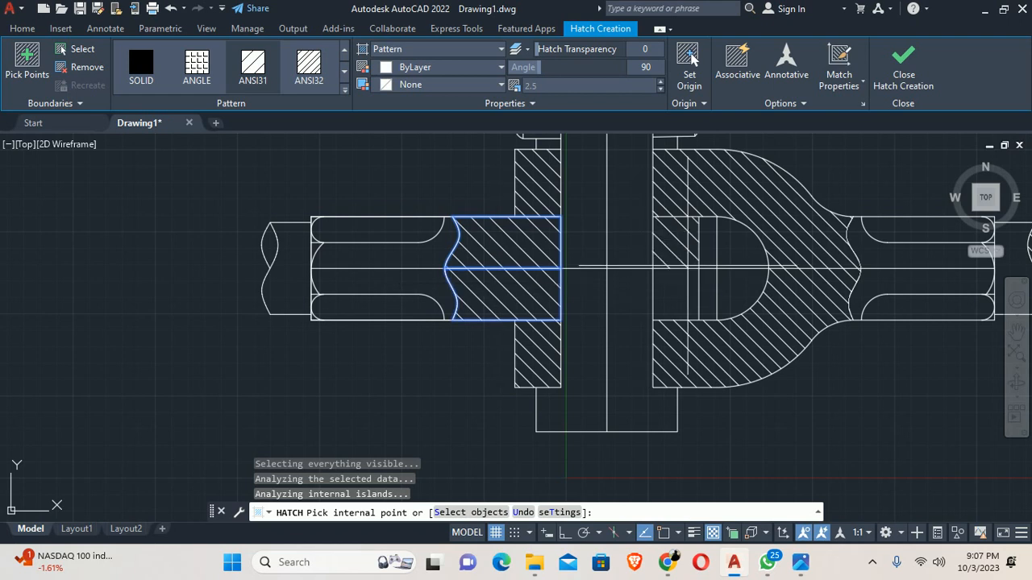
left_click(685, 283)
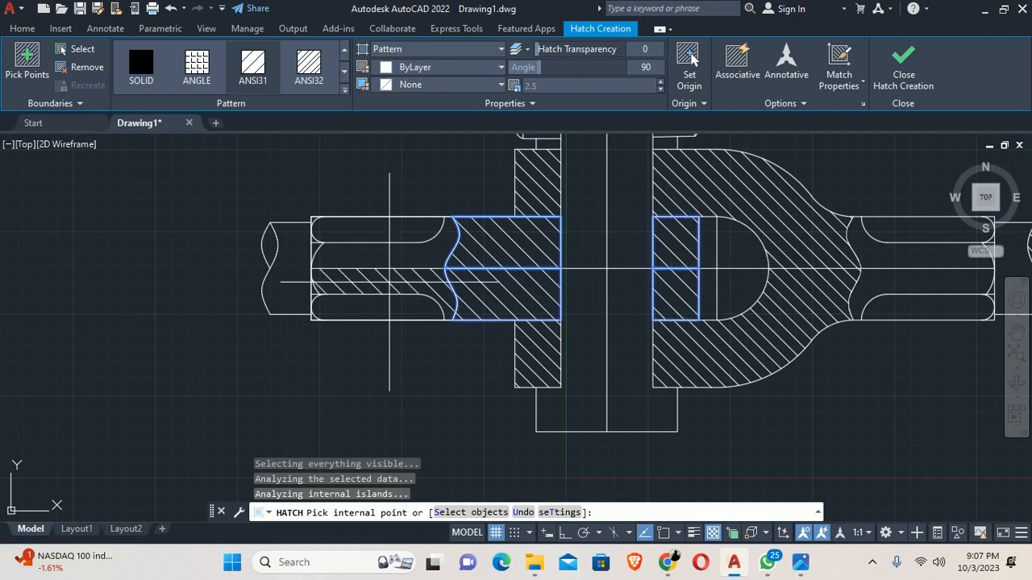
key("alt+Tab")
key("alt+Tab")
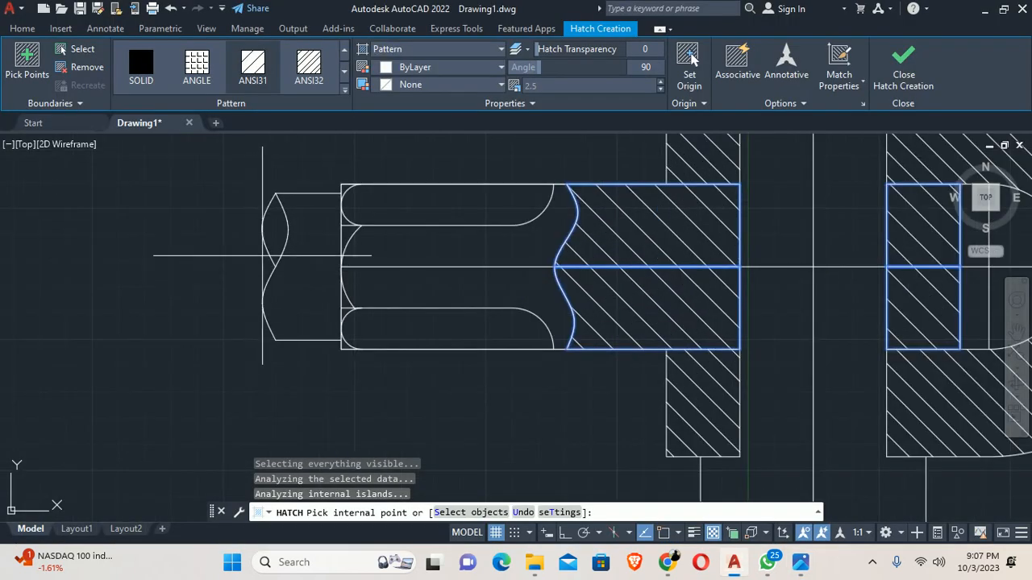
scroll(274, 250, "down", 5)
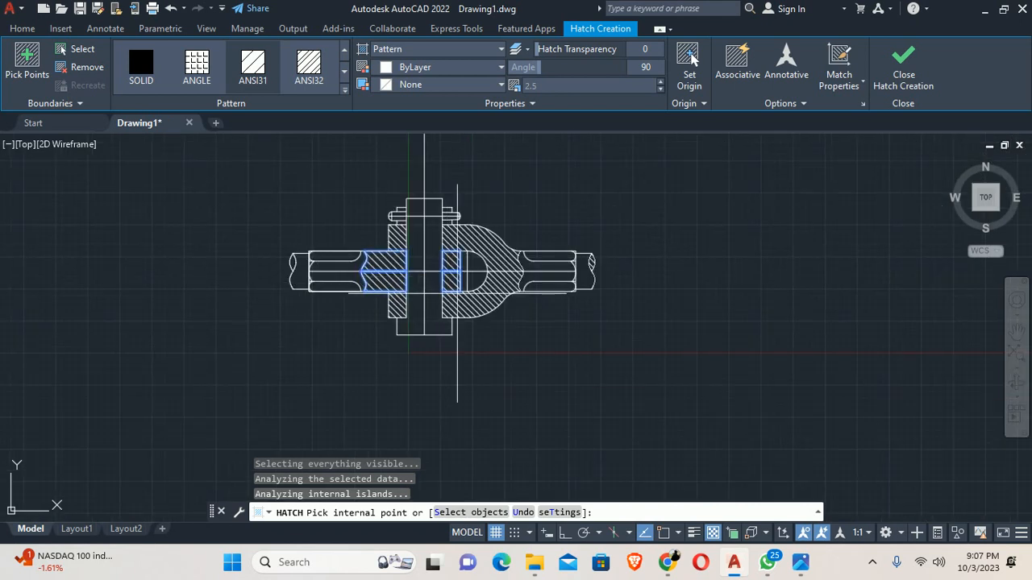
key("Escape")
key("Escape")
Erase the hatch from the eye rod's sectioned areas
scroll(388, 277, "up", 4)
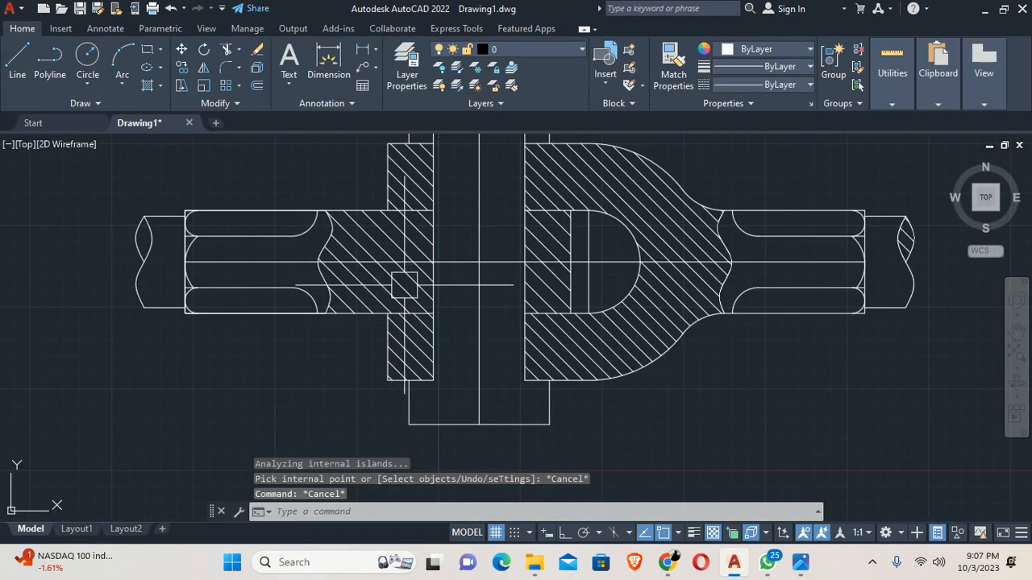
left_click(405, 288)
key("Delete")
Check the orientation of the eye-end break symbol in reference drawing 012.jpg
middle_click_drag(190, 288, 456, 302)
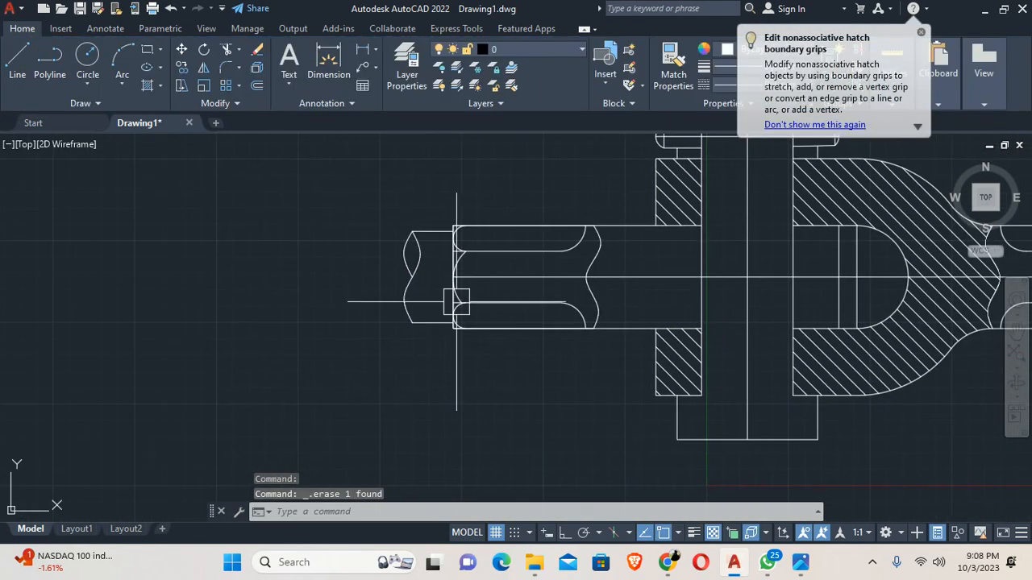
key("alt+Tab")
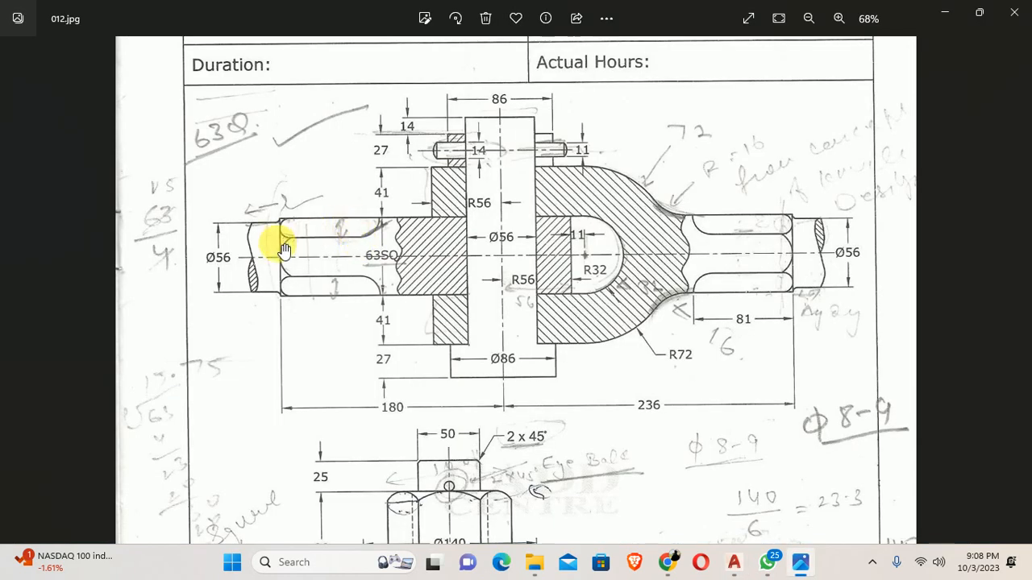
key("alt+Tab")
type("mi")
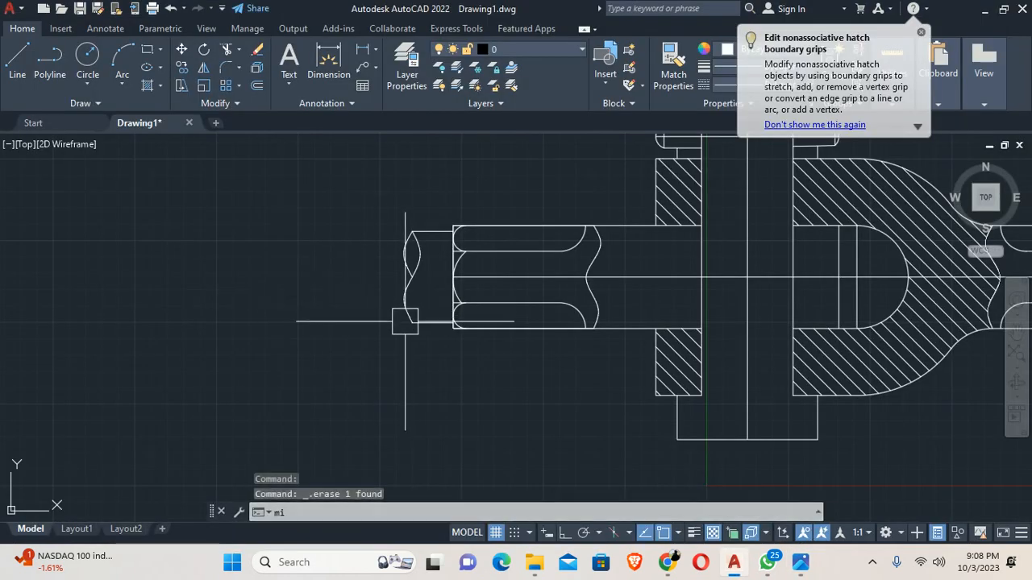
key("Return")
left_click(442, 328)
left_click(339, 193)
scroll(467, 282, "up", 3)
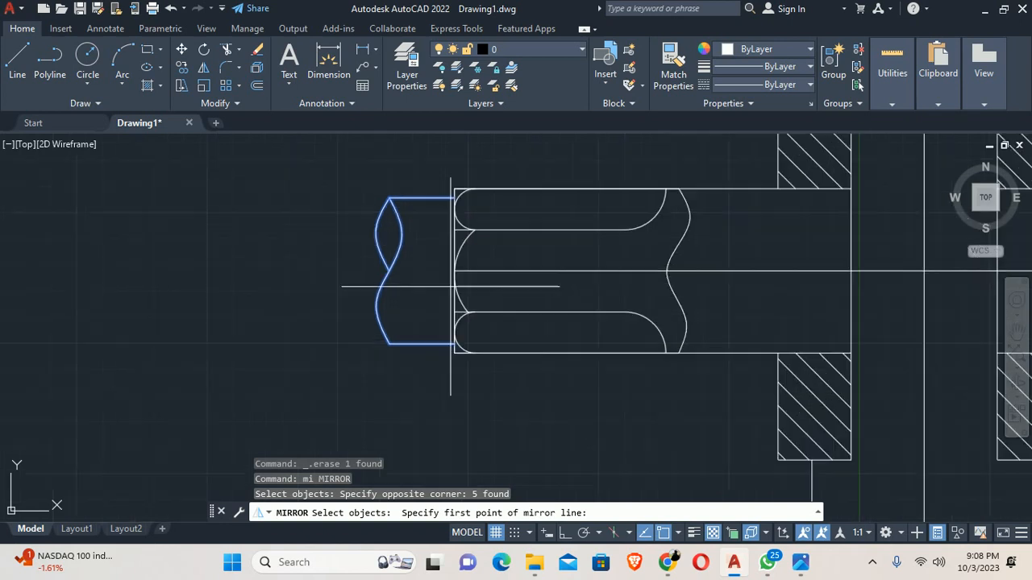
left_click(457, 259)
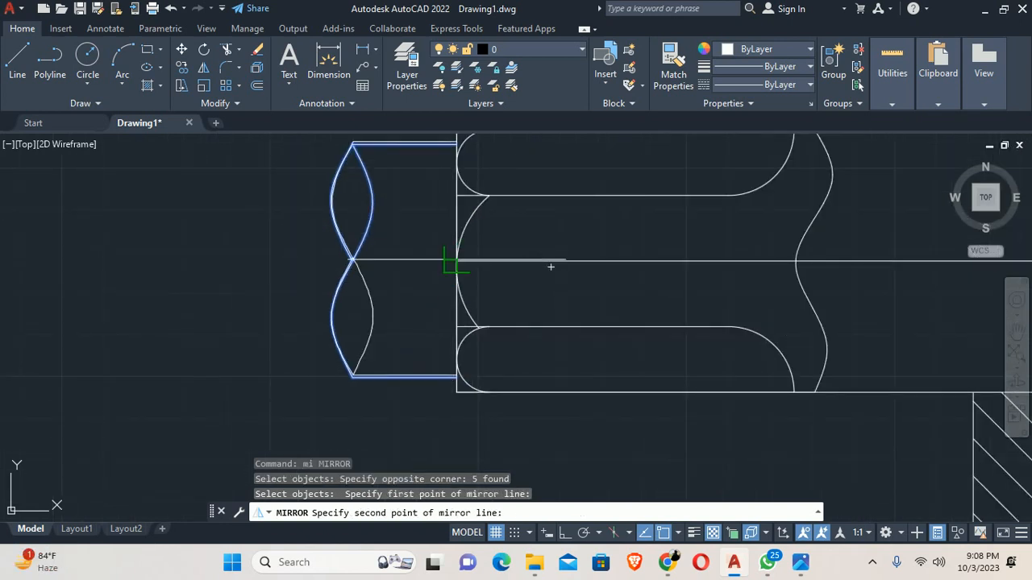
key("Escape")
Try to mirror the eye-end stub and break symbol about the horizontal centreline with the originals kept, and undo the mirror
key("Return")
left_click(383, 404)
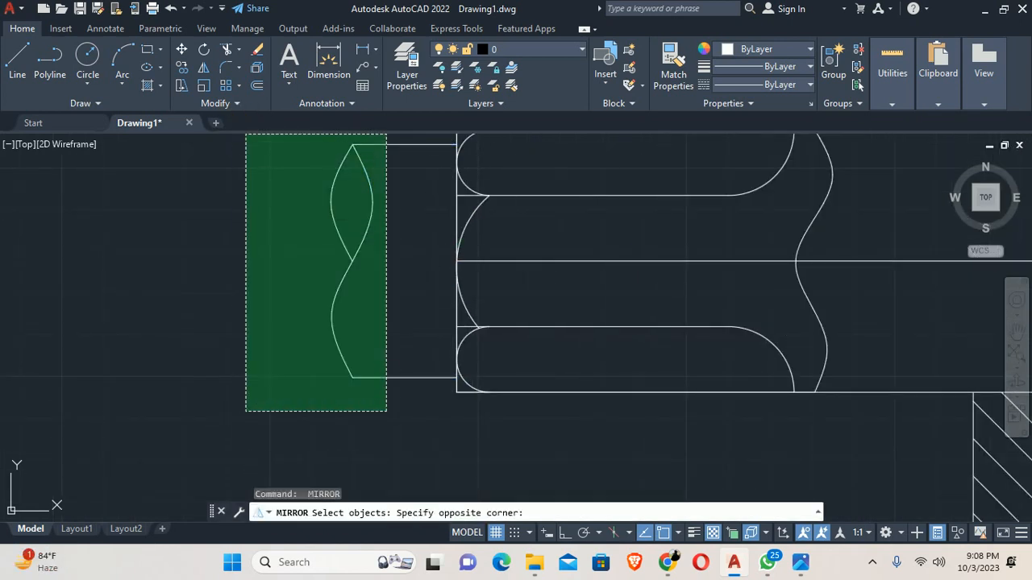
scroll(334, 289, "down", 2)
left_click(281, 191)
left_click(460, 272)
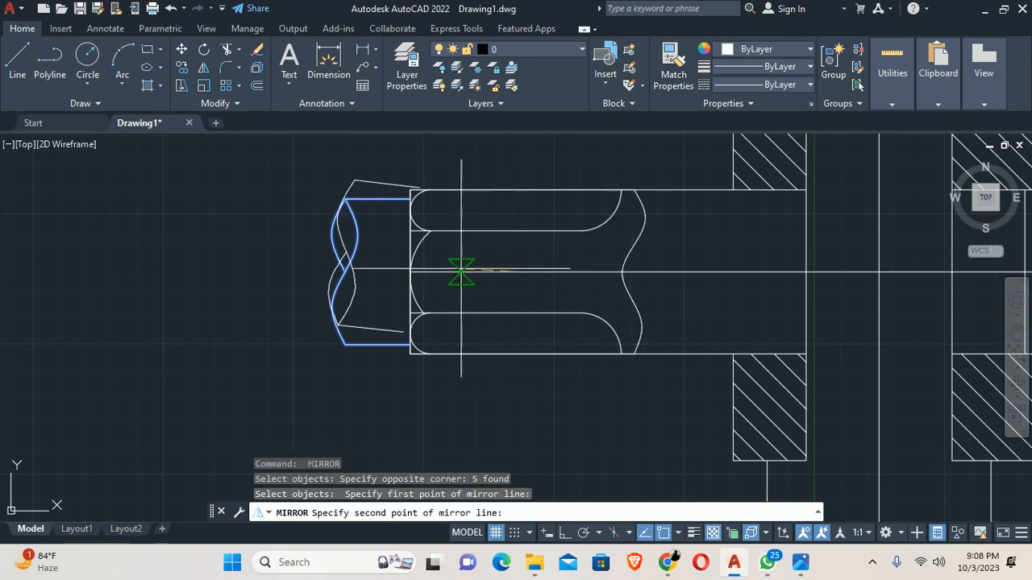
left_click(461, 271)
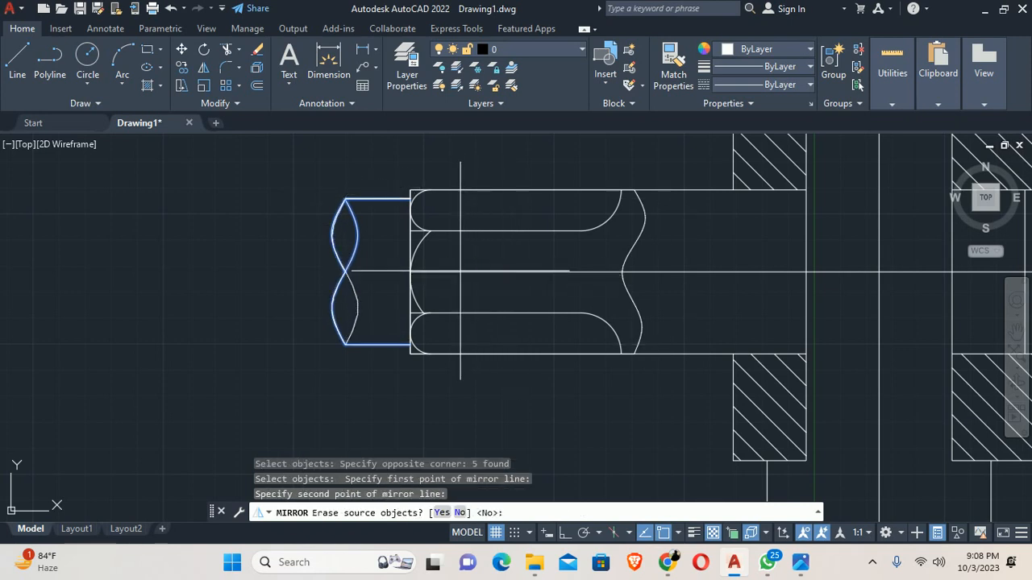
key("Escape")
scroll(461, 272, "down", 3)
scroll(412, 275, "up", 3)
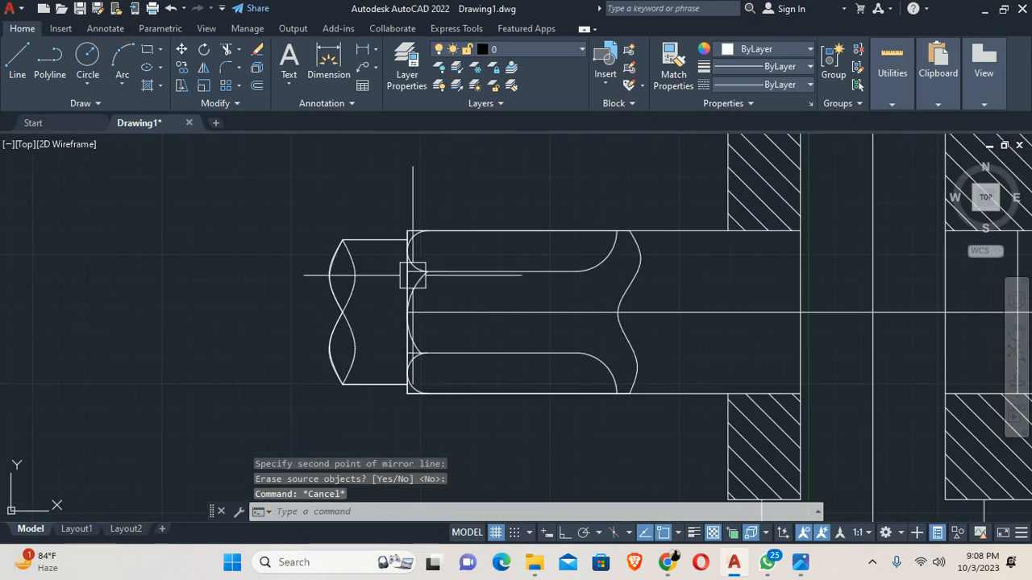
key("ctrl+z")
key("ctrl+z")
Mirror the eye-end stub and its break symbol about the rod's horizontal centreline, erasing the source objects
type("mi")
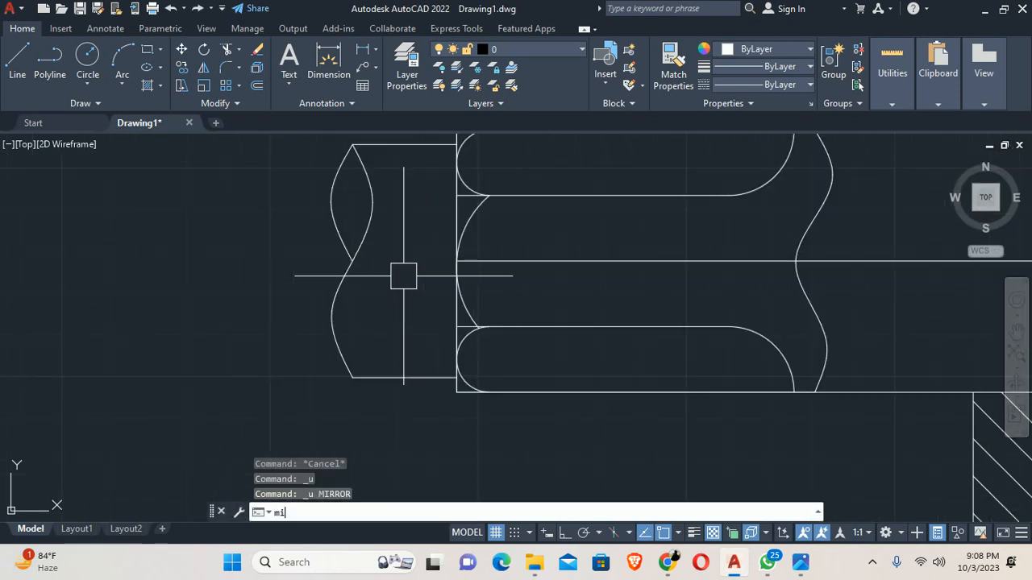
key("Return")
left_click(369, 371)
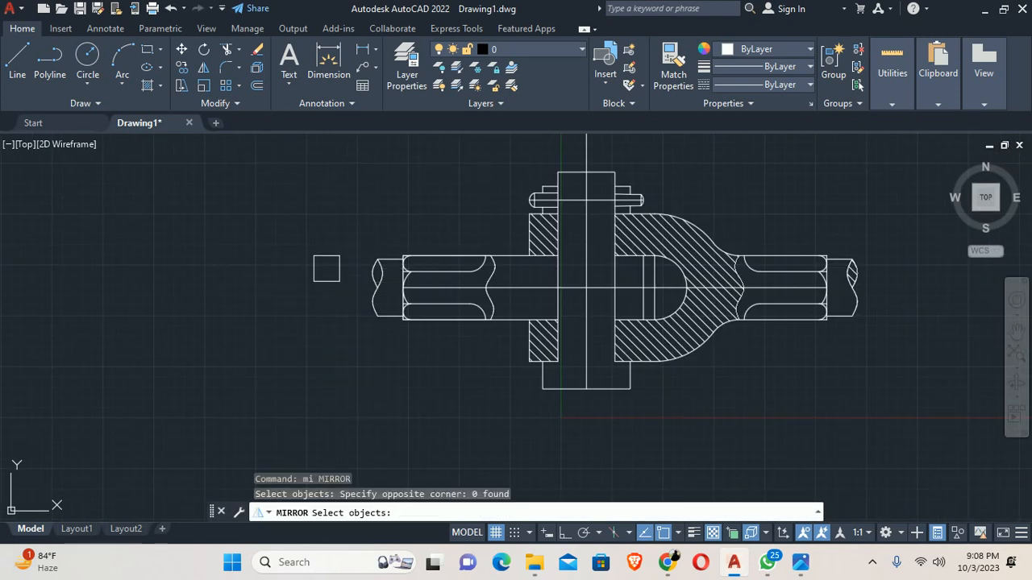
left_click(390, 225)
left_click(338, 322)
key("Return")
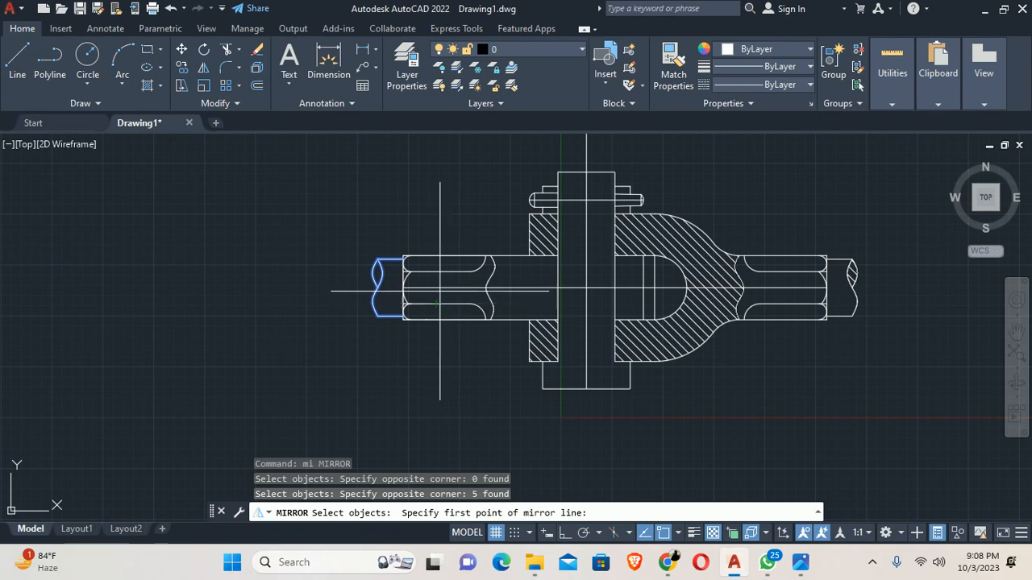
scroll(439, 290, "up", 6)
left_click(439, 295)
left_click(480, 302)
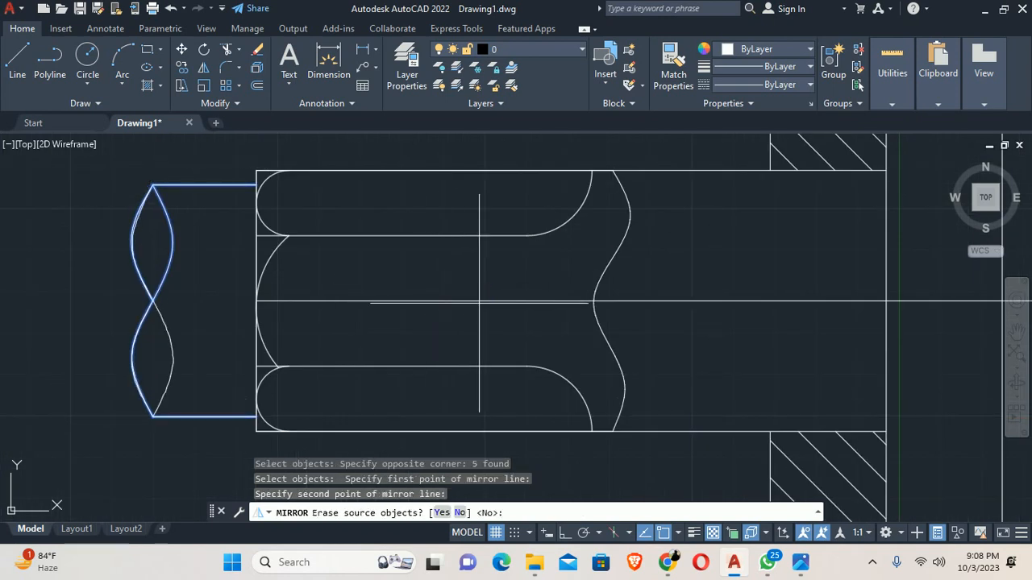
type("y")
key("Return")
scroll(427, 311, "down", 4)
key("Escape")
key("Escape")
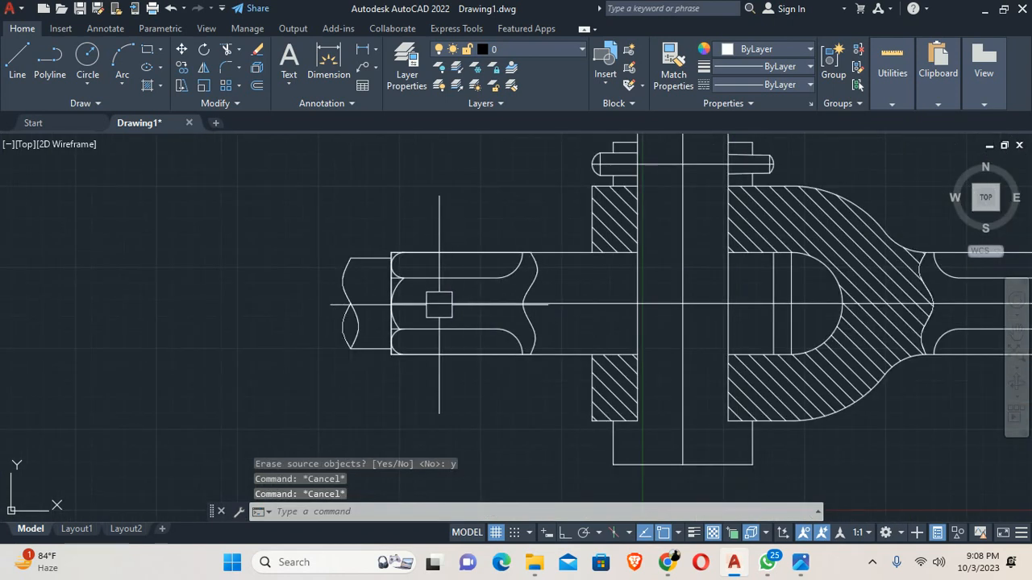
Select the eye-end stub's closed break loop and the eye rod's sectioned areas on both sides of the pin for an ANSI31 hatch
type("h")
key("Return")
scroll(359, 322, "up", 3)
left_click(352, 323)
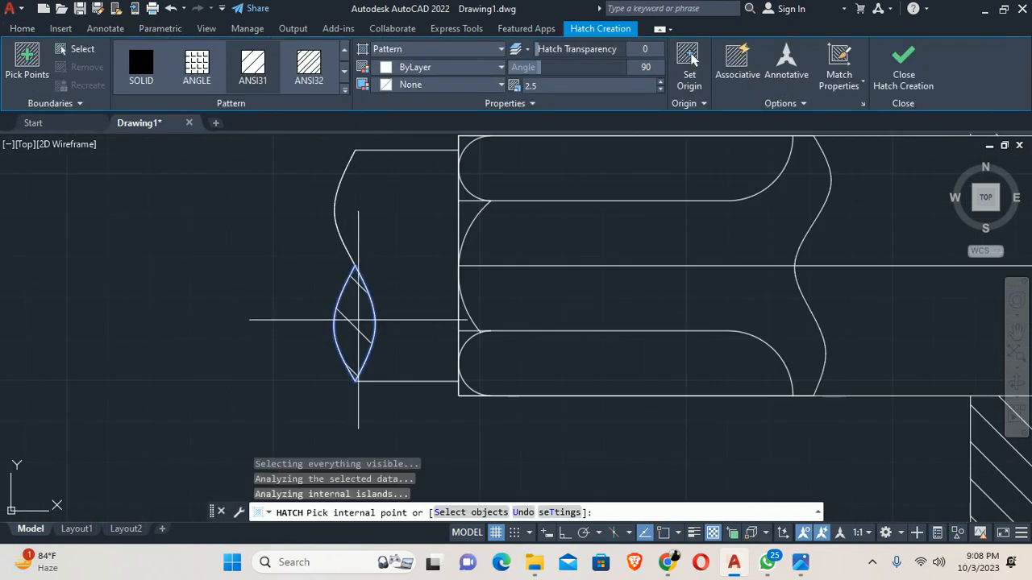
scroll(352, 323, "down", 3)
left_click(580, 331)
left_click(614, 269)
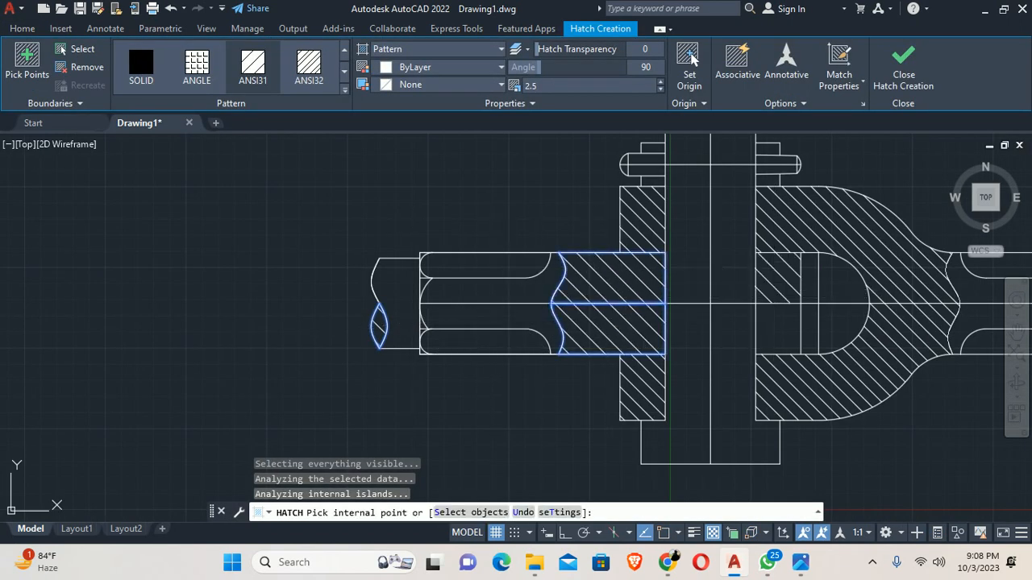
middle_click_drag(735, 305, 587, 302)
Set the eye rod hatch to angle 0 and scale 1, preview it, and apply it
type("t")
key("Return")
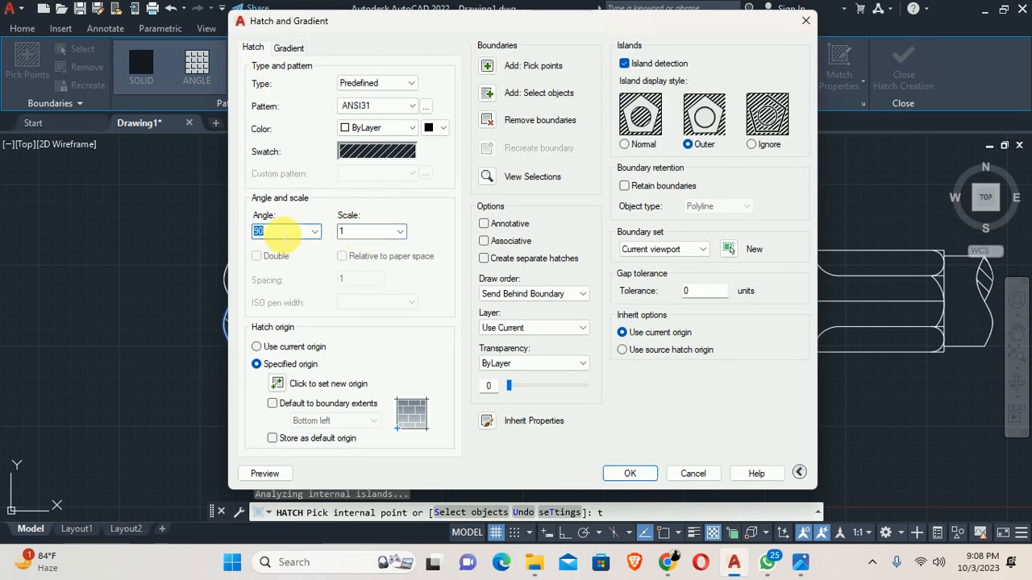
left_click(274, 475)
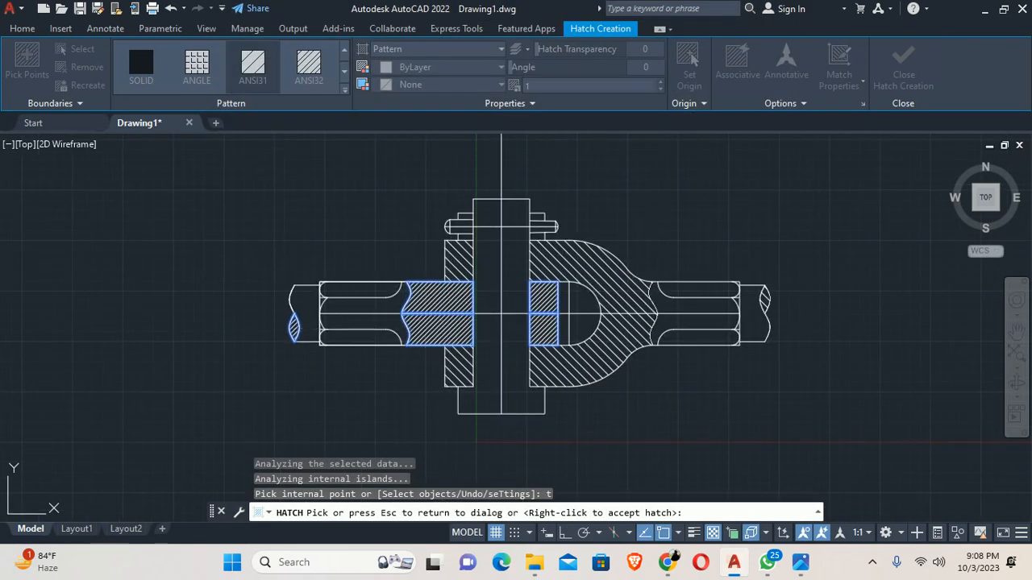
left_click(486, 349)
left_click(635, 480)
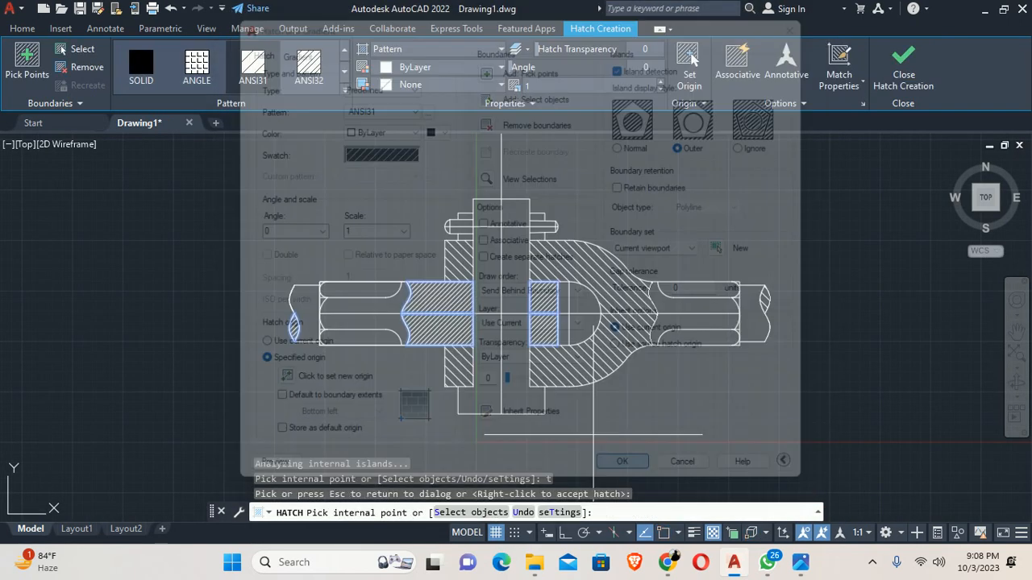
key("Escape")
key("Escape")
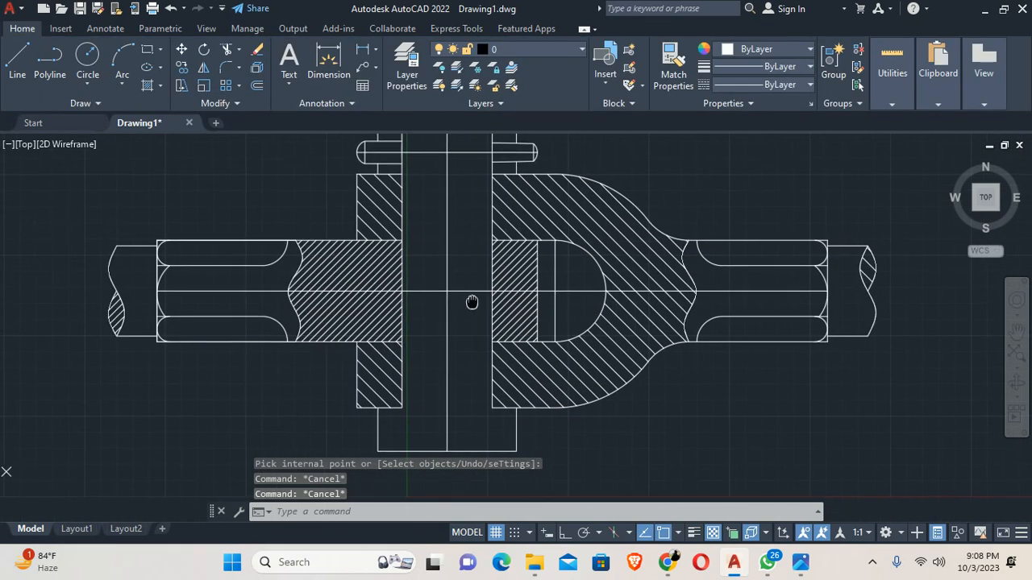
Compare the finished hatching of the eye rod and fork with reference drawing 012.jpg
key("alt+Tab")
left_click(495, 266)
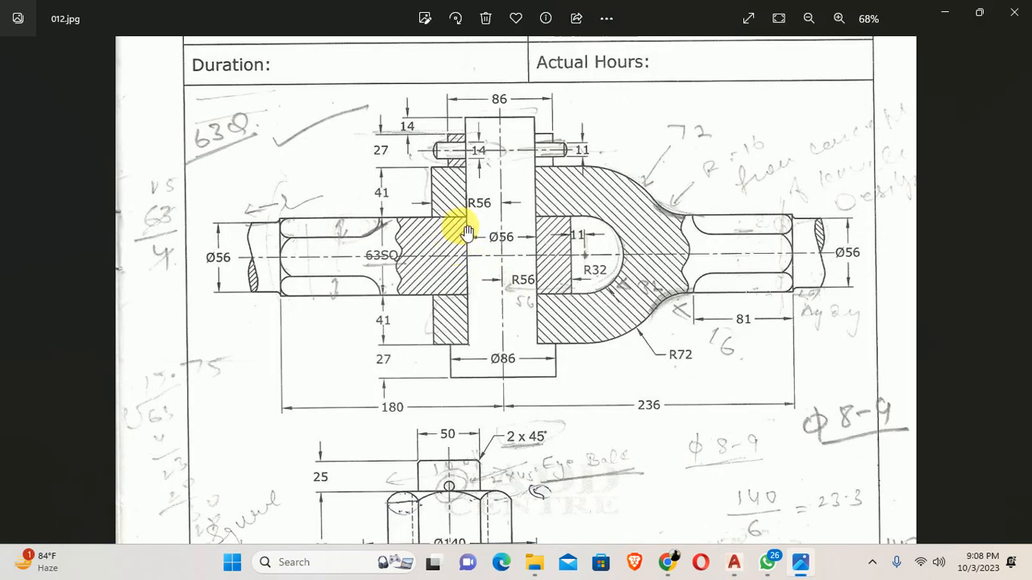
key("alt+Tab")
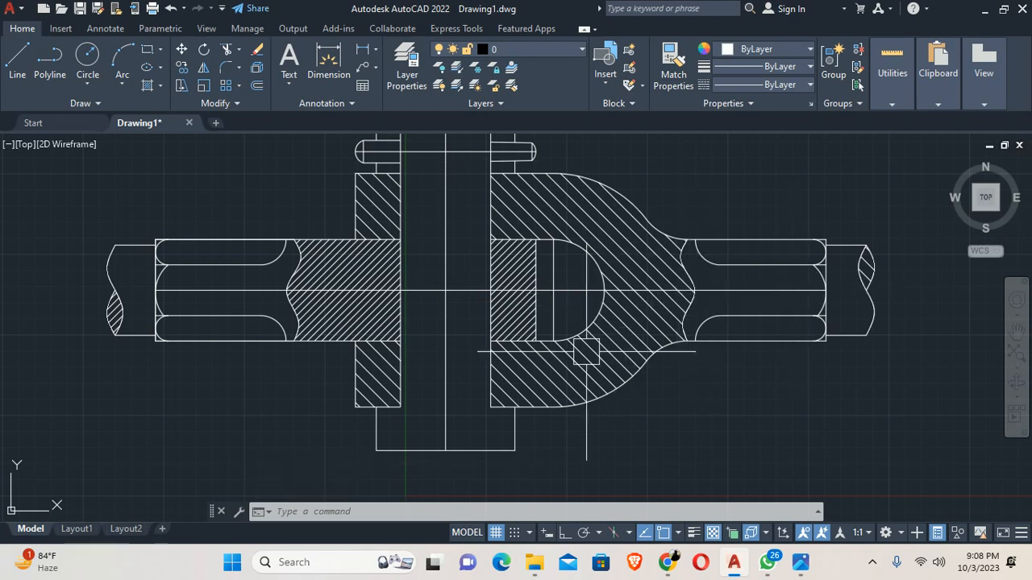
scroll(346, 294, "down", 5)
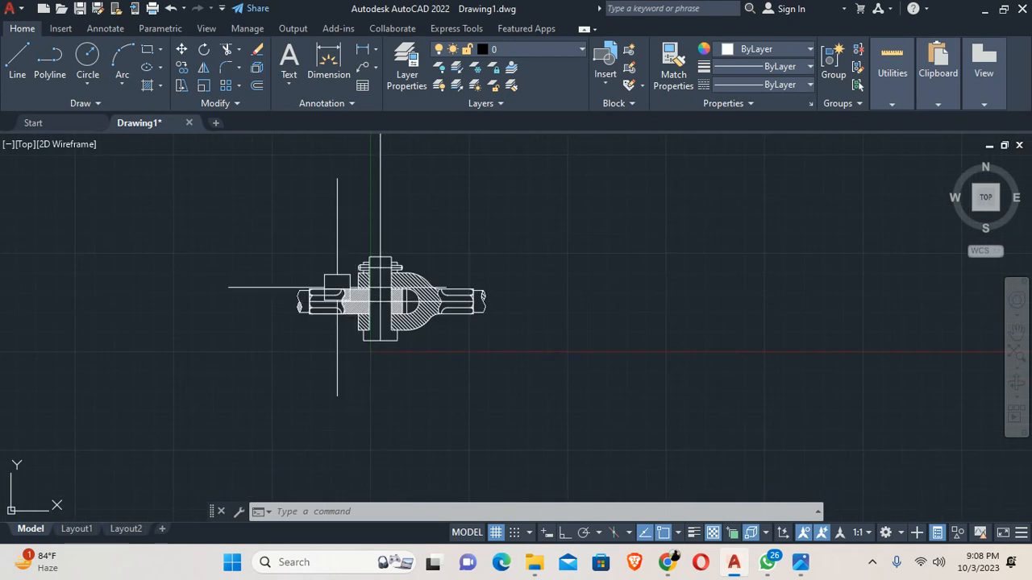
scroll(376, 323, "up", 4)
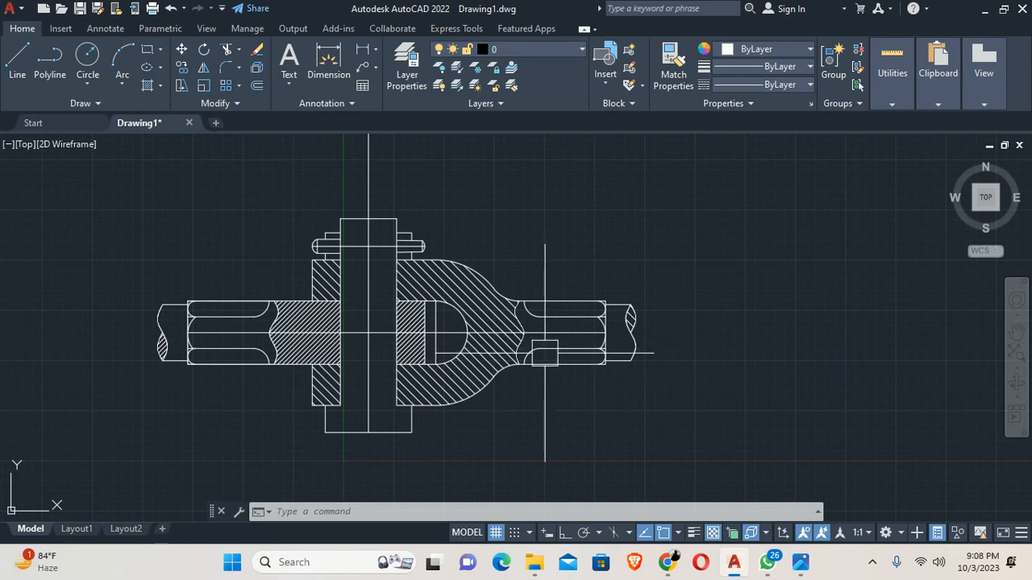
Extend the horizontal centreline through the fork-end shank stub to its break symbol
type("ex")
key("Return")
scroll(625, 348, "up", 3)
left_click(345, 309)
left_click(497, 307)
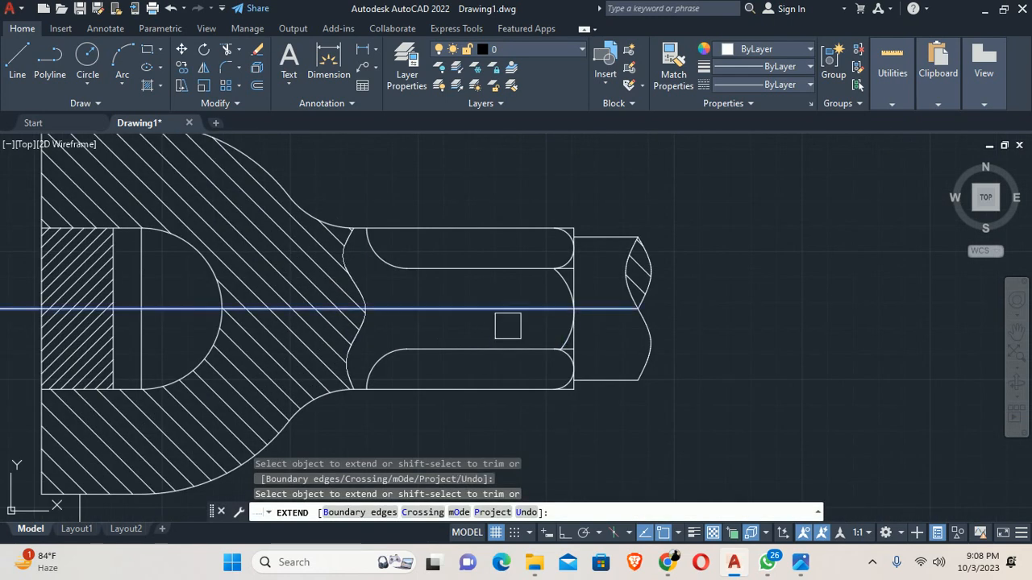
Extend the horizontal centreline through the eye-end shank stub to its break symbol
scroll(258, 341, "down", 2)
middle_click_drag(246, 342, 1013, 373)
scroll(560, 369, "up", 2)
left_click(777, 361)
left_click(774, 352)
left_click(574, 345)
scroll(576, 347, "down", 6)
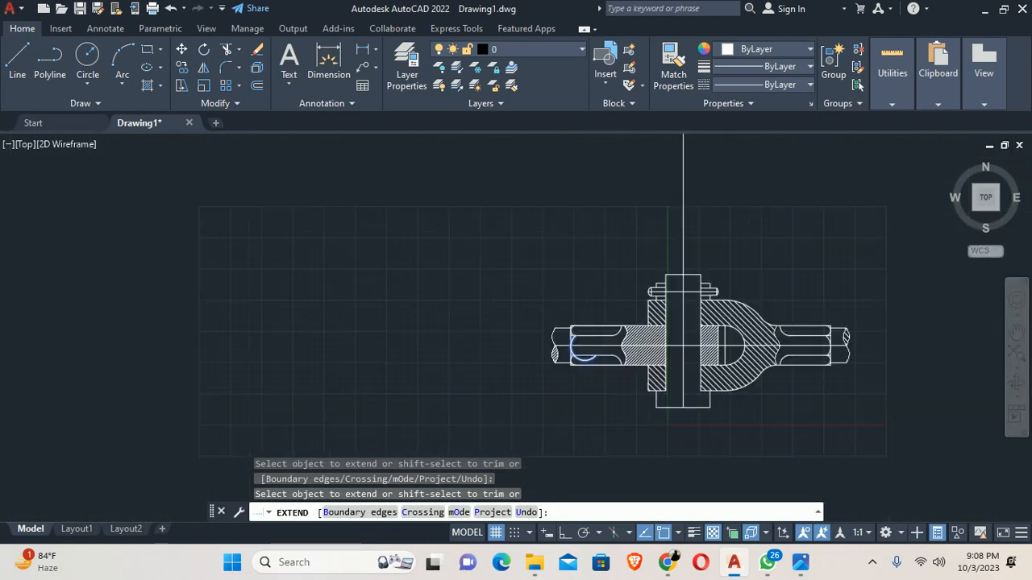
key("Escape")
Check the pin's centreline in reference drawing 012.jpg and trim off the vertical centreline above the pin's top edge
middle_click_drag(664, 348, 495, 339)
key("alt+Tab")
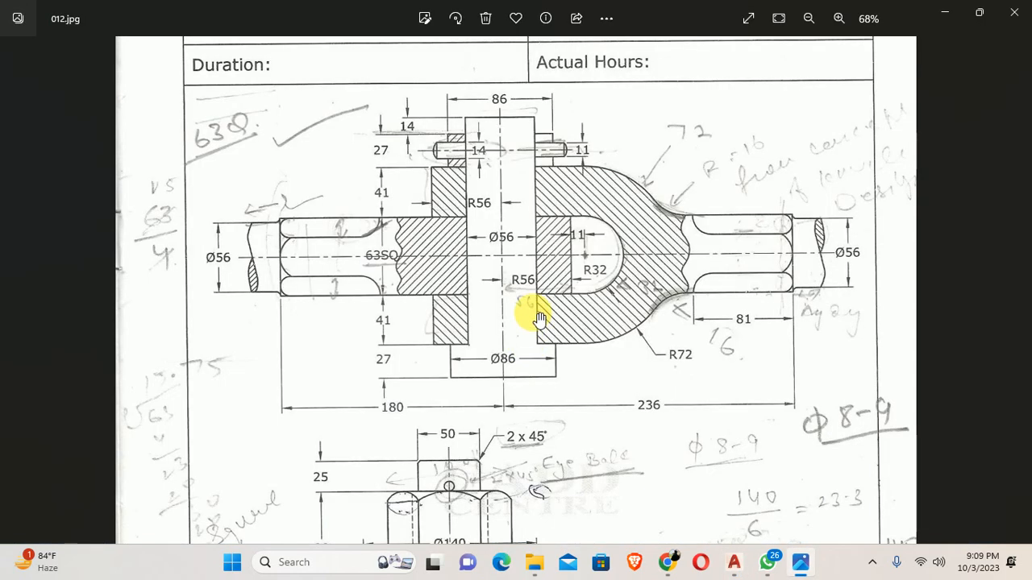
key("alt+Tab")
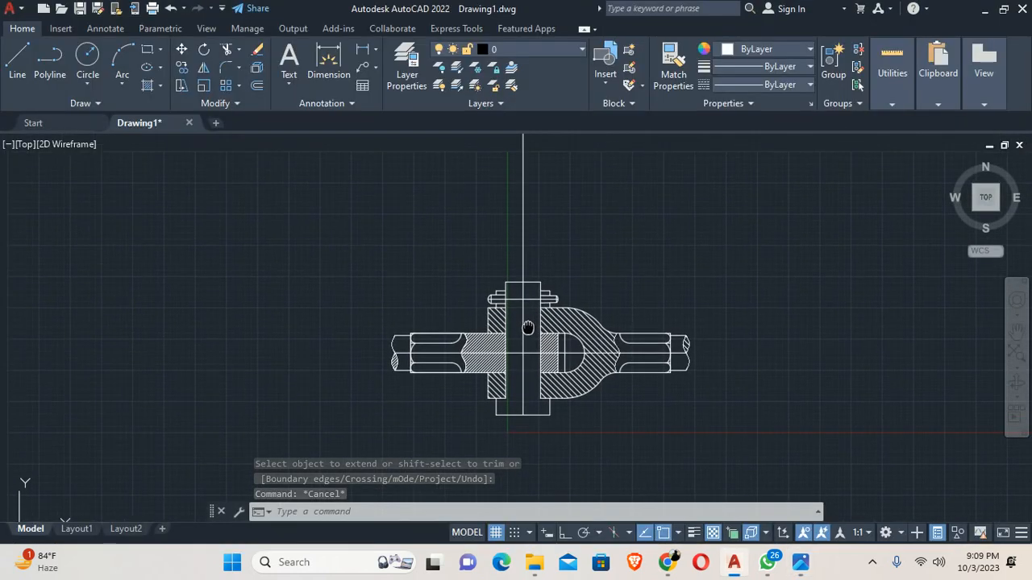
type("tr")
key("Return")
left_click(524, 254)
key("Escape")
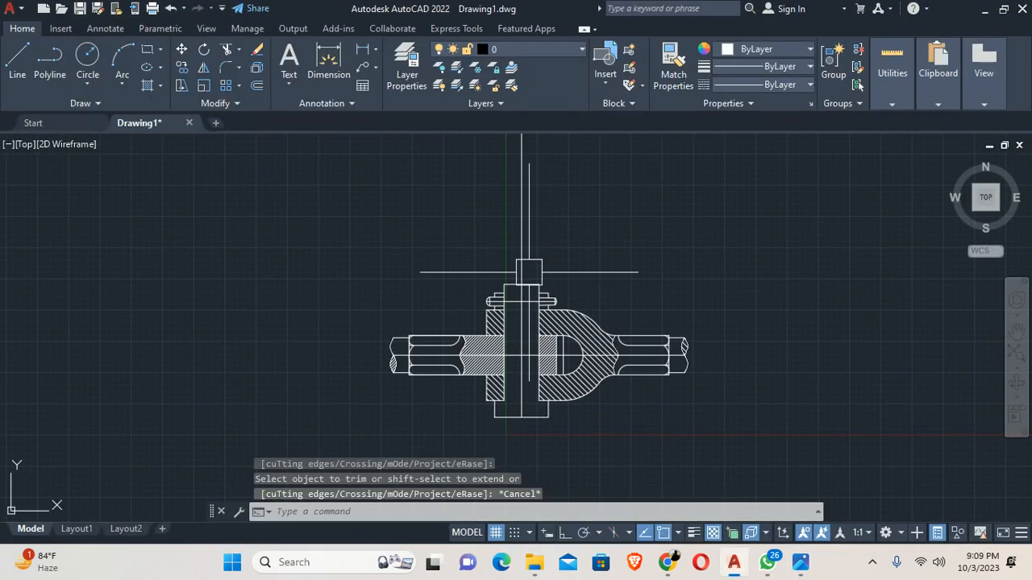
type("tr")
key("Return")
left_click(521, 249)
key("Escape")
Stretch the upper end of the pin's vertical centreline 20 units upward beyond the pin's top edge
key("alt+Tab")
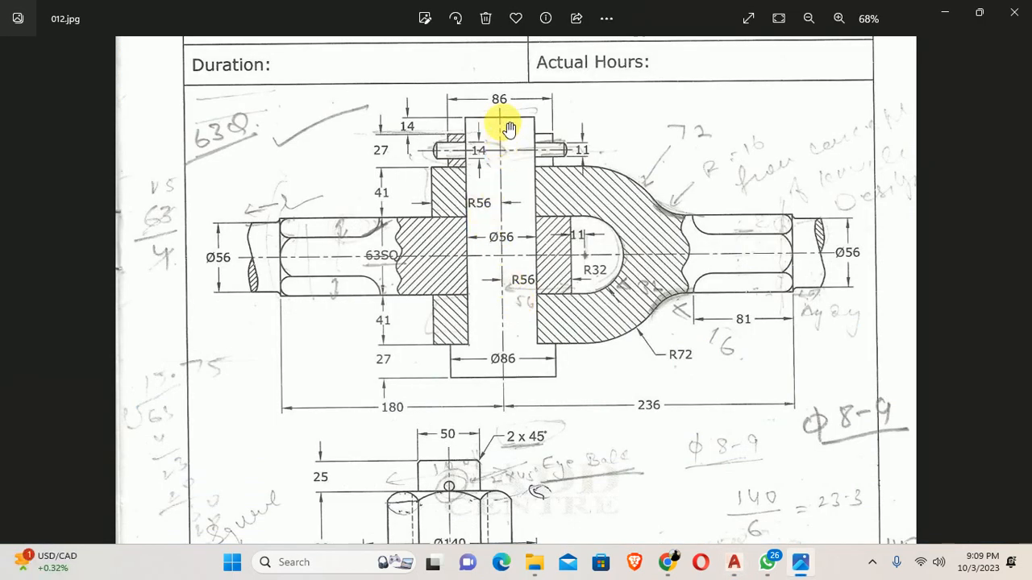
key("alt+Tab")
scroll(527, 212, "up", 4)
left_click(518, 336)
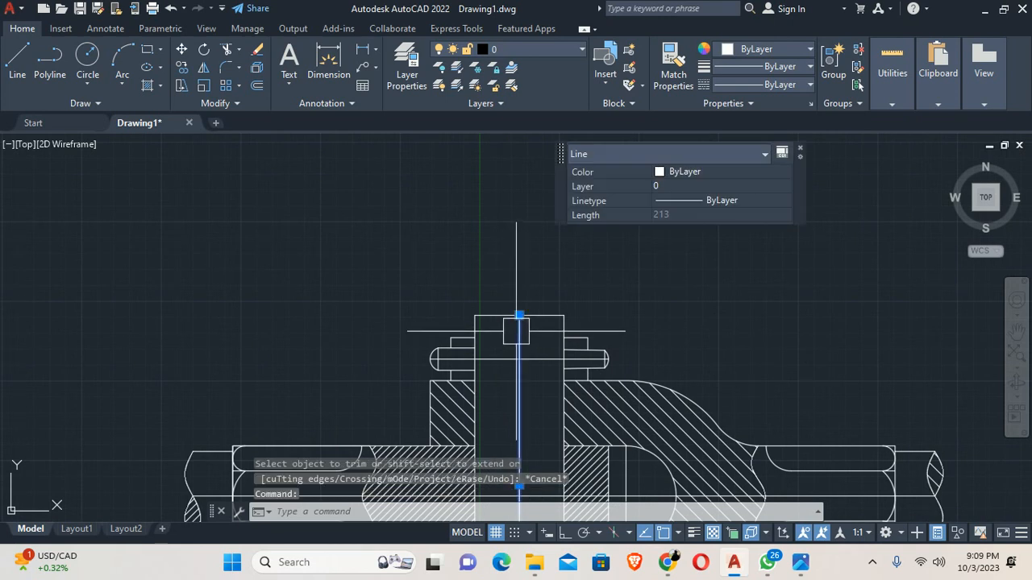
left_click(521, 316)
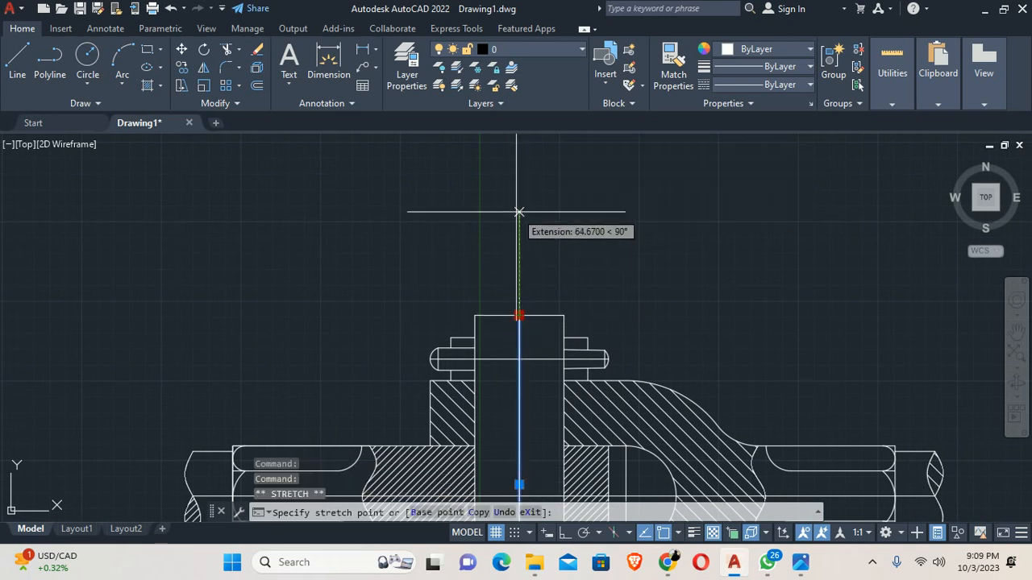
type("20")
key("Return")
key("Escape")
Stretch the lower end of the pin's vertical centreline 20 units straight down beyond the pin head, with Ortho on
scroll(530, 380, "down", 5)
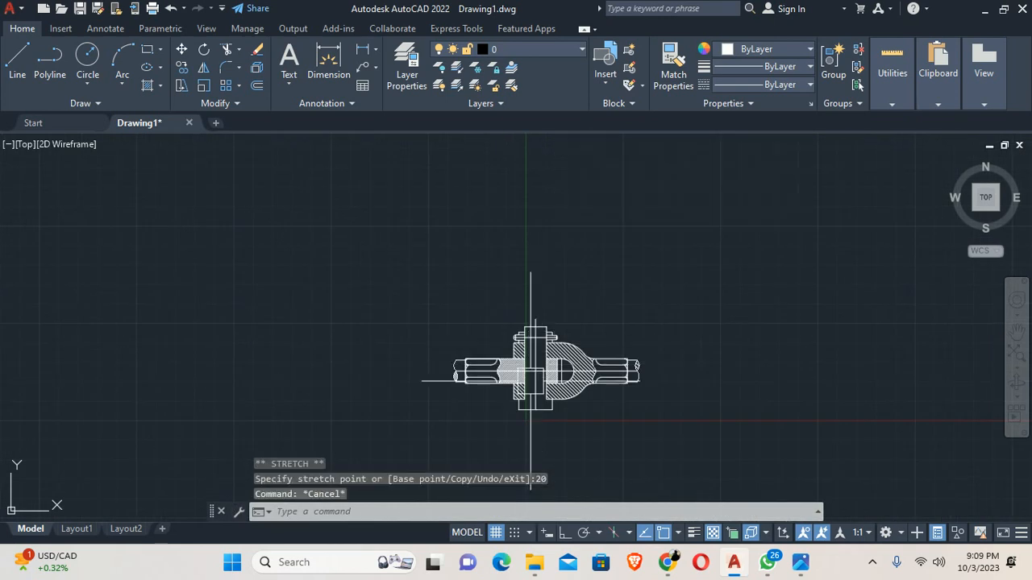
middle_click_drag(530, 379, 495, 256)
key("Escape")
scroll(495, 255, "up", 4)
left_click(515, 268)
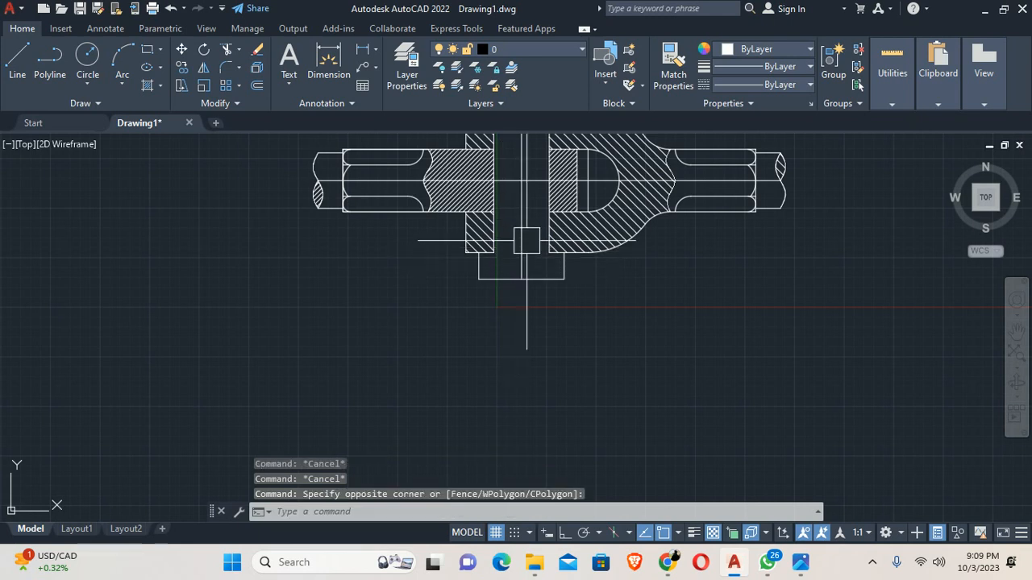
left_click(525, 267)
left_click(521, 278)
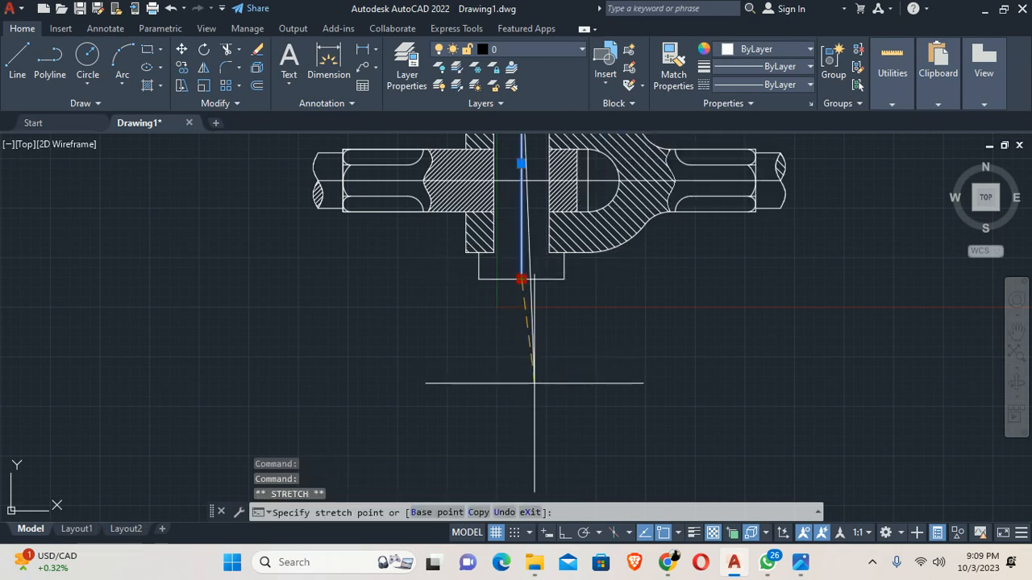
key("F8")
type("20")
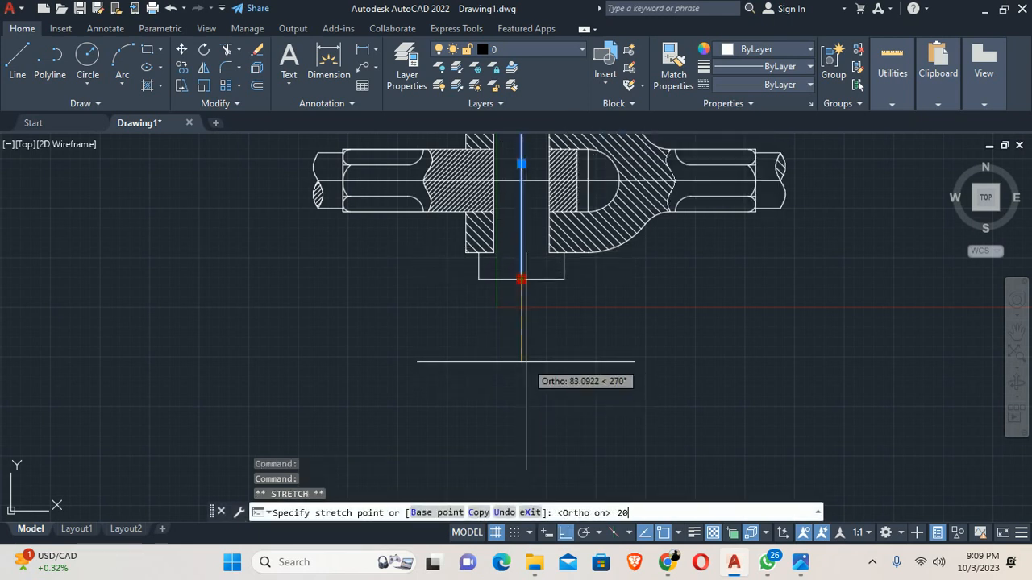
key("Return")
key("Escape")
Stretch the fork-side end of the horizontal centreline 20 units outward beyond the break symbol
middle_click_drag(740, 233, 692, 311)
scroll(718, 271, "up", 6)
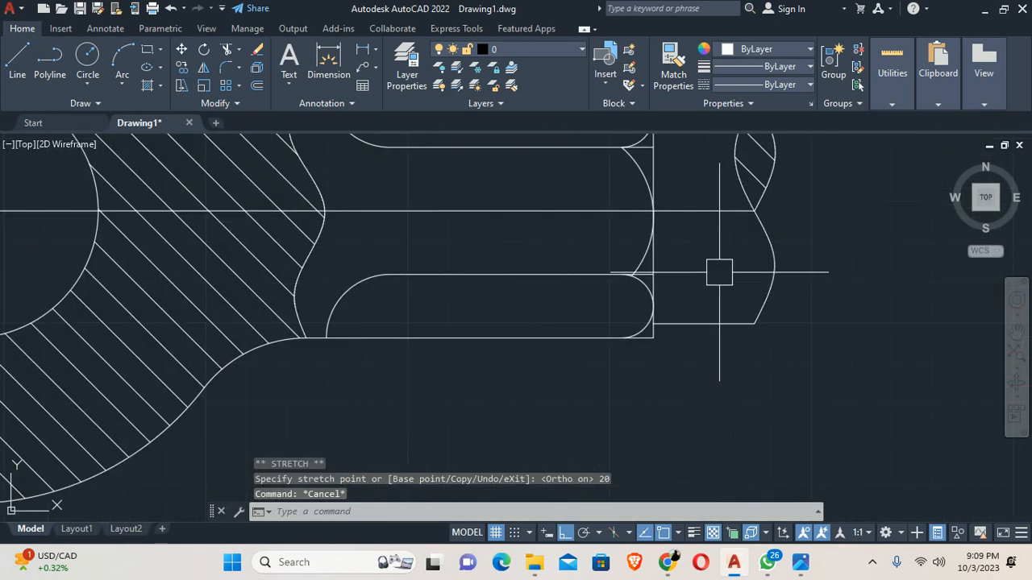
left_click(719, 212)
middle_click_drag(720, 214, 632, 266)
left_click(667, 263)
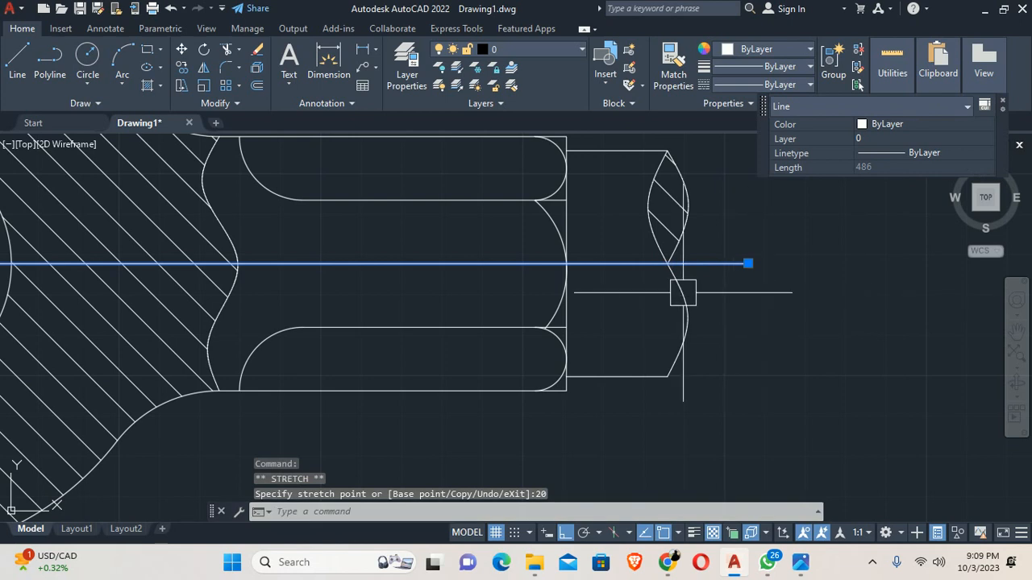
Stretch the eye-side end of the horizontal centreline 20 units outward beyond the break symbol
scroll(682, 288, "down", 4)
scroll(447, 295, "up", 5)
left_click(453, 292)
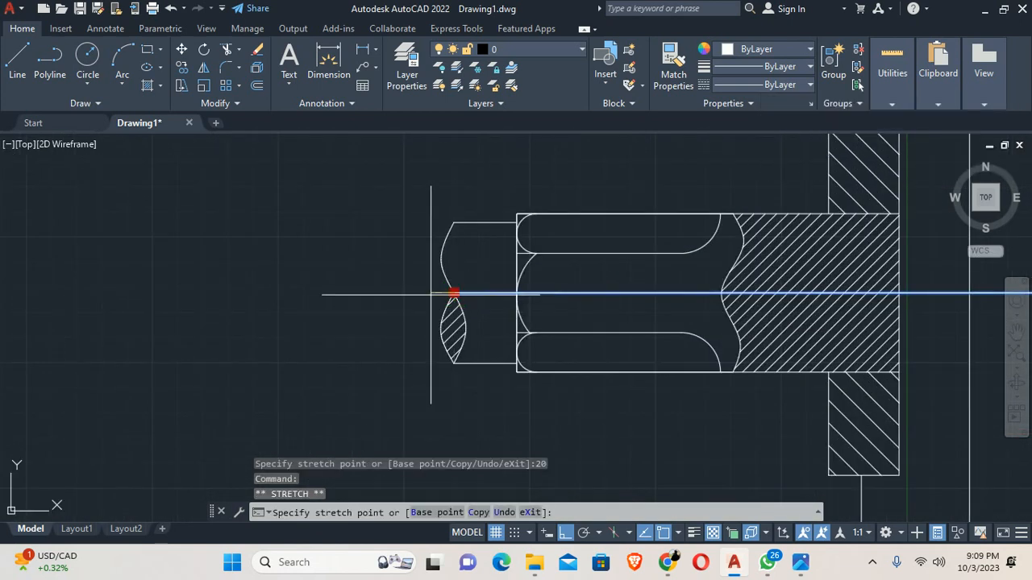
type("20")
key("Return")
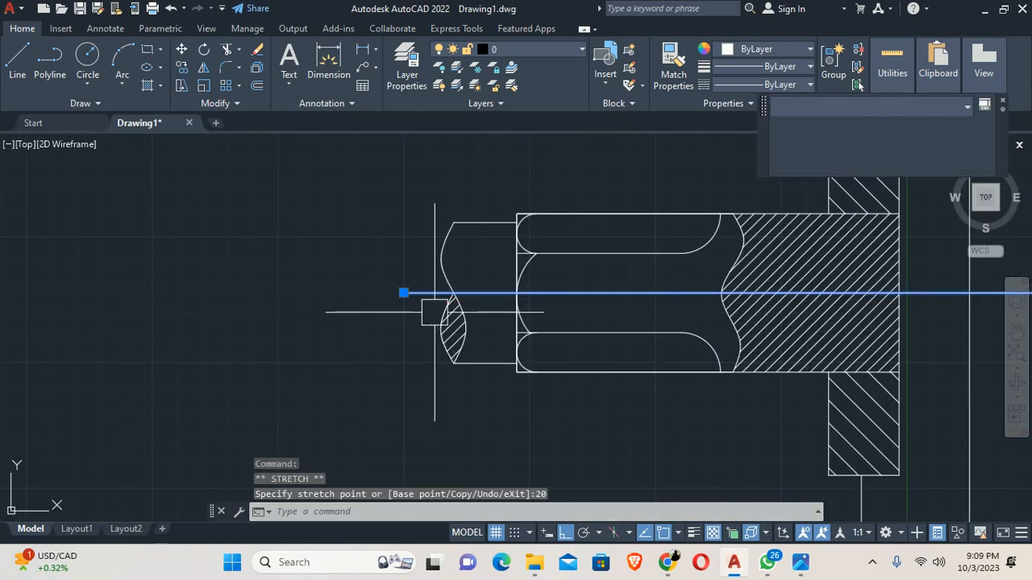
key("Escape")
key("Escape")
scroll(527, 321, "down", 6)
Check the taper pin in reference drawing 012.jpg and stretch its centreline 10 units past its narrow, fork-side end
key("alt+Tab")
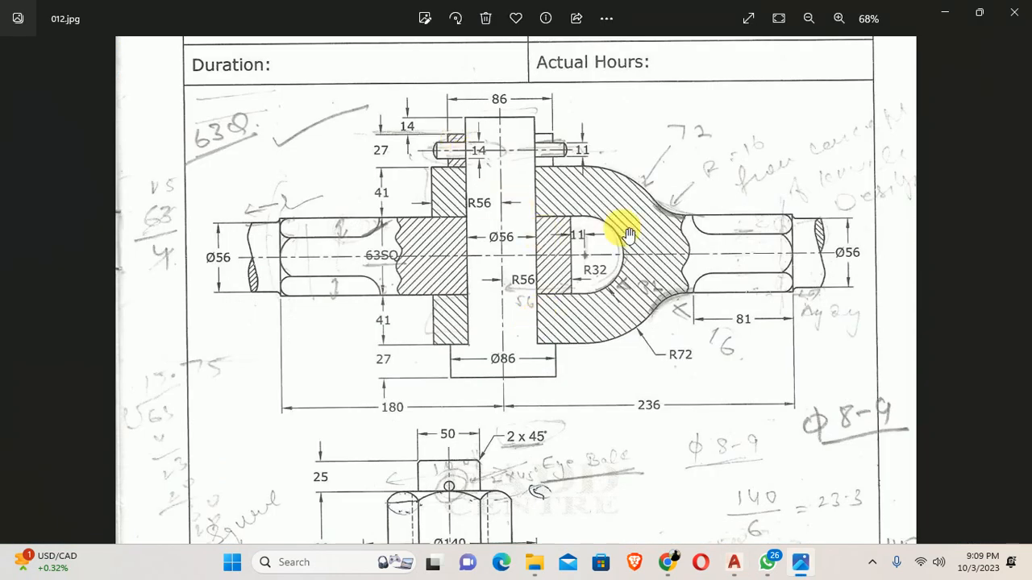
scroll(571, 218, "up", 1)
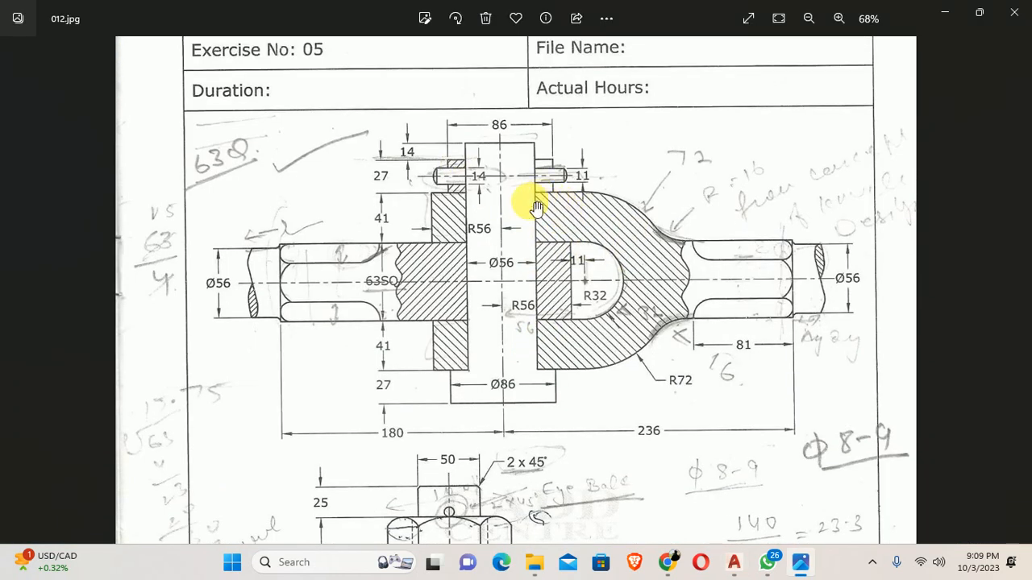
key("alt+Tab")
scroll(638, 247, "up", 3)
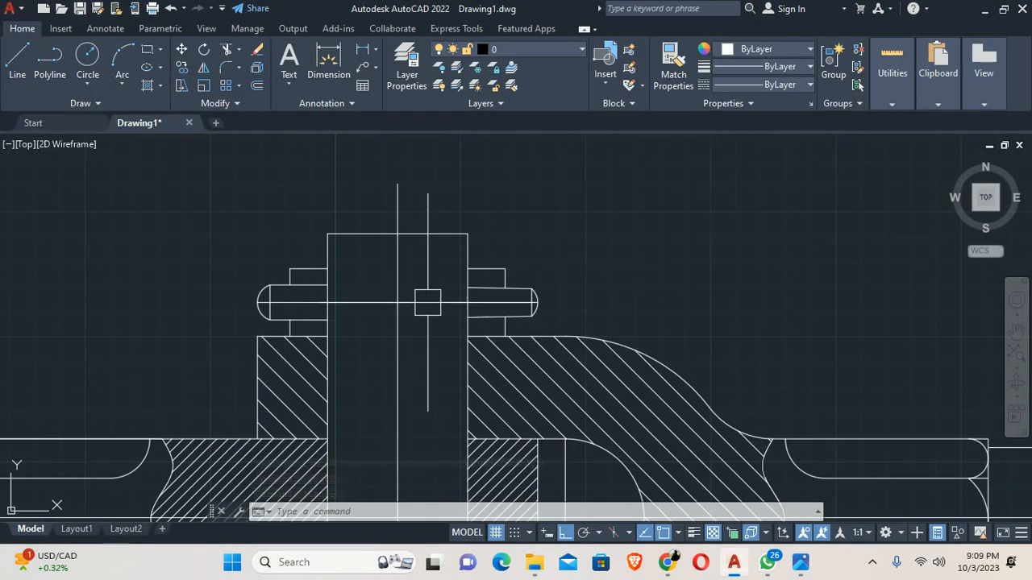
left_click(427, 303)
scroll(511, 295, "up", 3)
left_click(593, 311)
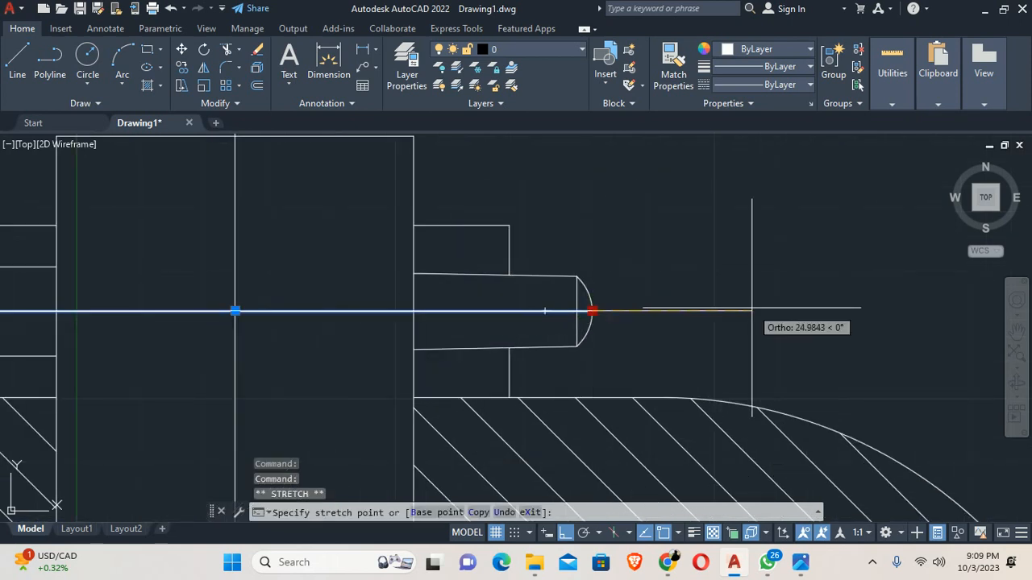
type("10")
key("Return")
Stretch the other end of the taper pin's centreline 10 units past its wide, eye-side end
scroll(576, 296, "down", 5)
scroll(389, 294, "up", 2)
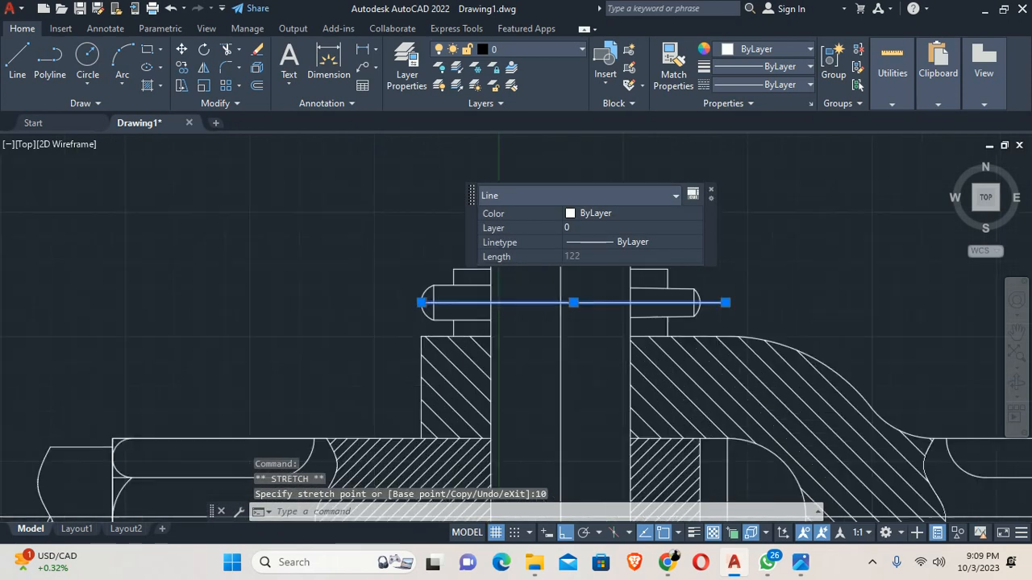
scroll(381, 301, "up", 2)
left_click(444, 303)
type("10")
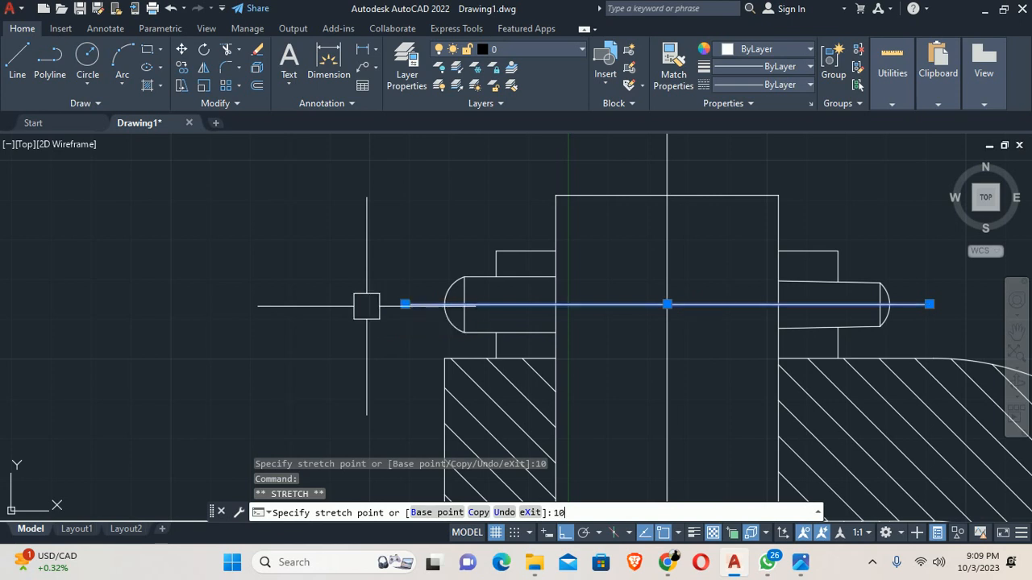
key("Return")
key("Escape")
key("Escape")
scroll(518, 310, "down", 3)
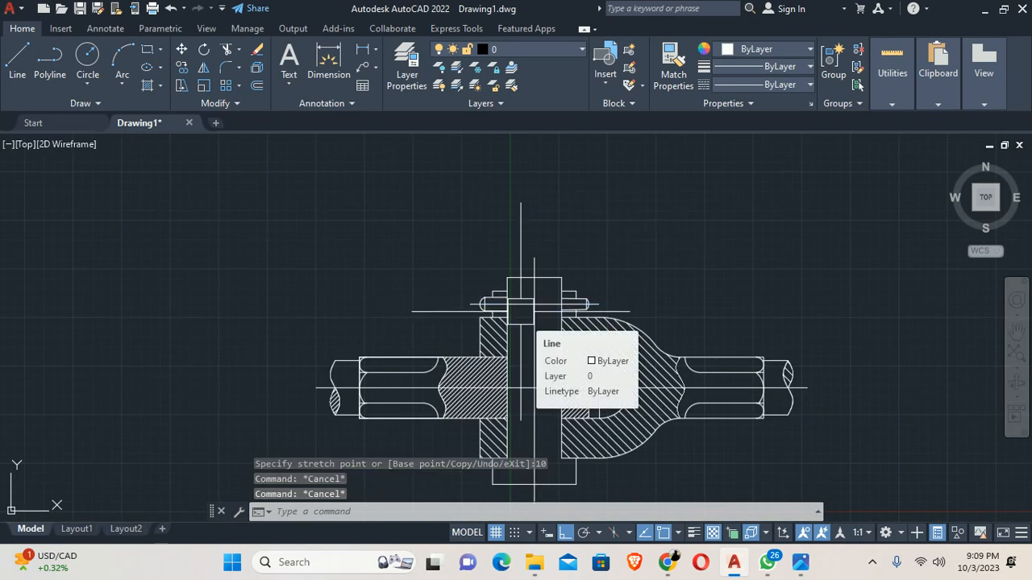
Check the centreline style in reference drawing 012.jpg and load the CENTER linetype from acadiso.lin into the drawing
type("lt")
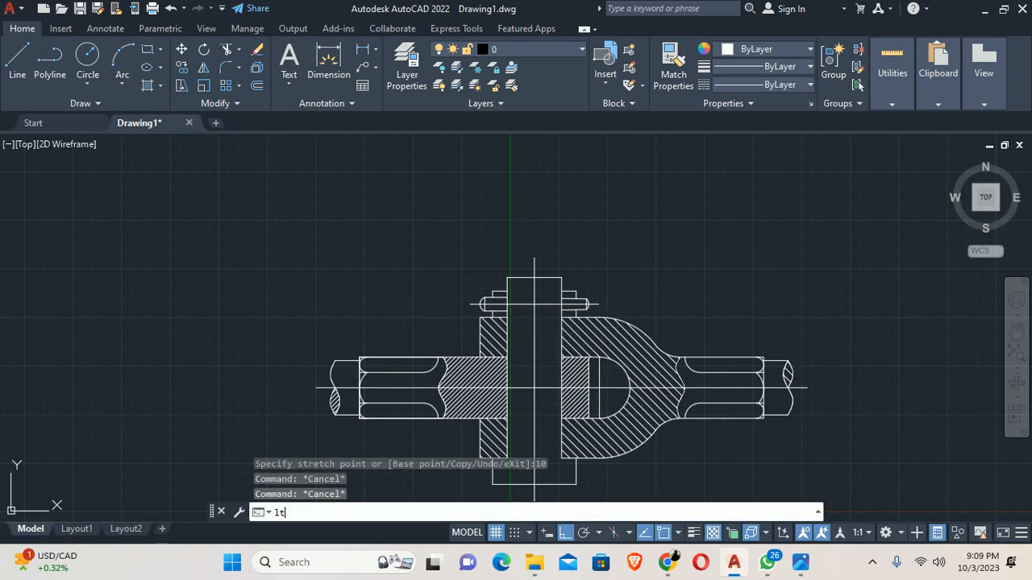
key("Return")
left_click(628, 130)
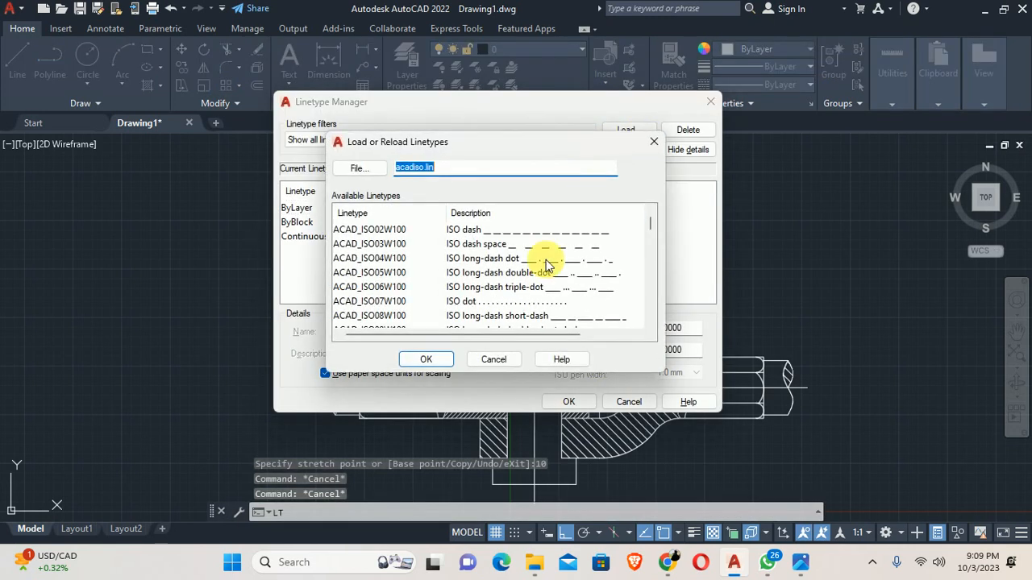
left_click(801, 562)
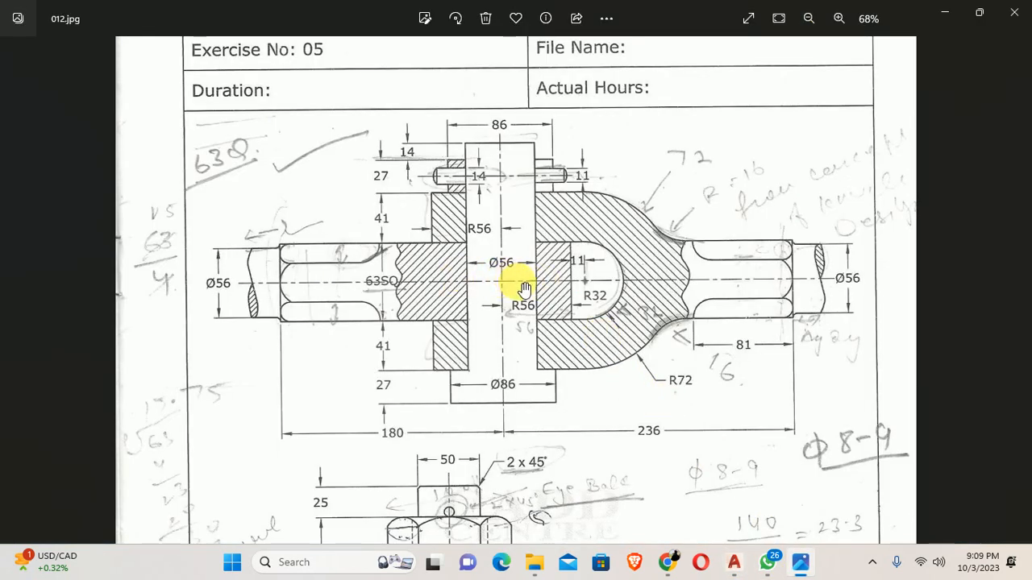
left_click(946, 14)
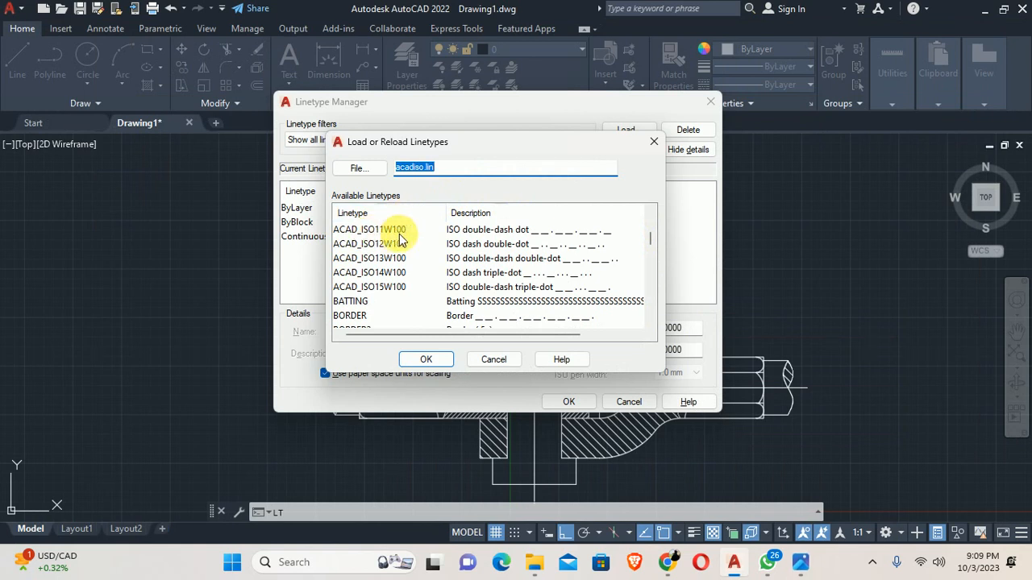
scroll(398, 242, "down", 6)
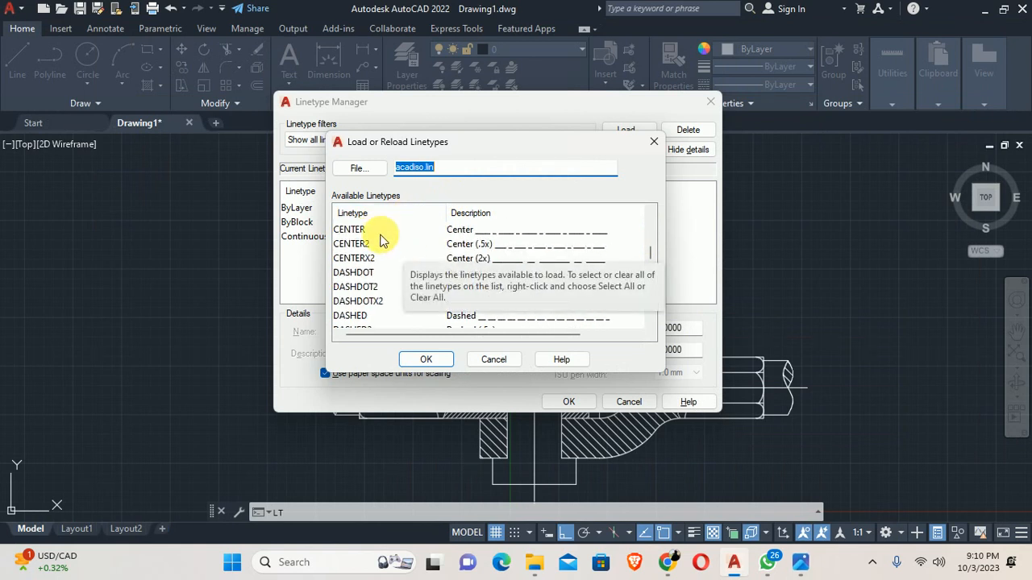
scroll(382, 240, "down", 5)
scroll(388, 253, "down", 6)
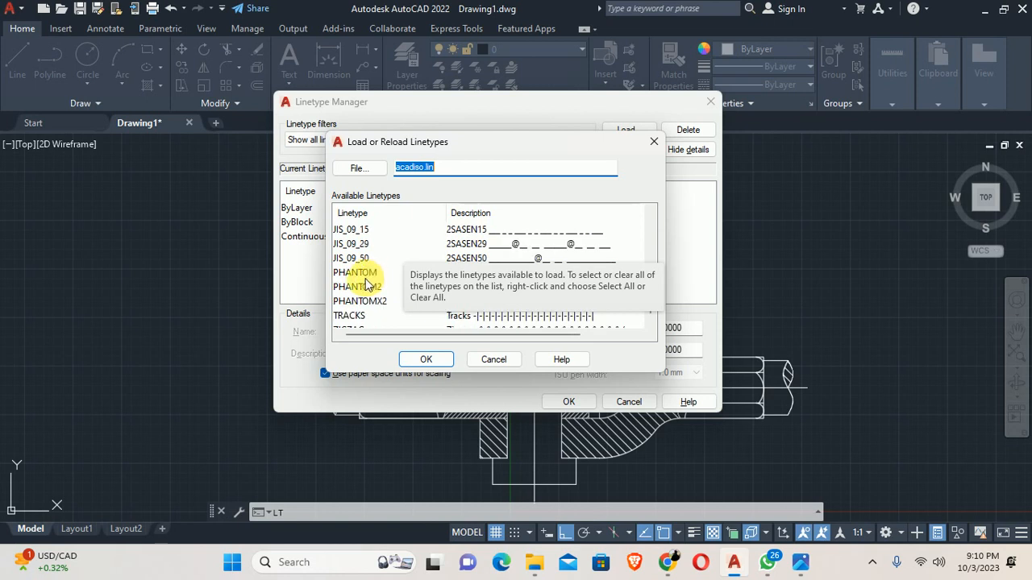
left_click(363, 274)
scroll(371, 314, "up", 7)
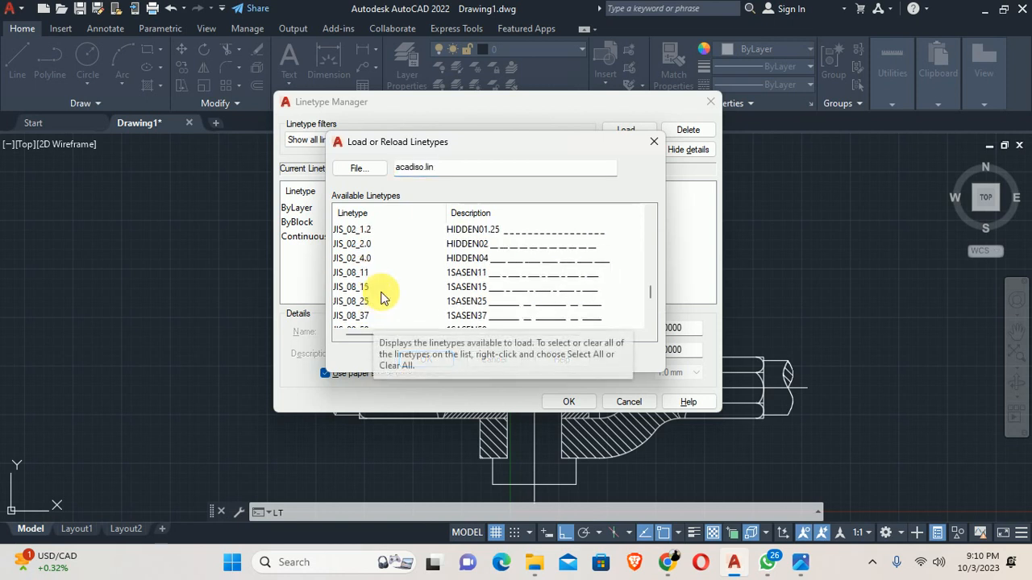
scroll(371, 272, "up", 2)
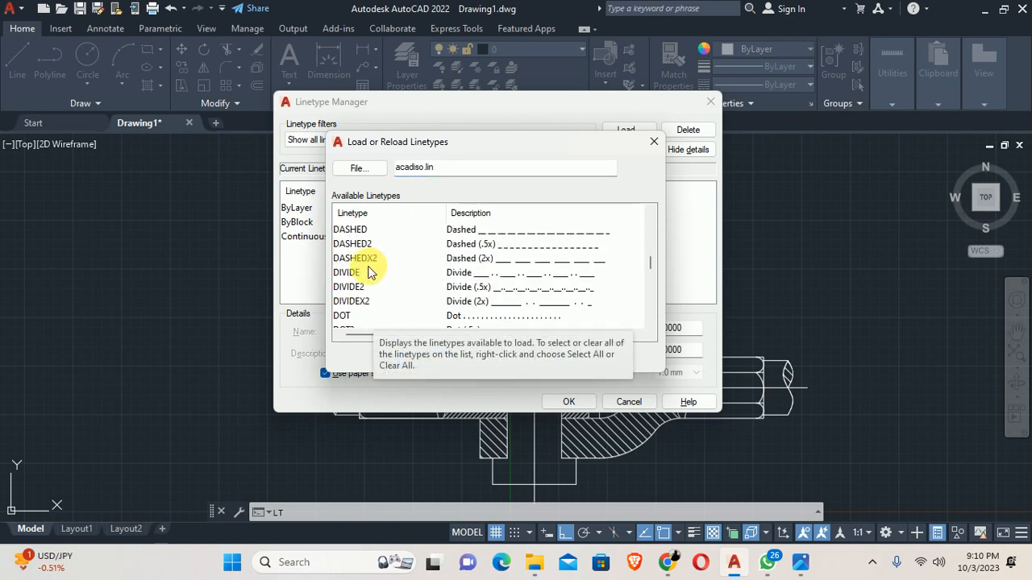
scroll(371, 272, "up", 3)
left_click(362, 273)
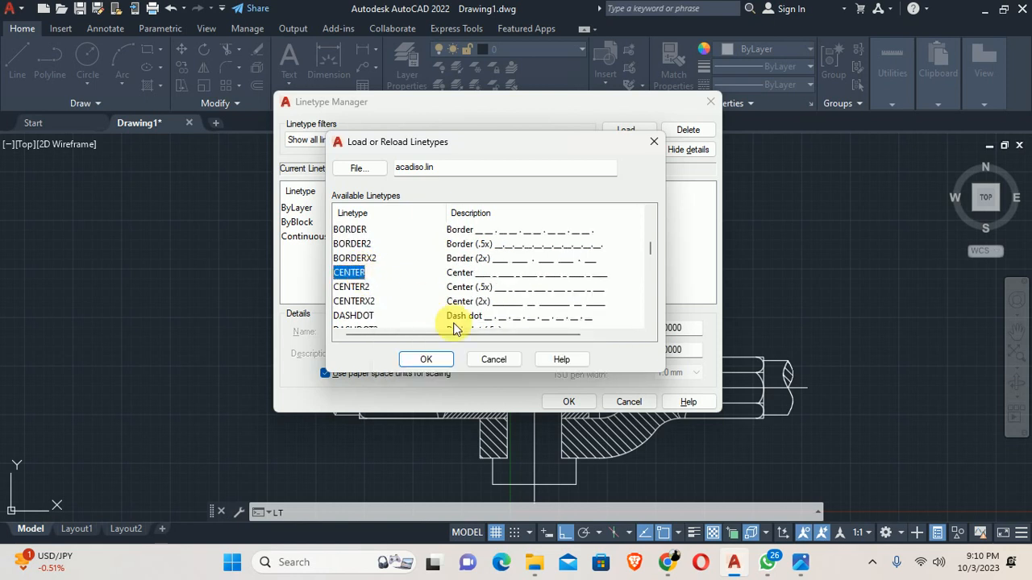
left_click(426, 360)
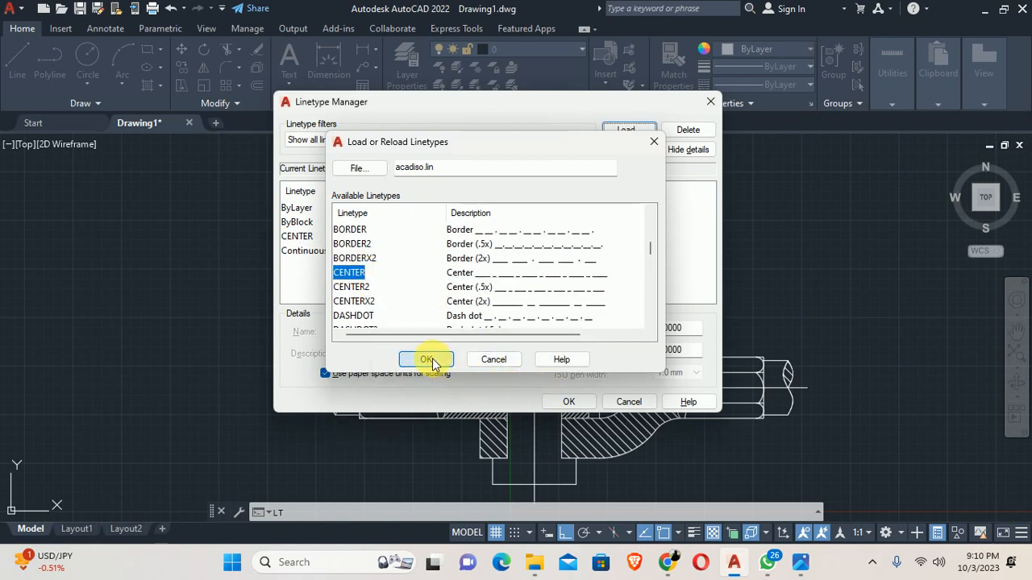
left_click(572, 400)
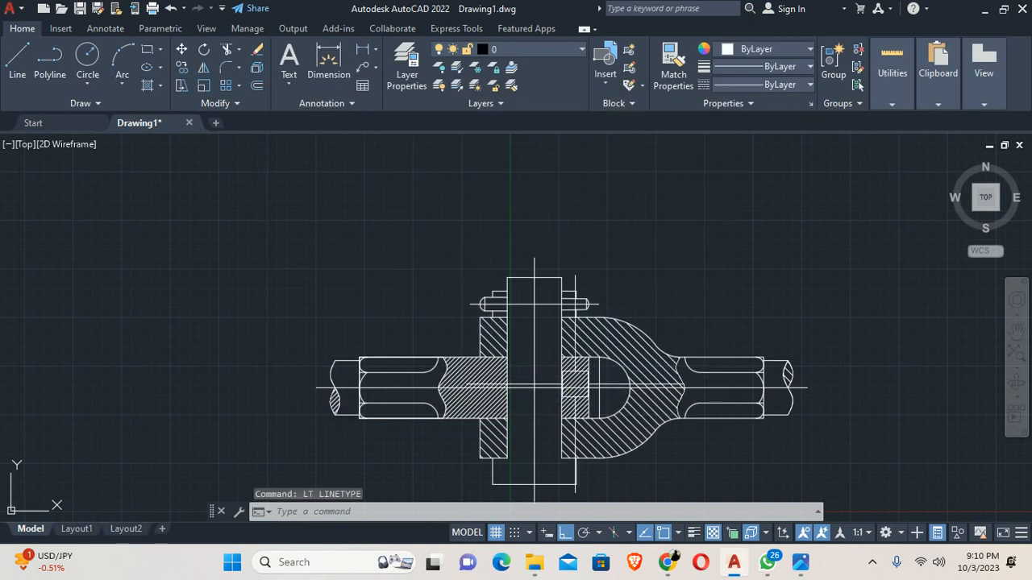
Change the linetype of the knuckle pin's vertical centreline to CENTER
scroll(530, 258, "up", 3)
left_click(530, 257)
type("p")
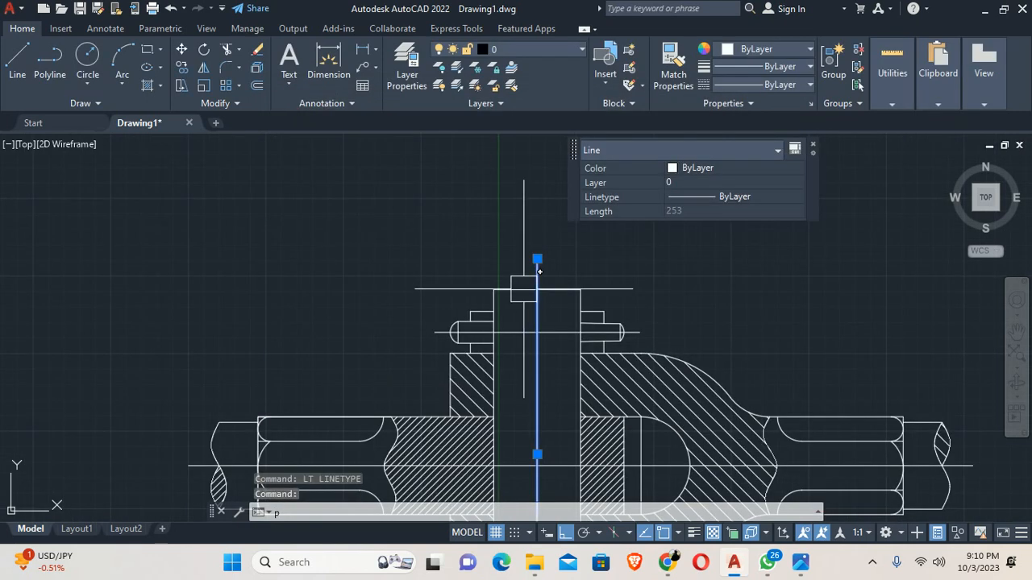
type("r")
key("Return")
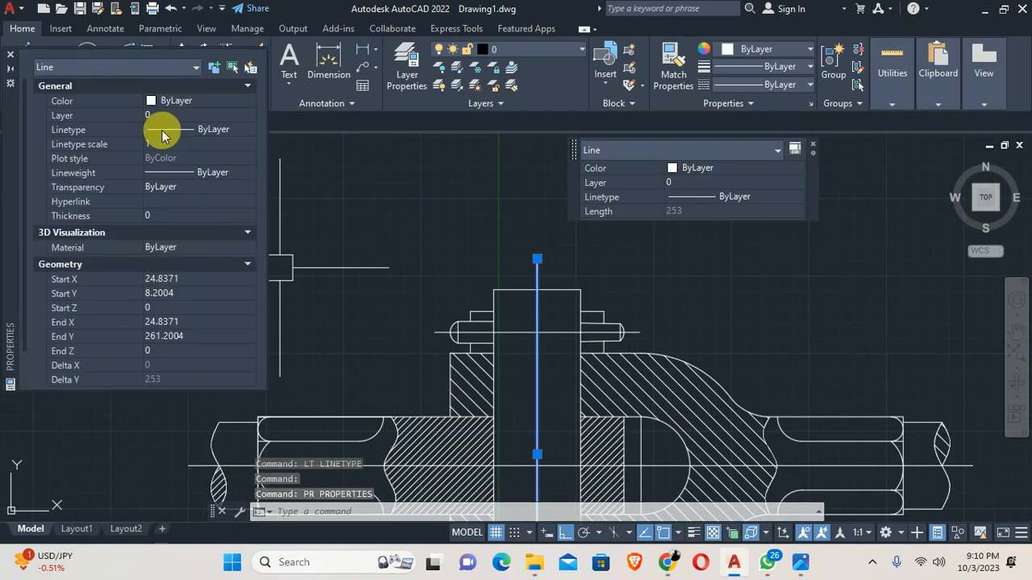
left_click(173, 132)
left_click(172, 132)
left_click(189, 168)
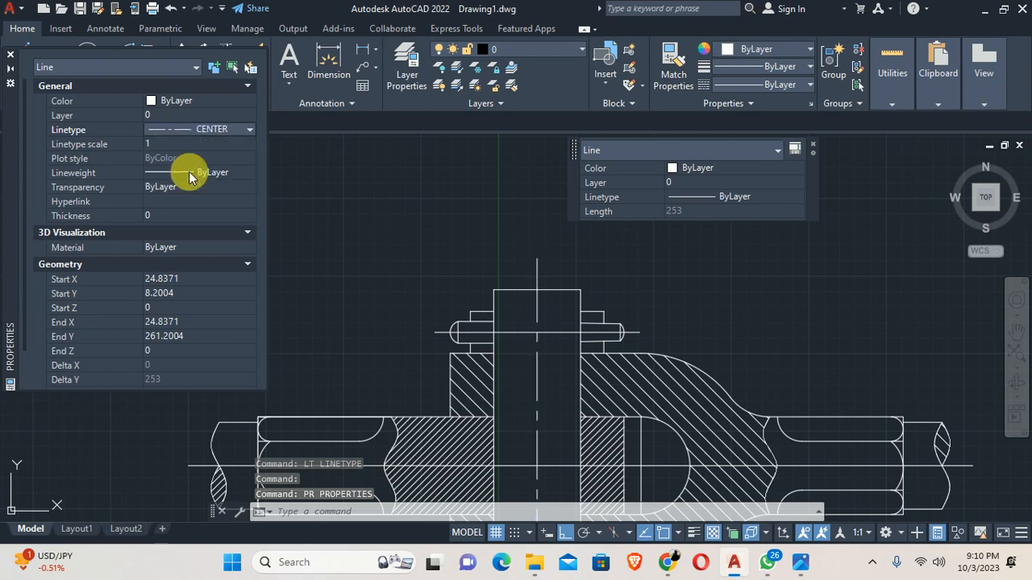
left_click(11, 56)
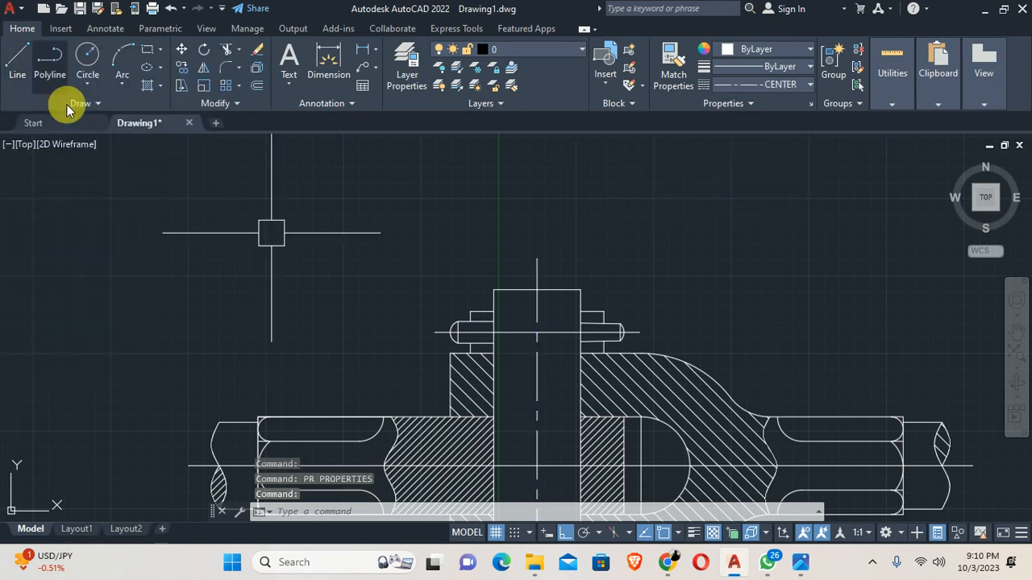
key("Escape")
key("Escape")
Match the properties of the vertical centreline onto the taper pin's centreline and the joint's long horizontal centreline
scroll(230, 188, "down", 4)
type("ma")
key("Return")
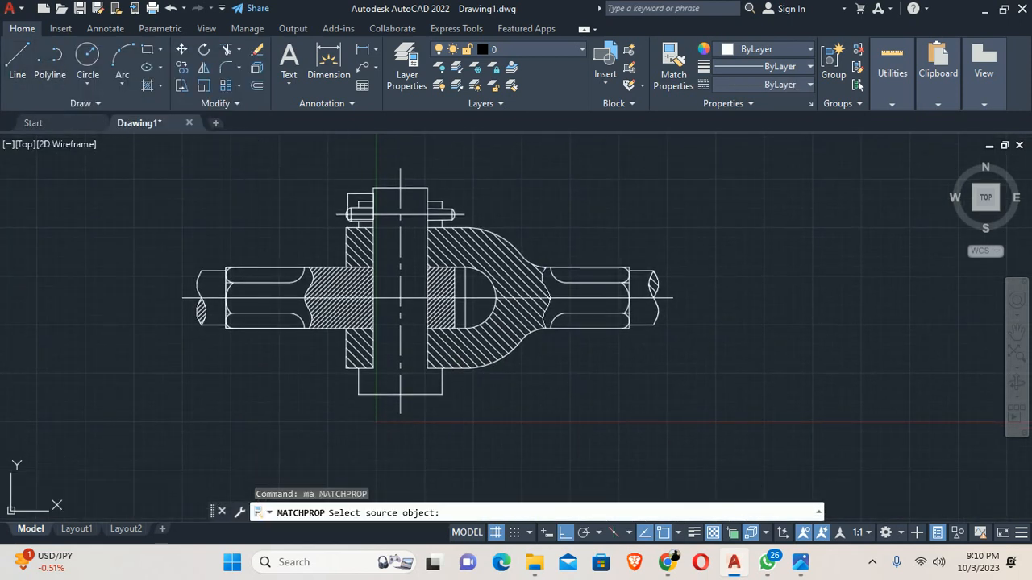
left_click(400, 206)
scroll(403, 207, "up", 3)
scroll(399, 213, "down", 1)
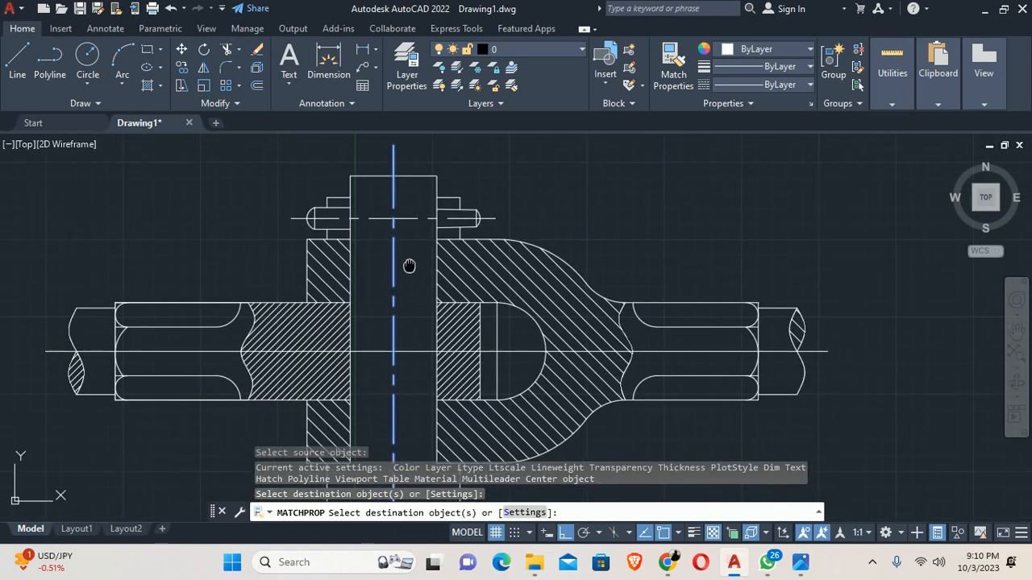
scroll(391, 222, "up", 3)
left_click(391, 222)
key("Escape")
key("Escape")
Set the drawing's global linetype scale factor to 0.5
scroll(376, 266, "down", 4)
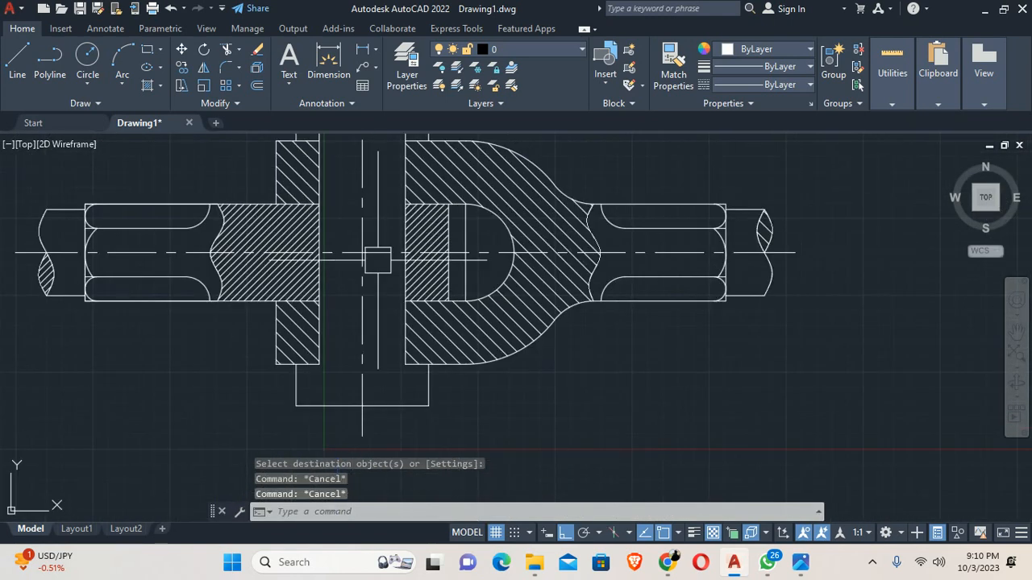
type("lts")
key("Return")
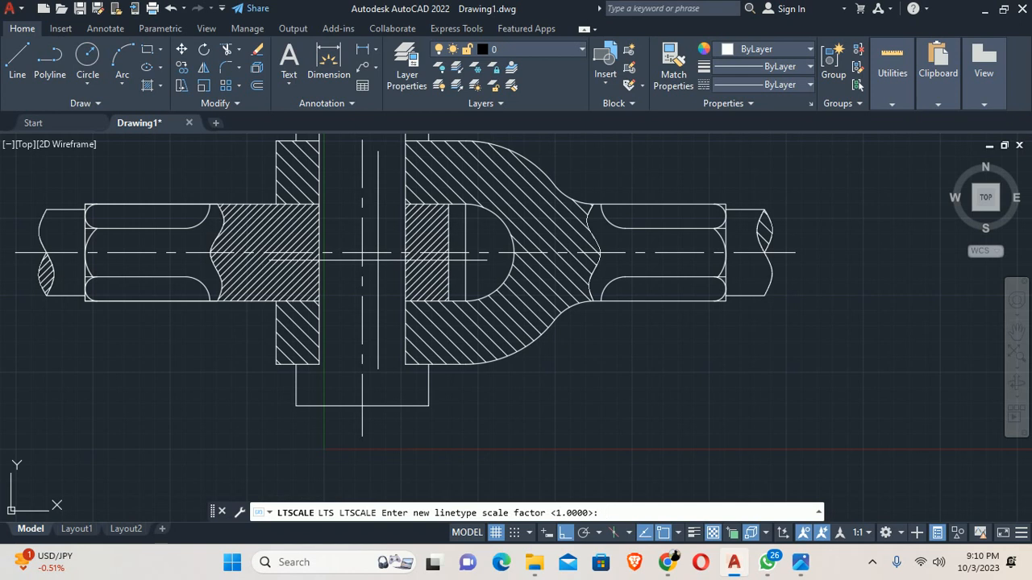
key("Return")
key("Escape")
key("Escape")
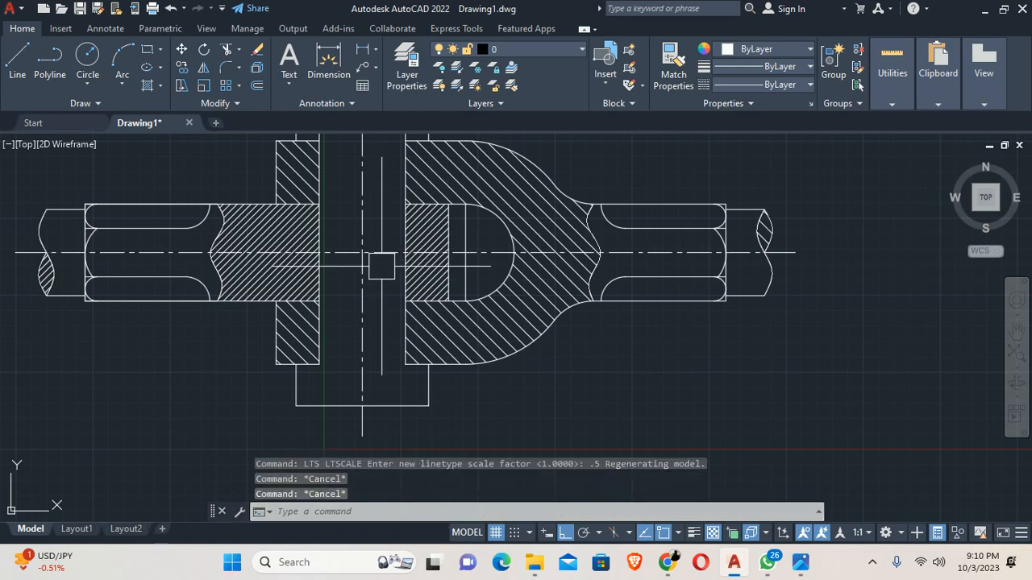
scroll(338, 245, "down", 2)
scroll(332, 241, "up", 1)
middle_click_drag(364, 266, 370, 288)
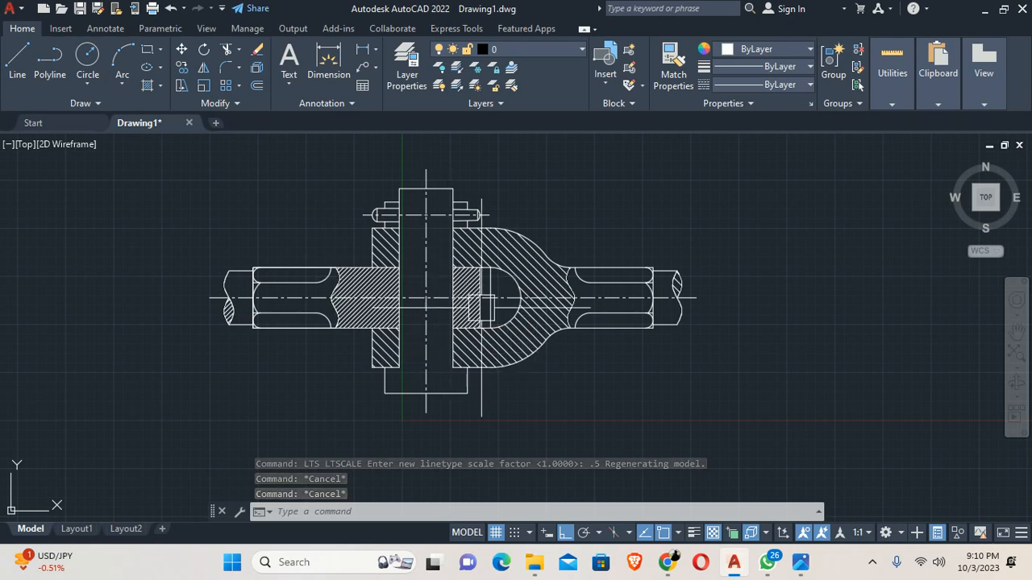
scroll(571, 322, "up", 2)
middle_click_drag(567, 359, 689, 399)
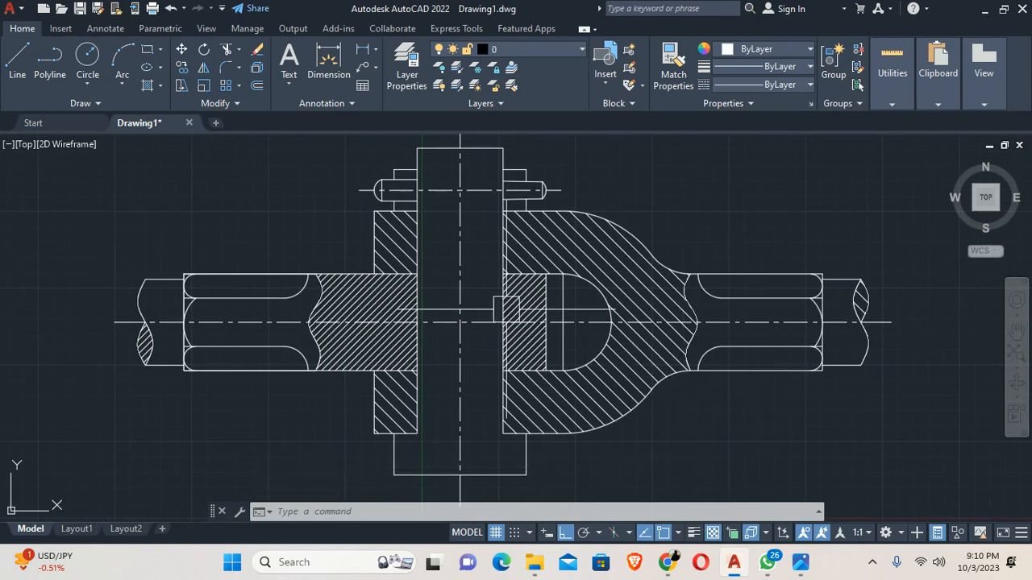